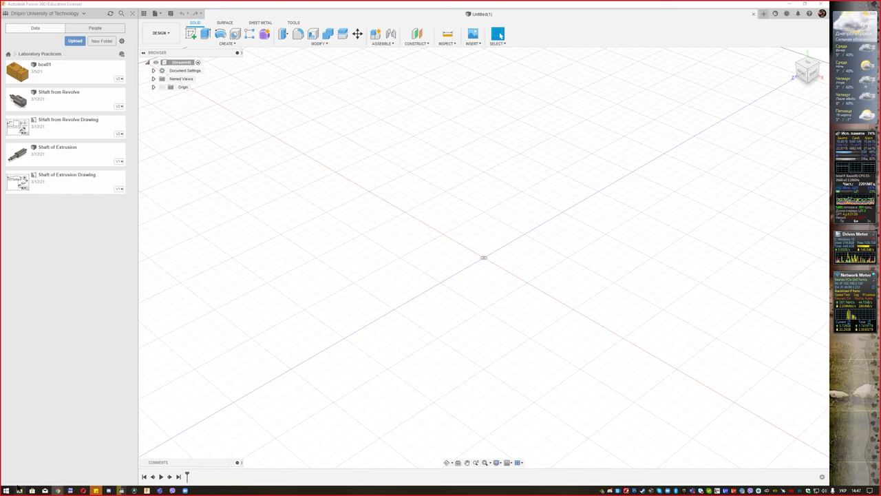
- Preview the bottle sketch templates Rear_View, Side_View and Split_Bodies_Side_View in the photo viewer
{"action": "left_click", "coordinate": [31, 490]}
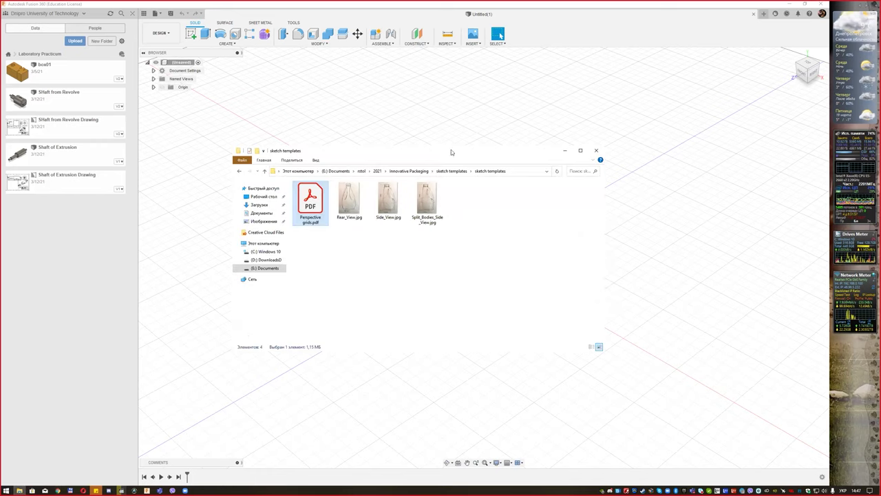
{"action": "left_click_drag", "start_coordinate": [451, 149], "coordinate": [414, 93]}
{"action": "left_click", "coordinate": [312, 143]}
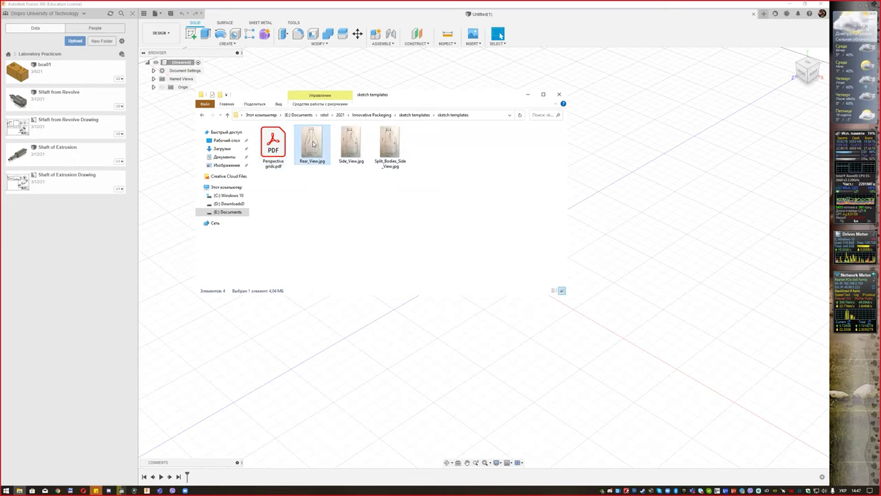
{"action": "double_click", "coordinate": [312, 143]}
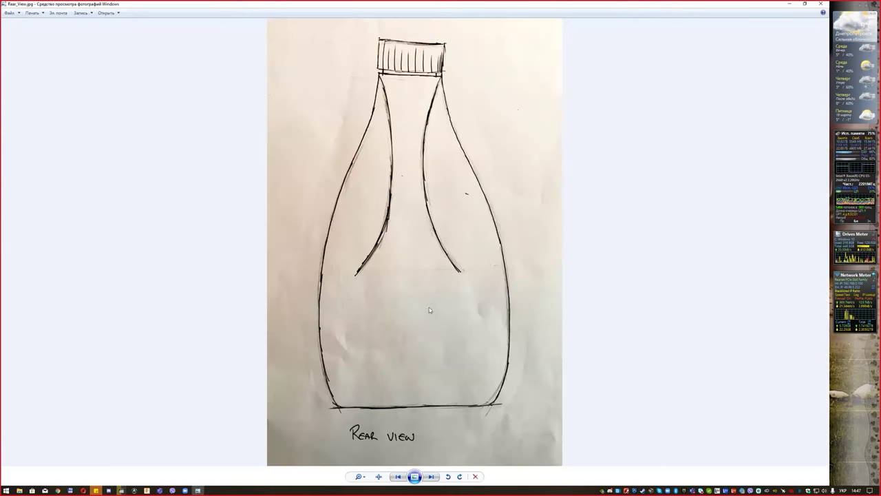
{"action": "left_click", "coordinate": [431, 477]}
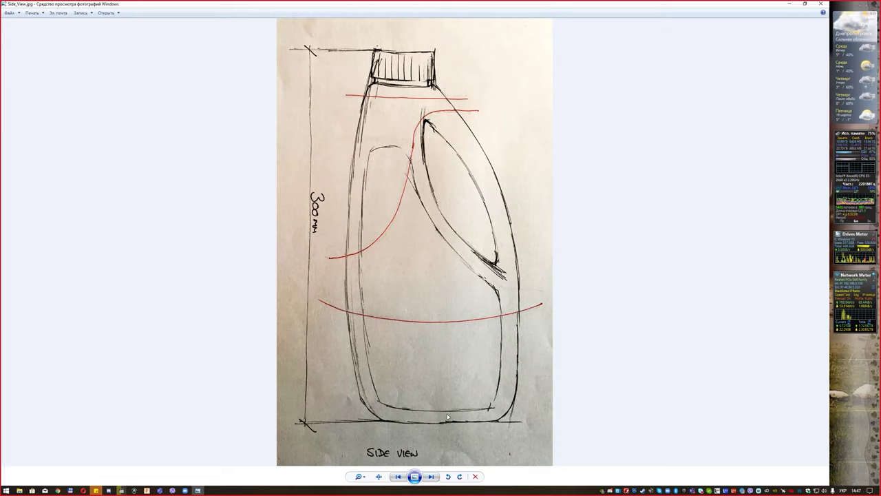
{"action": "left_click", "coordinate": [431, 477]}
{"action": "left_click", "coordinate": [432, 477]}
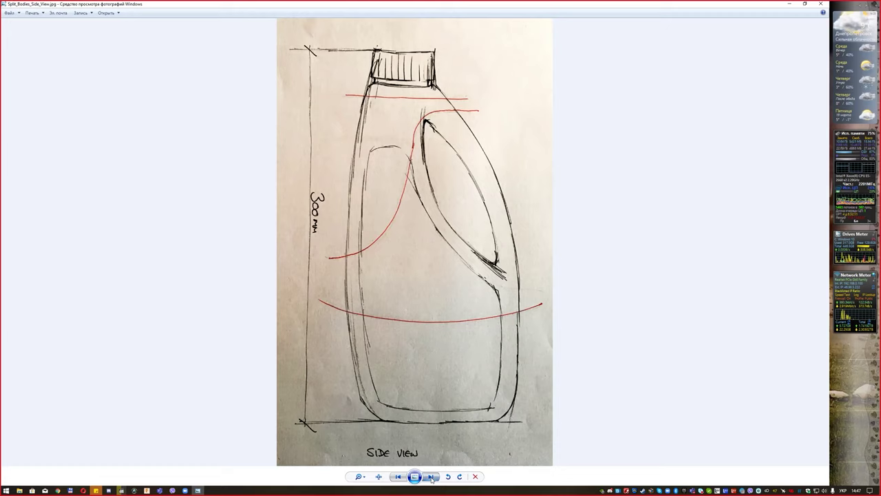
{"action": "left_click", "coordinate": [432, 476]}
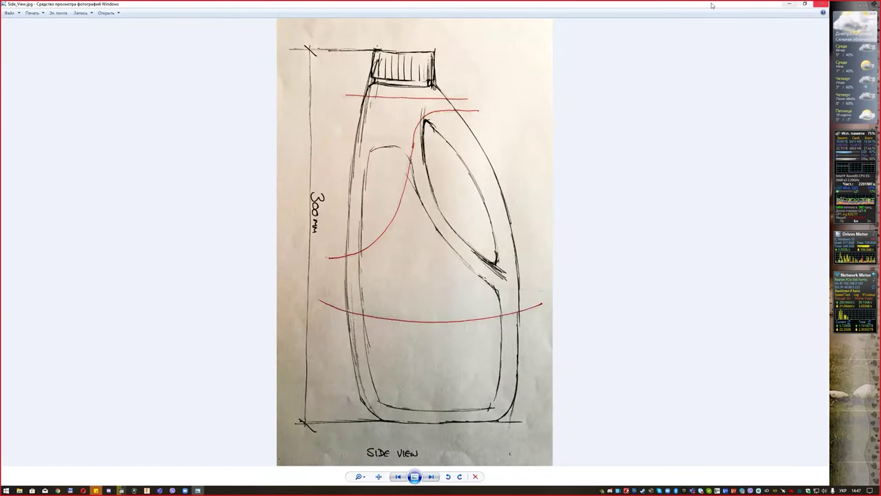
- Close the photo viewer and bring the Fusion 360 design back to the front
{"action": "left_click", "coordinate": [804, 6]}
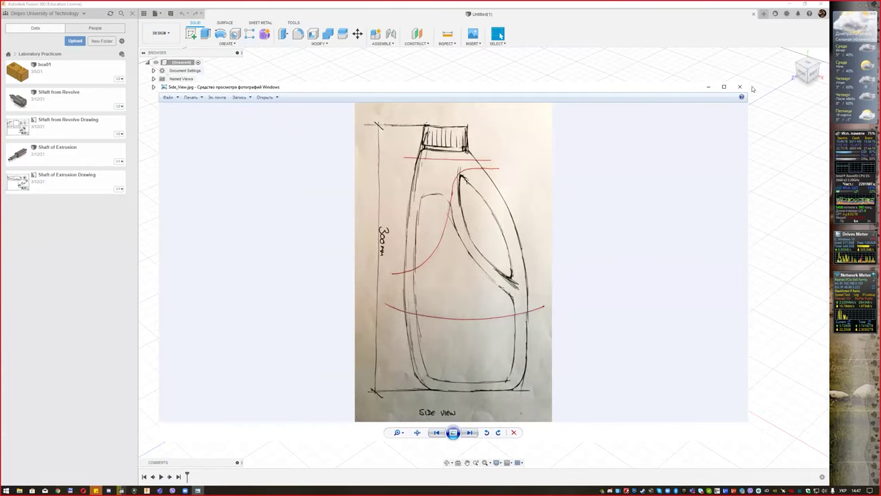
{"action": "left_click", "coordinate": [740, 87]}
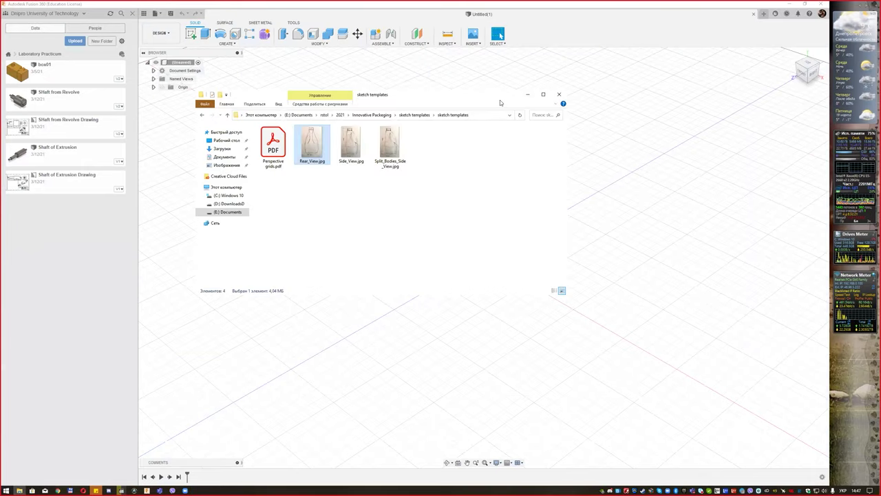
{"action": "mouse_move", "coordinate": [500, 103]}
{"action": "left_mouse_down"}
{"action": "mouse_move", "coordinate": [592, 183]}
{"action": "mouse_move", "coordinate": [557, 214]}
{"action": "left_mouse_up"}
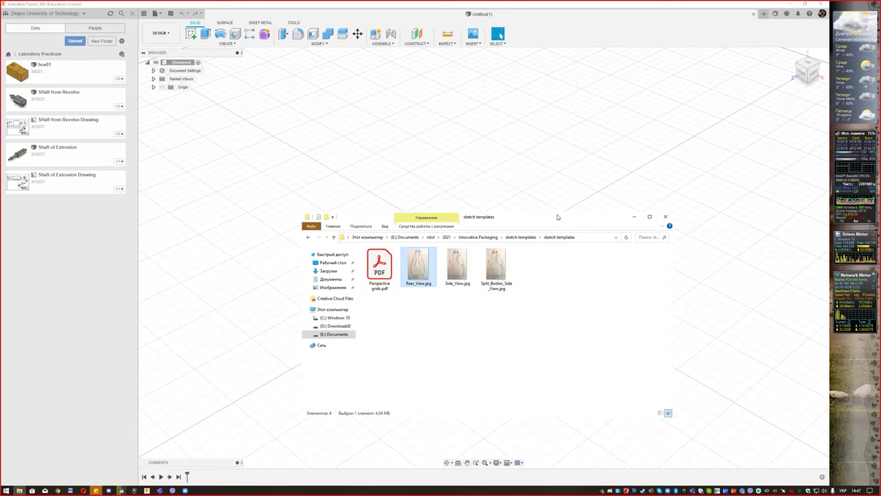
{"action": "left_click", "coordinate": [192, 25]}
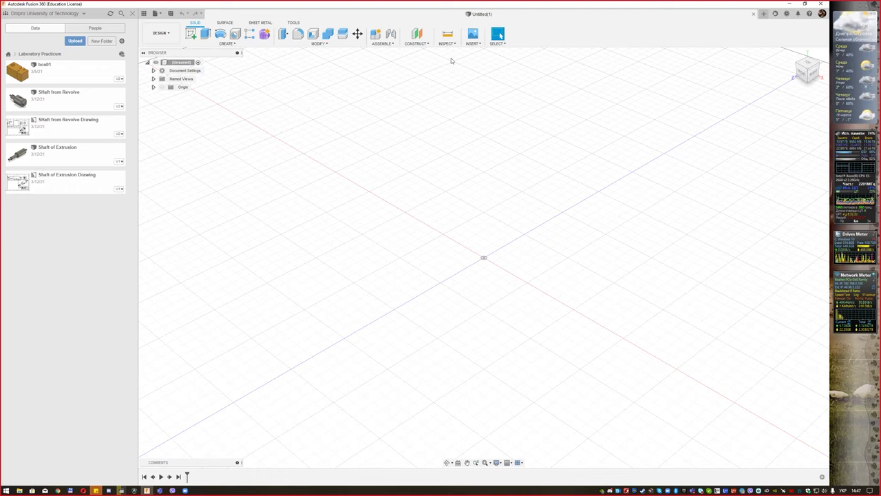
- Insert Side_View.jpg from the computer as a canvas image
{"action": "left_click", "coordinate": [472, 43]}
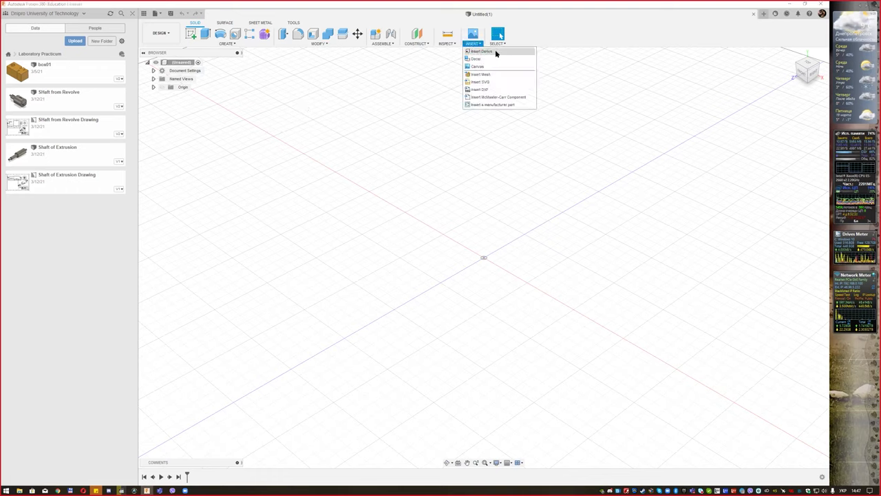
{"action": "left_click", "coordinate": [495, 52]}
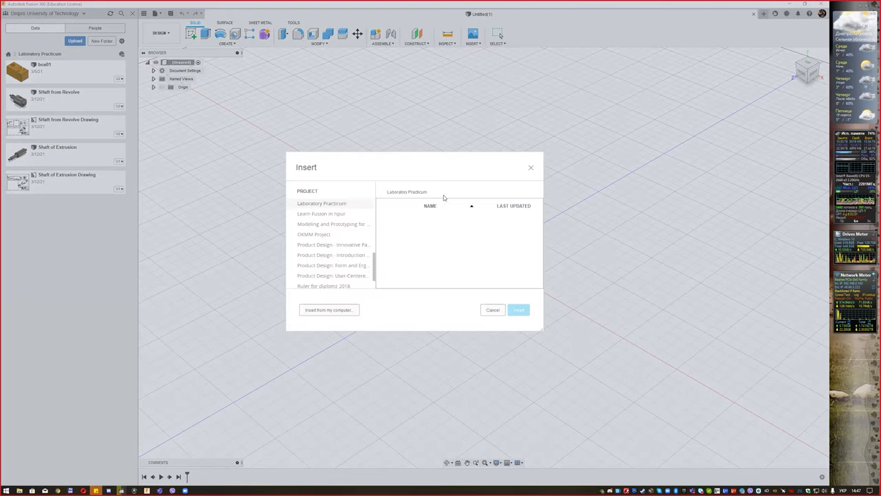
{"action": "left_click", "coordinate": [339, 311]}
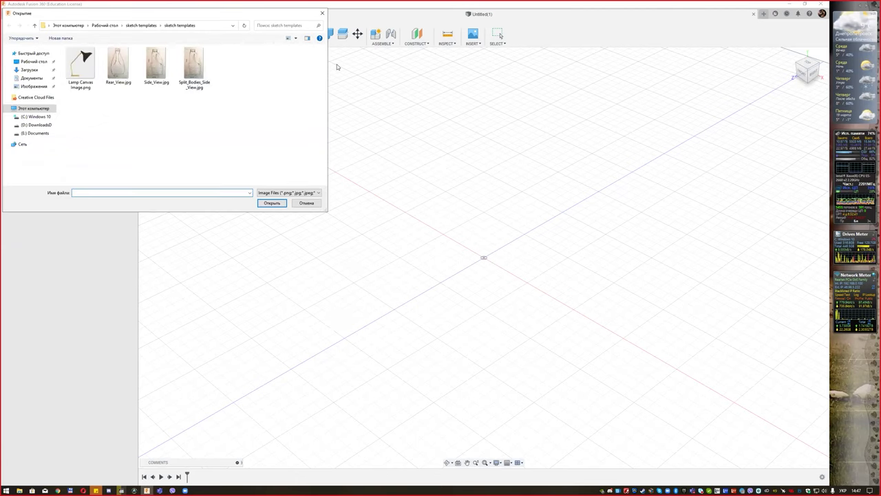
{"action": "left_click_drag", "start_coordinate": [219, 21], "coordinate": [389, 82]}
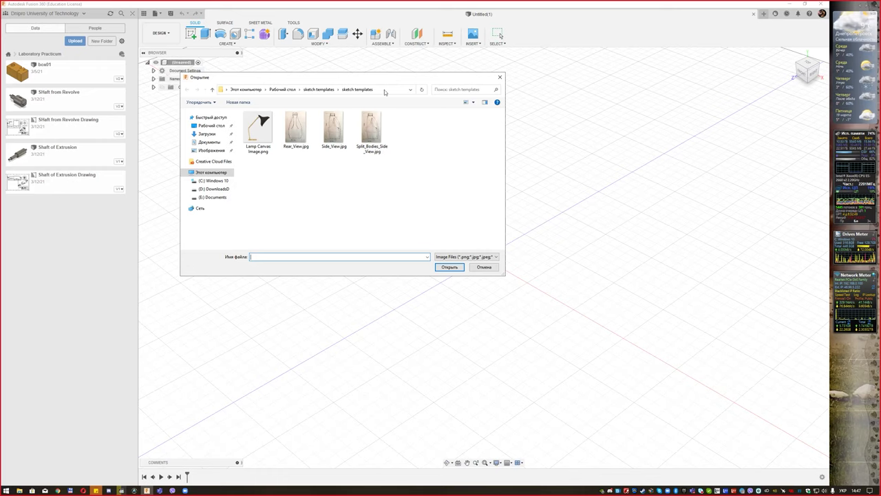
{"action": "left_click", "coordinate": [338, 127]}
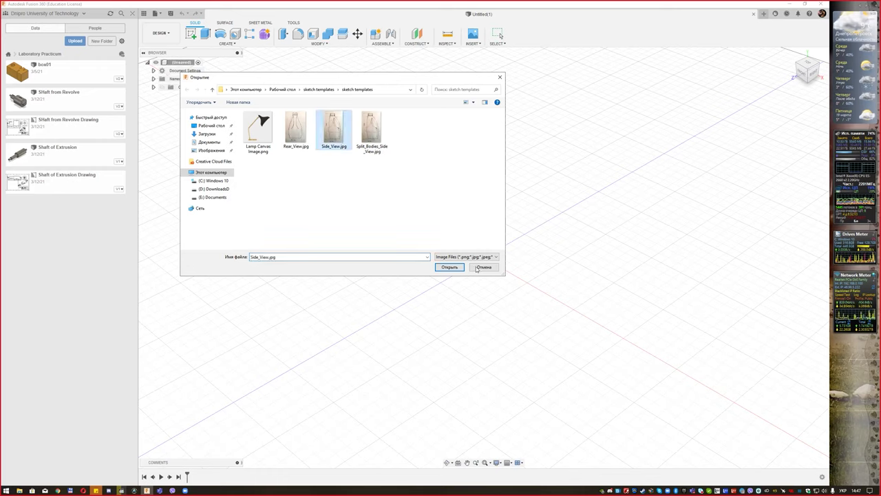
{"action": "left_click", "coordinate": [449, 267]}
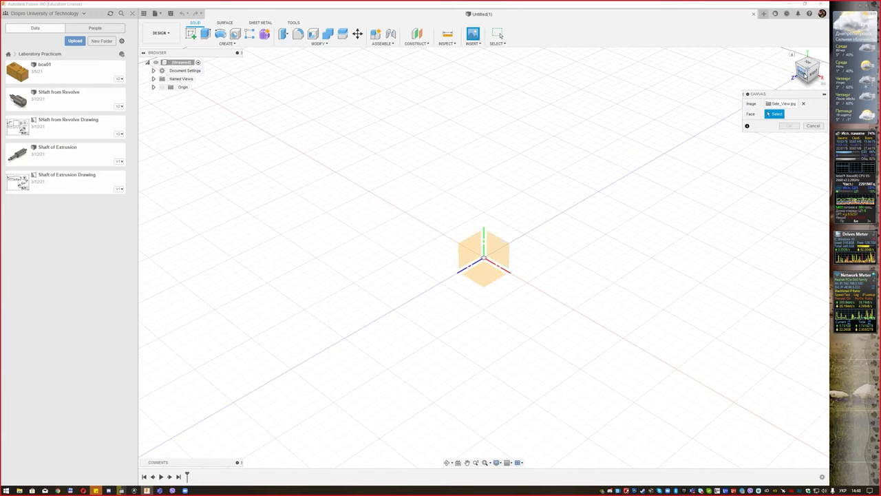
- Place the Side_View canvas on the front plane, enlarged about fourfold and raised 48.157 mm in Y
{"action": "left_click", "coordinate": [503, 248]}
{"action": "left_click", "coordinate": [507, 230]}
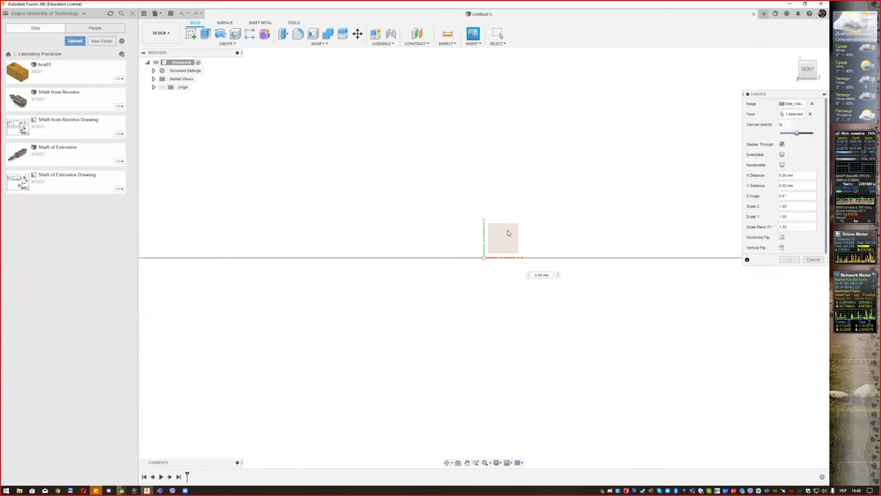
{"action": "left_click_drag", "start_coordinate": [503, 237], "coordinate": [581, 165]}
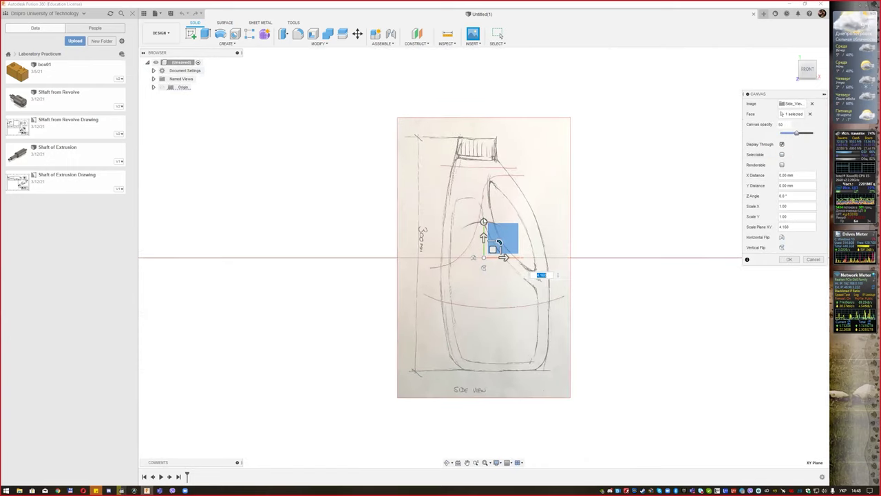
{"action": "mouse_move", "coordinate": [483, 238]}
{"action": "left_mouse_down"}
{"action": "mouse_move", "coordinate": [483, 126]}
{"action": "mouse_move", "coordinate": [498, 121]}
{"action": "left_mouse_up"}
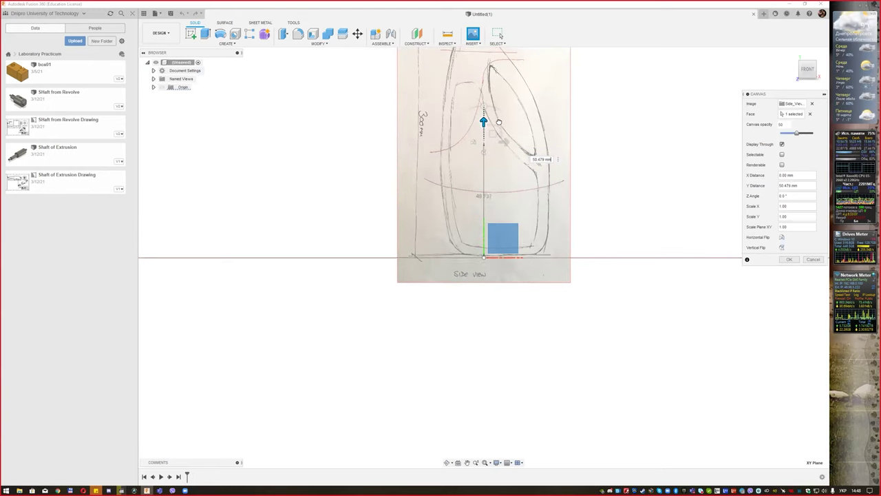
{"action": "middle_click_drag", "start_coordinate": [600, 161], "coordinate": [533, 225]}
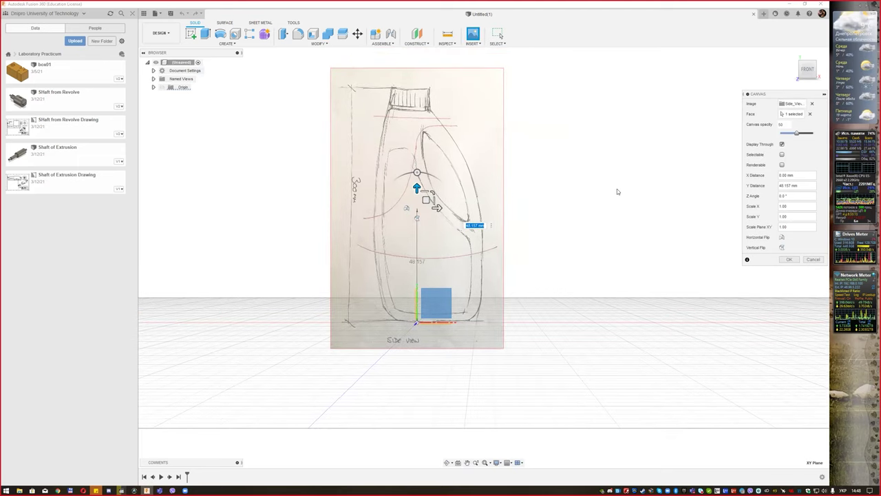
{"action": "double_click", "coordinate": [782, 124]}
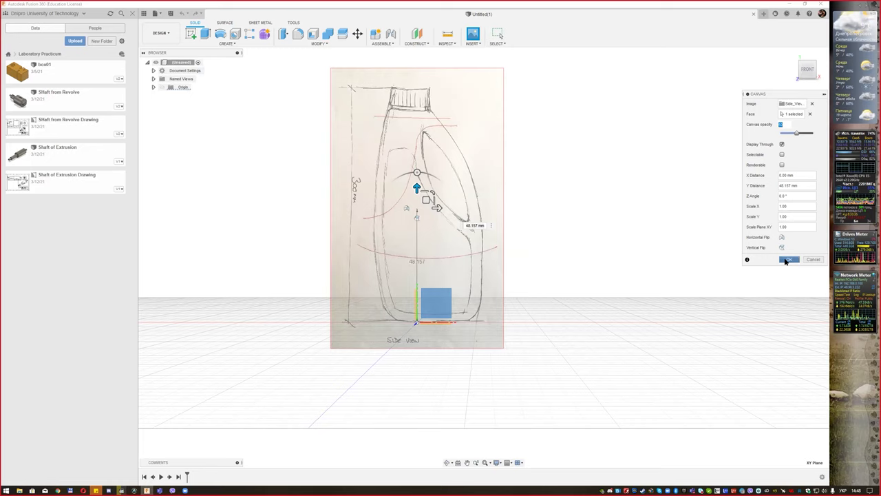
{"action": "left_click", "coordinate": [784, 260]}
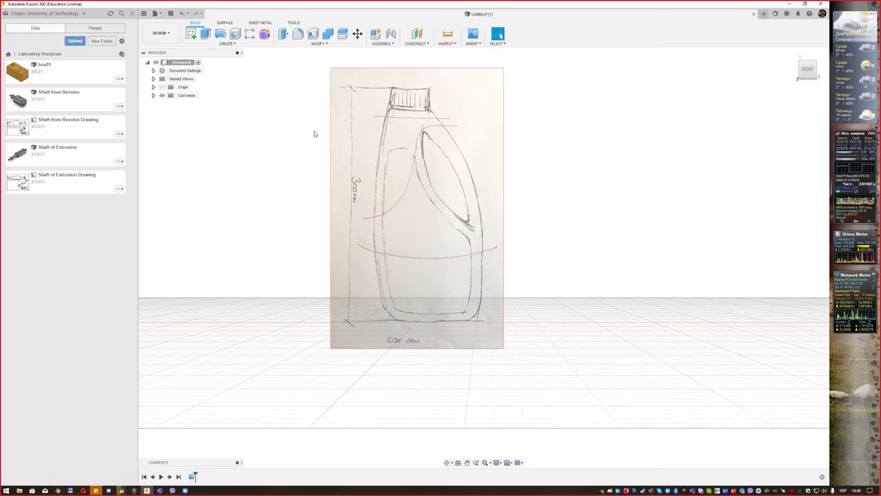
- Calibrate the Side_View canvas so the bottle's top-to-bottom height measures 300 mm
{"action": "left_click", "coordinate": [152, 96]}
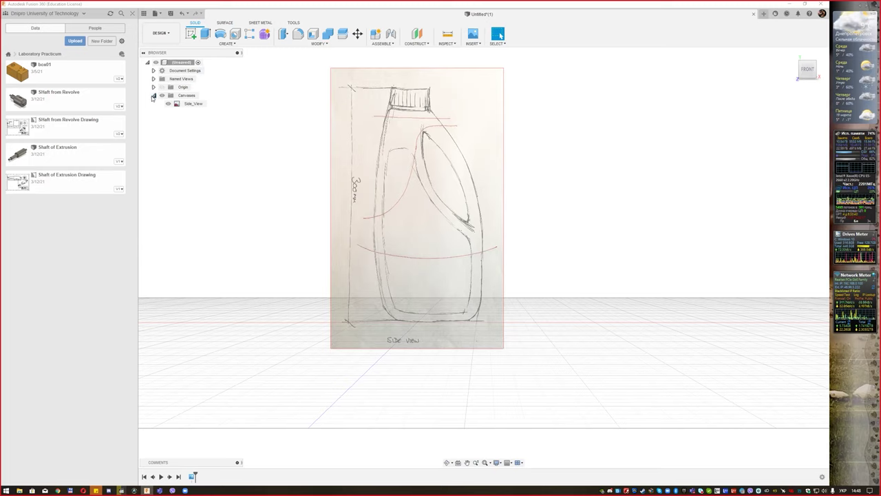
{"action": "left_click", "coordinate": [188, 103]}
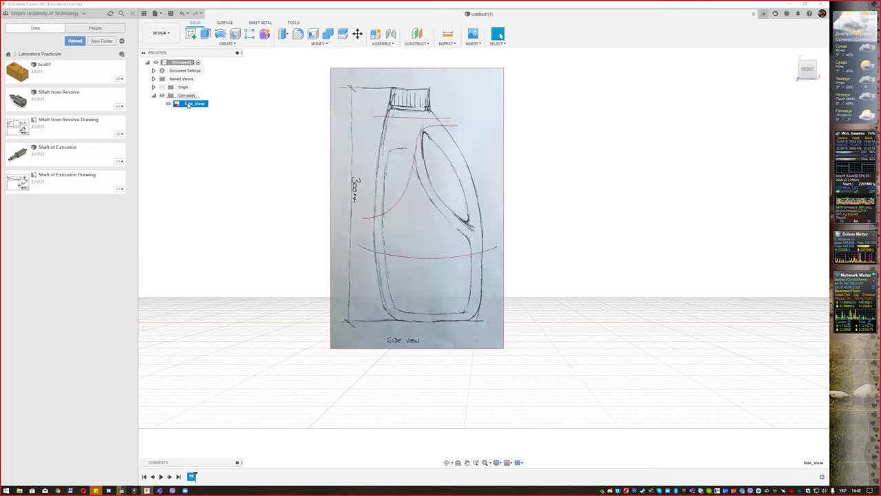
{"action": "right_click", "coordinate": [188, 105]}
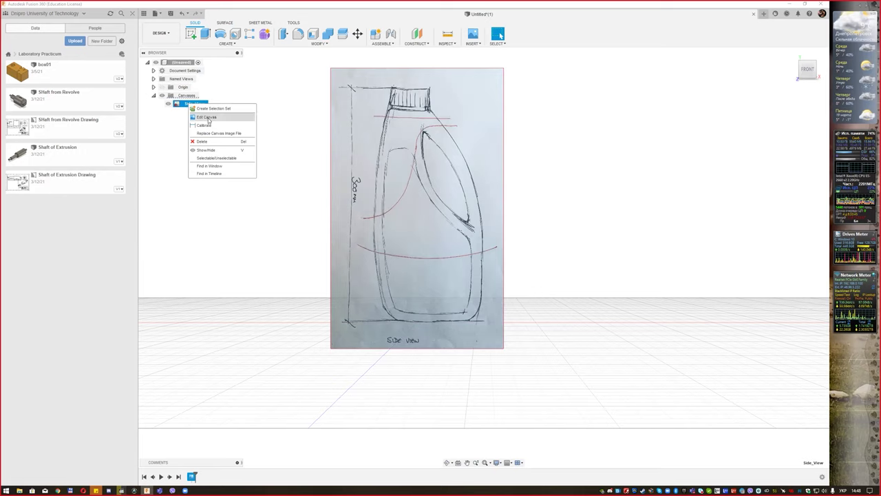
{"action": "left_click", "coordinate": [211, 126]}
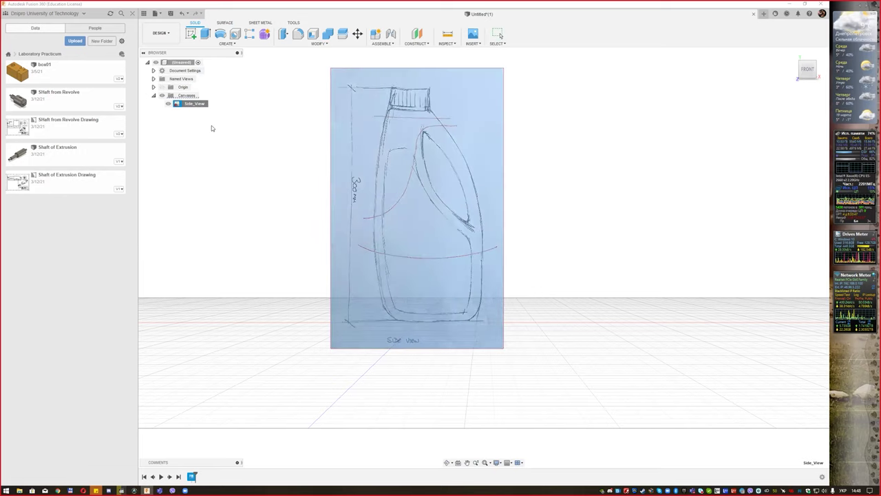
{"action": "left_click", "coordinate": [350, 87]}
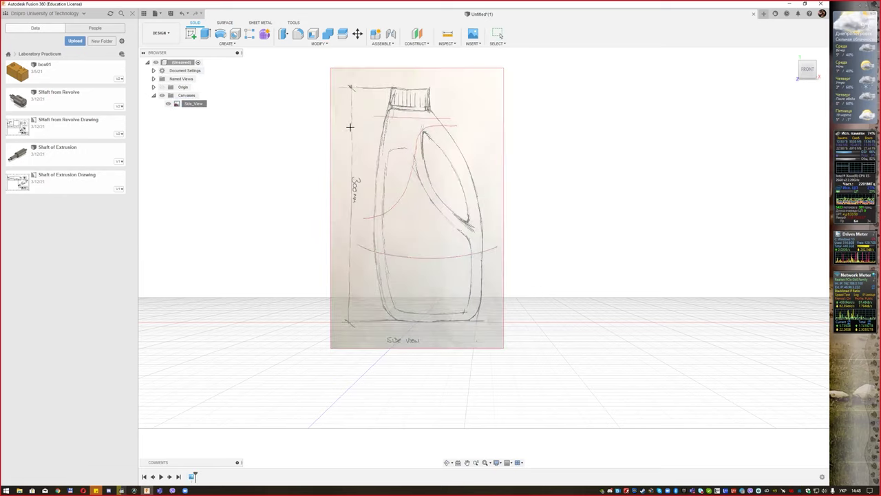
{"action": "left_click", "coordinate": [348, 322]}
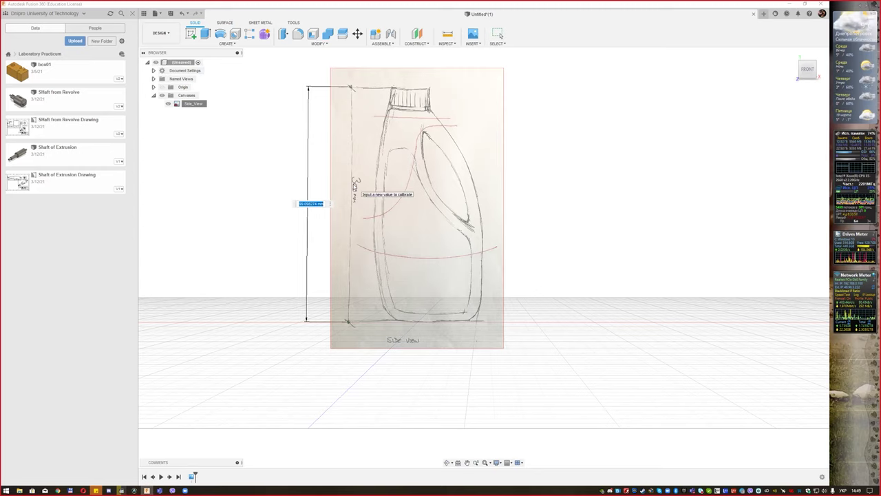
{"action": "type", "text": "300"}
{"action": "key", "text": "Return"}
{"action": "scroll", "coordinate": [389, 176], "scroll_direction": "down", "scroll_amount": 3}
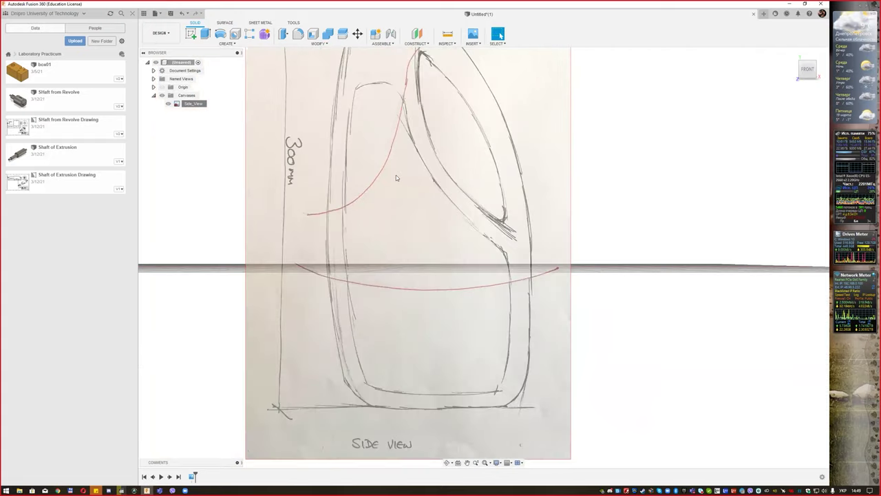
{"action": "scroll", "coordinate": [396, 175], "scroll_direction": "down", "scroll_amount": 3}
{"action": "middle_click_drag", "start_coordinate": [418, 140], "coordinate": [421, 212]}
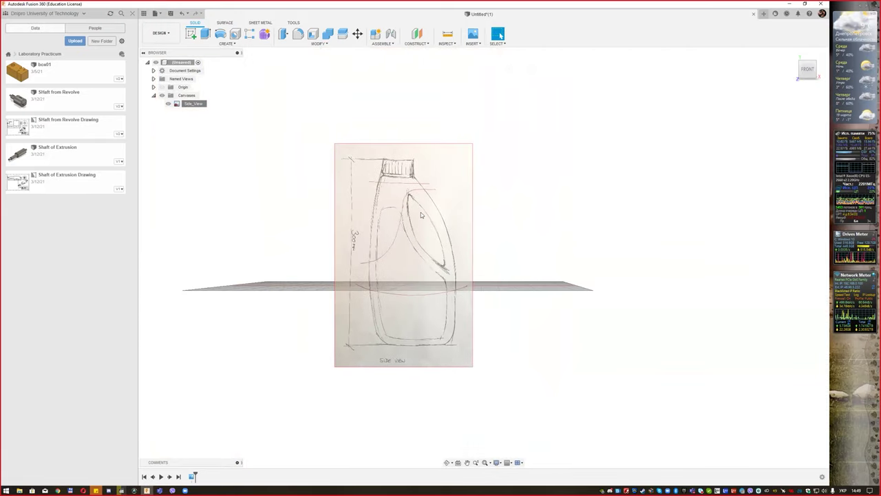
- Move the Side_View canvas to a 94.758 mm Y offset so the bottle base sits on the ground
{"action": "right_click", "coordinate": [197, 105]}
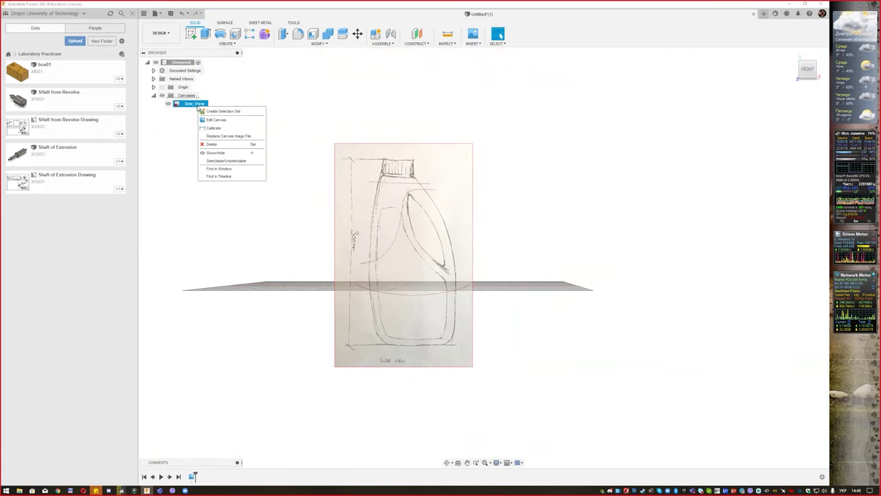
{"action": "left_click", "coordinate": [215, 120]}
{"action": "left_click_drag", "start_coordinate": [403, 235], "coordinate": [403, 168]}
{"action": "left_click", "coordinate": [816, 72]}
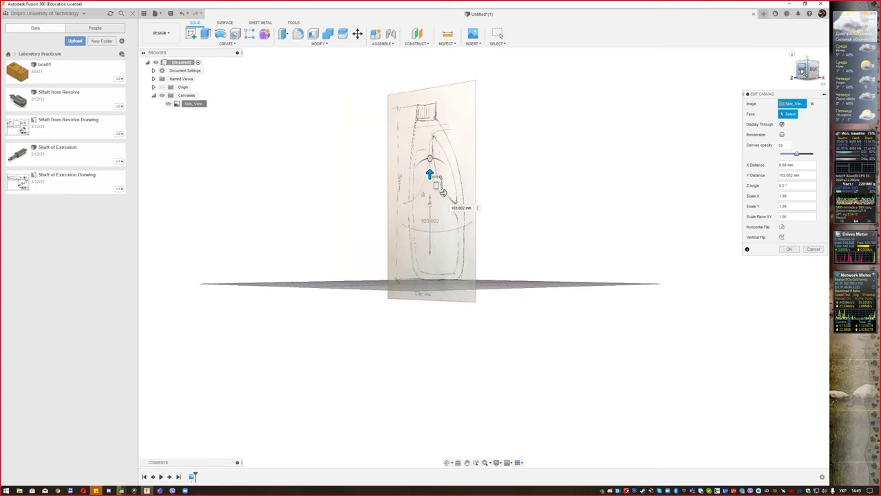
{"action": "left_click", "coordinate": [807, 69]}
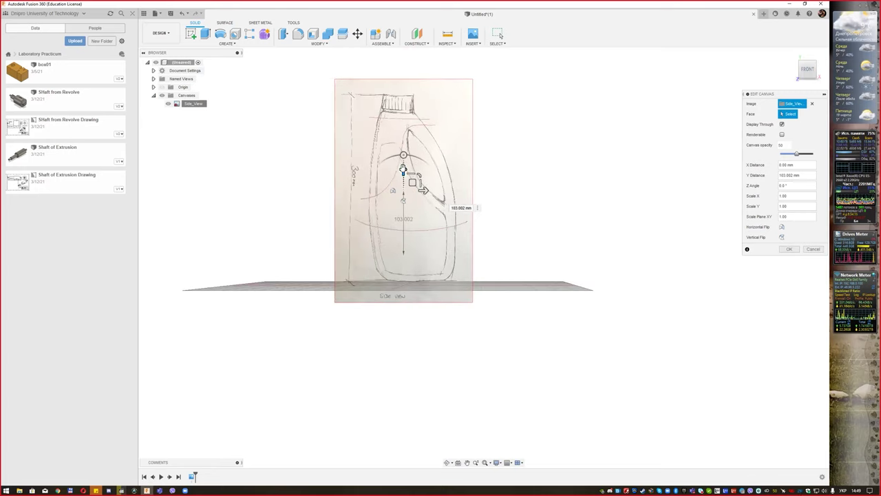
{"action": "left_click_drag", "start_coordinate": [404, 170], "coordinate": [404, 174]}
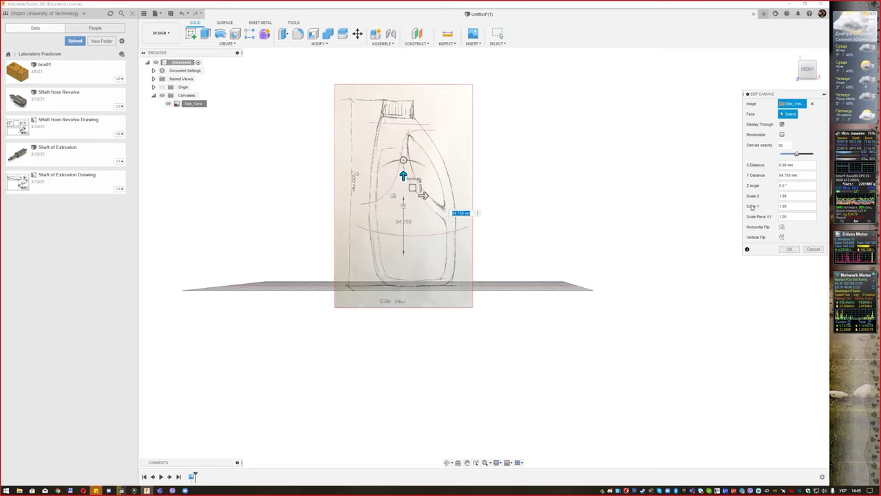
{"action": "left_click", "coordinate": [787, 249]}
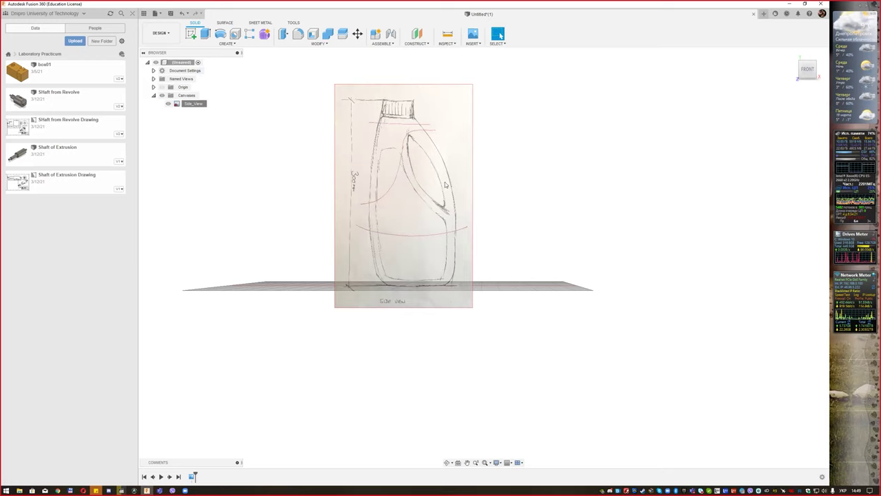
{"action": "left_click", "coordinate": [446, 43]}
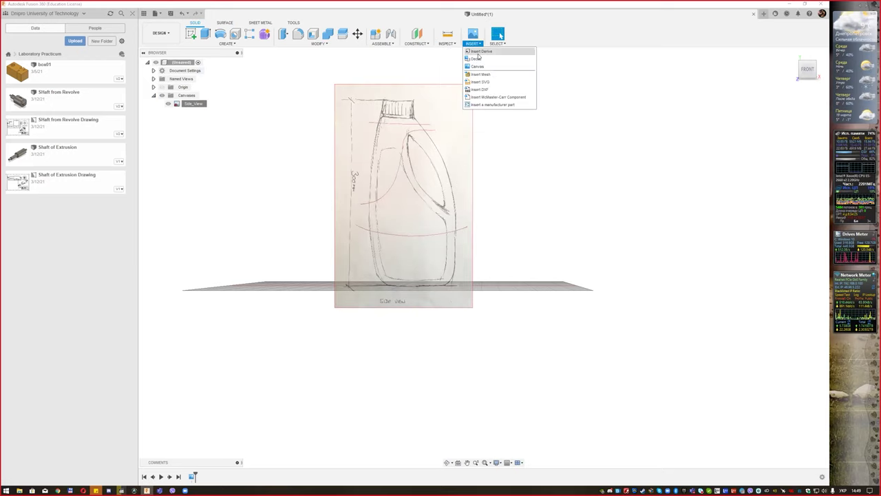
- Insert Rear_View.jpg as a canvas on the side plane, scaled by 1.246 and raised
{"action": "left_click", "coordinate": [477, 66]}
{"action": "left_click", "coordinate": [334, 311]}
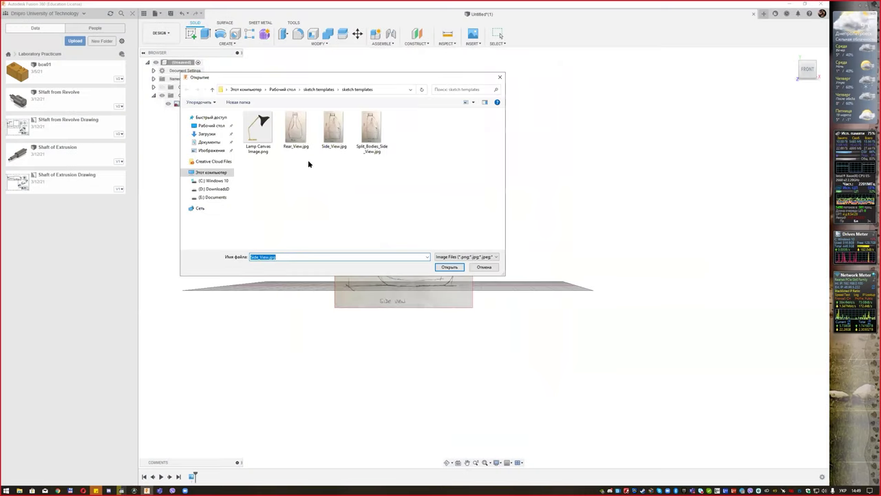
{"action": "left_click", "coordinate": [296, 131]}
{"action": "left_click", "coordinate": [448, 266]}
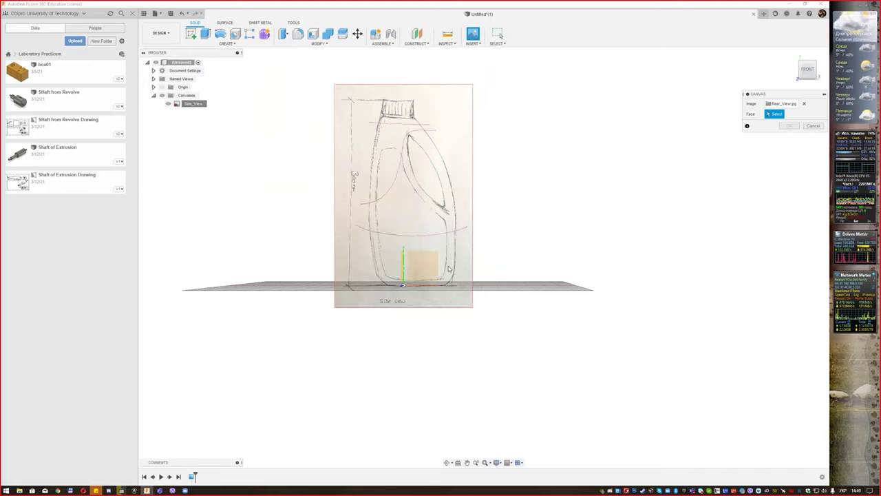
{"action": "mouse_move", "coordinate": [808, 69]}
{"action": "left_click", "coordinate": [819, 70]}
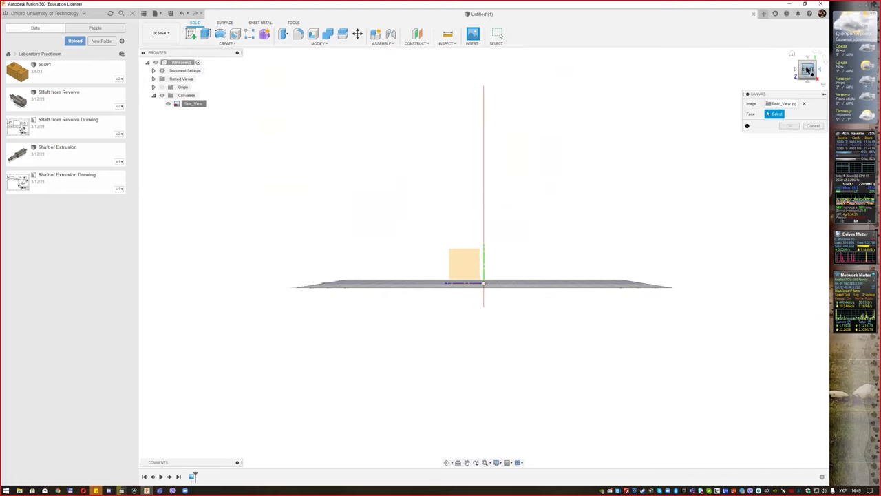
{"action": "left_click", "coordinate": [464, 259]}
{"action": "left_click", "coordinate": [463, 260]}
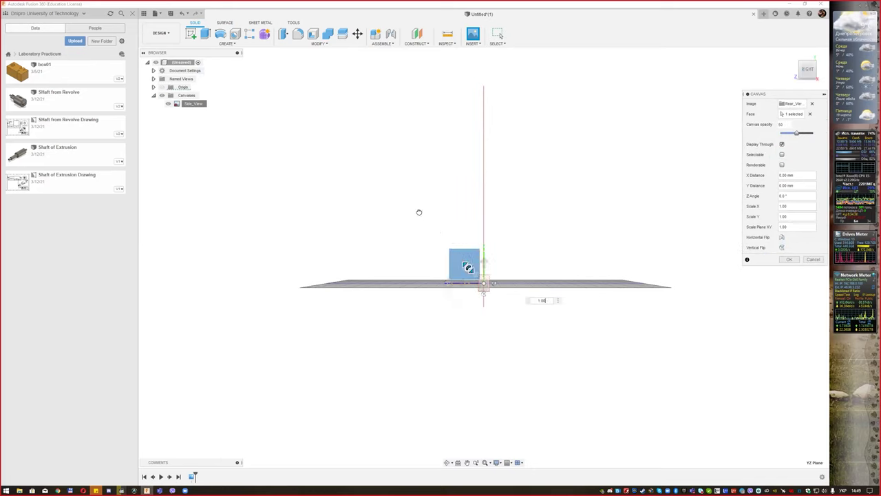
{"action": "type", "text": "1.246"}
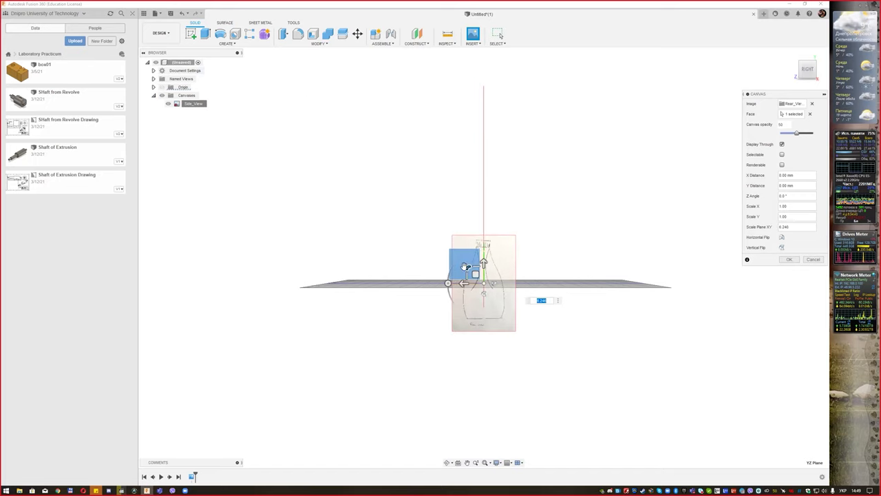
{"action": "left_click_drag", "start_coordinate": [466, 266], "coordinate": [347, 133]}
{"action": "scroll", "coordinate": [347, 133], "scroll_direction": "up", "scroll_amount": 2}
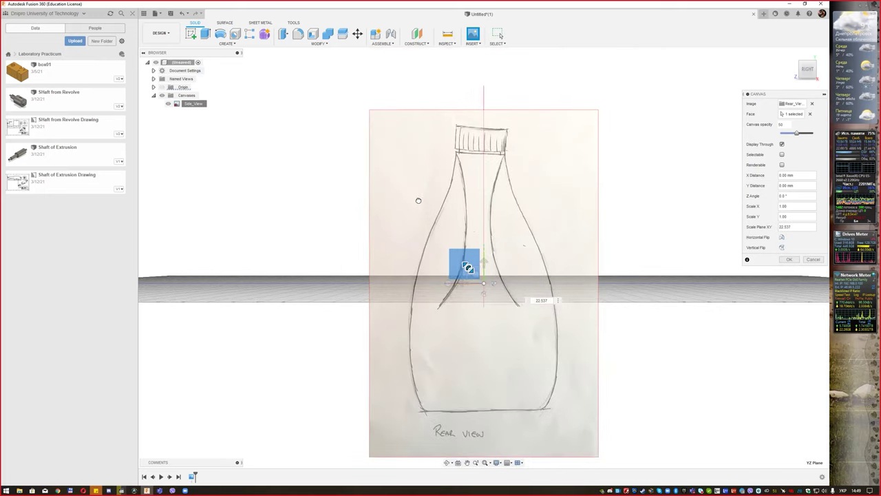
{"action": "mouse_move", "coordinate": [484, 261]}
{"action": "left_mouse_down"}
{"action": "mouse_move", "coordinate": [482, 161]}
{"action": "mouse_move", "coordinate": [465, 170]}
{"action": "left_mouse_up"}
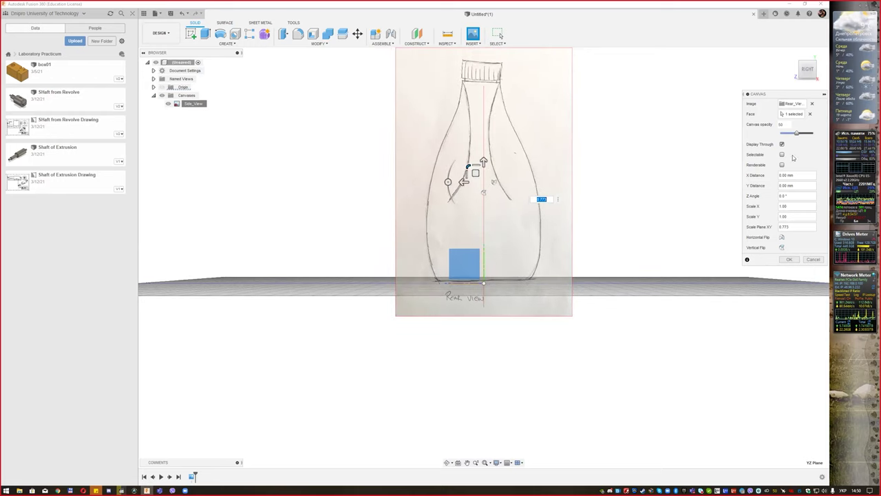
{"action": "left_click", "coordinate": [789, 259]}
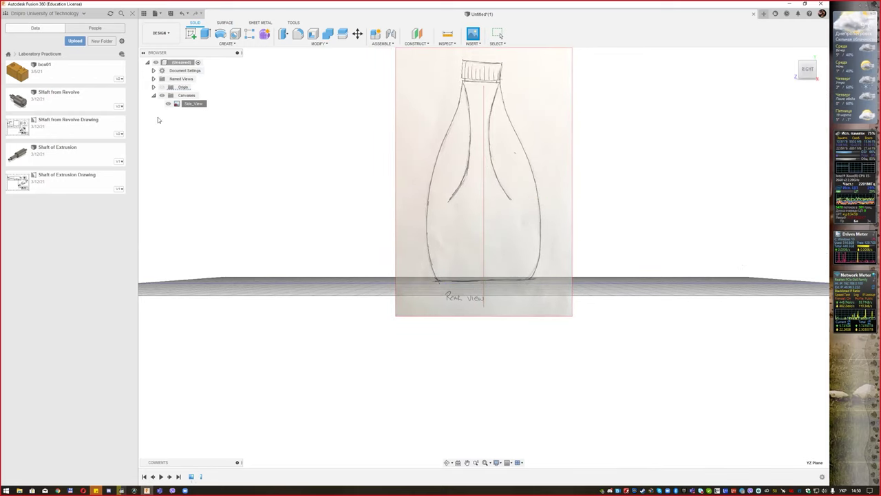
- Calibrate the Rear_View canvas from the bottle cap to the base
{"action": "left_click", "coordinate": [193, 112]}
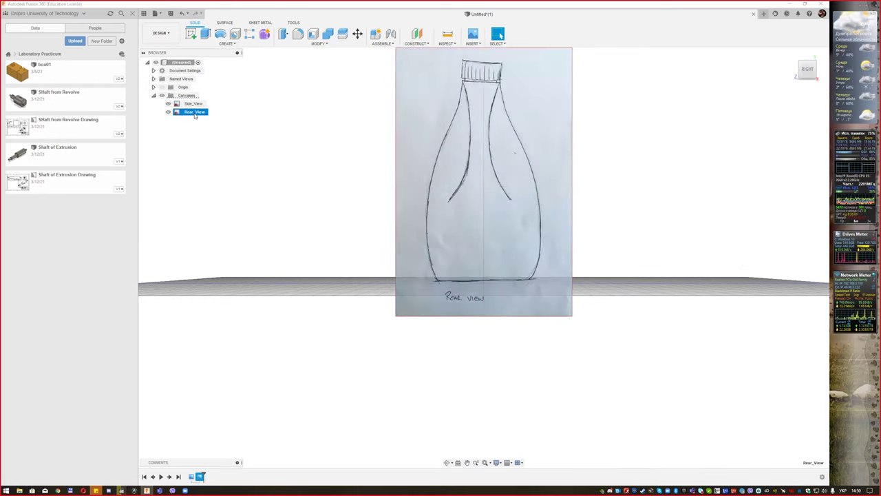
{"action": "right_click", "coordinate": [195, 113]}
{"action": "left_click", "coordinate": [212, 135]}
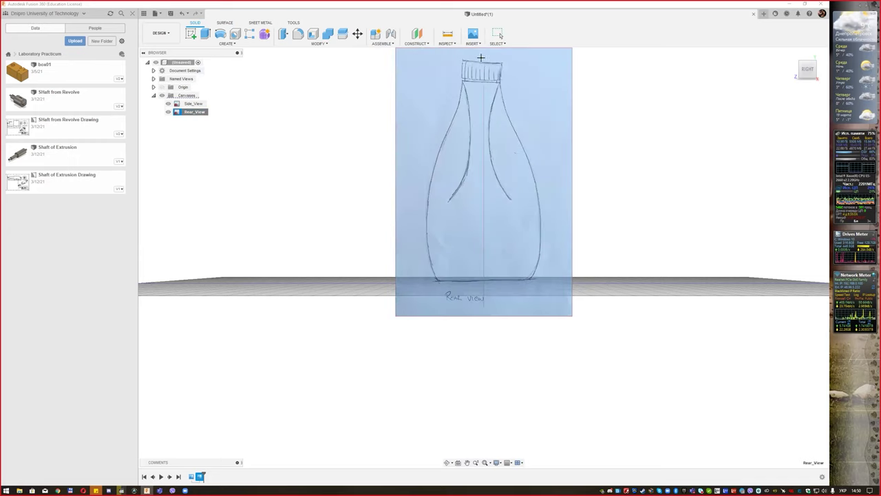
{"action": "left_click", "coordinate": [481, 59]}
{"action": "left_click", "coordinate": [485, 277]}
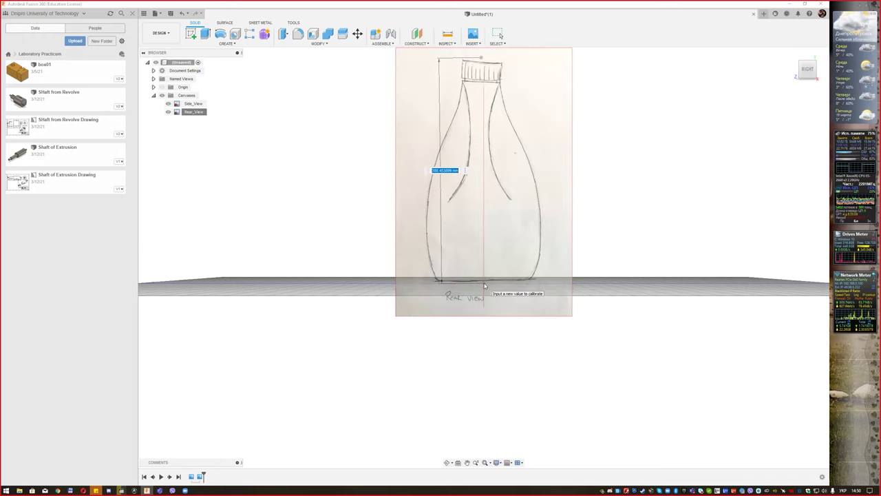
{"action": "key", "text": "Return"}
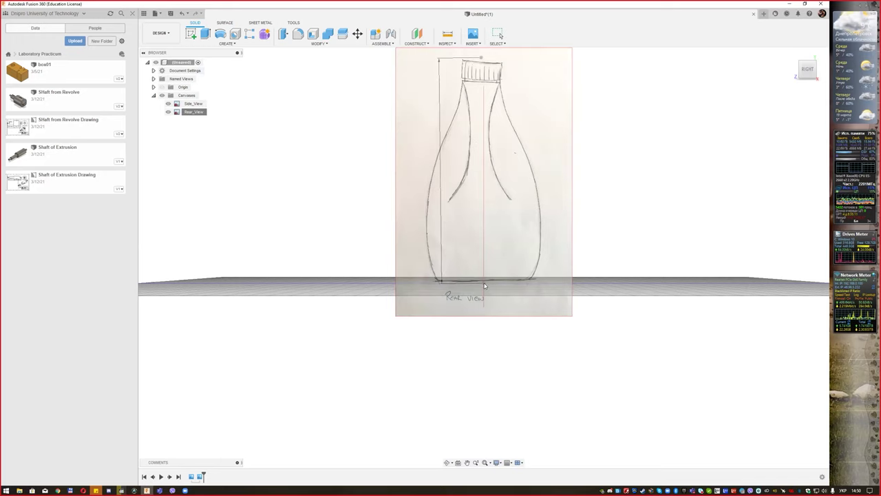
{"action": "mouse_move", "coordinate": [578, 203]}
{"action": "middle_mouse_down", "text": "shift"}
{"action": "mouse_move", "coordinate": [615, 210]}
{"action": "mouse_move", "coordinate": [583, 209]}
{"action": "mouse_move", "coordinate": [508, 176]}
{"action": "middle_mouse_up", "text": "shift"}
- Shift the Rear_View canvas to X -43.644 mm to align with the side sketch, then hide it
{"action": "right_click", "coordinate": [196, 112]}
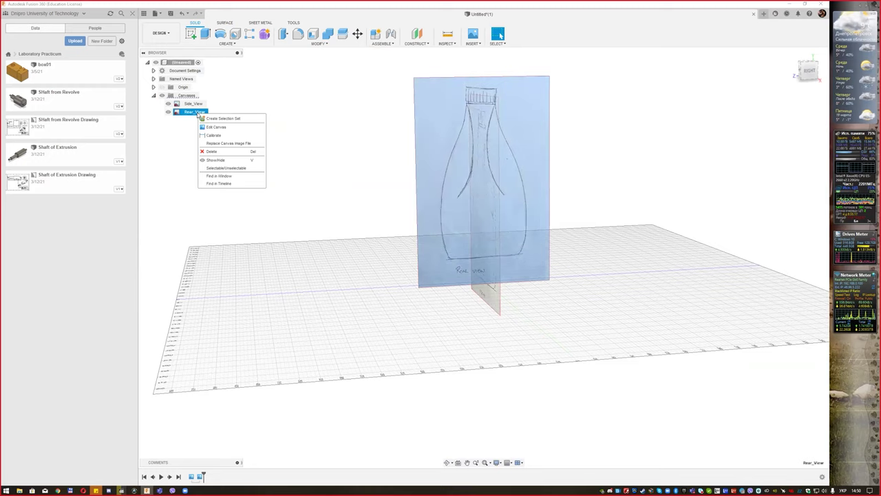
{"action": "key", "text": "Escape"}
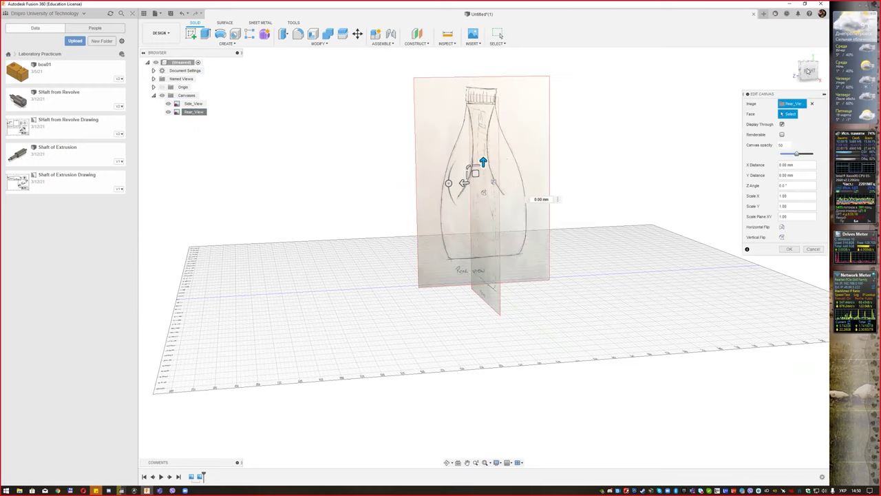
{"action": "left_click", "coordinate": [809, 73]}
{"action": "left_click_drag", "start_coordinate": [504, 177], "coordinate": [503, 202]}
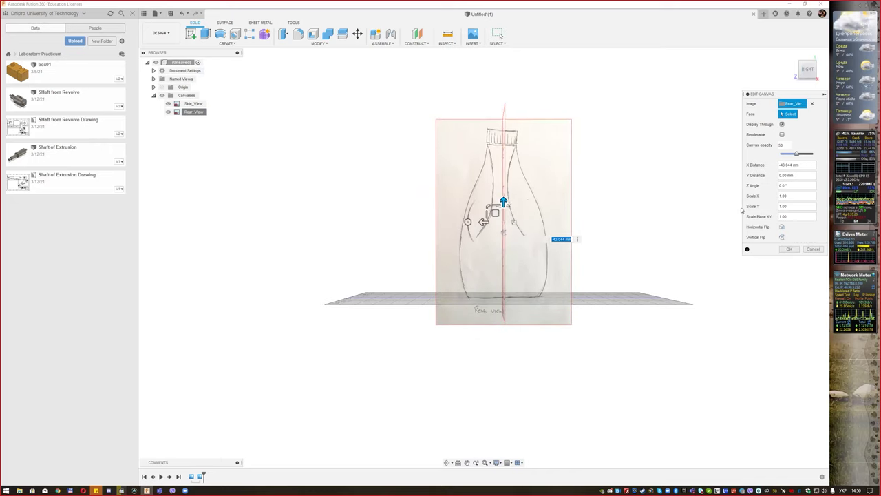
{"action": "left_click", "coordinate": [786, 248]}
{"action": "mouse_move", "coordinate": [669, 202]}
{"action": "middle_mouse_down", "text": "shift"}
{"action": "mouse_move", "coordinate": [604, 169]}
{"action": "mouse_move", "coordinate": [615, 195]}
{"action": "mouse_move", "coordinate": [565, 163]}
{"action": "mouse_move", "coordinate": [585, 168]}
{"action": "mouse_move", "coordinate": [572, 165]}
{"action": "middle_mouse_up", "text": "shift"}
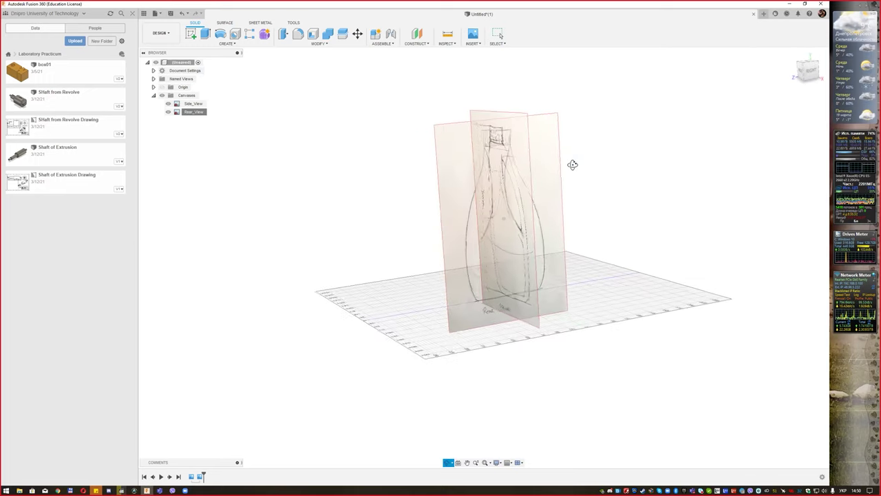
{"action": "left_click", "coordinate": [168, 112]}
{"action": "middle_click_drag", "start_coordinate": [561, 177], "coordinate": [594, 177], "text": "shift"}
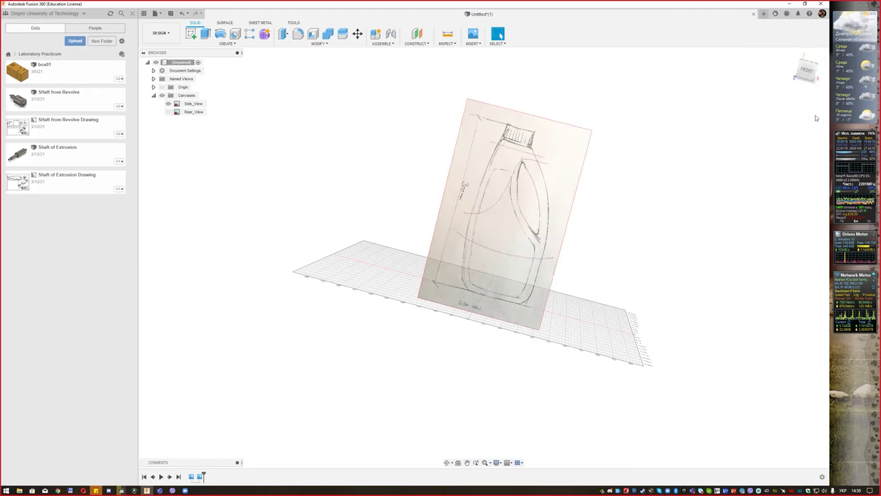
- Return to the front view, enter the T-spline Form environment and start a Box form
{"action": "left_click_drag", "start_coordinate": [806, 68], "coordinate": [726, 82]}
{"action": "middle_click_drag", "start_coordinate": [620, 144], "coordinate": [543, 172]}
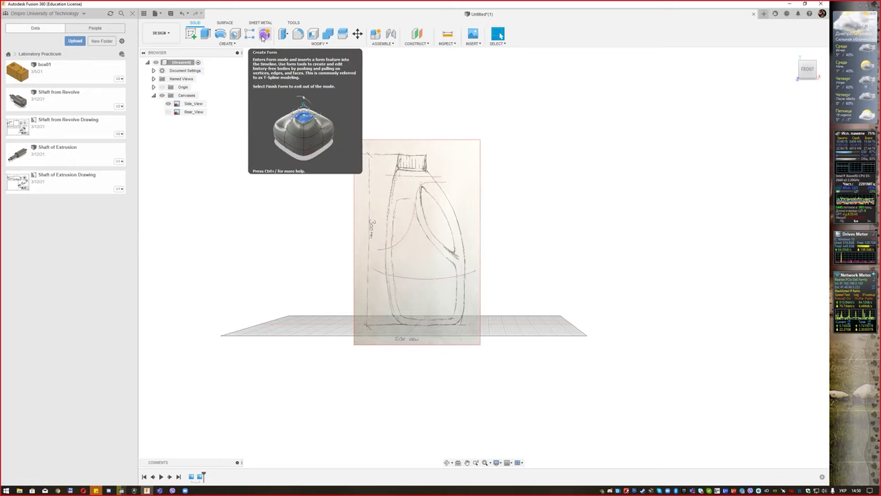
{"action": "left_click", "coordinate": [264, 36]}
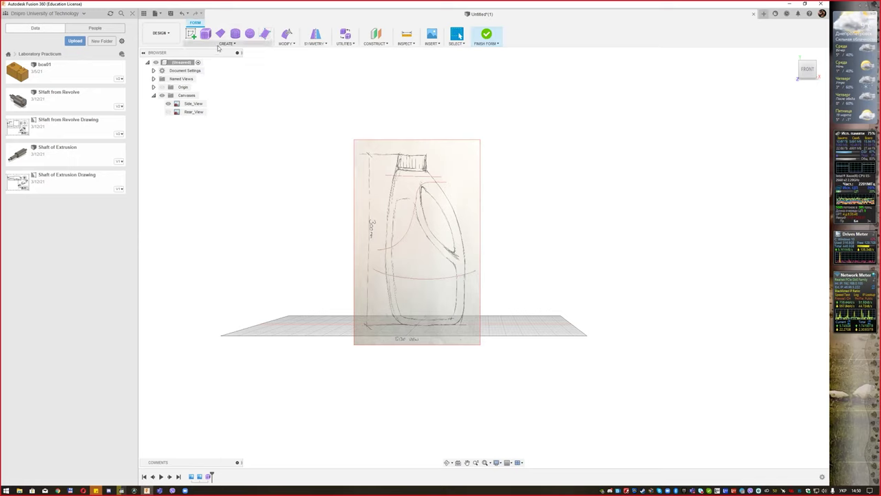
{"action": "left_click", "coordinate": [213, 44]}
{"action": "left_click", "coordinate": [195, 60]}
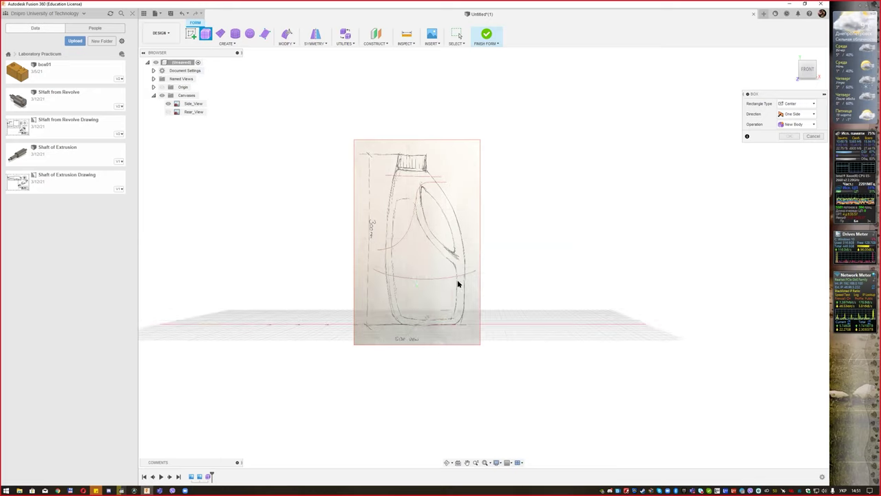
- Draw a T-spline box 164.116 × 76.726 mm at the bottle base, 89.953 mm tall
{"action": "key", "text": "Escape"}
{"action": "middle_click_drag", "start_coordinate": [529, 239], "coordinate": [532, 251], "text": "shift"}
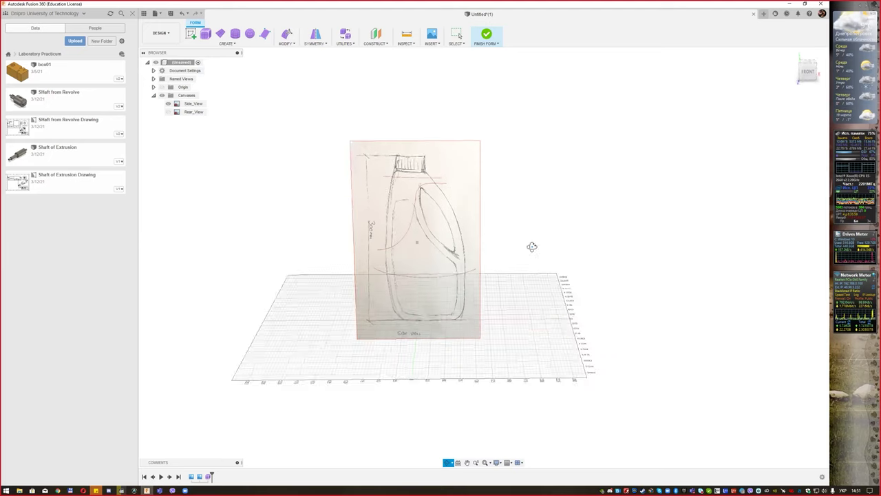
{"action": "left_click", "coordinate": [204, 35]}
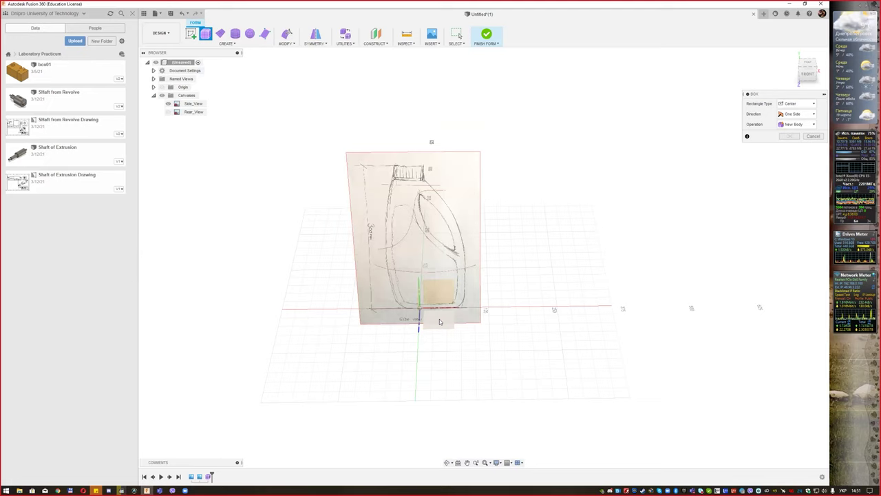
{"action": "left_click", "coordinate": [448, 328]}
{"action": "key", "text": "Tab"}
{"action": "left_click", "coordinate": [402, 311]}
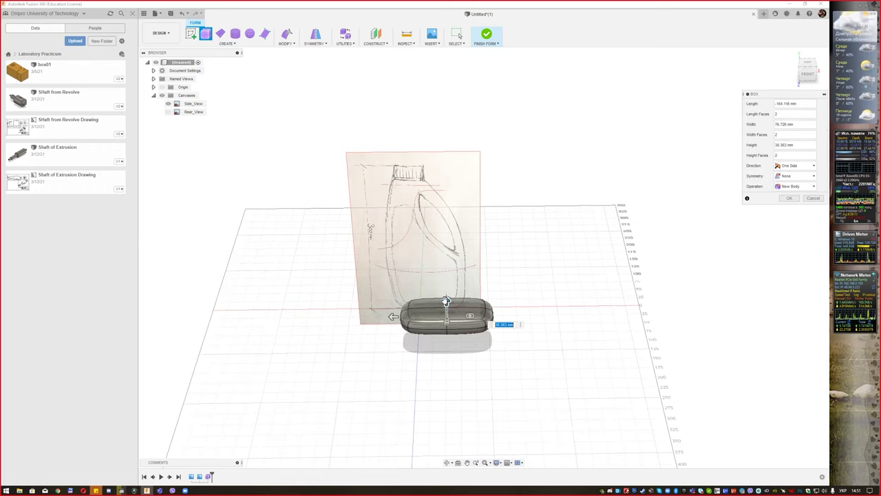
{"action": "left_click_drag", "start_coordinate": [446, 300], "coordinate": [445, 278]}
{"action": "middle_click_drag", "start_coordinate": [487, 286], "coordinate": [494, 282], "text": "shift"}
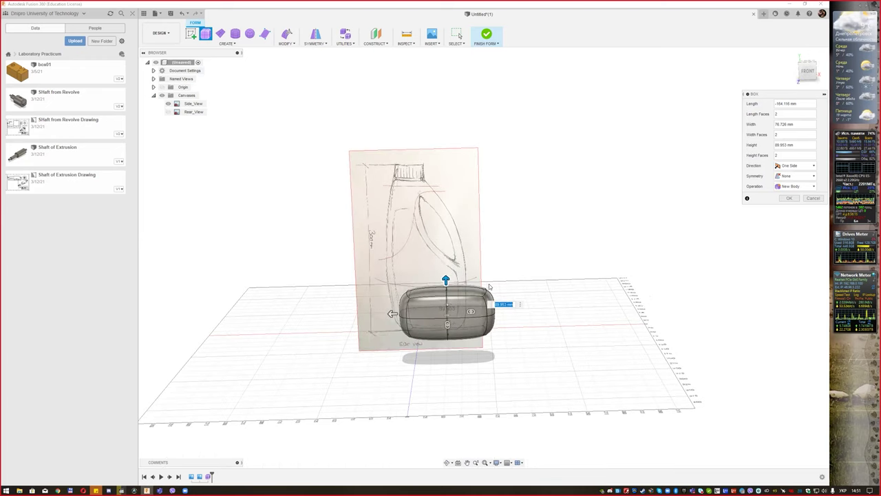
{"action": "scroll", "coordinate": [489, 286], "scroll_direction": "up", "scroll_amount": 1}
{"action": "scroll", "coordinate": [489, 286], "scroll_direction": "up", "scroll_amount": 1}
{"action": "scroll", "coordinate": [488, 287], "scroll_direction": "up", "scroll_amount": 1}
{"action": "scroll", "coordinate": [489, 287], "scroll_direction": "up", "scroll_amount": 1}
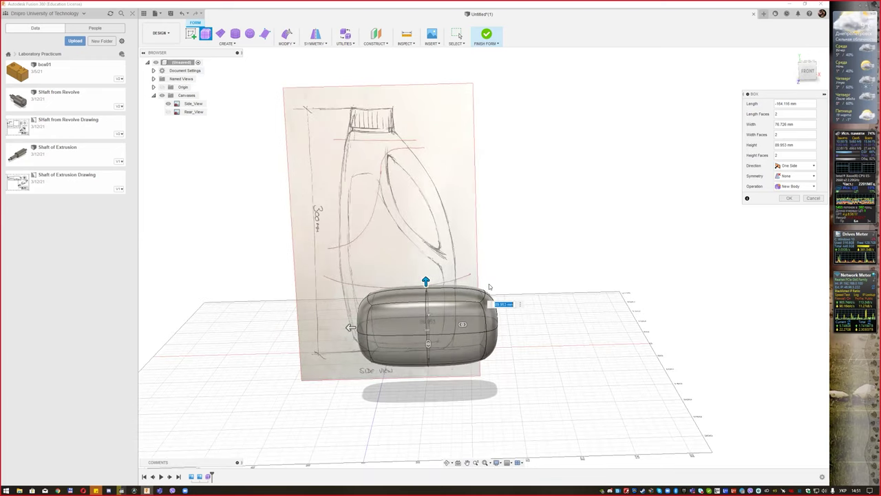
{"action": "left_click", "coordinate": [807, 70]}
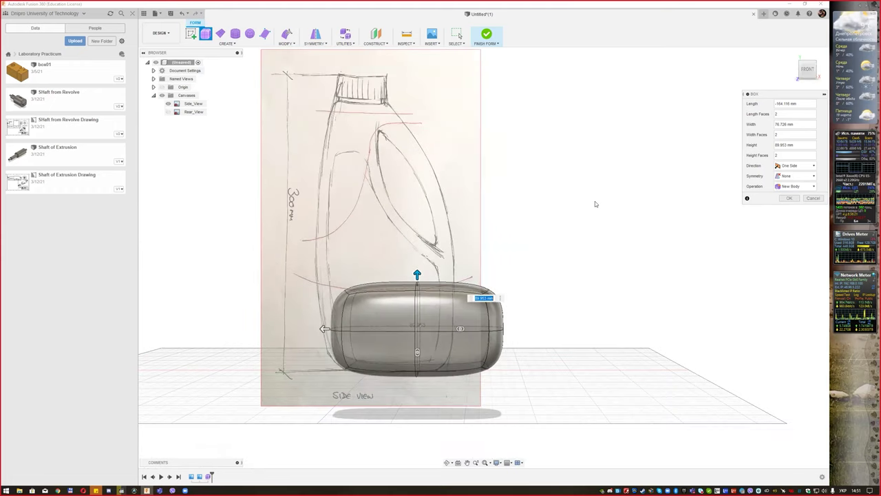
- Give the box 4 faces per direction and Mirror symmetry on length and width
{"action": "left_click", "coordinate": [788, 114]}
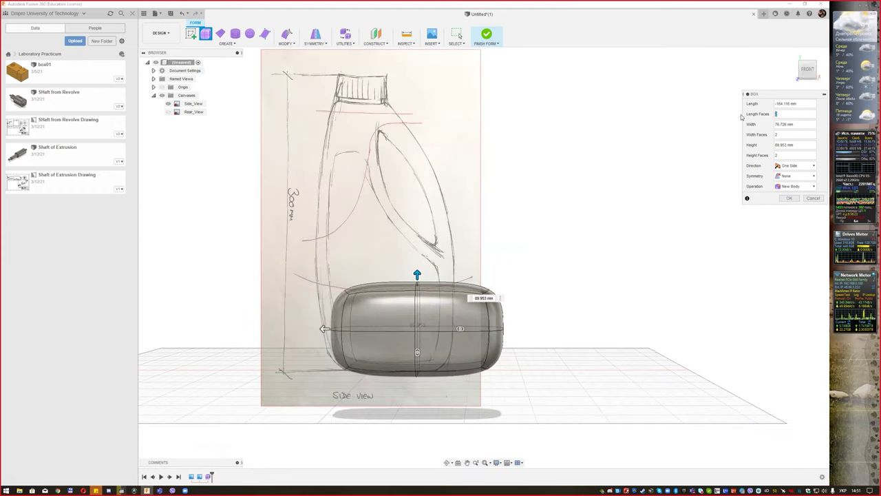
{"action": "type", "text": "4"}
{"action": "key", "text": "Tab"}
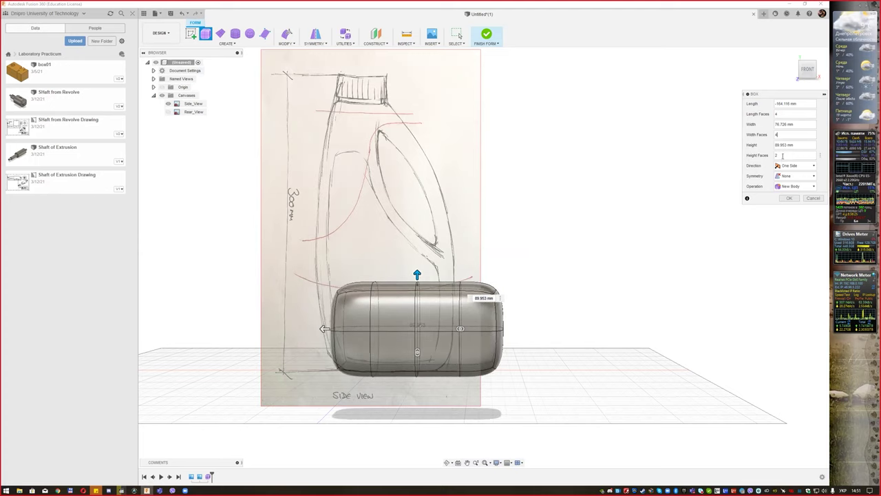
{"action": "key", "text": "Tab"}
{"action": "mouse_move", "coordinate": [556, 236]}
{"action": "middle_mouse_down"}
{"action": "mouse_move", "coordinate": [507, 248]}
{"action": "mouse_move", "coordinate": [519, 260]}
{"action": "middle_mouse_up"}
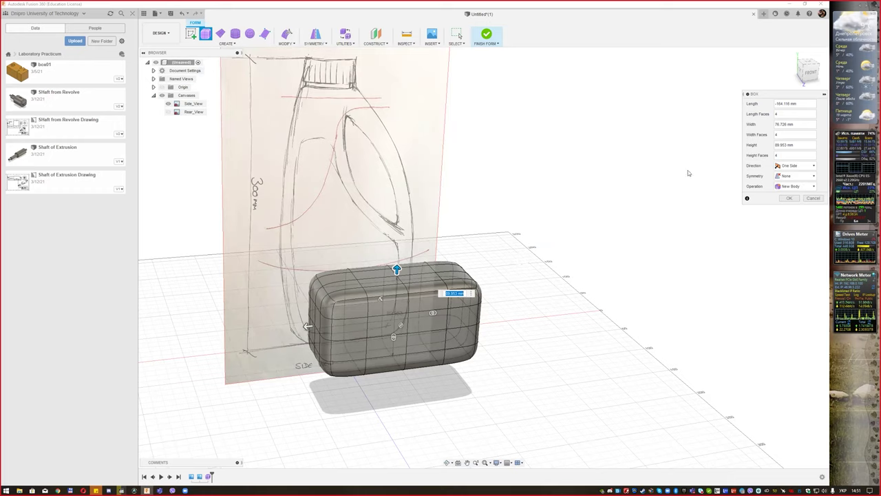
{"action": "left_click", "coordinate": [793, 177]}
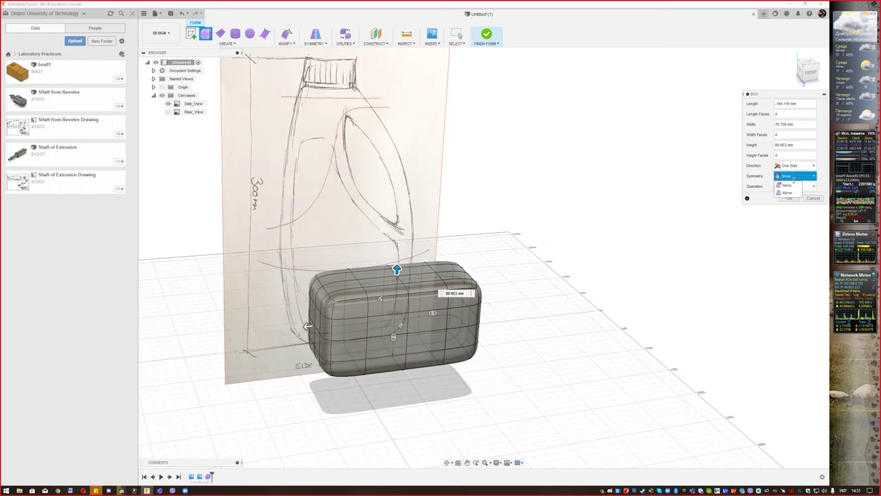
{"action": "left_click", "coordinate": [788, 194]}
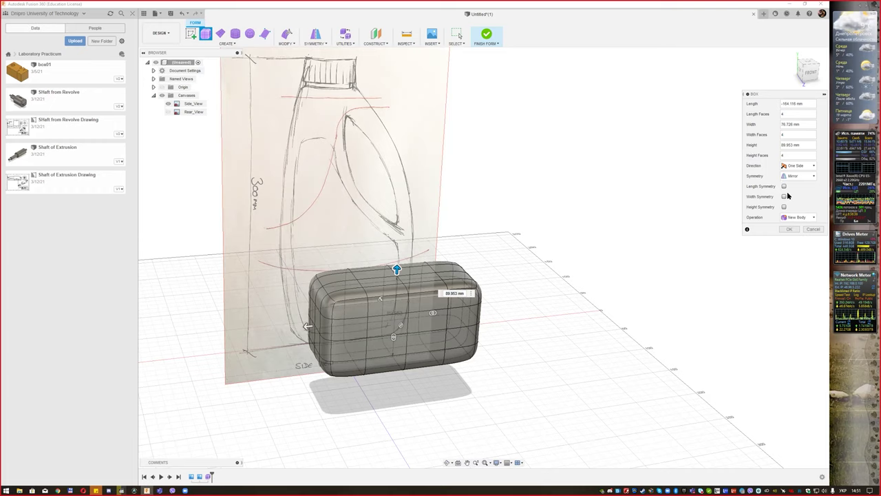
{"action": "left_click", "coordinate": [785, 186]}
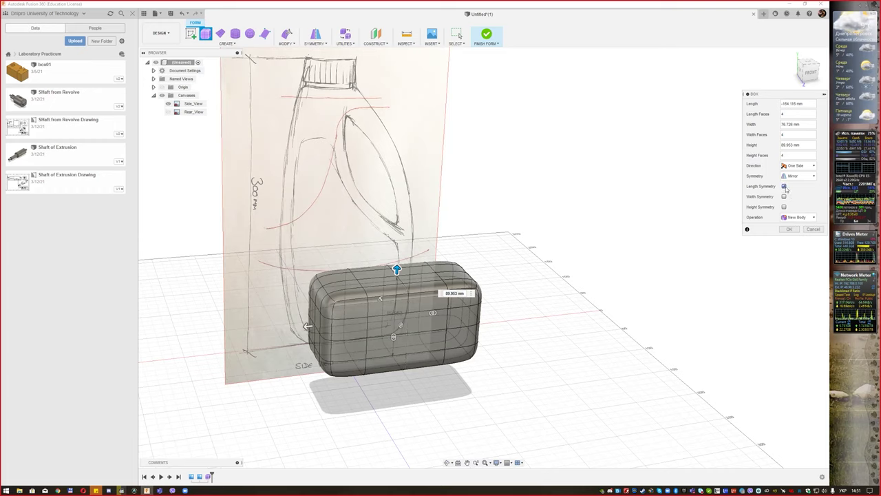
{"action": "left_click", "coordinate": [784, 197]}
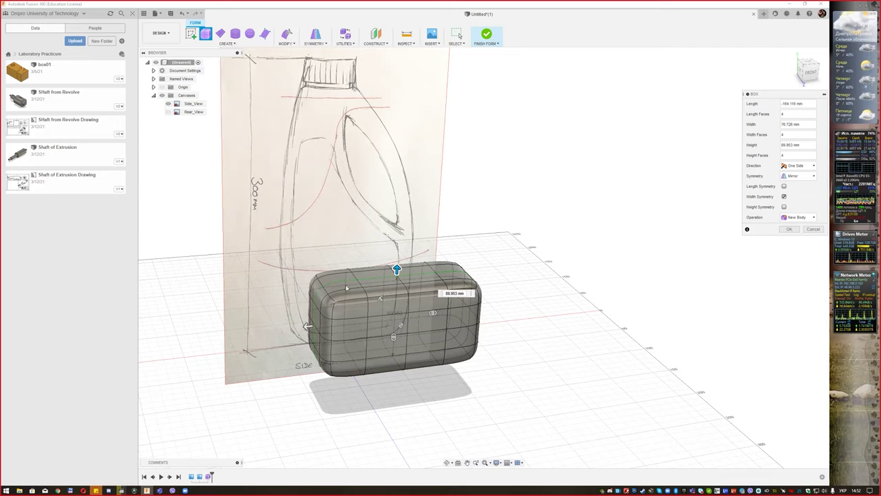
- Confirm the box to create the T-spline body and view it from the front
{"action": "left_click", "coordinate": [782, 230]}
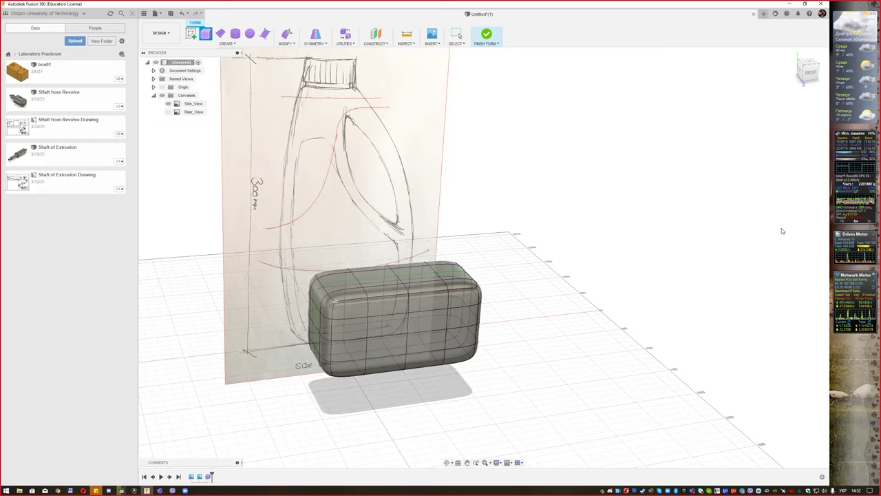
{"action": "mouse_move", "coordinate": [526, 230]}
{"action": "middle_mouse_down"}
{"action": "mouse_move", "coordinate": [514, 238]}
{"action": "mouse_move", "coordinate": [504, 232]}
{"action": "middle_mouse_up"}
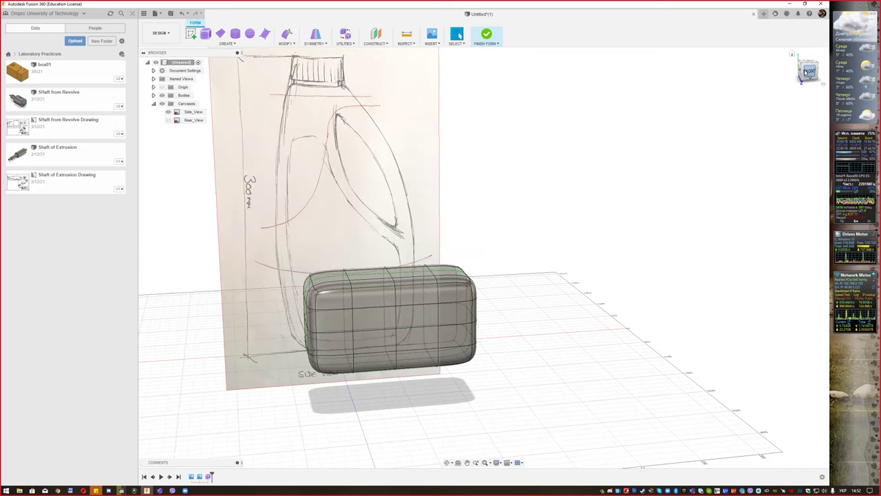
{"action": "left_click", "coordinate": [808, 71]}
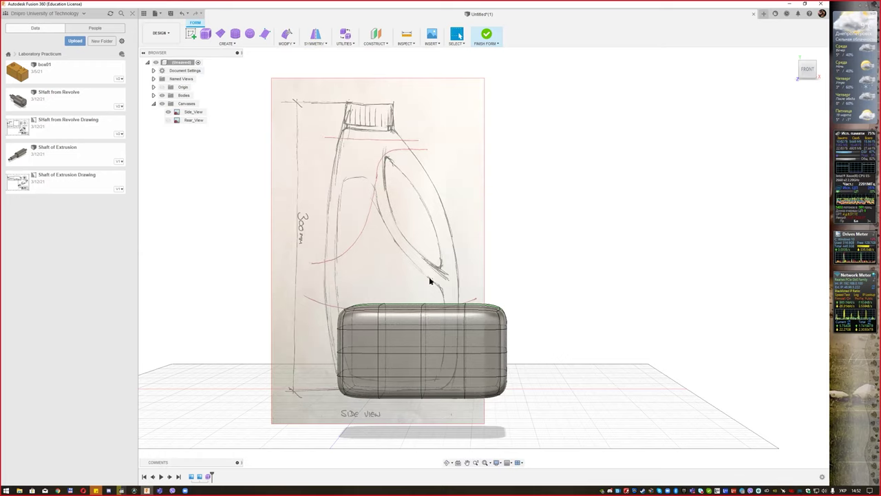
- In Edit Form, pull a top face of the box upward as a trial, then undo it
{"action": "left_click", "coordinate": [287, 35]}
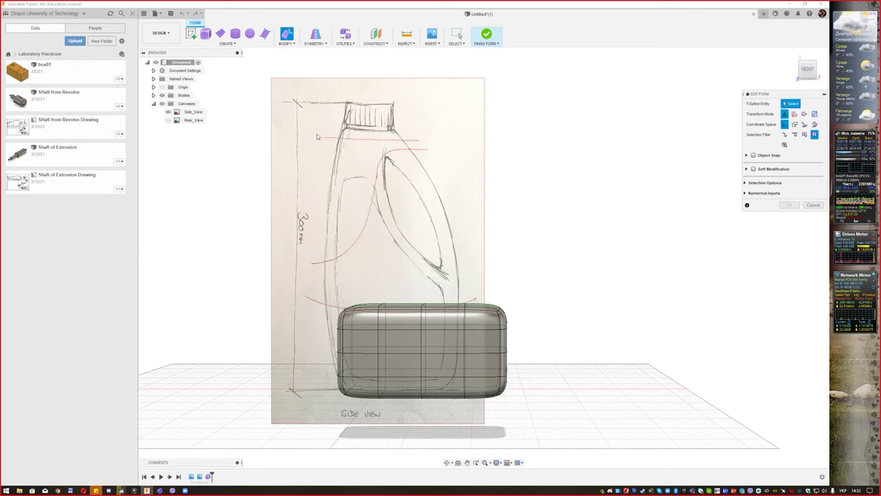
{"action": "middle_click_drag", "start_coordinate": [502, 289], "coordinate": [488, 307], "text": "shift"}
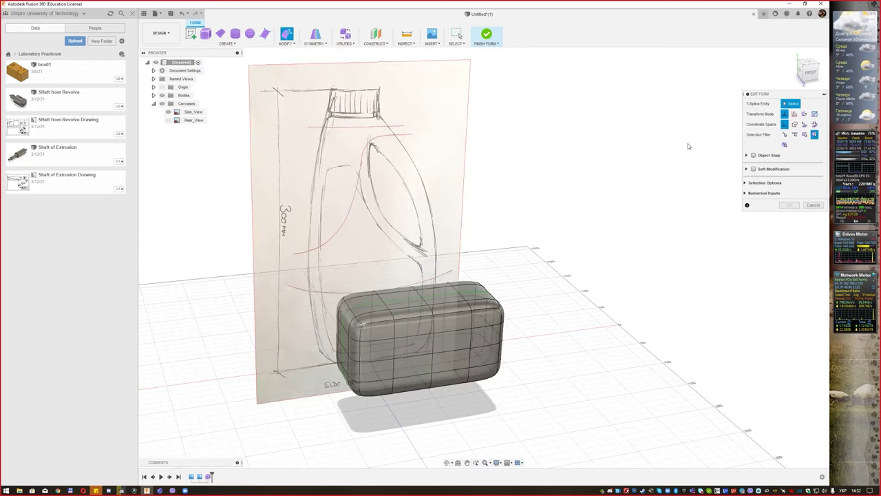
{"action": "left_click", "coordinate": [804, 135]}
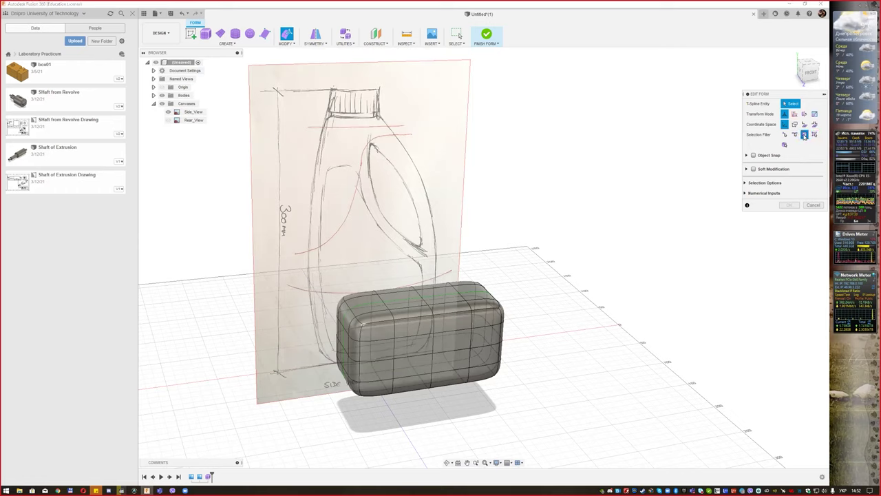
{"action": "left_click", "coordinate": [381, 315]}
{"action": "left_click_drag", "start_coordinate": [376, 301], "coordinate": [376, 253]}
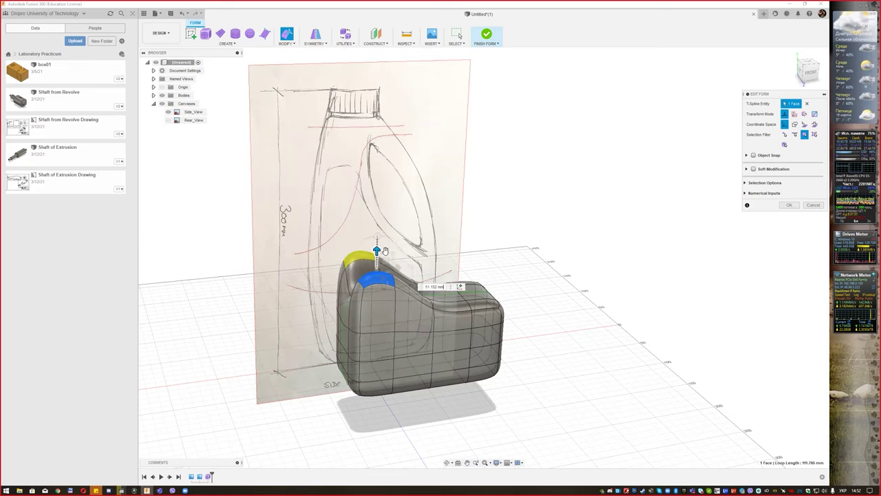
{"action": "mouse_move", "coordinate": [454, 259]}
{"action": "middle_mouse_down", "text": "shift"}
{"action": "mouse_move", "coordinate": [465, 262]}
{"action": "mouse_move", "coordinate": [442, 286]}
{"action": "middle_mouse_up", "text": "shift"}
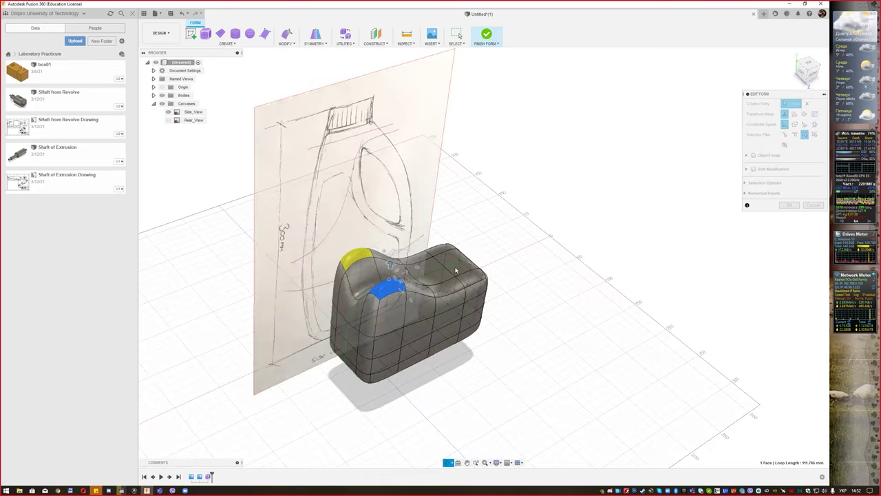
{"action": "scroll", "coordinate": [443, 286], "scroll_direction": "up", "scroll_amount": 3}
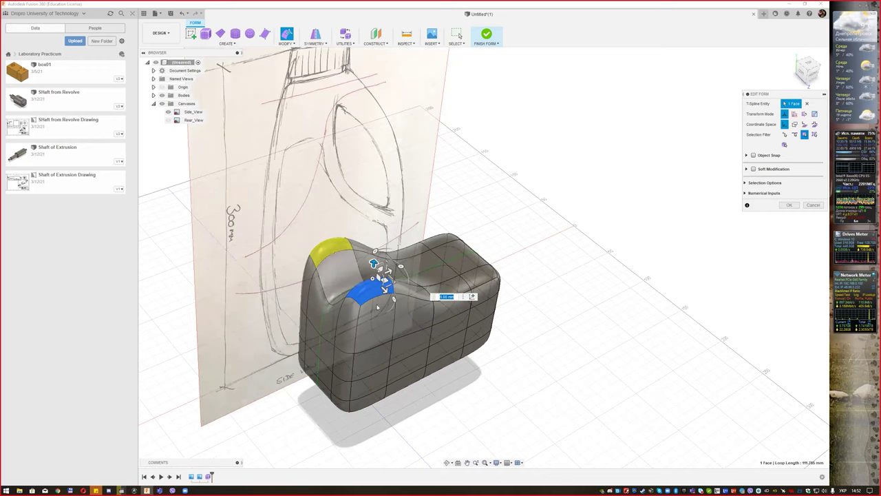
{"action": "middle_click_drag", "start_coordinate": [420, 265], "coordinate": [432, 238], "text": "shift"}
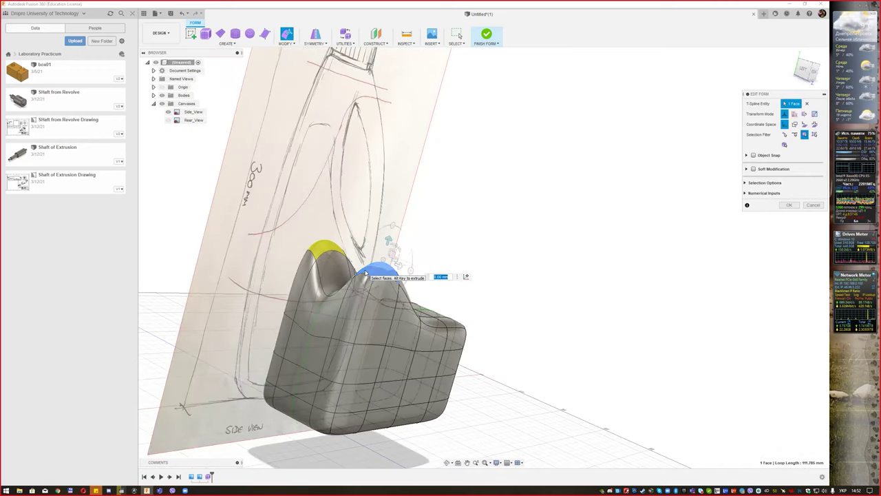
{"action": "key", "text": "ctrl+z"}
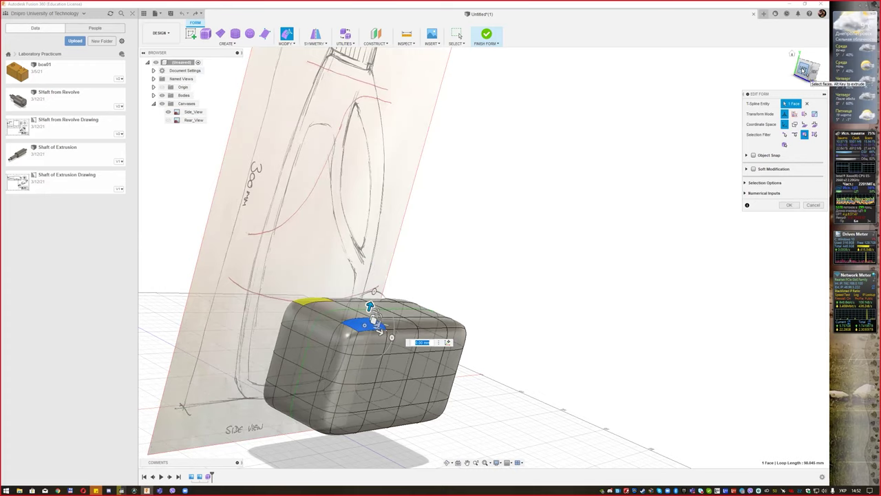
{"action": "left_click", "coordinate": [804, 70]}
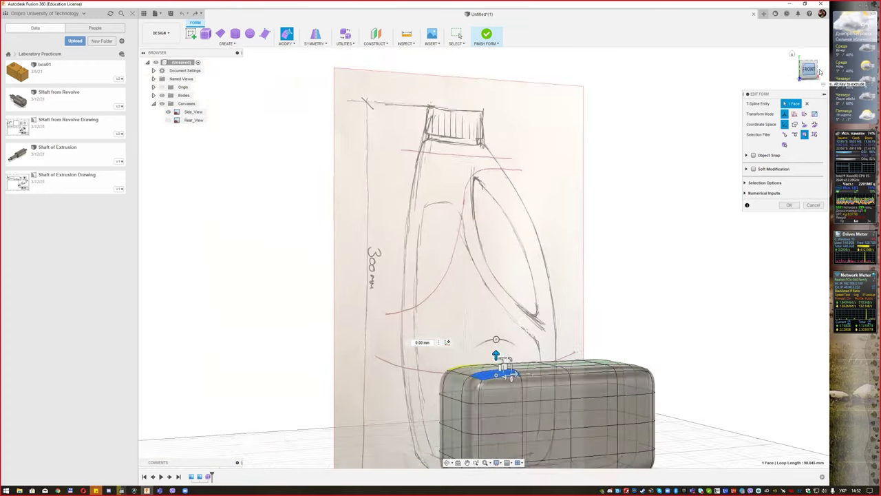
{"action": "left_click", "coordinate": [819, 71]}
{"action": "mouse_move", "coordinate": [475, 270]}
{"action": "middle_mouse_down"}
{"action": "mouse_move", "coordinate": [417, 215]}
{"action": "mouse_move", "coordinate": [284, 222]}
{"action": "middle_mouse_up"}
{"action": "left_click", "coordinate": [292, 274]}
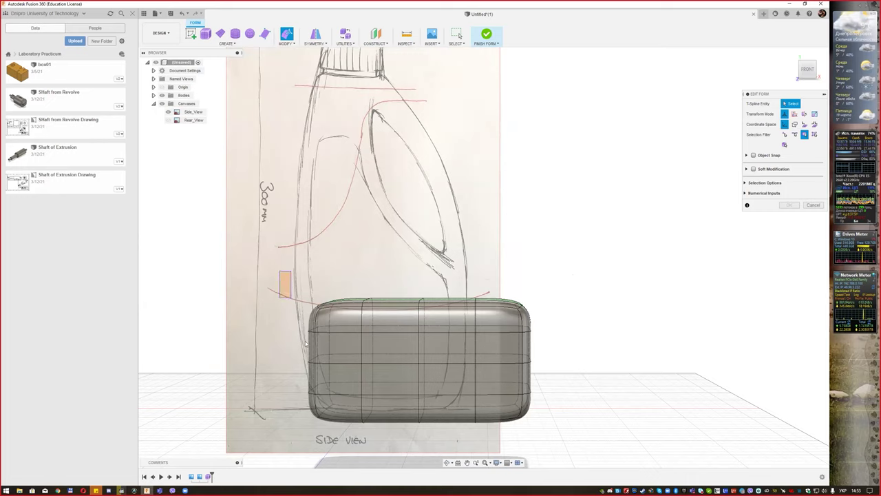
{"action": "left_click_drag", "start_coordinate": [306, 342], "coordinate": [338, 435]}
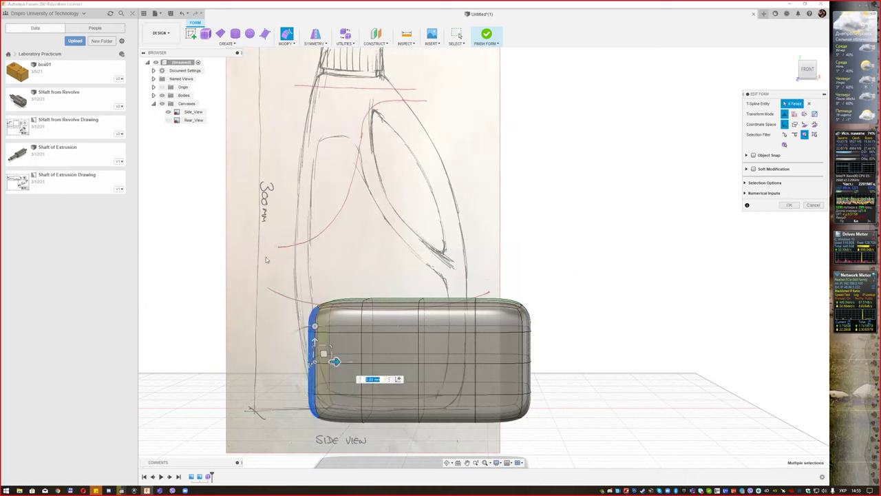
{"action": "left_click_drag", "start_coordinate": [284, 267], "coordinate": [369, 443]}
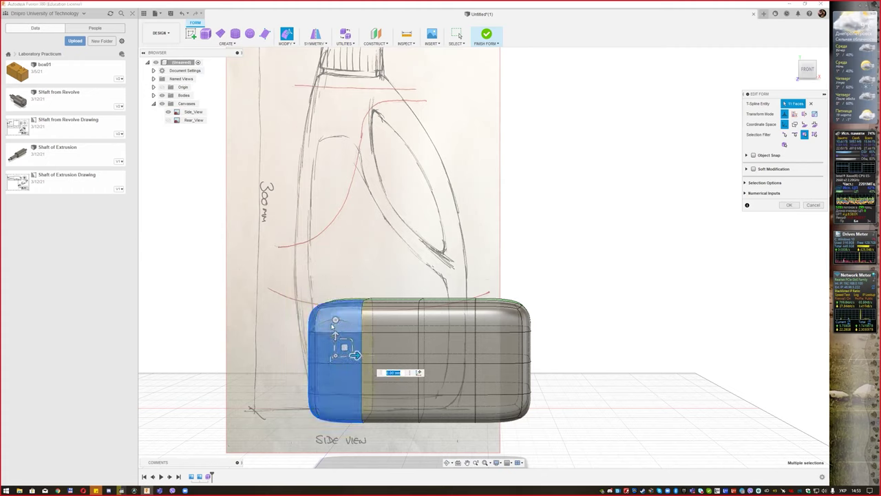
{"action": "left_click_drag", "start_coordinate": [354, 355], "coordinate": [333, 354]}
{"action": "mouse_move", "coordinate": [312, 355]}
{"action": "left_mouse_down"}
{"action": "mouse_move", "coordinate": [356, 356]}
{"action": "mouse_move", "coordinate": [302, 357]}
{"action": "left_mouse_up"}
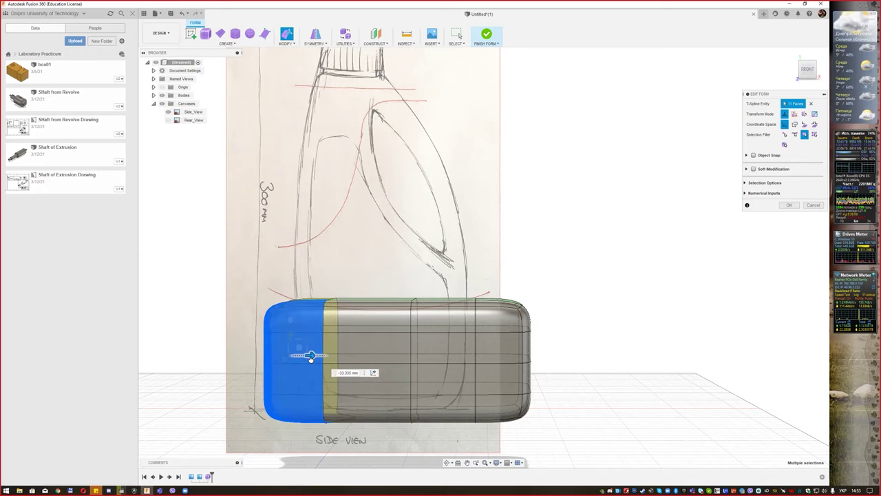
{"action": "mouse_move", "coordinate": [375, 287]}
{"action": "middle_mouse_down", "text": "shift"}
{"action": "mouse_move", "coordinate": [399, 302]}
{"action": "mouse_move", "coordinate": [345, 320]}
{"action": "middle_mouse_up", "text": "shift"}
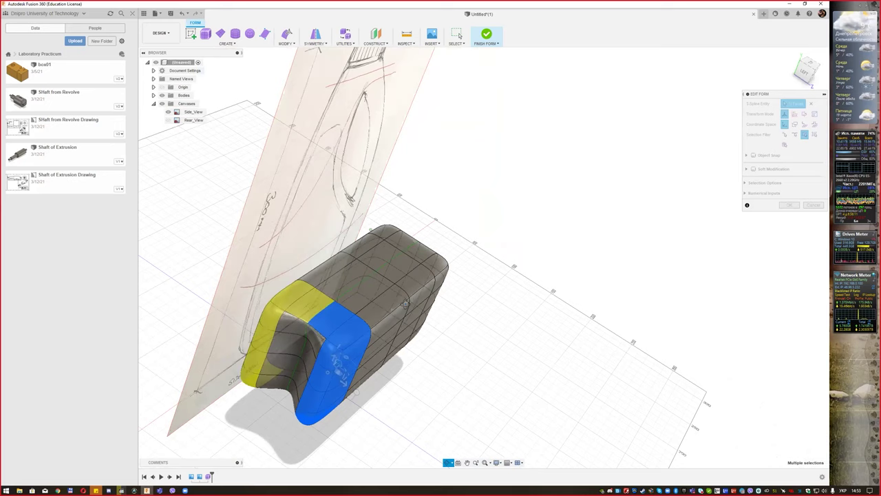
{"action": "left_click", "coordinate": [327, 315], "text": "shift"}
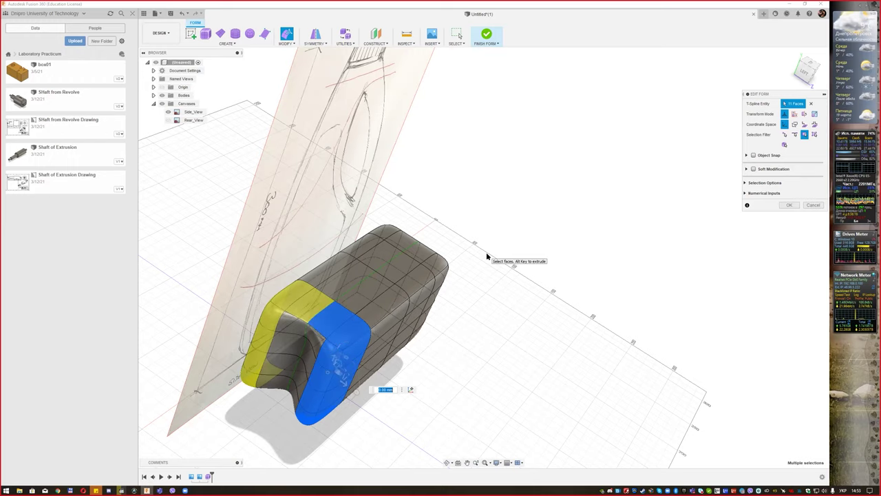
{"action": "middle_click_drag", "start_coordinate": [486, 251], "coordinate": [700, 126], "text": "shift"}
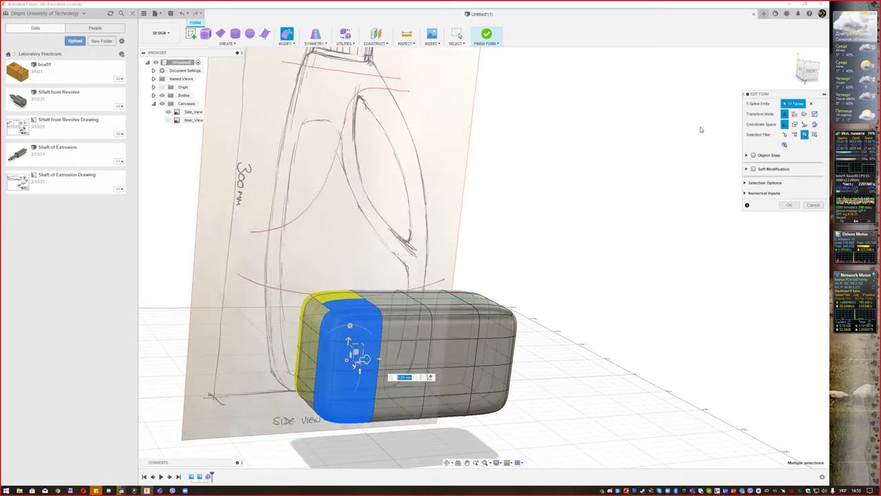
{"action": "left_click", "coordinate": [810, 70]}
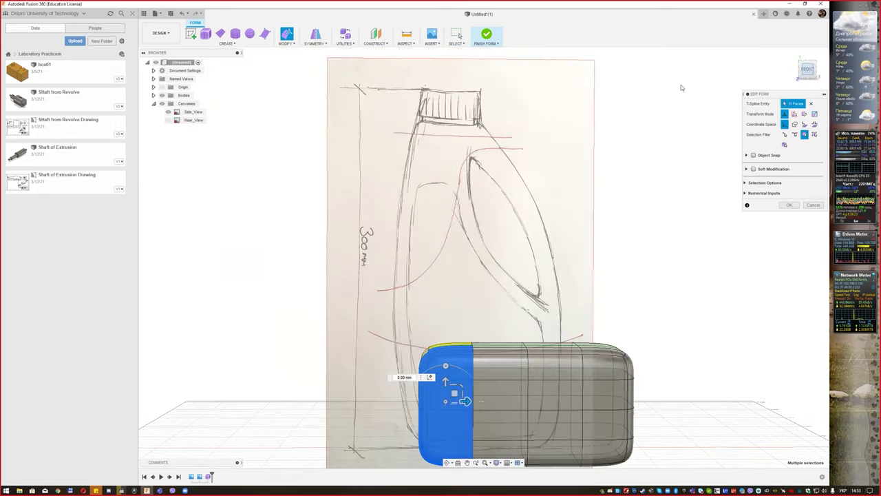
{"action": "middle_click_drag", "start_coordinate": [655, 231], "coordinate": [539, 179]}
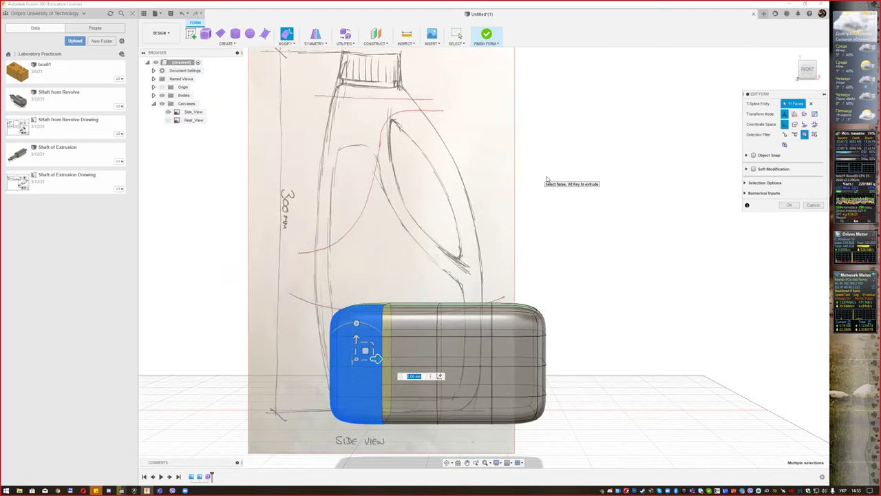
{"action": "left_click", "coordinate": [462, 44]}
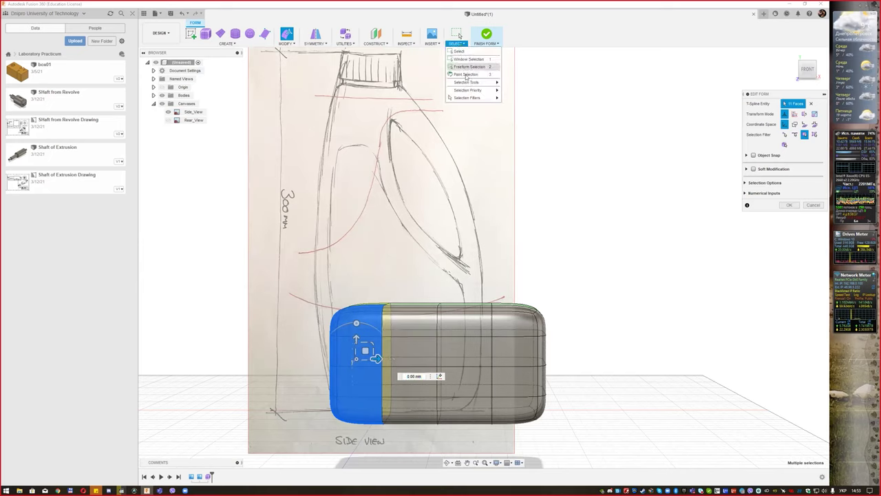
{"action": "mouse_move", "coordinate": [468, 98]}
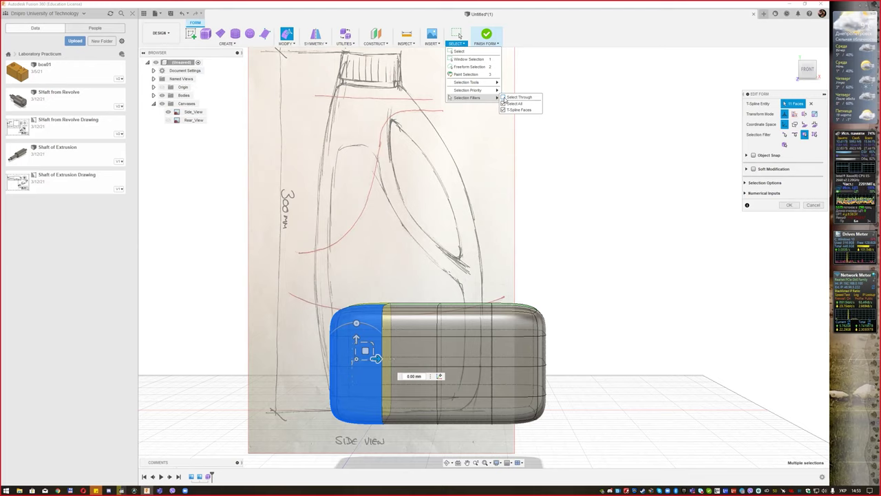
{"action": "left_click", "coordinate": [503, 100]}
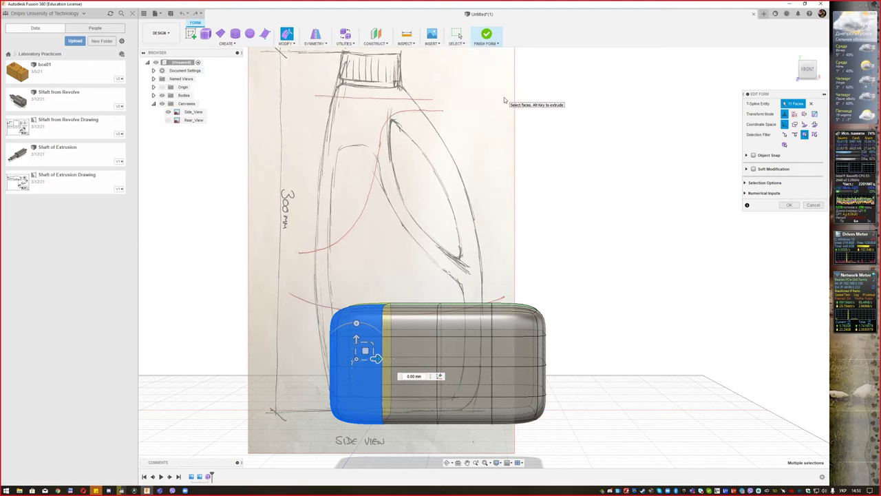
{"action": "left_click", "coordinate": [394, 221]}
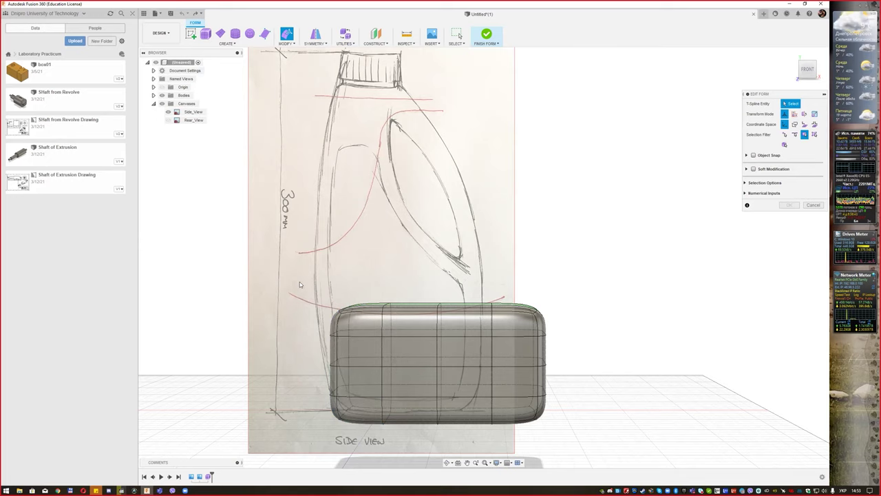
{"action": "left_click_drag", "start_coordinate": [300, 282], "coordinate": [386, 434]}
{"action": "mouse_move", "coordinate": [418, 315]}
{"action": "middle_mouse_down", "text": "shift"}
{"action": "mouse_move", "coordinate": [483, 285]}
{"action": "mouse_move", "coordinate": [491, 250]}
{"action": "mouse_move", "coordinate": [411, 256]}
{"action": "mouse_move", "coordinate": [433, 260]}
{"action": "middle_mouse_up", "text": "shift"}
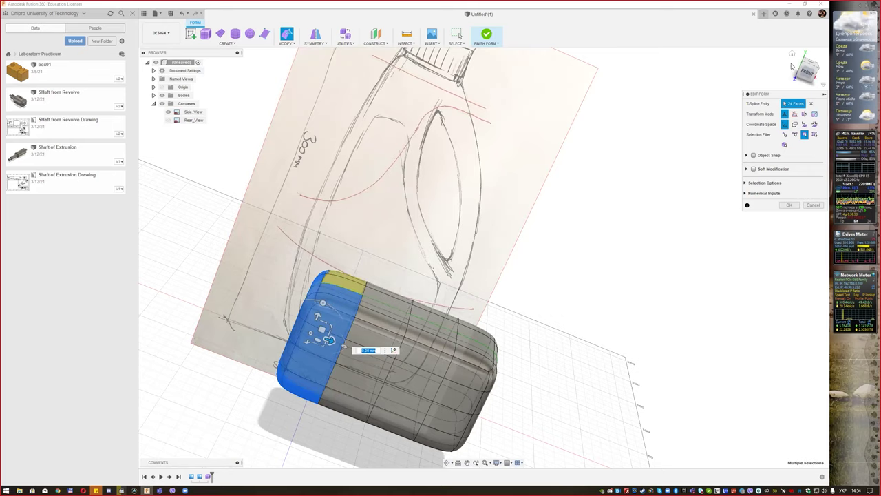
{"action": "left_click", "coordinate": [809, 71]}
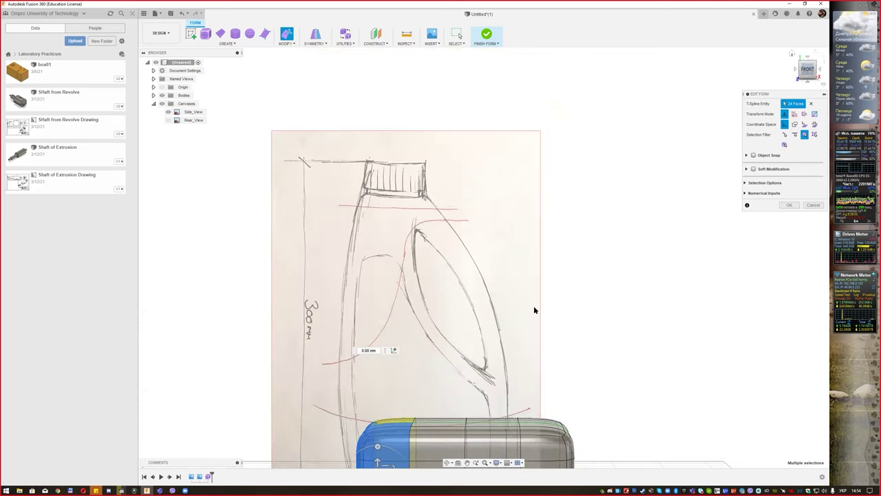
{"action": "middle_click_drag", "start_coordinate": [522, 205], "coordinate": [512, 114]}
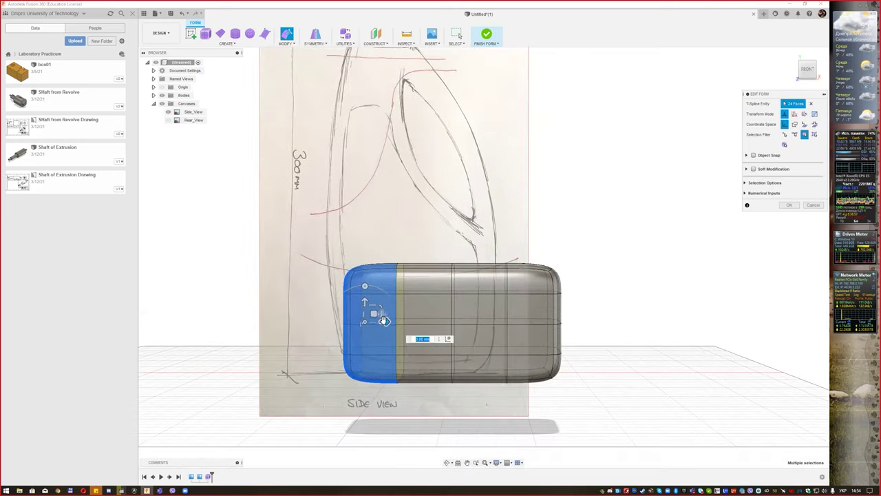
{"action": "mouse_move", "coordinate": [354, 320]}
{"action": "middle_mouse_down"}
{"action": "mouse_move", "coordinate": [305, 314]}
{"action": "mouse_move", "coordinate": [470, 333]}
{"action": "middle_mouse_up"}
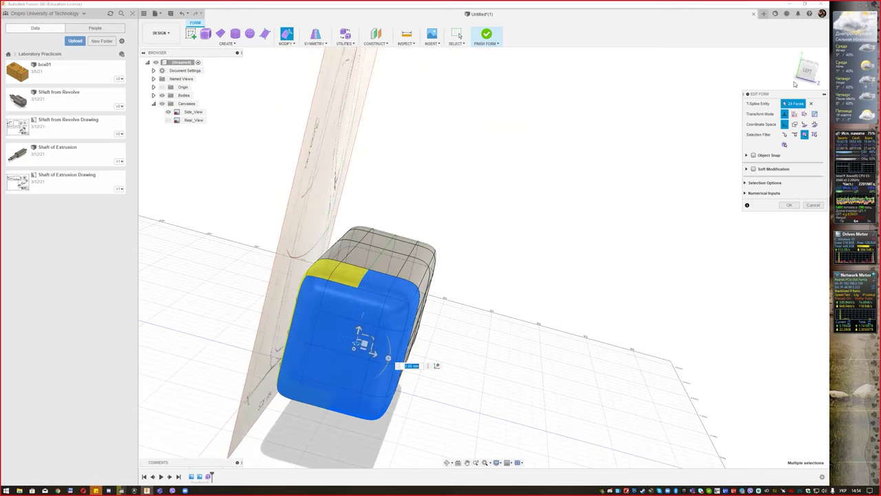
{"action": "left_click_drag", "start_coordinate": [798, 77], "coordinate": [807, 74]}
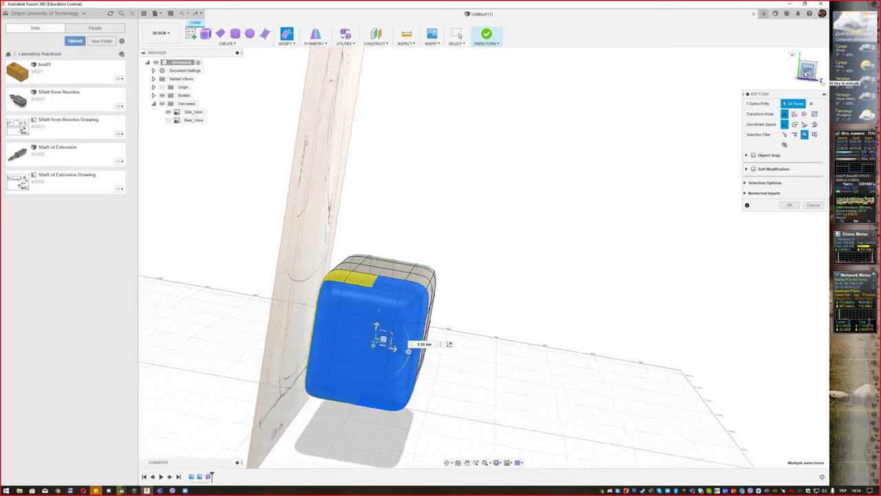
{"action": "left_click", "coordinate": [807, 73]}
{"action": "left_click", "coordinate": [821, 71]}
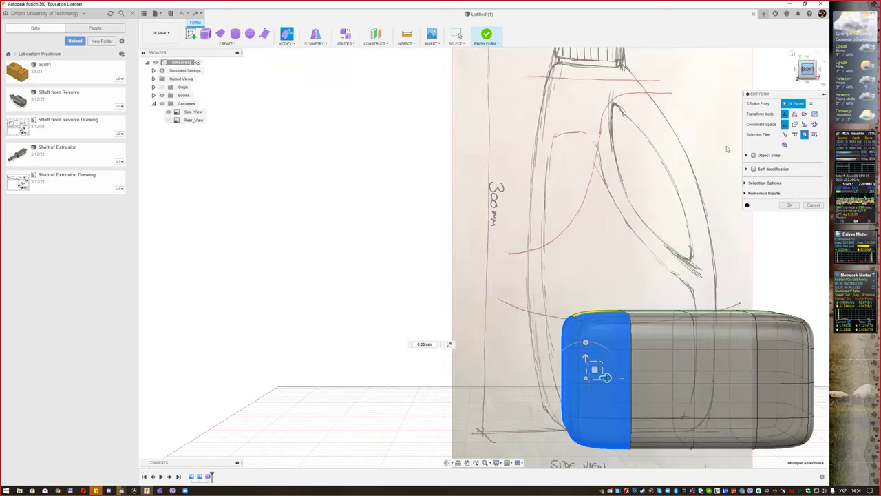
{"action": "mouse_move", "coordinate": [627, 250]}
{"action": "middle_mouse_down"}
{"action": "mouse_move", "coordinate": [336, 187]}
{"action": "mouse_move", "coordinate": [307, 191]}
{"action": "middle_mouse_up"}
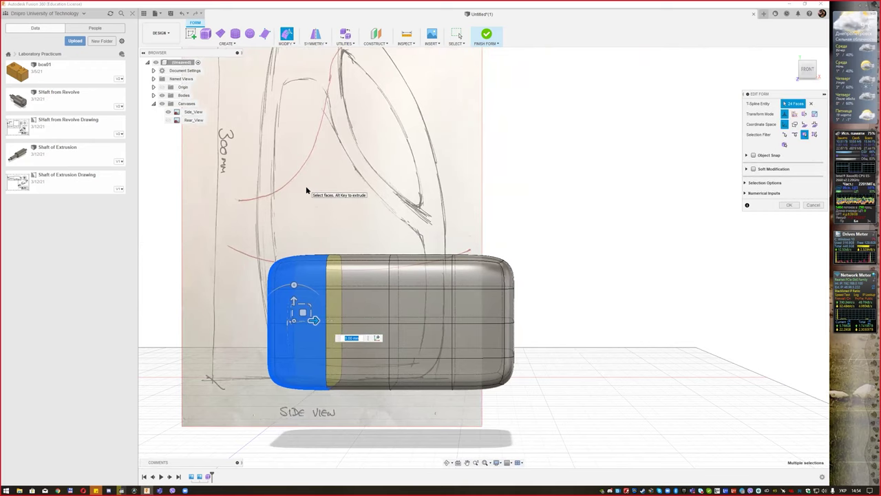
{"action": "middle_click_drag", "start_coordinate": [335, 196], "coordinate": [327, 183]}
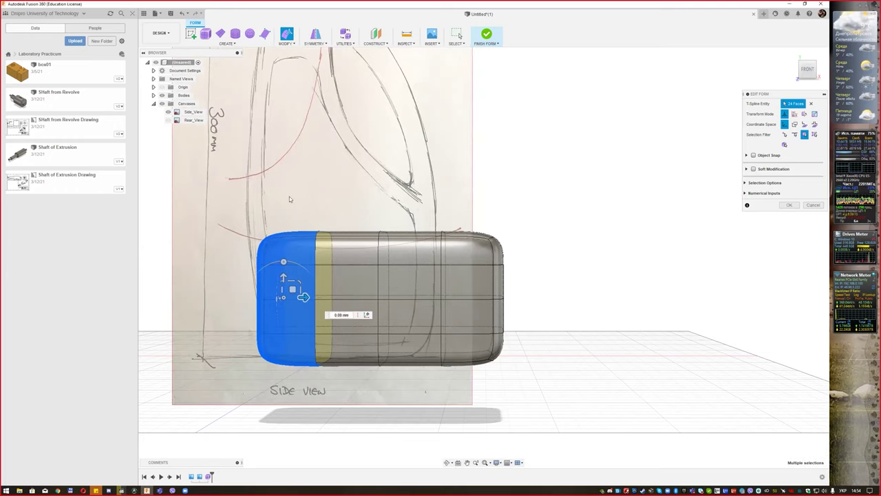
{"action": "left_click", "coordinate": [244, 221]}
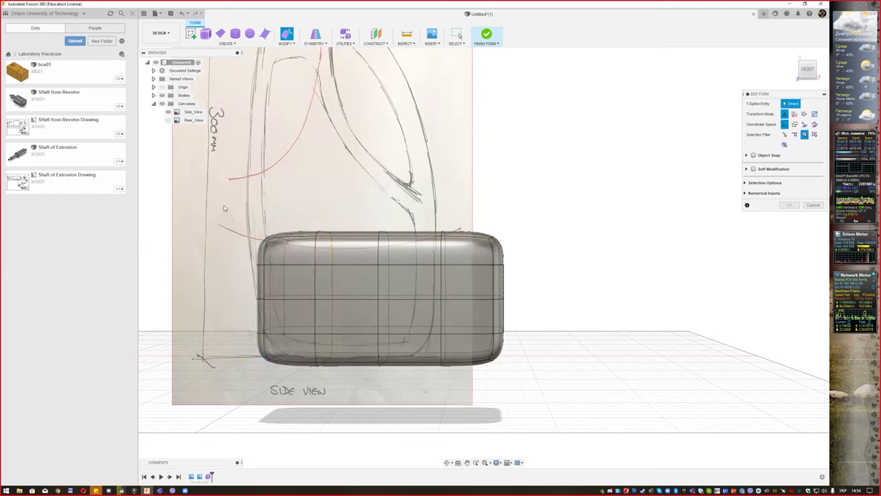
{"action": "left_click_drag", "start_coordinate": [224, 205], "coordinate": [316, 374]}
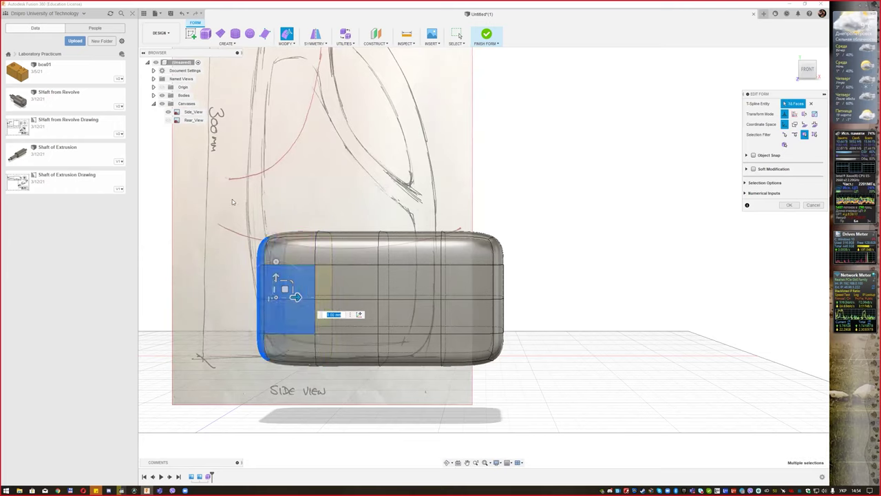
{"action": "left_click_drag", "start_coordinate": [232, 199], "coordinate": [329, 378]}
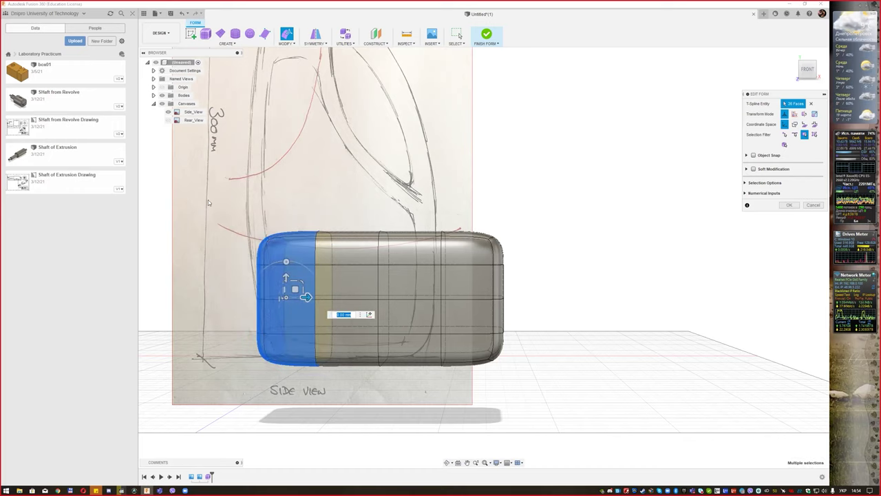
{"action": "left_click_drag", "start_coordinate": [208, 199], "coordinate": [347, 376]}
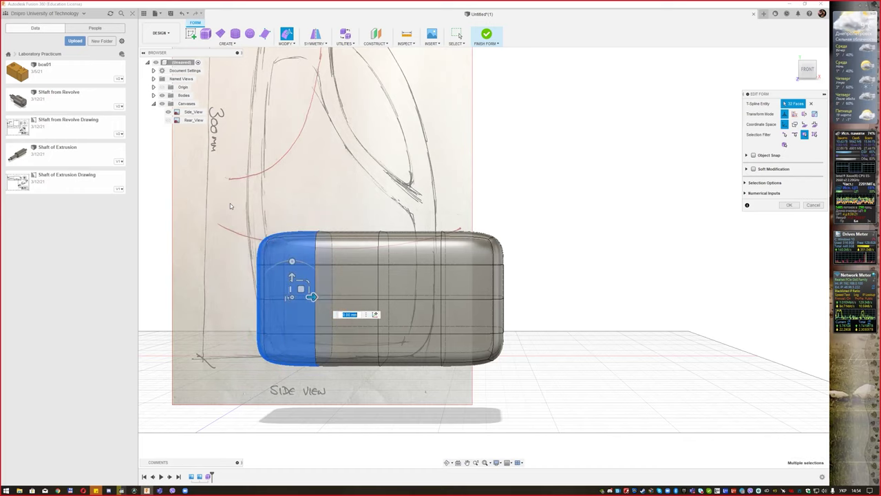
{"action": "left_click_drag", "start_coordinate": [230, 203], "coordinate": [334, 384]}
{"action": "left_click_drag", "start_coordinate": [223, 199], "coordinate": [339, 377]}
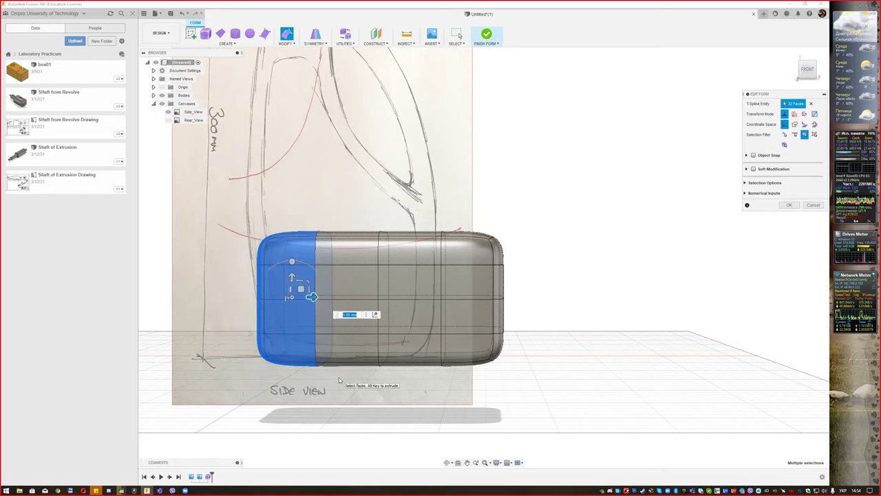
{"action": "left_click_drag", "start_coordinate": [221, 199], "coordinate": [341, 413]}
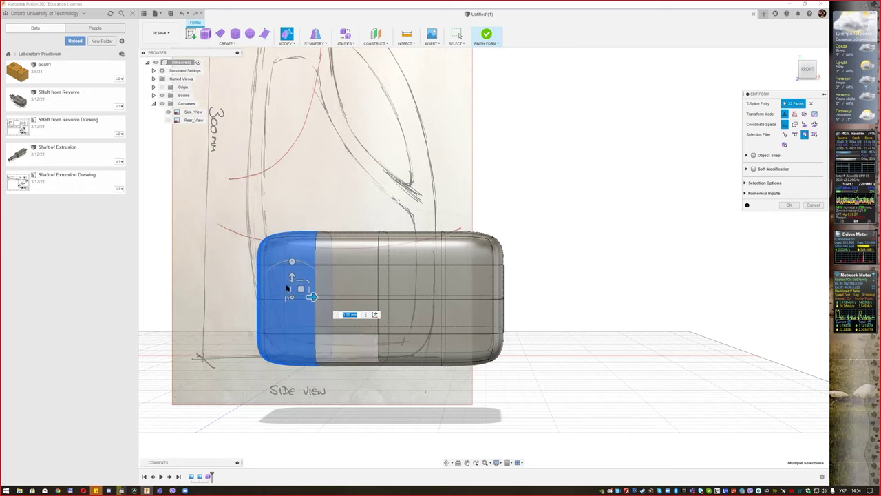
{"action": "left_click", "coordinate": [214, 249]}
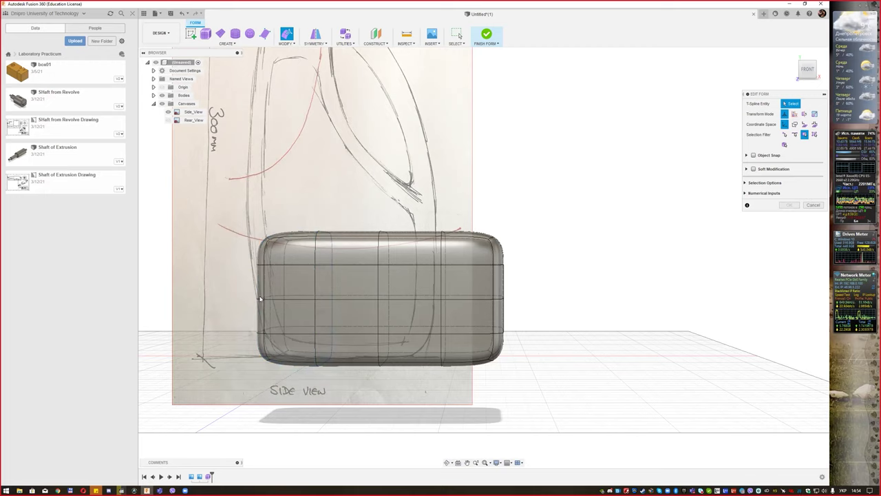
{"action": "left_click_drag", "start_coordinate": [301, 377], "coordinate": [220, 203]}
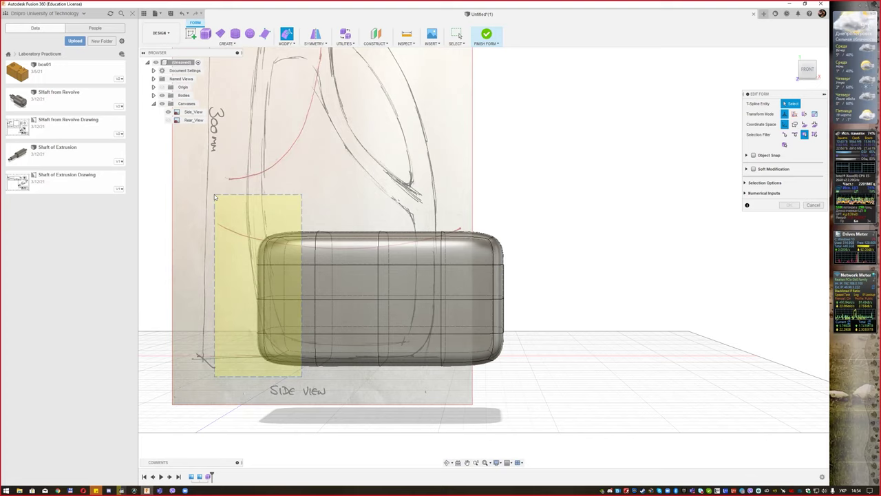
{"action": "mouse_move", "coordinate": [214, 196]}
{"action": "left_mouse_down"}
{"action": "mouse_move", "coordinate": [248, 251]}
{"action": "mouse_move", "coordinate": [232, 209]}
{"action": "mouse_move", "coordinate": [210, 187]}
{"action": "mouse_move", "coordinate": [222, 203]}
{"action": "left_mouse_up"}
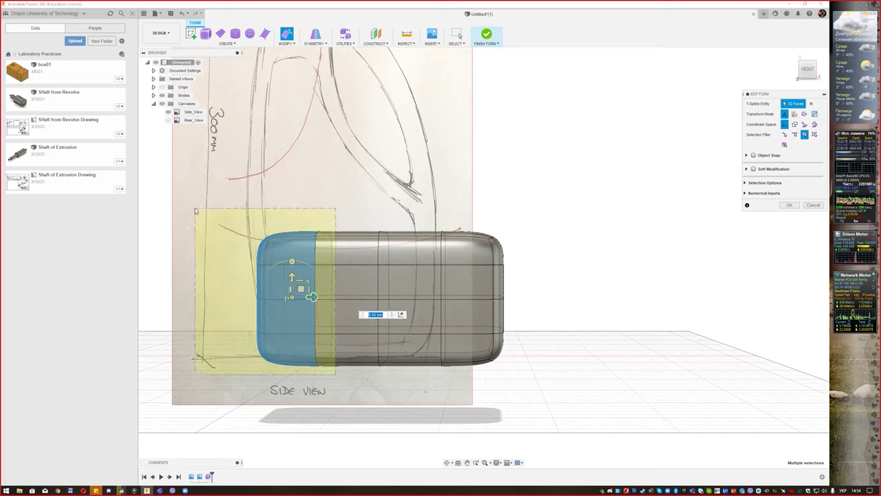
{"action": "left_click_drag", "start_coordinate": [223, 236], "coordinate": [195, 208]}
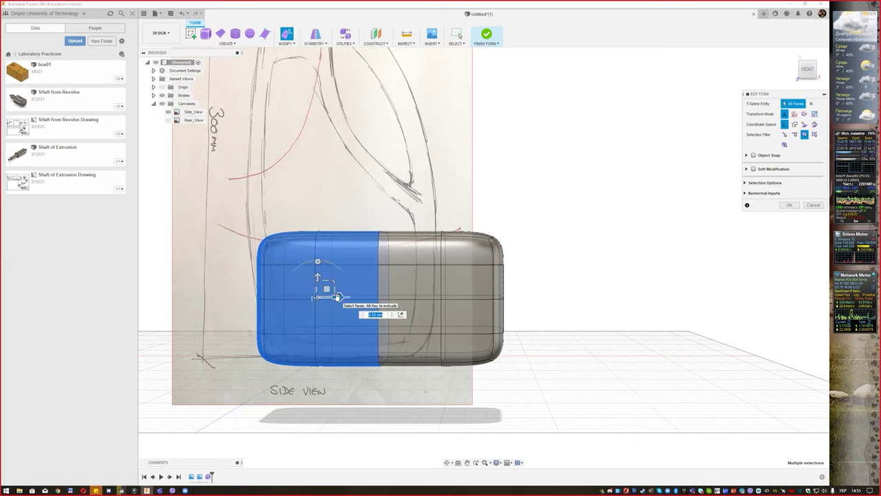
{"action": "left_click_drag", "start_coordinate": [338, 297], "coordinate": [352, 297]}
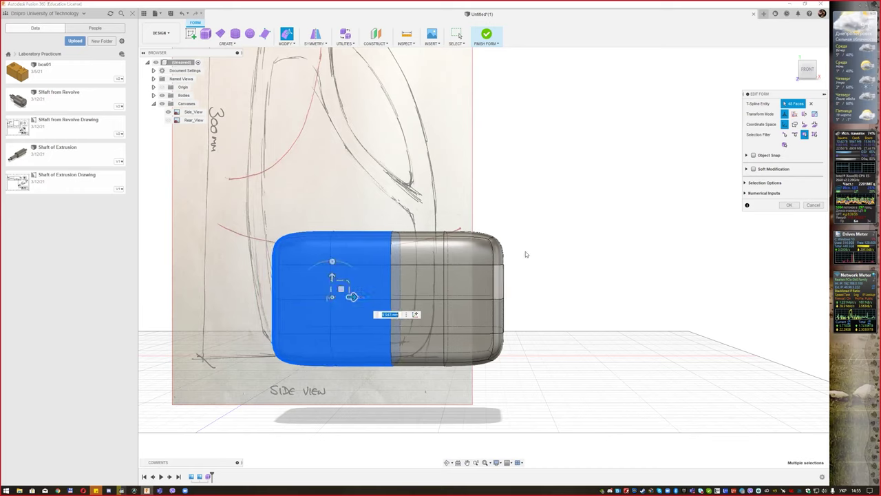
{"action": "left_click_drag", "start_coordinate": [527, 213], "coordinate": [414, 422]}
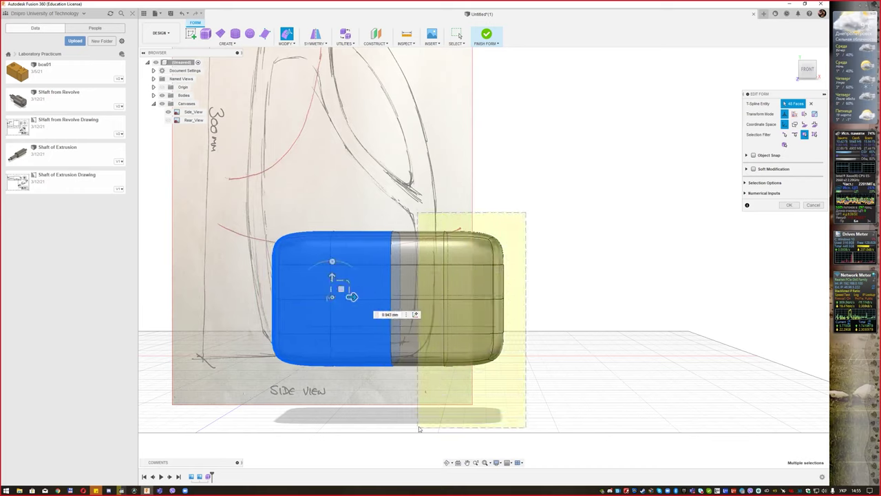
{"action": "left_click_drag", "start_coordinate": [475, 298], "coordinate": [431, 297]}
{"action": "left_click_drag", "start_coordinate": [503, 211], "coordinate": [421, 390]}
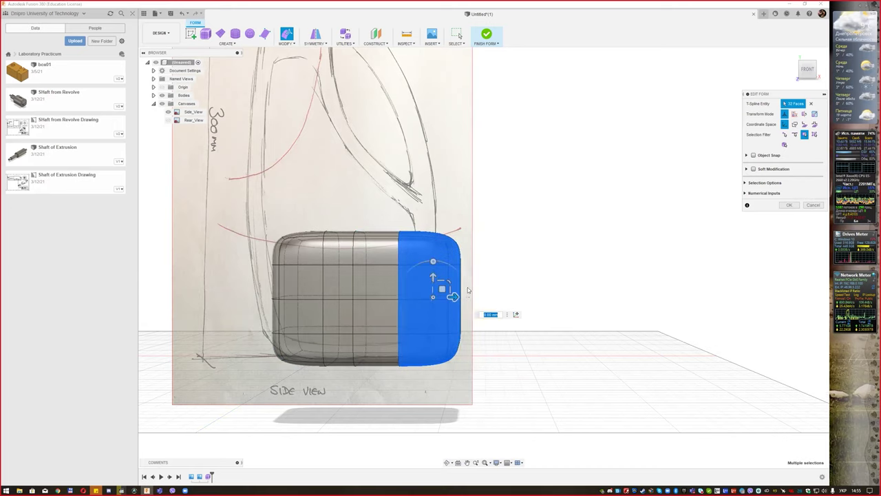
{"action": "left_click_drag", "start_coordinate": [454, 296], "coordinate": [413, 297]}
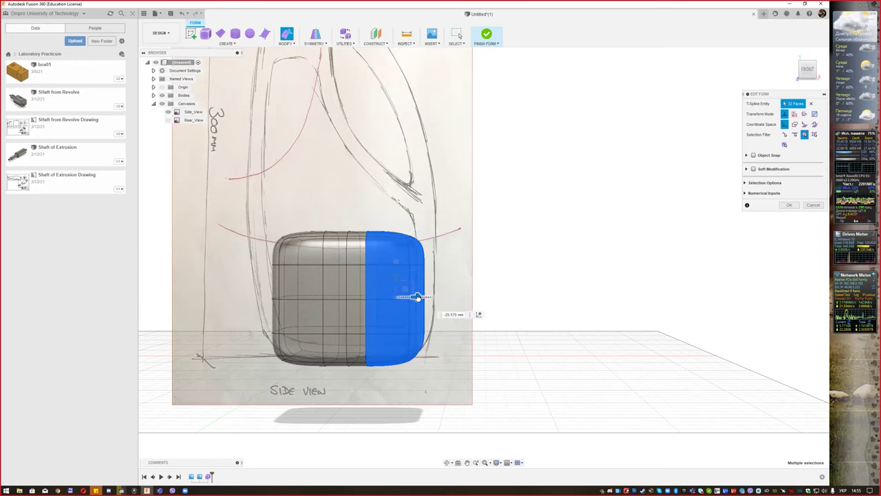
{"action": "middle_click_drag", "start_coordinate": [324, 251], "coordinate": [342, 264]}
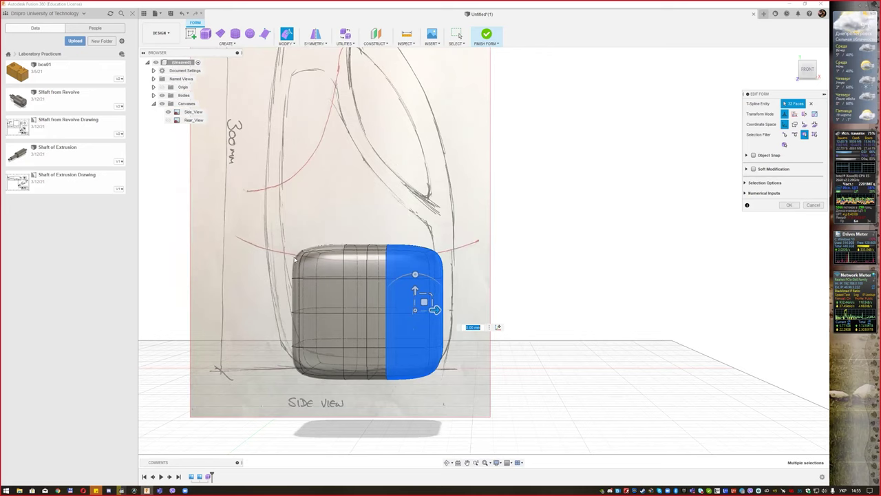
{"action": "mouse_move", "coordinate": [329, 298]}
{"action": "middle_mouse_down", "text": "shift"}
{"action": "mouse_move", "coordinate": [389, 297]}
{"action": "mouse_move", "coordinate": [406, 238]}
{"action": "mouse_move", "coordinate": [324, 270]}
{"action": "middle_mouse_up", "text": "shift"}
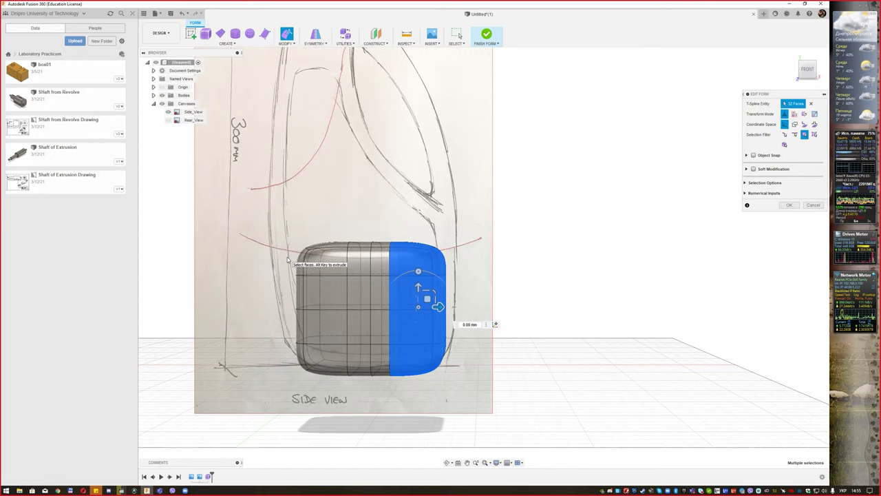
{"action": "left_click_drag", "start_coordinate": [280, 227], "coordinate": [329, 312]}
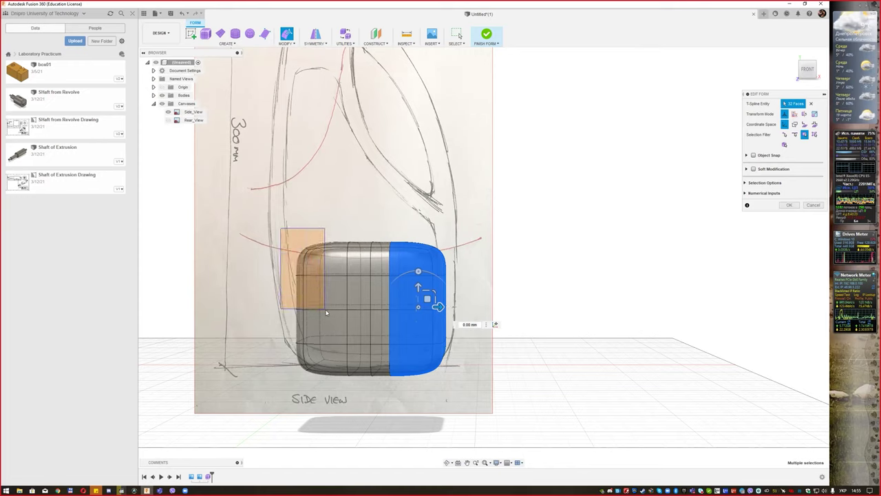
{"action": "key", "text": "Escape"}
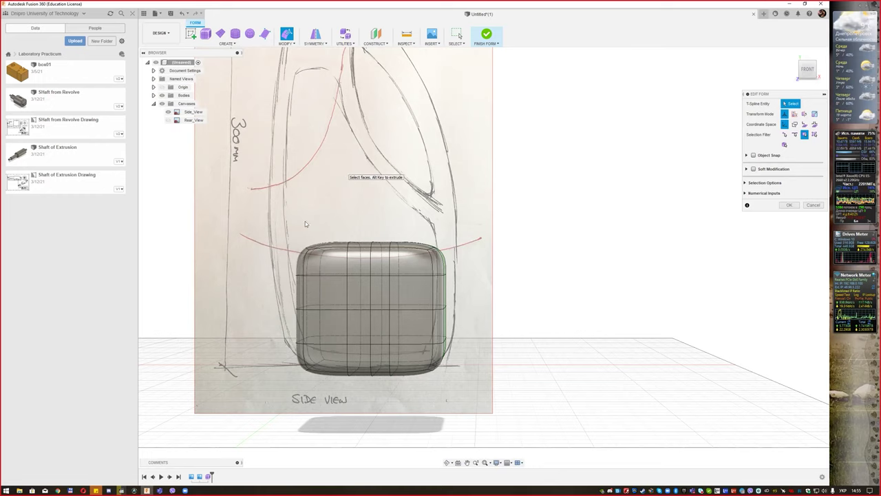
- Window-select the top band of body faces and raise them about 28.5 mm
{"action": "left_click_drag", "start_coordinate": [271, 230], "coordinate": [471, 269]}
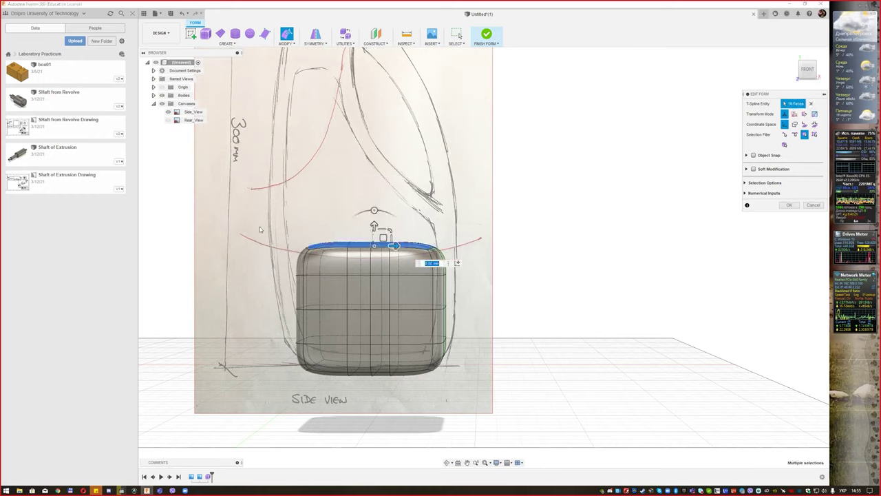
{"action": "left_click_drag", "start_coordinate": [259, 226], "coordinate": [473, 287]}
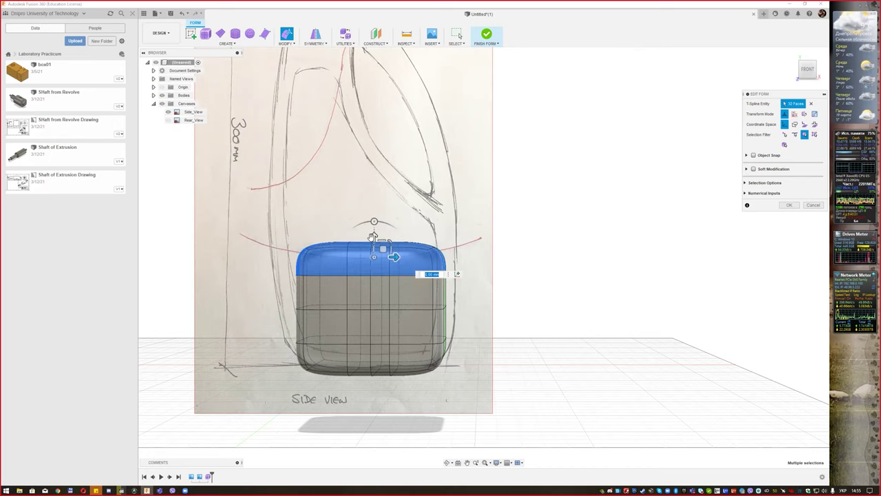
{"action": "left_click_drag", "start_coordinate": [373, 238], "coordinate": [373, 194]}
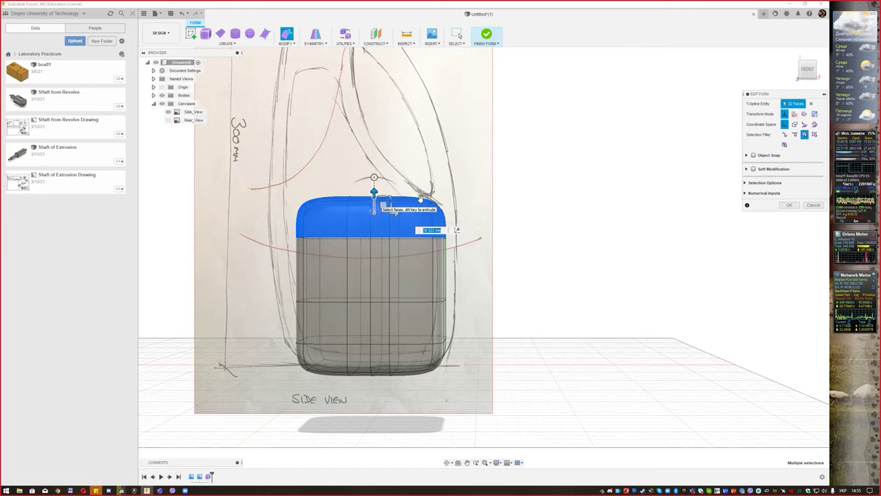
- With the vertex filter on, pull the upper-left vertex rows outward to bulge the side
{"action": "left_click", "coordinate": [784, 134]}
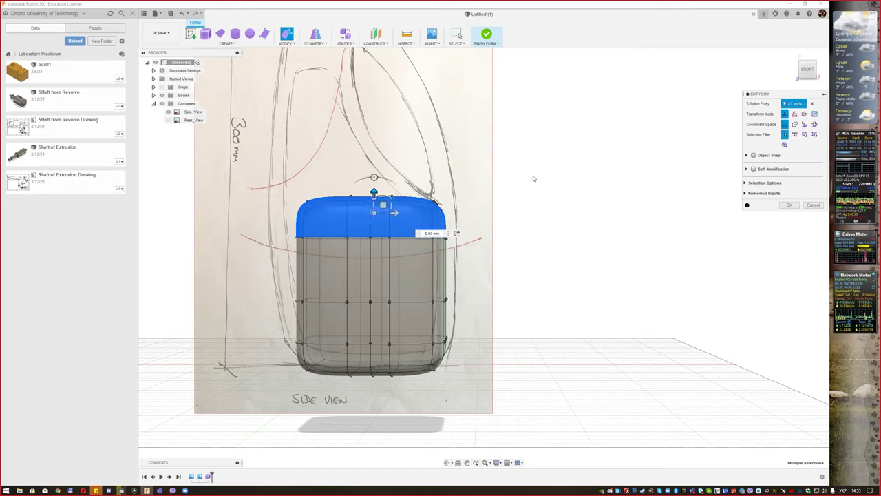
{"action": "left_click_drag", "start_coordinate": [268, 193], "coordinate": [336, 264]}
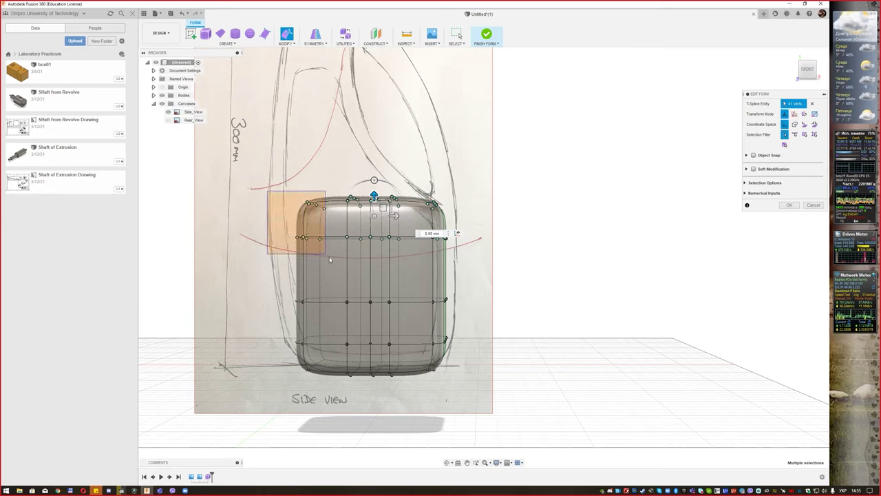
{"action": "left_click_drag", "start_coordinate": [329, 220], "coordinate": [301, 218]}
{"action": "left_click", "coordinate": [258, 237]}
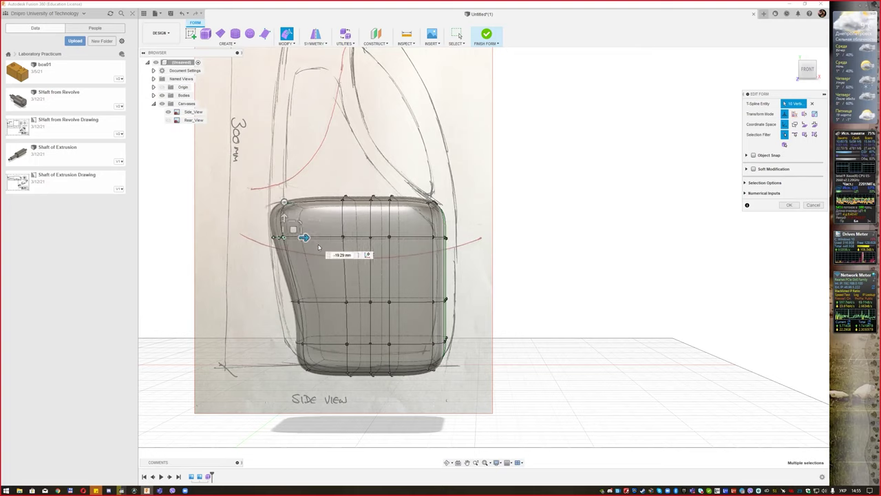
{"action": "left_click_drag", "start_coordinate": [306, 237], "coordinate": [300, 238]}
{"action": "mouse_move", "coordinate": [263, 286]}
{"action": "left_mouse_down"}
{"action": "mouse_move", "coordinate": [324, 325]}
{"action": "mouse_move", "coordinate": [303, 299]}
{"action": "left_mouse_up"}
- Tuck the bottom-left corner vertices slightly inward, about 0.9 mm
{"action": "mouse_move", "coordinate": [274, 332]}
{"action": "left_mouse_down"}
{"action": "mouse_move", "coordinate": [318, 360]}
{"action": "mouse_move", "coordinate": [309, 340]}
{"action": "left_mouse_up"}
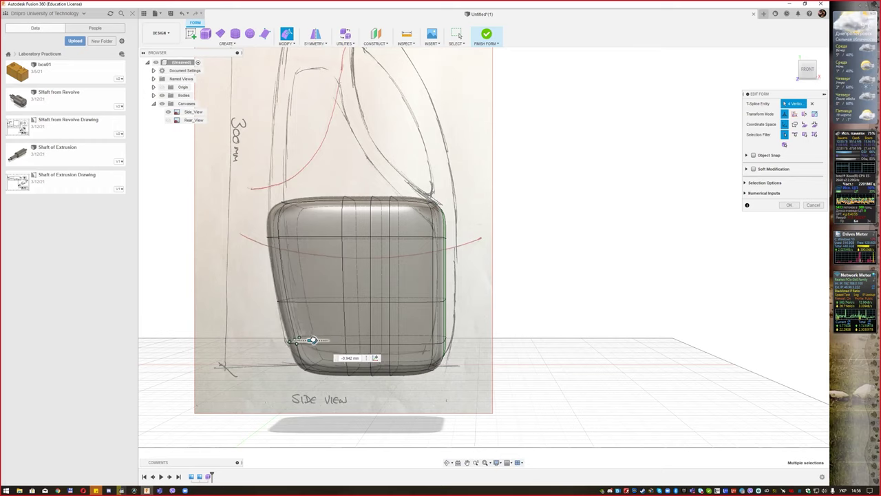
{"action": "left_click_drag", "start_coordinate": [322, 383], "coordinate": [284, 348]}
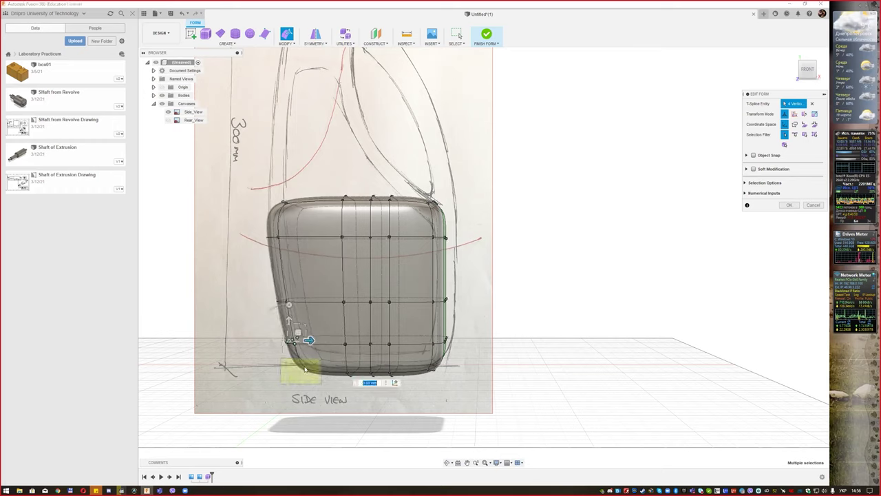
{"action": "left_click_drag", "start_coordinate": [330, 366], "coordinate": [328, 356]}
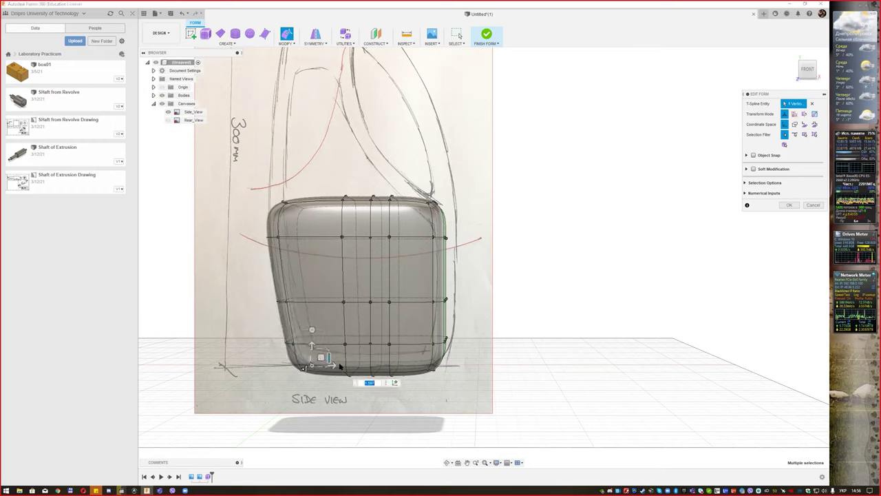
{"action": "left_click_drag", "start_coordinate": [320, 354], "coordinate": [324, 356]}
{"action": "middle_click_drag", "start_coordinate": [521, 278], "coordinate": [530, 250], "text": "shift"}
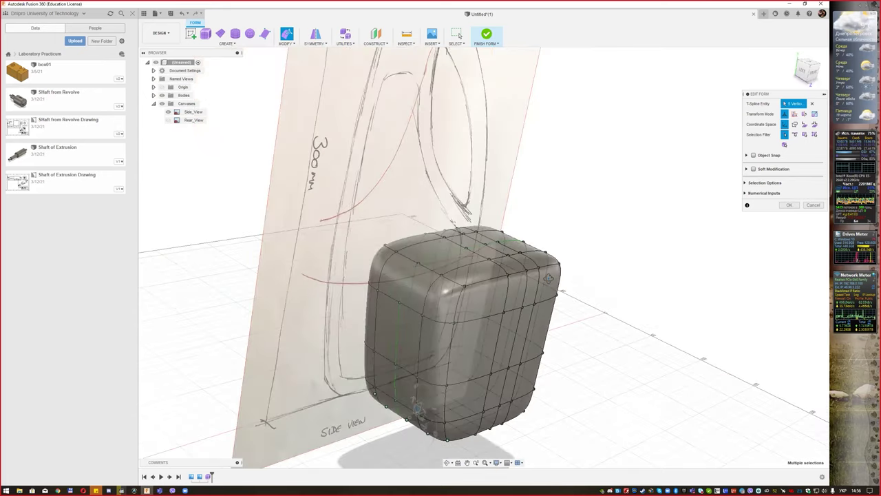
{"action": "mouse_move", "coordinate": [631, 281]}
{"action": "middle_mouse_down", "text": "shift"}
{"action": "mouse_move", "coordinate": [605, 259]}
{"action": "mouse_move", "coordinate": [594, 265]}
{"action": "middle_mouse_up", "text": "shift"}
- Return to an upright front view with the body and sketch centred
{"action": "left_click", "coordinate": [477, 301]}
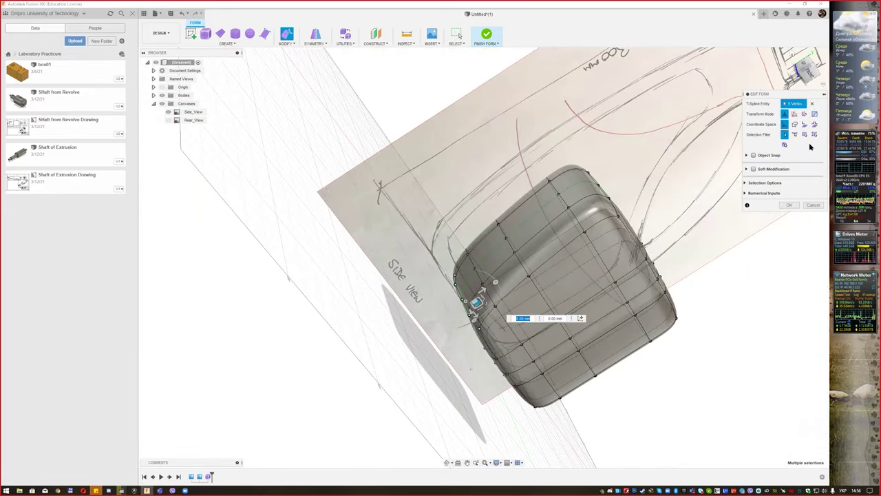
{"action": "left_click", "coordinate": [810, 73]}
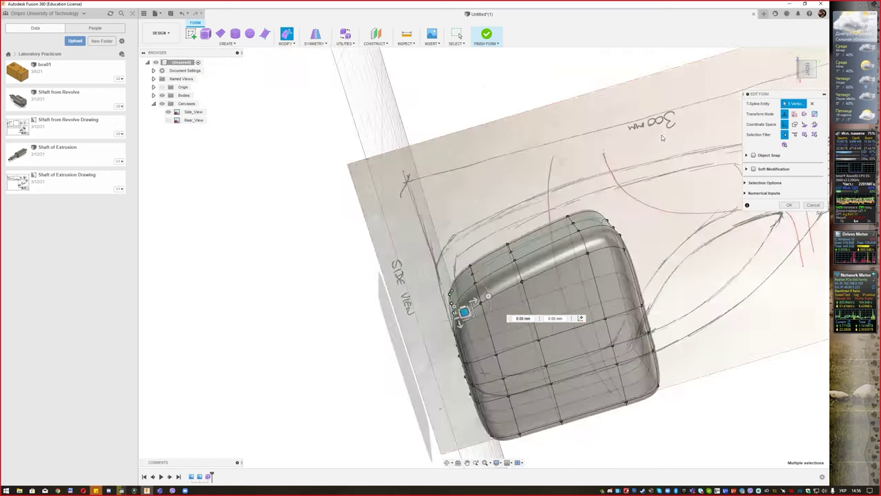
{"action": "left_click", "coordinate": [816, 56]}
{"action": "middle_click_drag", "start_coordinate": [669, 145], "coordinate": [483, 230]}
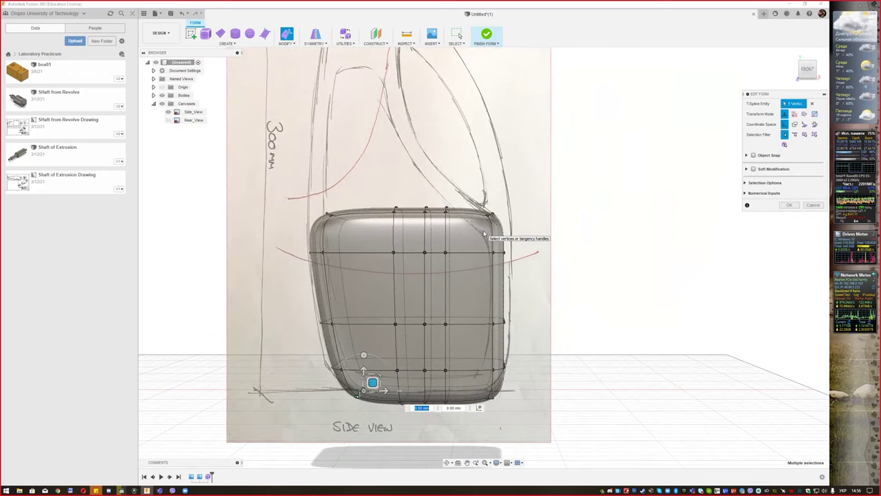
- Push the right-side vertex rows outward about 3.45 mm and 5.45 mm, bulging the upper-right corner
{"action": "left_click", "coordinate": [502, 320]}
{"action": "left_click_drag", "start_coordinate": [519, 320], "coordinate": [524, 320]}
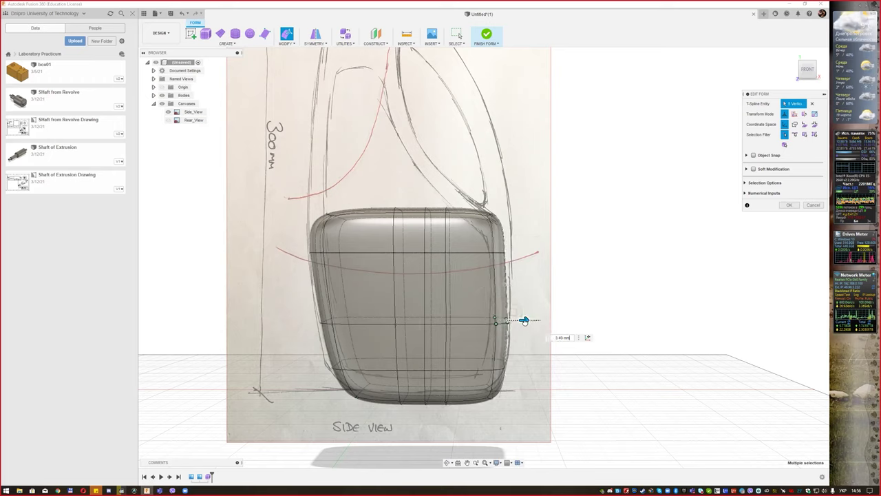
{"action": "left_click", "coordinate": [515, 254]}
{"action": "left_click_drag", "start_coordinate": [521, 252], "coordinate": [527, 252]}
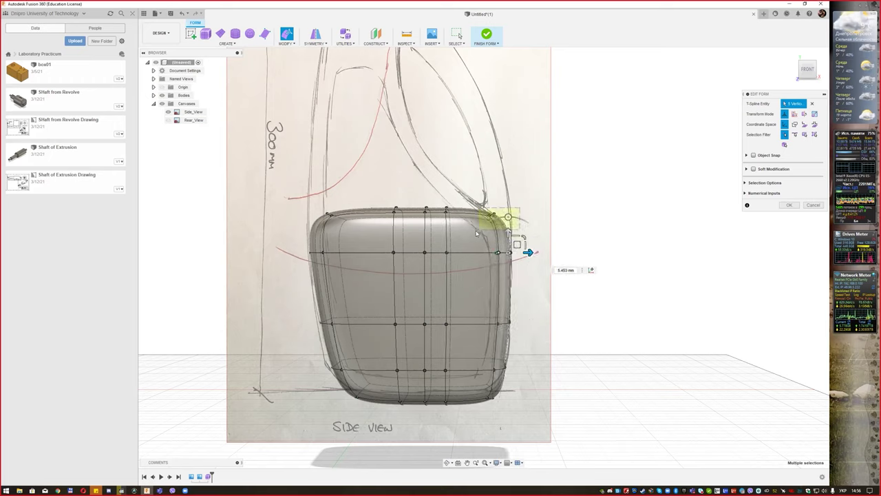
{"action": "left_click", "coordinate": [491, 216]}
{"action": "left_click_drag", "start_coordinate": [520, 216], "coordinate": [522, 217]}
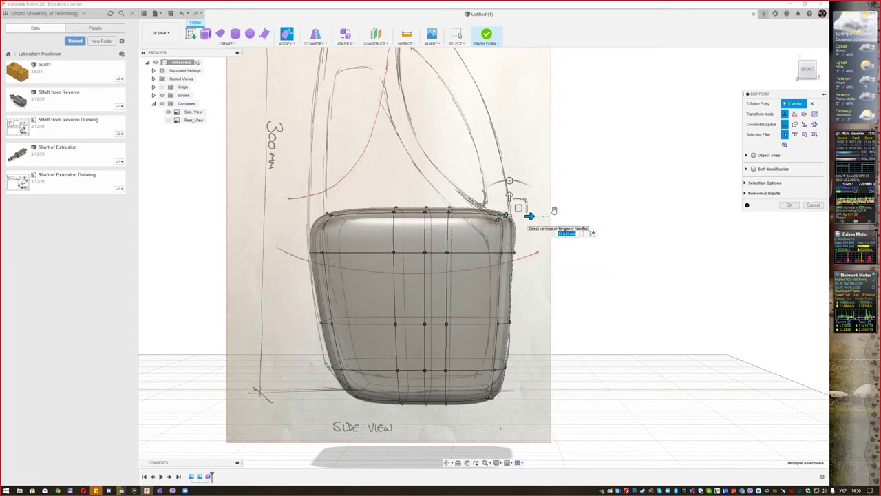
- Slide the right vertical edge loop slightly right and the left-of-centre loop about 24 mm left
{"action": "left_click", "coordinate": [793, 134]}
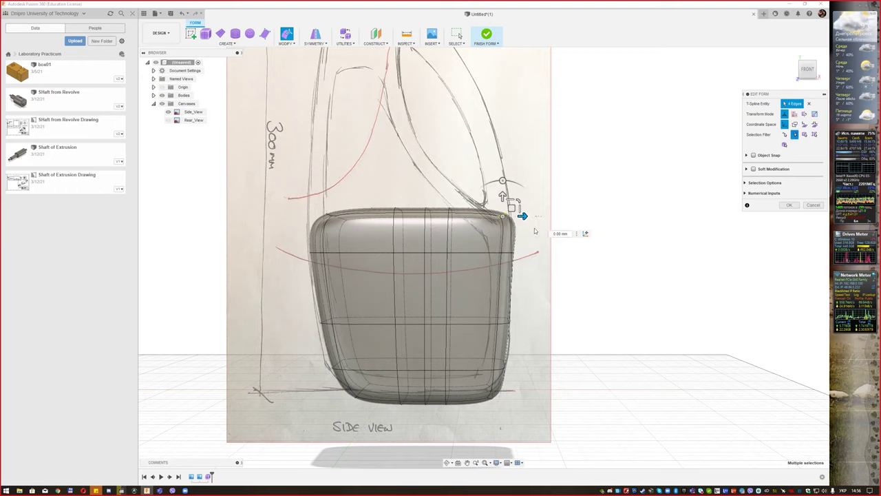
{"action": "double_click", "coordinate": [448, 226]}
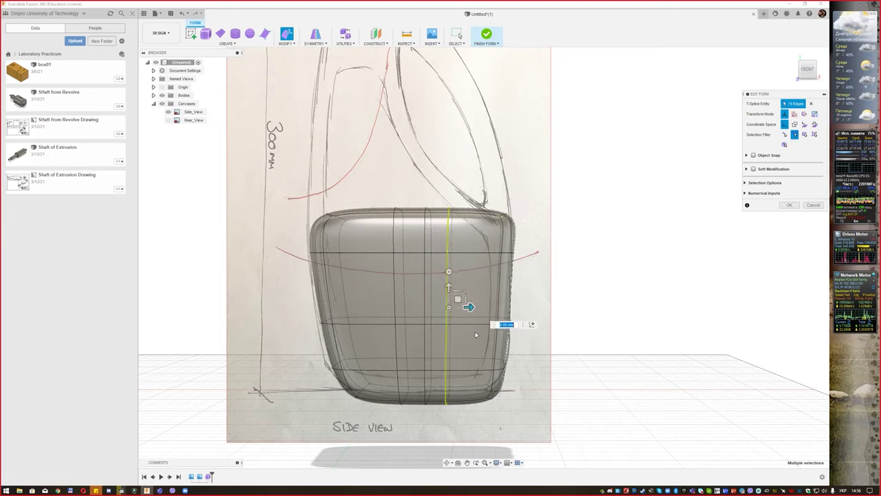
{"action": "left_click_drag", "start_coordinate": [469, 307], "coordinate": [507, 307]}
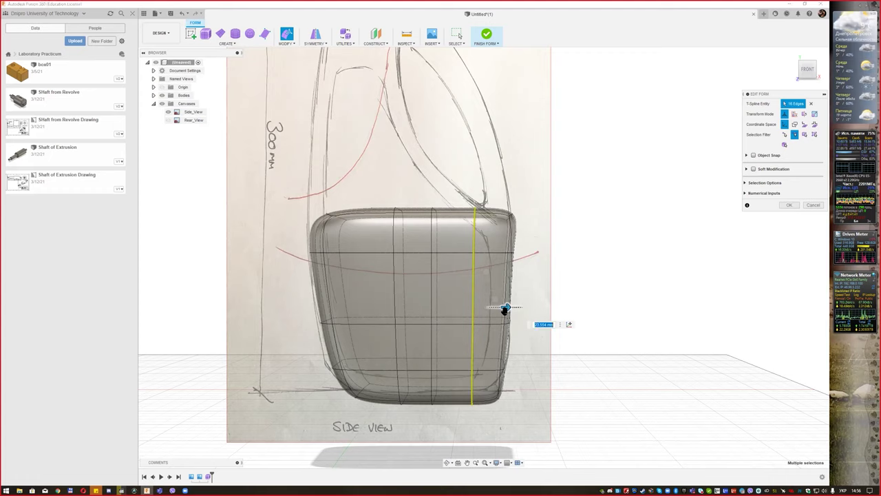
{"action": "double_click", "coordinate": [394, 237]}
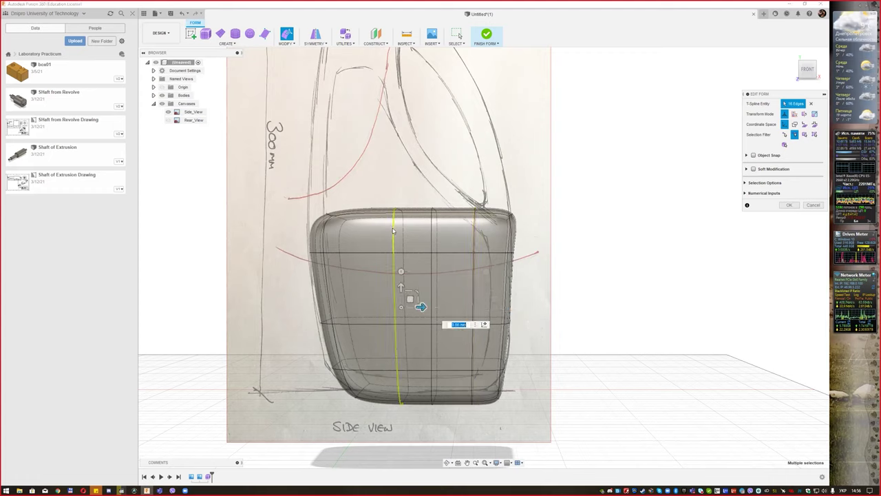
{"action": "left_click_drag", "start_coordinate": [422, 306], "coordinate": [387, 306]}
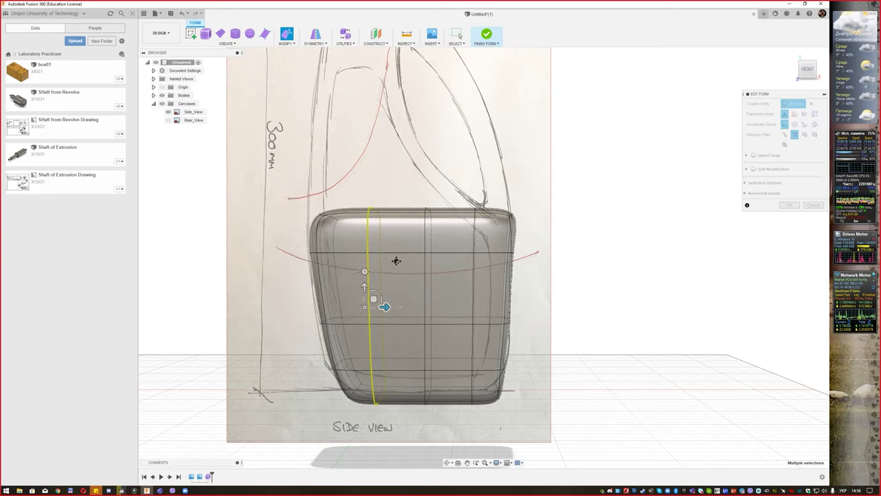
{"action": "middle_click_drag", "start_coordinate": [397, 259], "coordinate": [388, 281]}
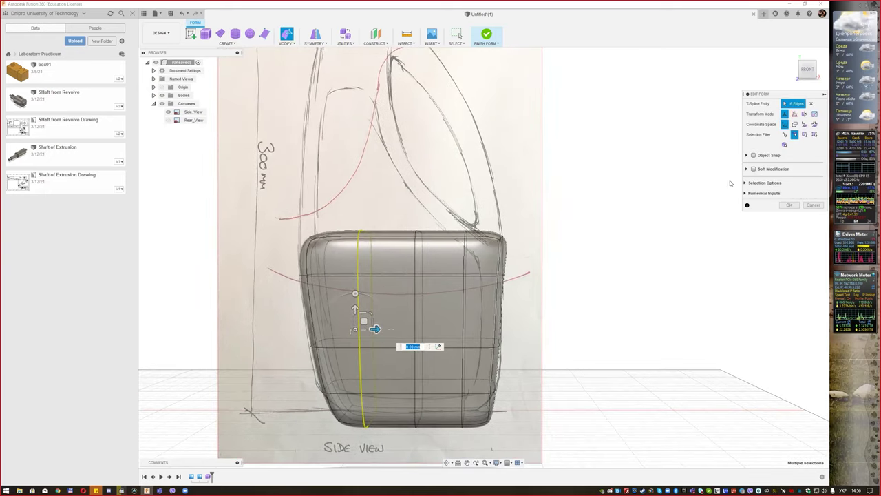
{"action": "left_click", "coordinate": [805, 135]}
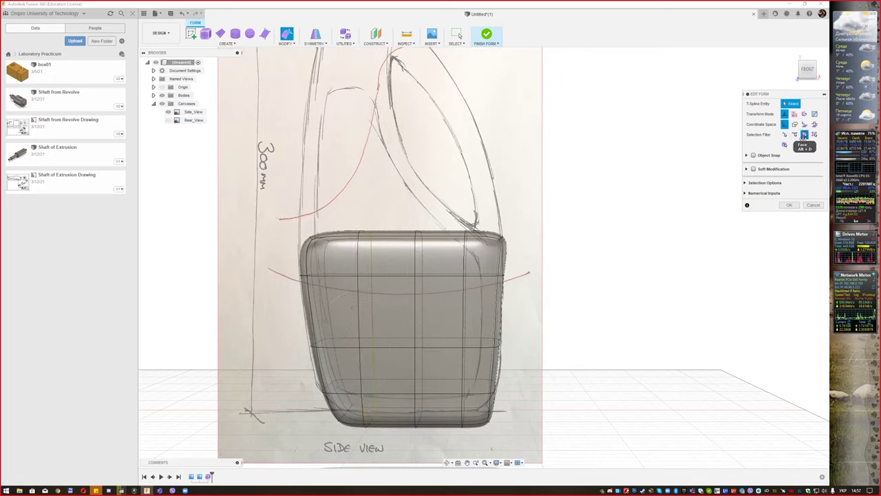
- Raise the top face row in stages, about 38 mm, up to the sketched neck base
{"action": "double_click", "coordinate": [323, 238]}
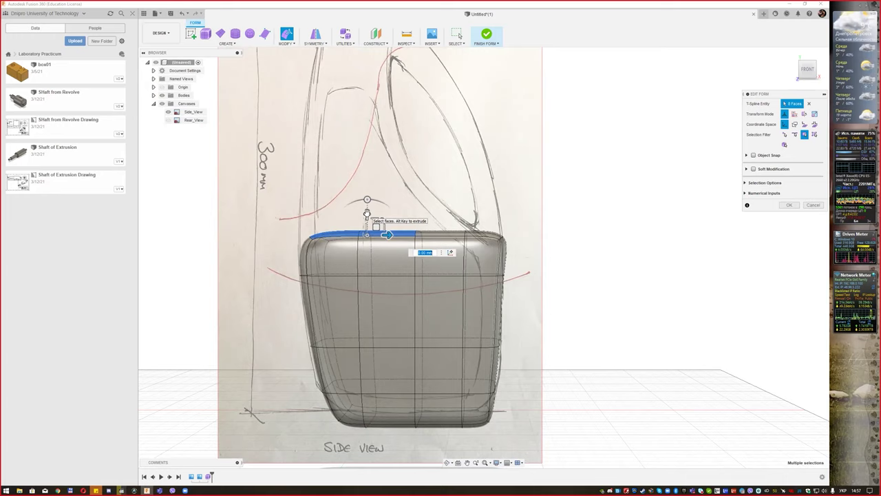
{"action": "mouse_move", "coordinate": [367, 212]}
{"action": "left_mouse_down"}
{"action": "mouse_move", "coordinate": [364, 93]}
{"action": "mouse_move", "coordinate": [366, 155]}
{"action": "left_mouse_up"}
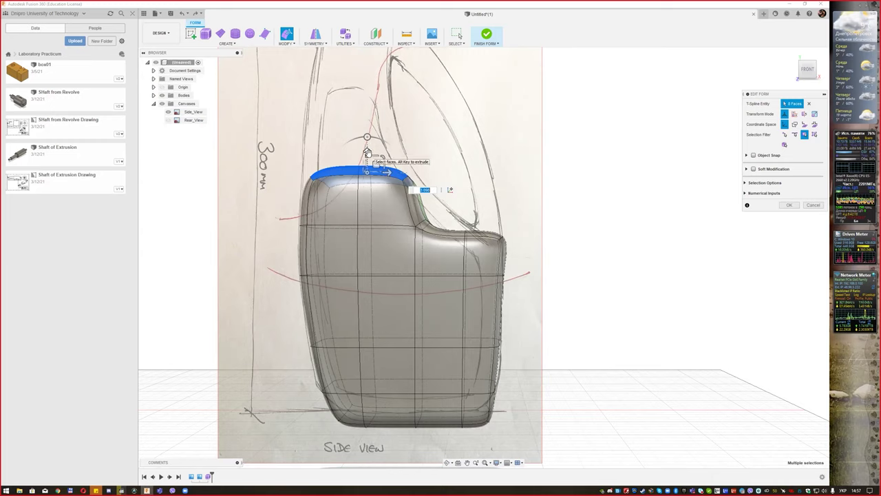
{"action": "left_click_drag", "start_coordinate": [367, 153], "coordinate": [367, 48]}
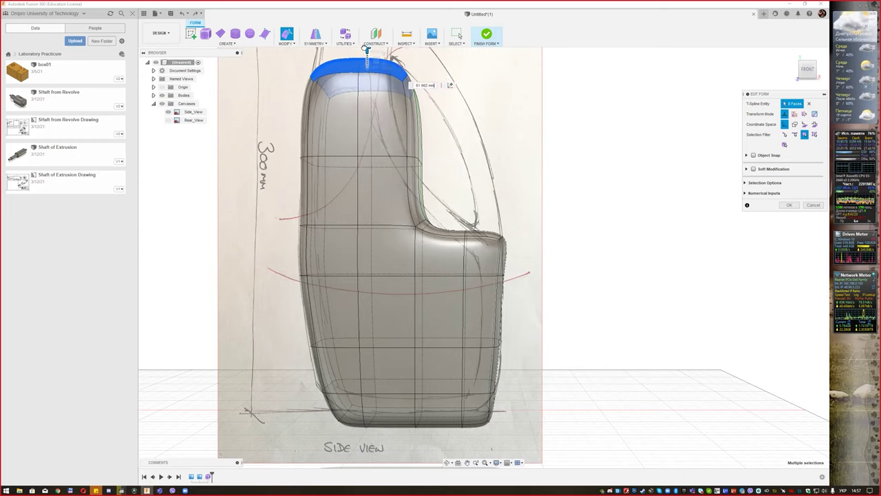
{"action": "mouse_move", "coordinate": [547, 126]}
{"action": "middle_mouse_down"}
{"action": "mouse_move", "coordinate": [484, 169]}
{"action": "mouse_move", "coordinate": [474, 265]}
{"action": "middle_mouse_up"}
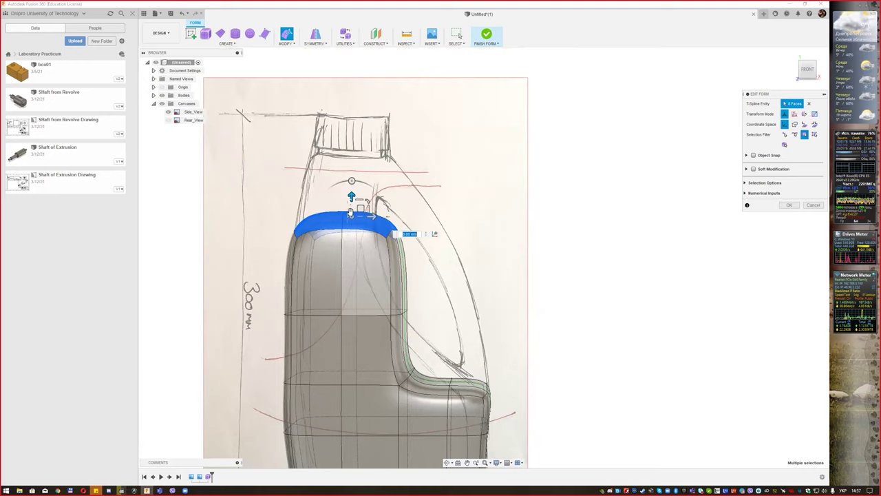
{"action": "left_click_drag", "start_coordinate": [351, 196], "coordinate": [351, 141]}
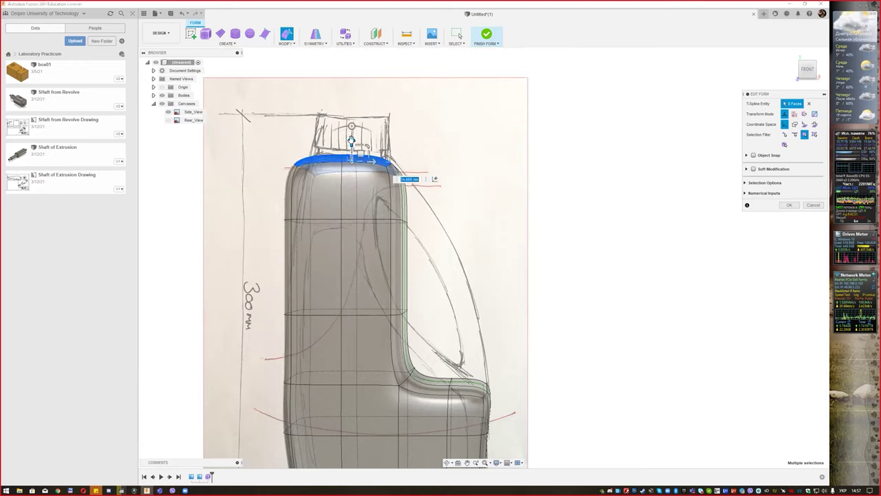
{"action": "left_click", "coordinate": [794, 135]}
- Scale the upper edge loop inward and lift it, then pull the lower loop in at the waist
{"action": "double_click", "coordinate": [328, 220]}
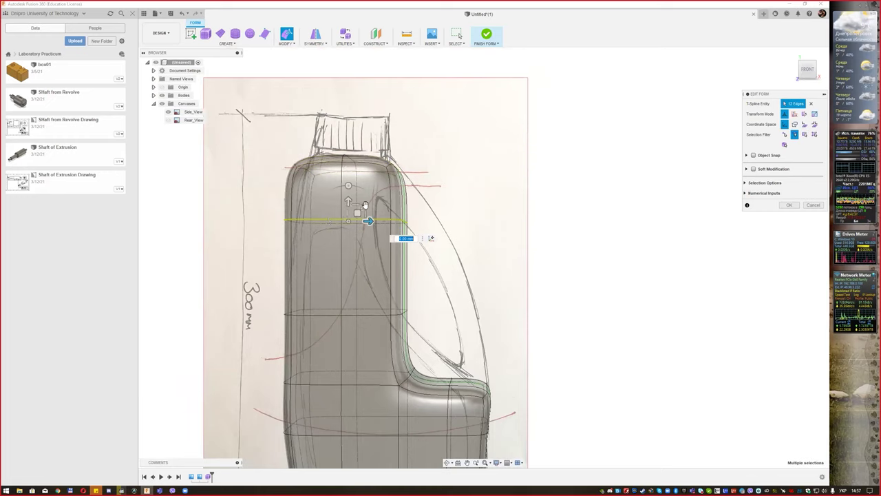
{"action": "mouse_move", "coordinate": [365, 206]}
{"action": "left_mouse_down"}
{"action": "mouse_move", "coordinate": [354, 204]}
{"action": "mouse_move", "coordinate": [363, 222]}
{"action": "left_mouse_up"}
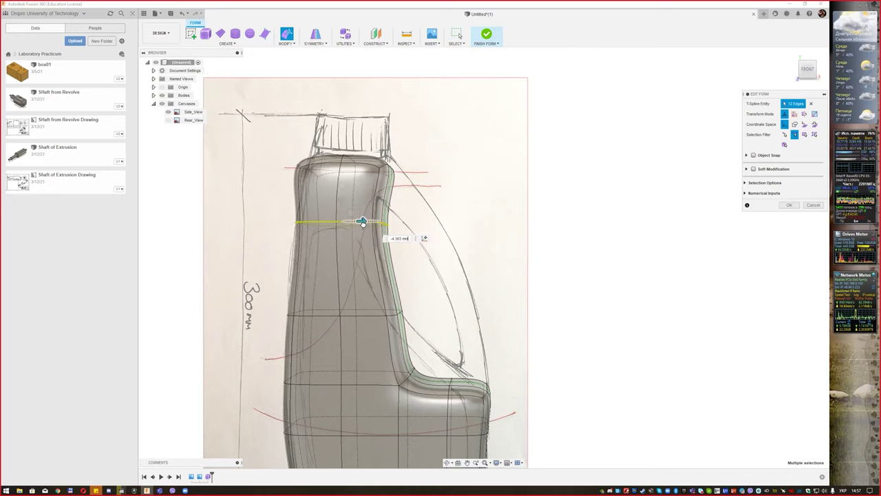
{"action": "left_click_drag", "start_coordinate": [347, 200], "coordinate": [341, 166]}
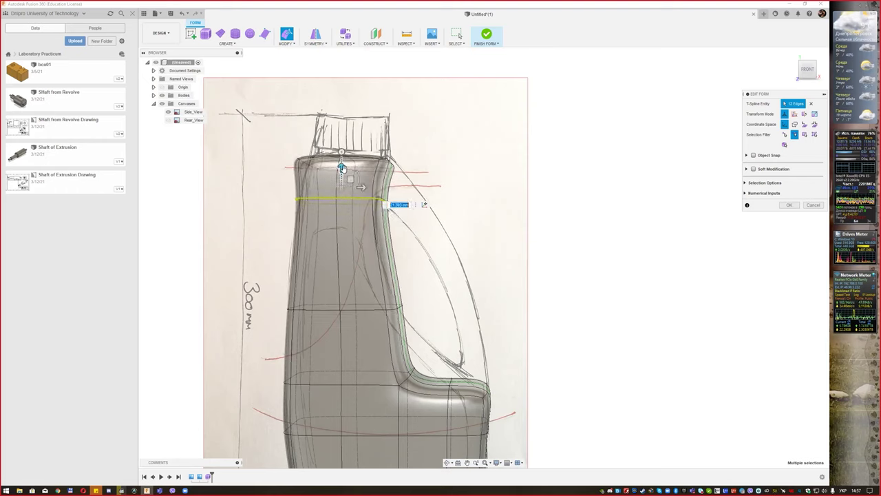
{"action": "left_click", "coordinate": [349, 311]}
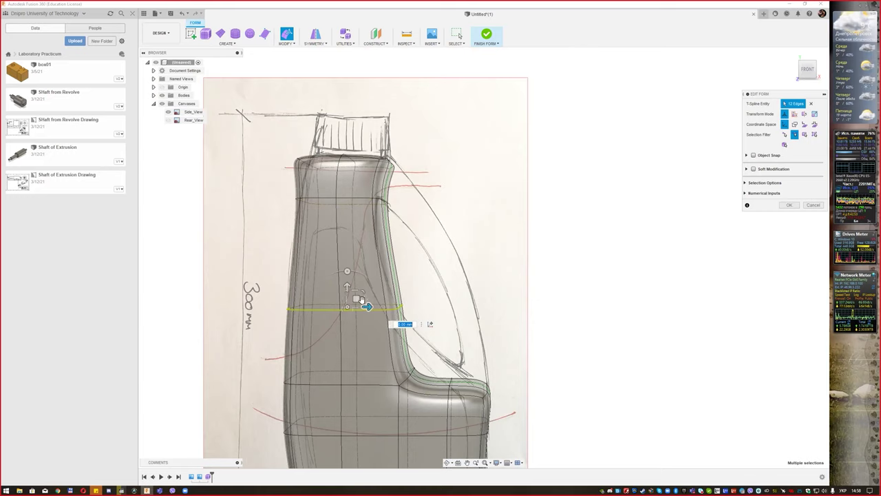
{"action": "left_click_drag", "start_coordinate": [361, 293], "coordinate": [354, 307]}
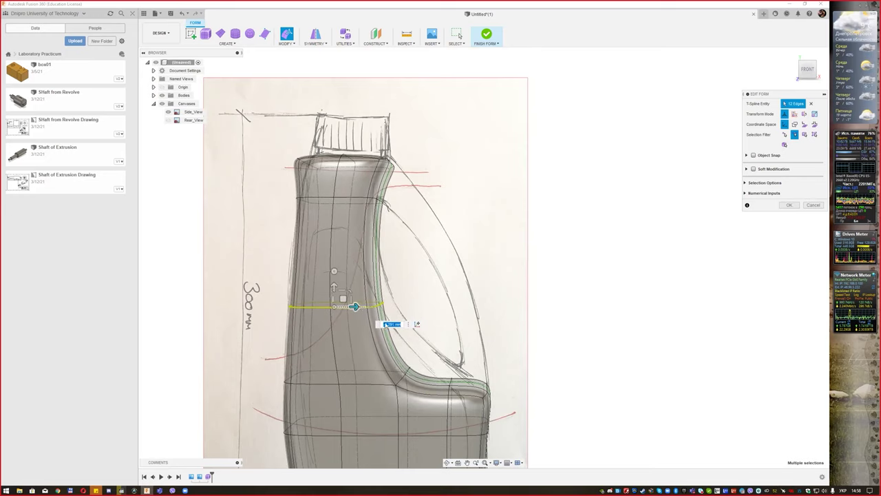
{"action": "middle_click_drag", "start_coordinate": [415, 301], "coordinate": [417, 250]}
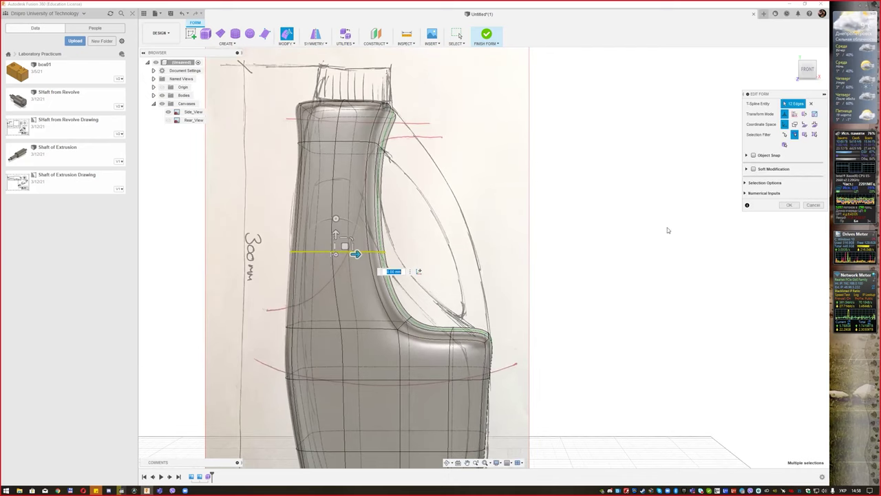
{"action": "left_click", "coordinate": [785, 135]}
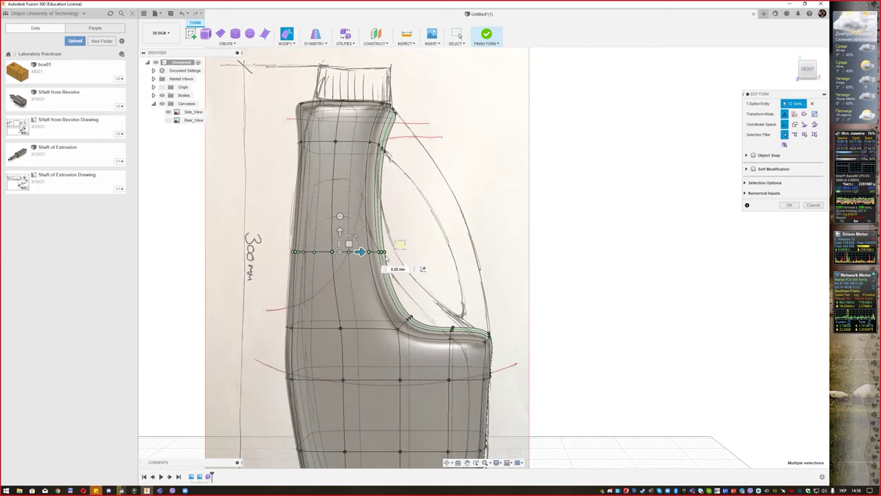
- Nudge the handle-side vertices, then rotate the middle horizontal edge loop to tilt it upward
{"action": "left_click_drag", "start_coordinate": [362, 269], "coordinate": [371, 271]}
{"action": "mouse_move", "coordinate": [389, 242]}
{"action": "left_mouse_down"}
{"action": "mouse_move", "coordinate": [399, 244]}
{"action": "mouse_move", "coordinate": [379, 241]}
{"action": "mouse_move", "coordinate": [364, 215]}
{"action": "left_mouse_up"}
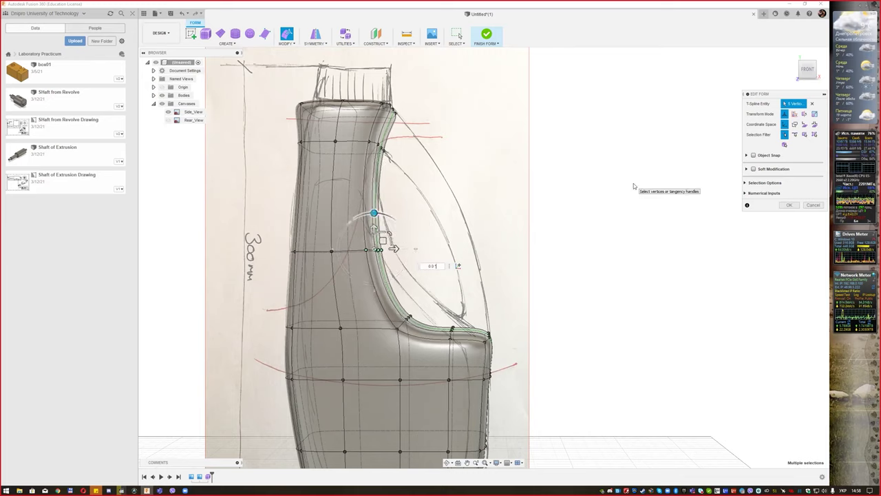
{"action": "left_click", "coordinate": [795, 135]}
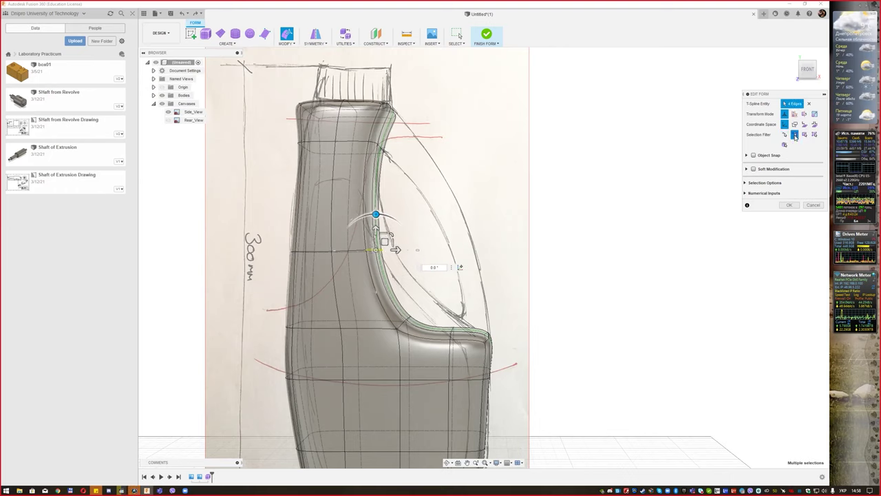
{"action": "double_click", "coordinate": [326, 252]}
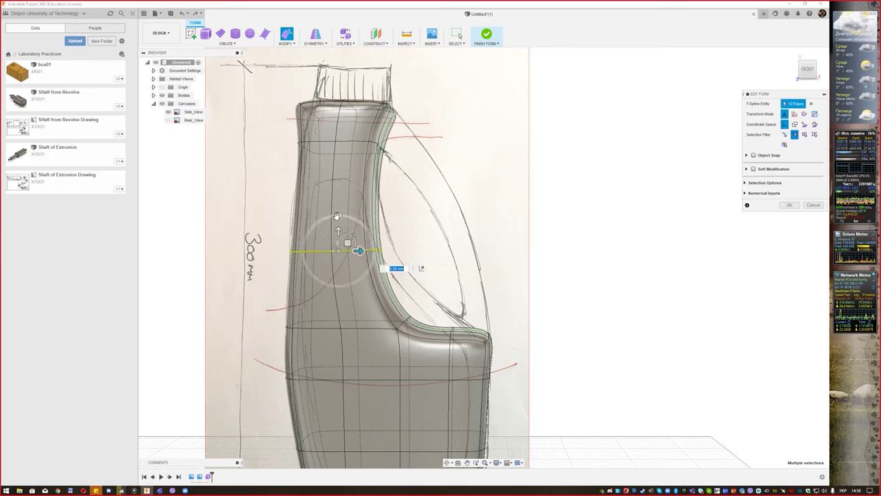
{"action": "mouse_move", "coordinate": [339, 216]}
{"action": "left_mouse_down"}
{"action": "mouse_move", "coordinate": [329, 216]}
{"action": "mouse_move", "coordinate": [354, 236]}
{"action": "left_mouse_up"}
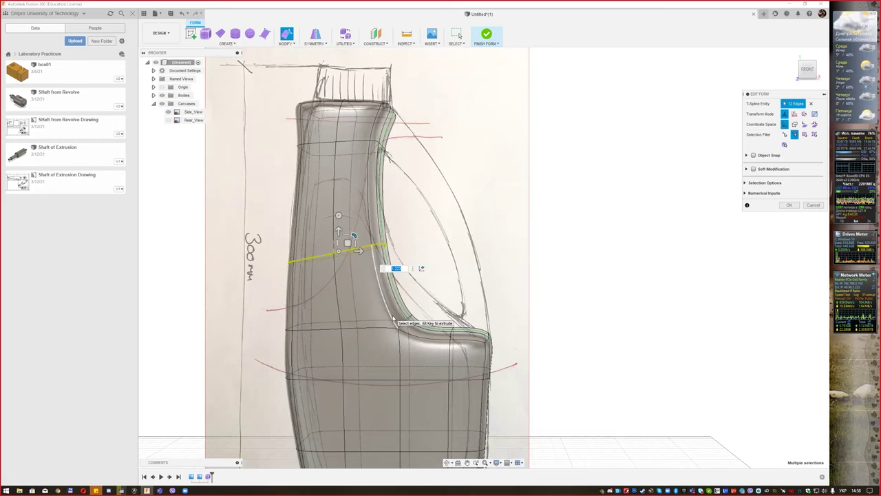
{"action": "key", "text": "Return"}
- Select the lower edge loop and handle-base fillet edge, converting the selection to vertices
{"action": "middle_click_drag", "start_coordinate": [430, 228], "coordinate": [407, 223]}
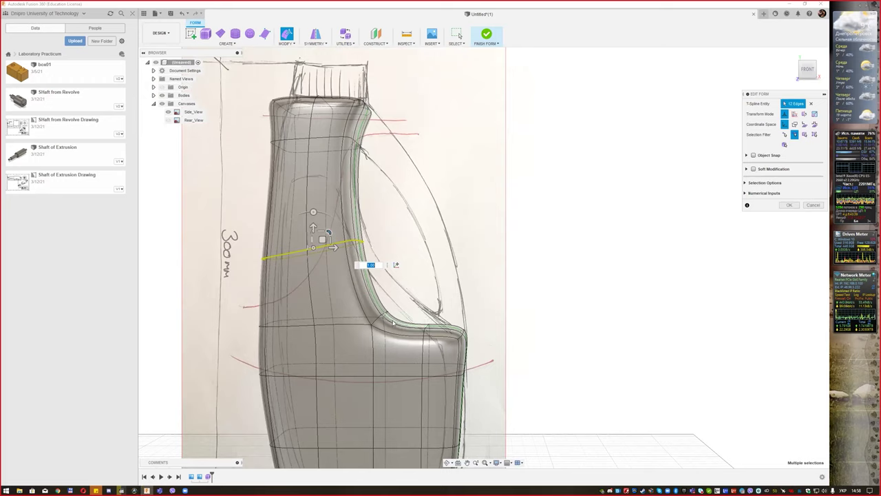
{"action": "double_click", "coordinate": [356, 326]}
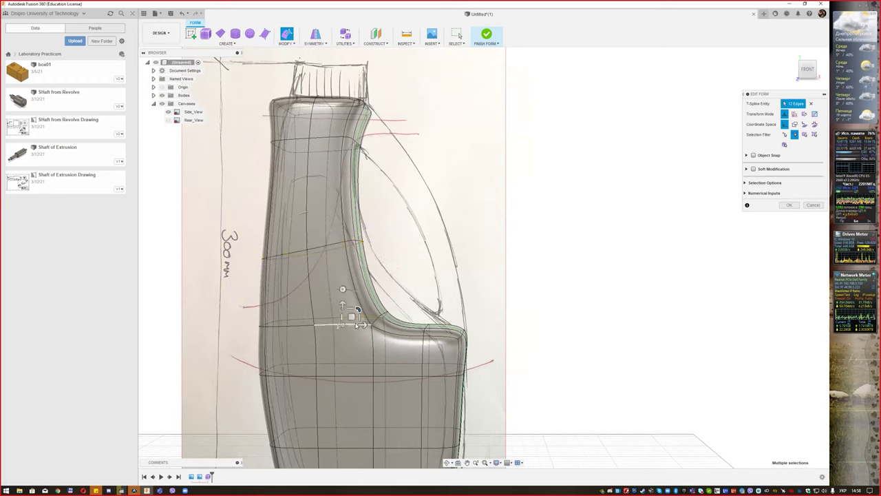
{"action": "left_click", "coordinate": [377, 321]}
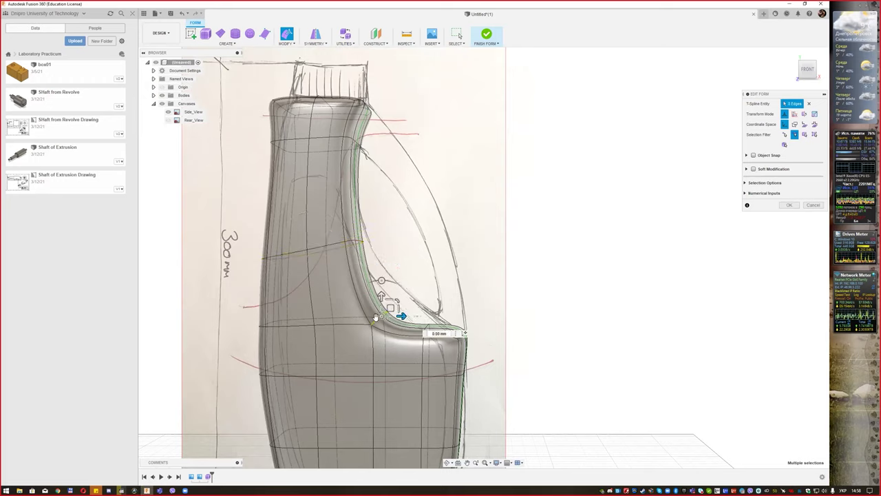
{"action": "key", "text": "ctrl+1"}
- Pull the handle-base corner vertices up and right, then nudge the neighbouring corner vertices
{"action": "middle_click_drag", "start_coordinate": [509, 269], "coordinate": [513, 210]}
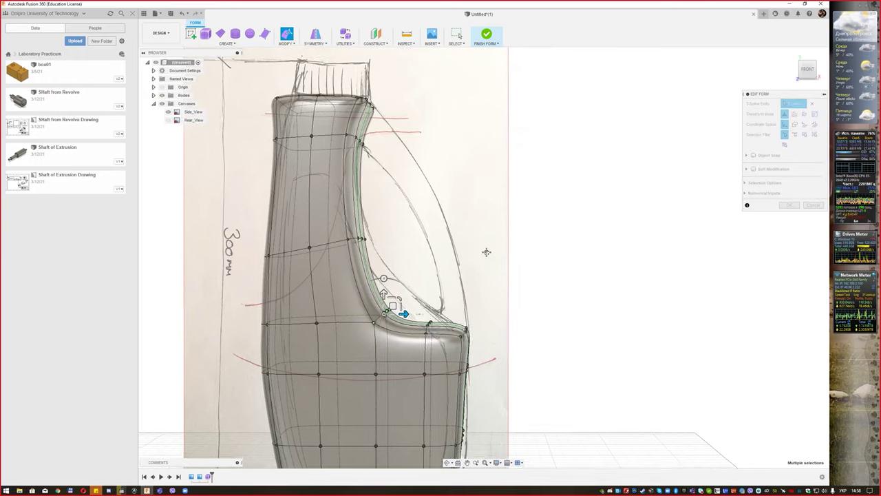
{"action": "left_click_drag", "start_coordinate": [423, 224], "coordinate": [372, 274]}
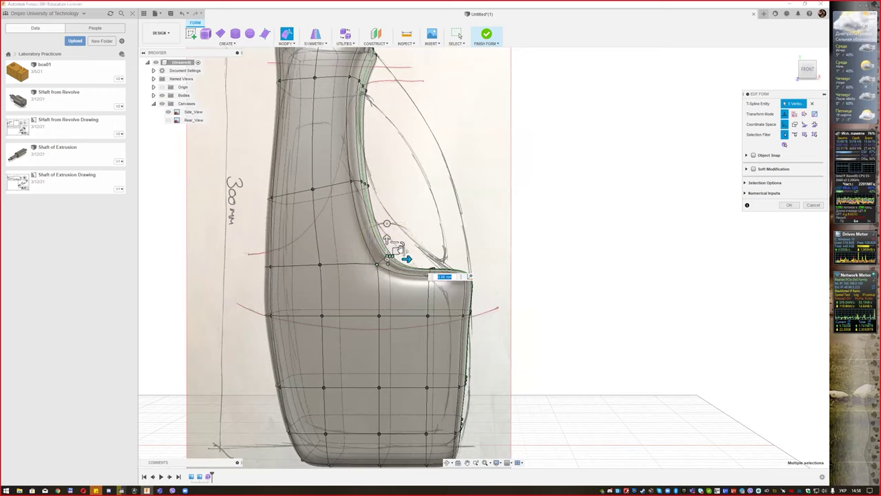
{"action": "mouse_move", "coordinate": [397, 250]}
{"action": "left_mouse_down"}
{"action": "mouse_move", "coordinate": [430, 232]}
{"action": "mouse_move", "coordinate": [425, 238]}
{"action": "left_mouse_up"}
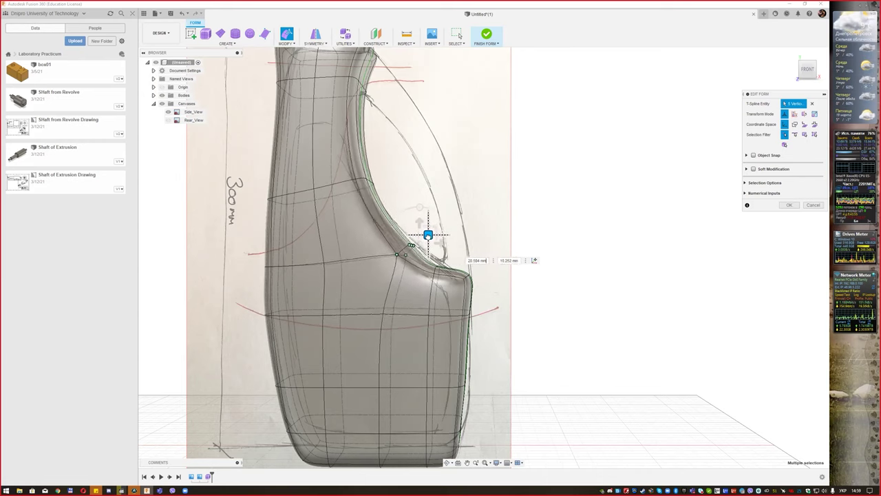
{"action": "left_click", "coordinate": [436, 270]}
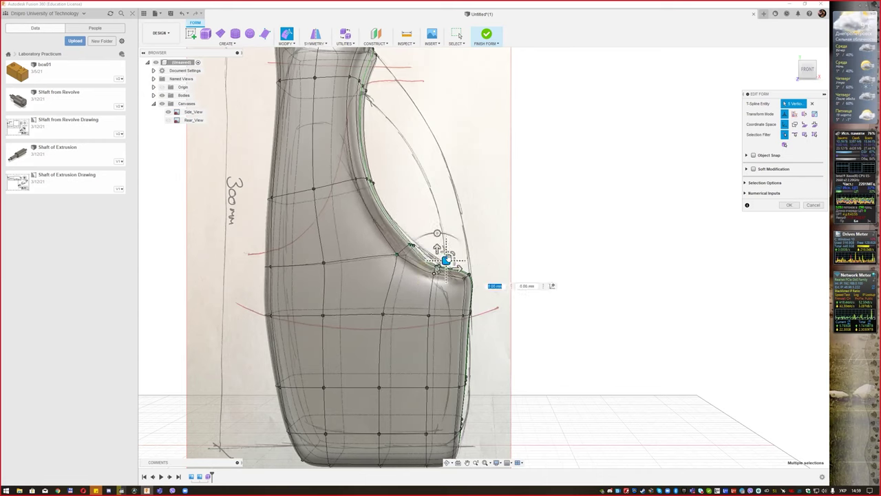
{"action": "left_click_drag", "start_coordinate": [446, 258], "coordinate": [455, 255]}
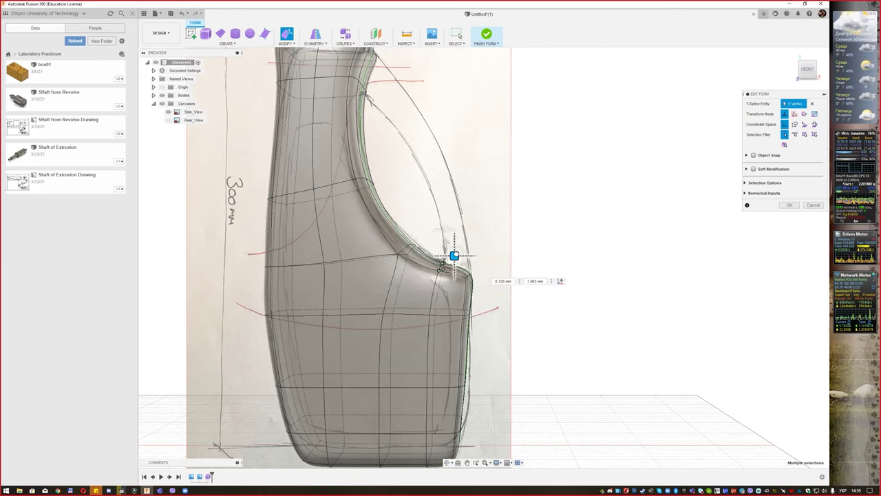
- Push the lower side vertices outward and shift the lower corner vertices up and right
{"action": "scroll", "coordinate": [510, 358], "scroll_direction": "up", "scroll_amount": 2}
{"action": "scroll", "coordinate": [482, 296], "scroll_direction": "up", "scroll_amount": 2}
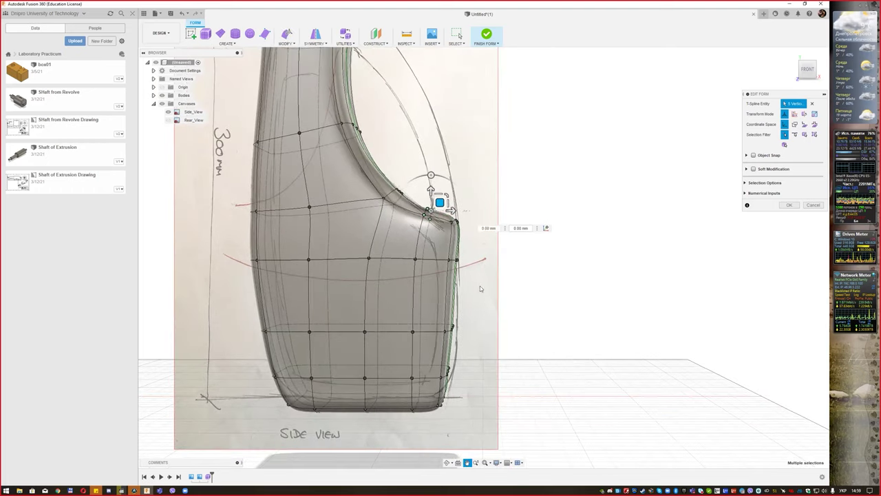
{"action": "left_click", "coordinate": [449, 320]}
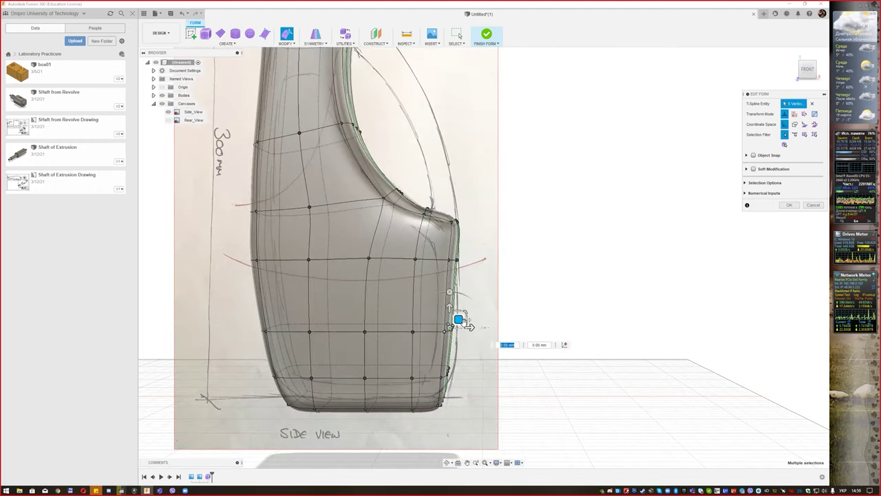
{"action": "left_click_drag", "start_coordinate": [459, 319], "coordinate": [464, 319]}
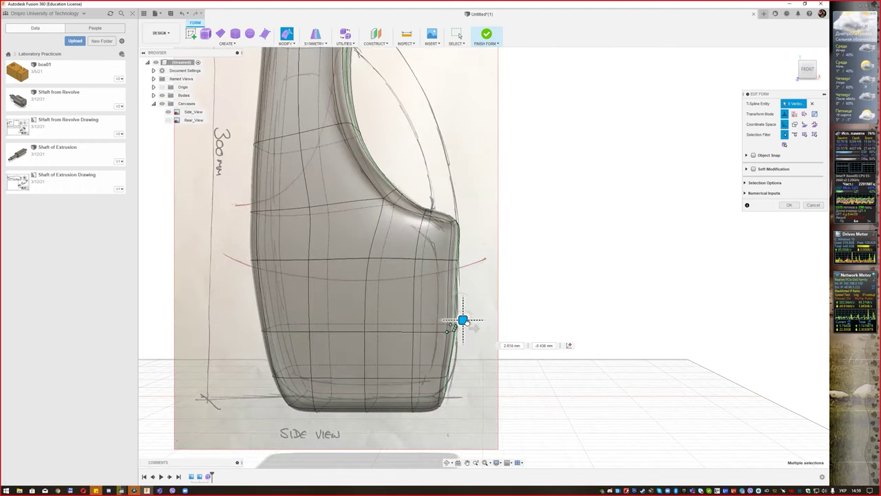
{"action": "left_click", "coordinate": [448, 368]}
{"action": "left_click_drag", "start_coordinate": [455, 363], "coordinate": [459, 359]}
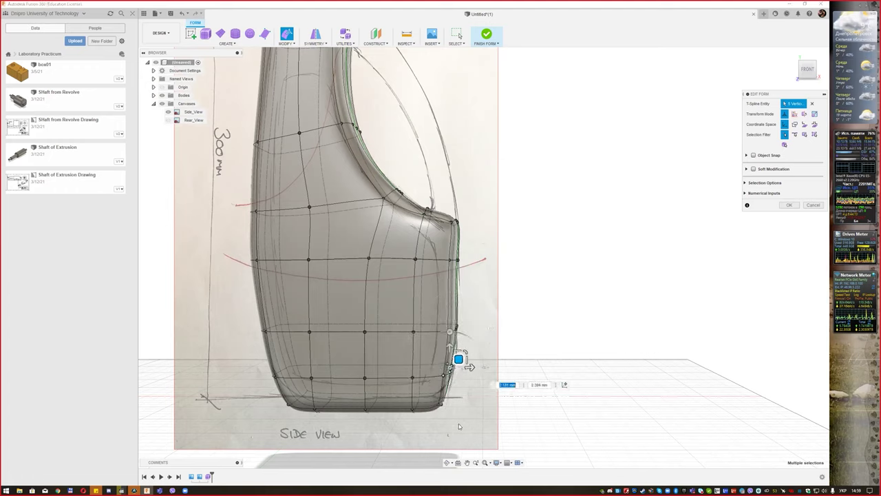
- Raise the whole bottom vertex row by 9.575 mm to flatten the base
{"action": "left_click_drag", "start_coordinate": [454, 420], "coordinate": [338, 383]}
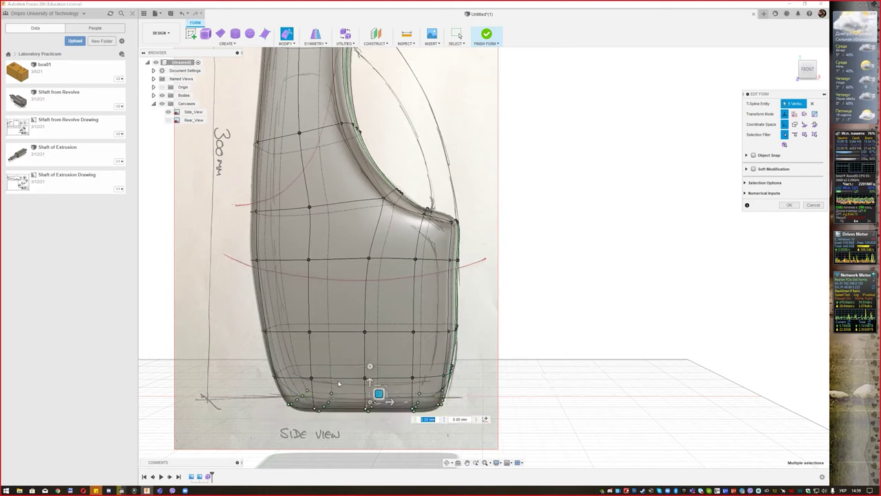
{"action": "left_click_drag", "start_coordinate": [370, 379], "coordinate": [370, 369]}
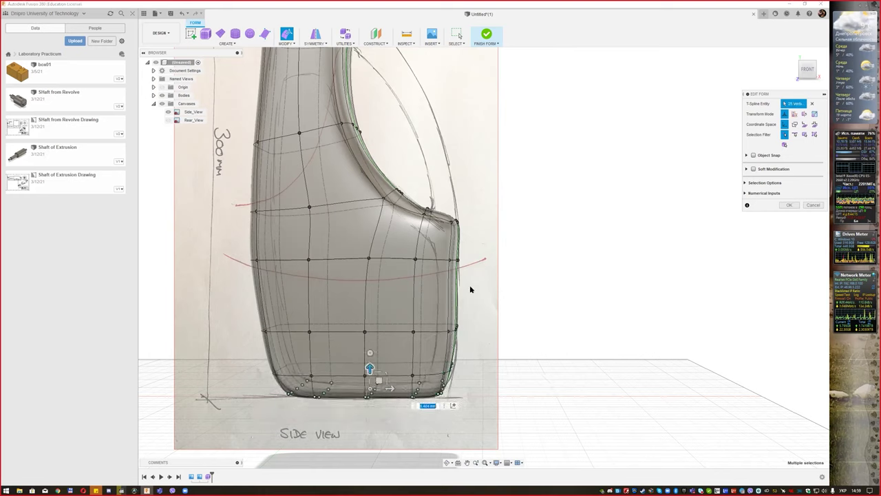
{"action": "left_click", "coordinate": [457, 261]}
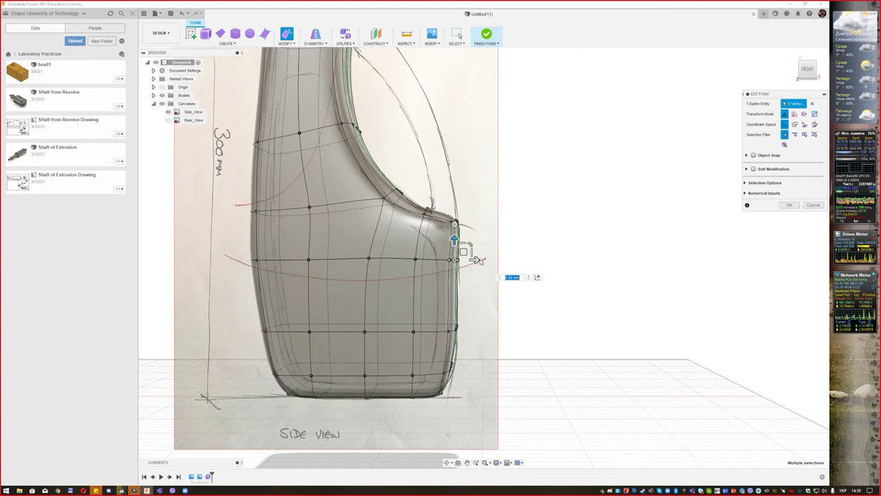
{"action": "middle_click_drag", "start_coordinate": [457, 261], "coordinate": [436, 319]}
{"action": "left_click", "coordinate": [804, 134]}
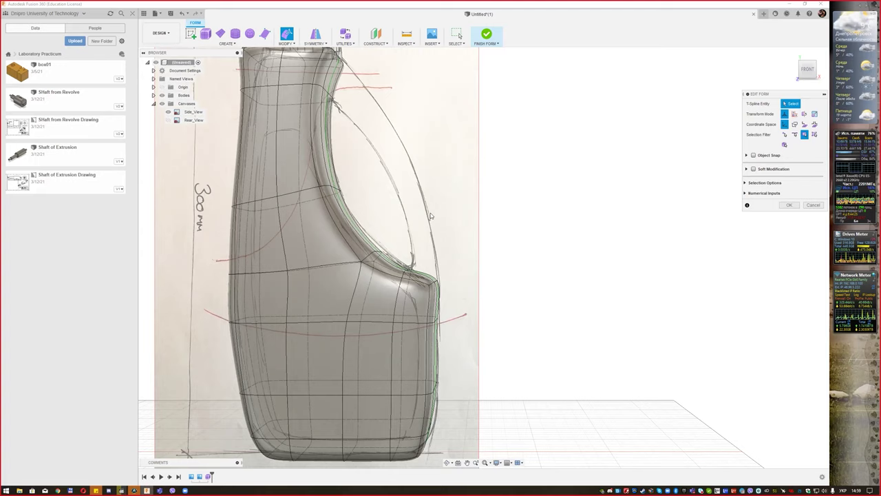
- Try several shoulder face selections, then loop-select the four faces at the handle base
{"action": "left_click", "coordinate": [420, 279]}
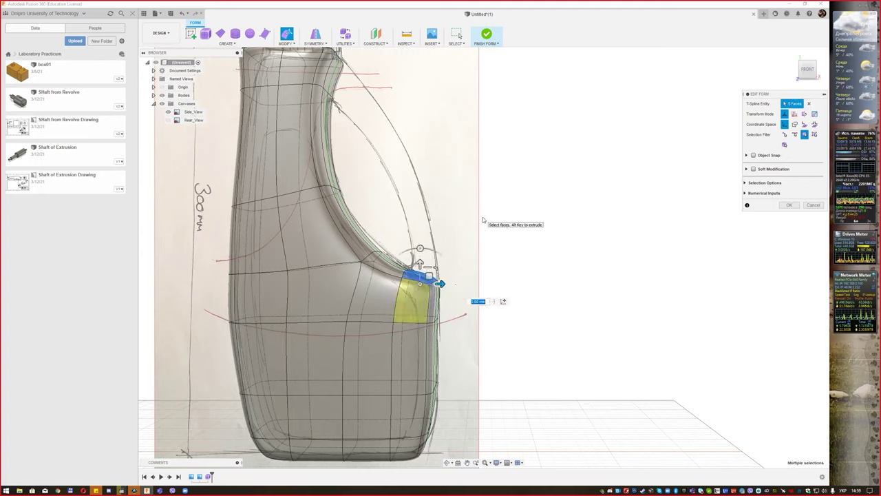
{"action": "left_click", "coordinate": [413, 300]}
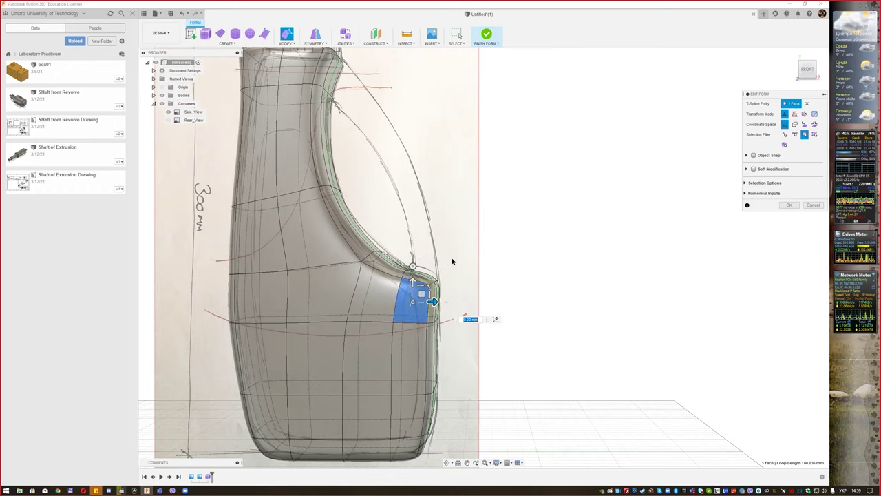
{"action": "left_click", "coordinate": [435, 268], "text": "shift"}
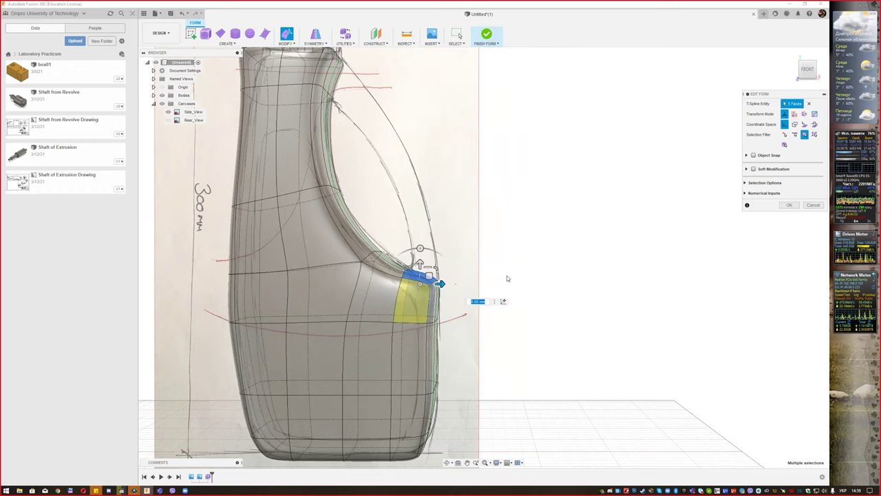
{"action": "mouse_move", "coordinate": [522, 274]}
{"action": "middle_mouse_down", "text": "shift"}
{"action": "mouse_move", "coordinate": [440, 282]}
{"action": "mouse_move", "coordinate": [495, 283]}
{"action": "mouse_move", "coordinate": [430, 350]}
{"action": "middle_mouse_up", "text": "shift"}
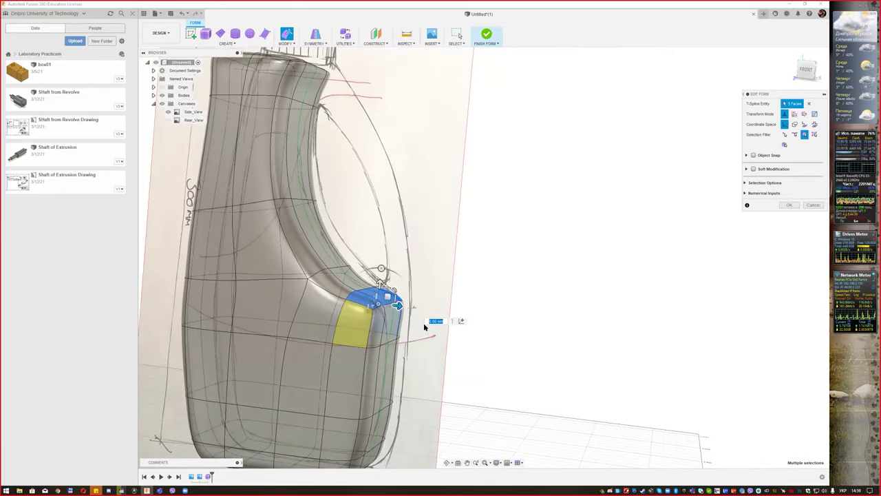
{"action": "left_click", "coordinate": [395, 329], "text": "shift"}
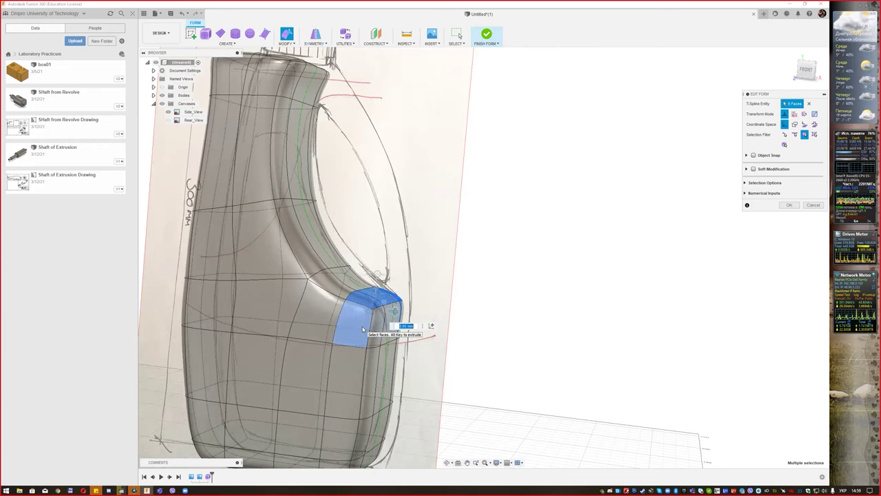
{"action": "middle_click_drag", "start_coordinate": [451, 312], "coordinate": [427, 308], "text": "shift"}
{"action": "left_click", "coordinate": [339, 329]}
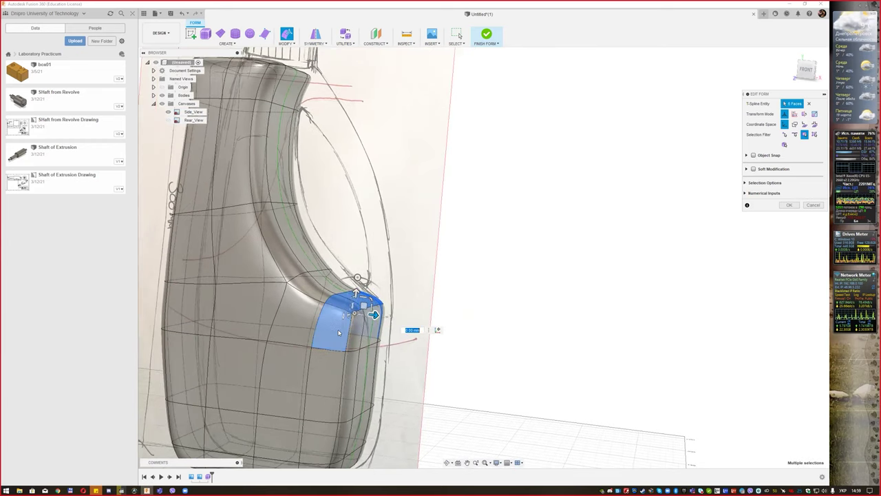
{"action": "left_click", "coordinate": [346, 301]}
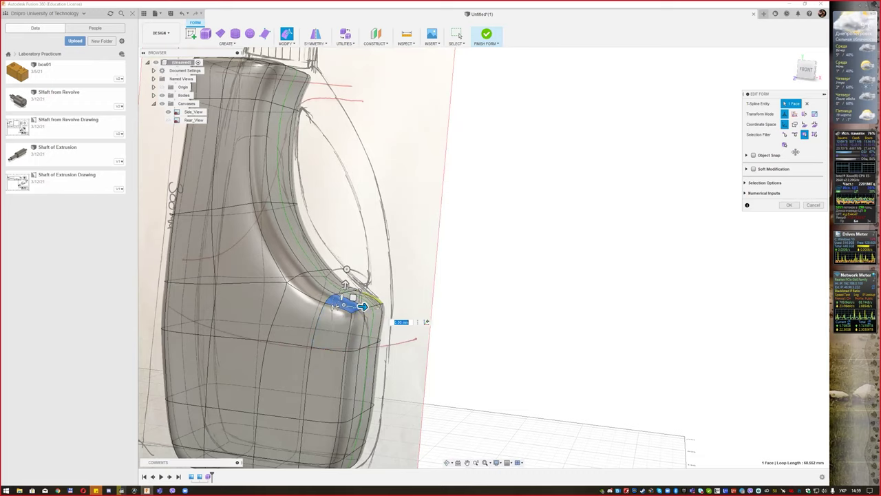
{"action": "mouse_move", "coordinate": [507, 161]}
{"action": "middle_mouse_down", "text": "shift"}
{"action": "mouse_move", "coordinate": [436, 273]}
{"action": "mouse_move", "coordinate": [436, 255]}
{"action": "mouse_move", "coordinate": [414, 264]}
{"action": "middle_mouse_up", "text": "shift"}
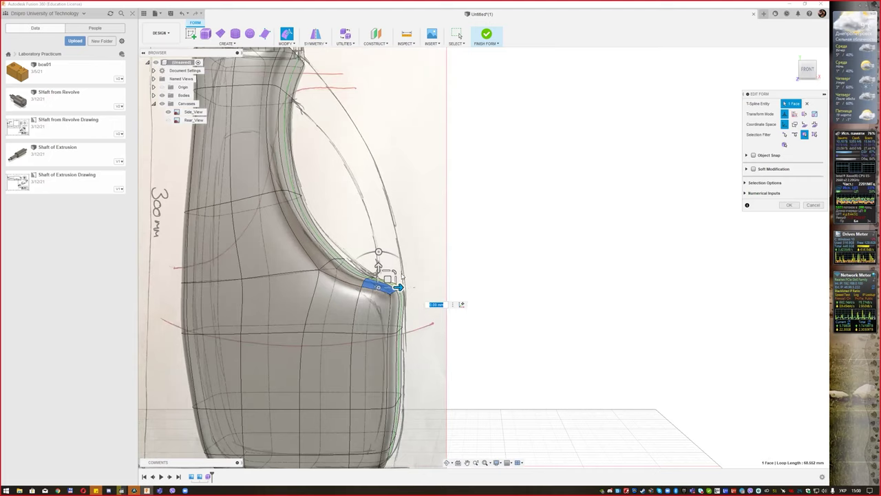
{"action": "left_click", "coordinate": [397, 270]}
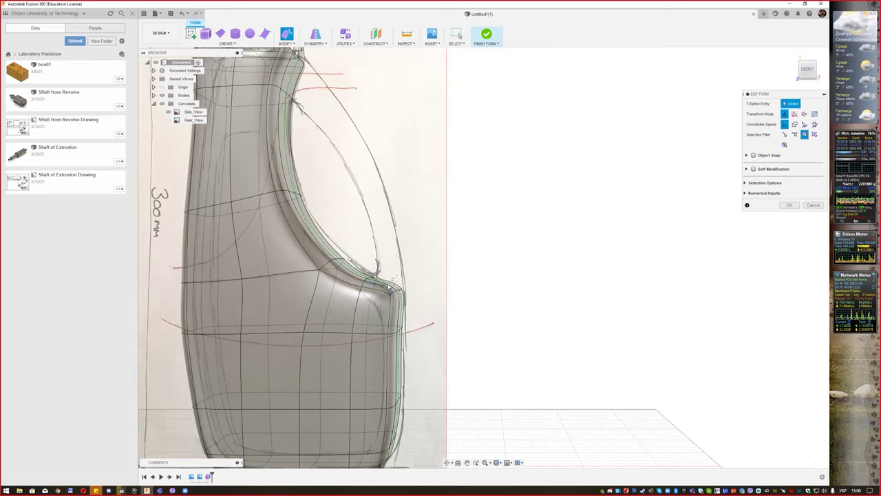
{"action": "double_click", "coordinate": [387, 287]}
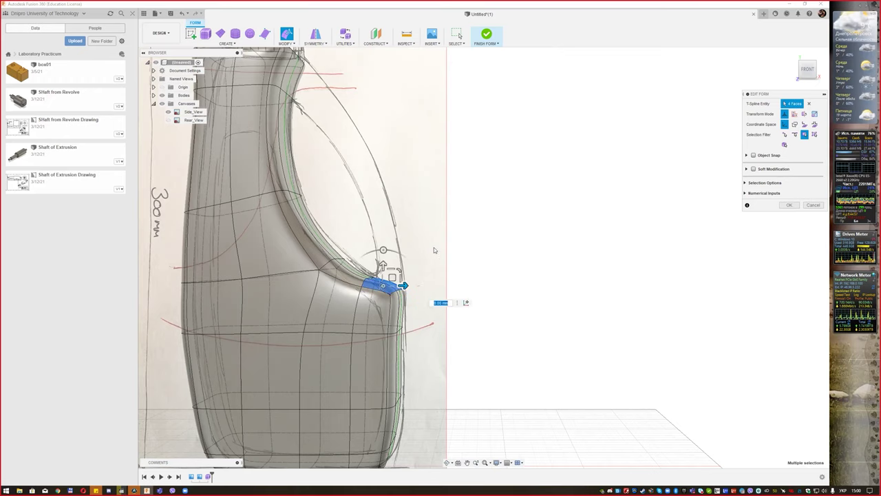
{"action": "middle_click_drag", "start_coordinate": [381, 265], "coordinate": [379, 293]}
{"action": "mouse_move", "coordinate": [380, 292]}
{"action": "left_mouse_down"}
{"action": "mouse_move", "coordinate": [388, 297]}
{"action": "mouse_move", "coordinate": [381, 262]}
{"action": "left_mouse_up"}
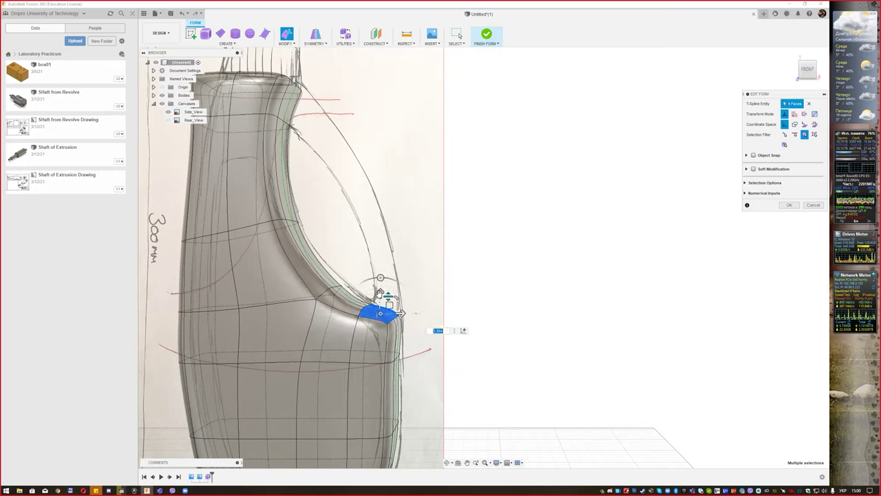
{"action": "left_click_drag", "start_coordinate": [379, 288], "coordinate": [380, 239]}
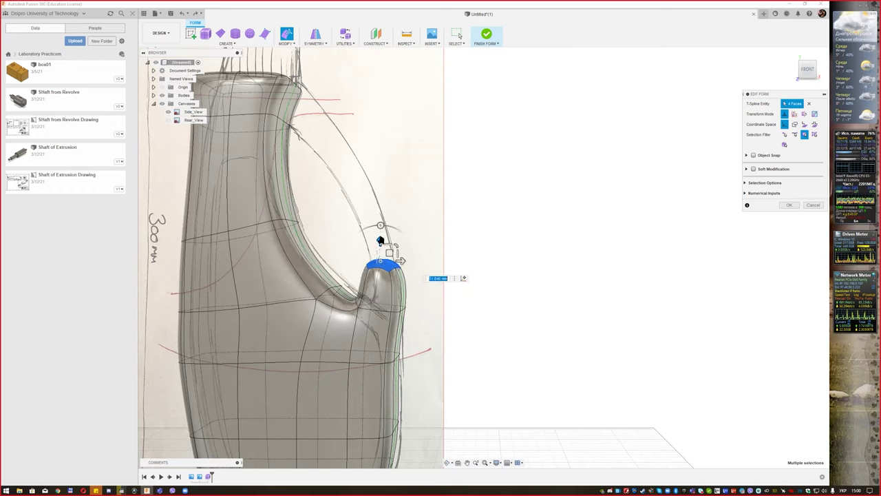
{"action": "mouse_move", "coordinate": [380, 240]}
{"action": "left_mouse_down"}
{"action": "mouse_move", "coordinate": [364, 191]}
{"action": "mouse_move", "coordinate": [381, 183]}
{"action": "mouse_move", "coordinate": [351, 166]}
{"action": "left_mouse_up"}
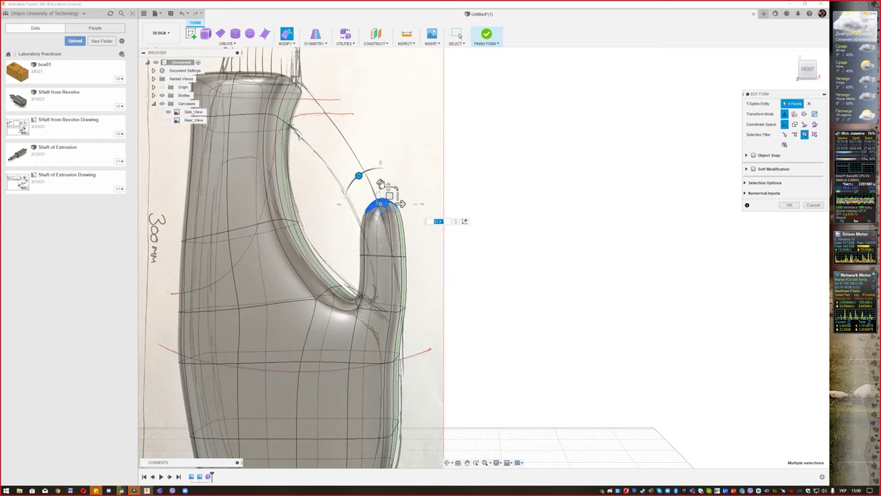
{"action": "left_click_drag", "start_coordinate": [380, 203], "coordinate": [355, 157]}
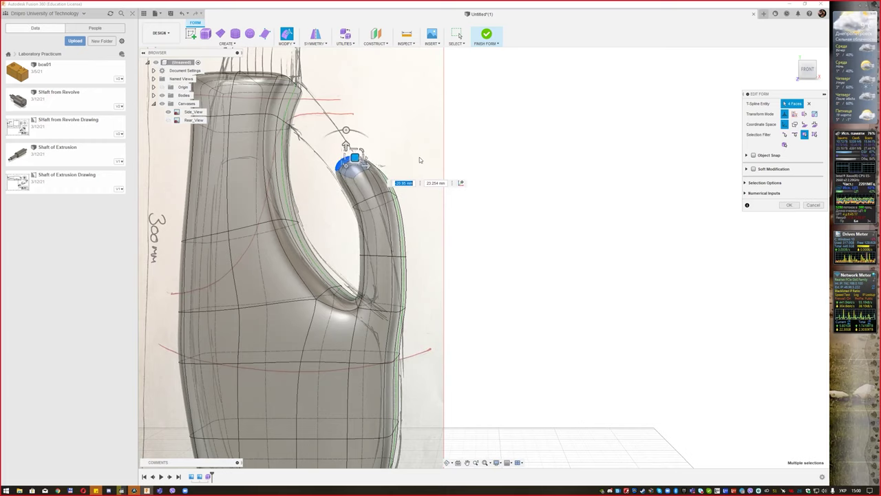
{"action": "middle_click_drag", "start_coordinate": [409, 149], "coordinate": [405, 170]}
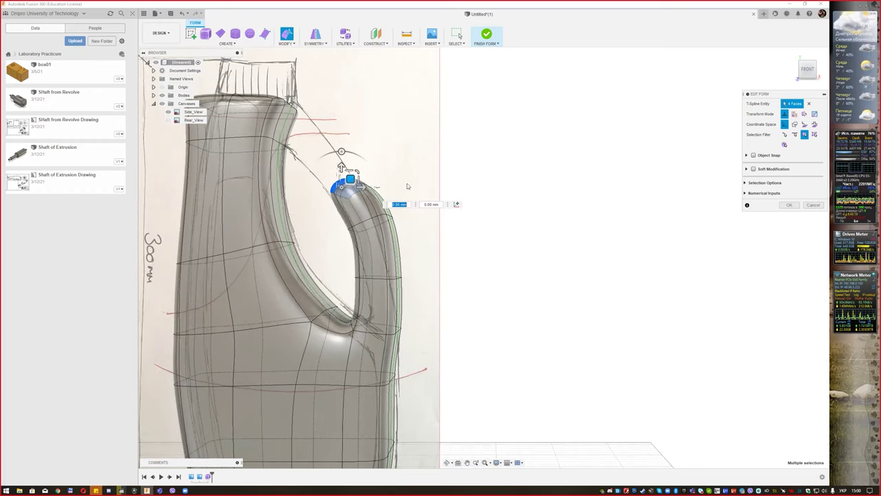
{"action": "key", "text": "ctrl+z"}
{"action": "key", "text": "ctrl+z"}
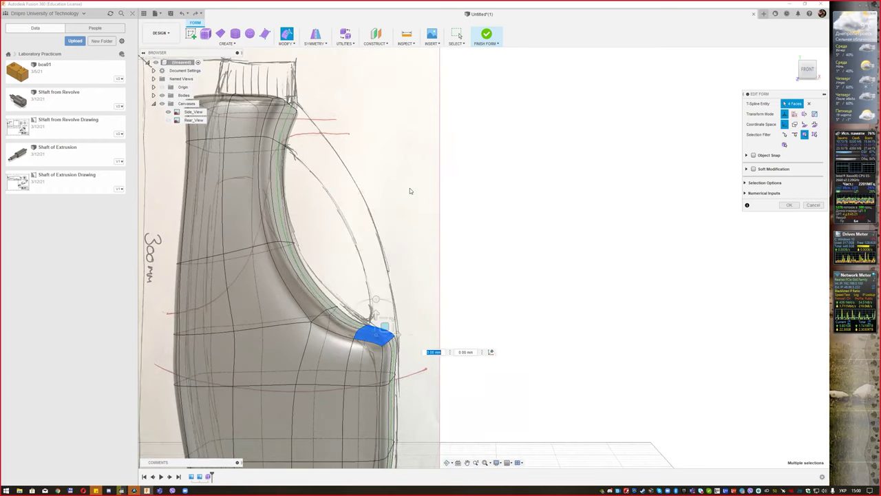
{"action": "middle_click_drag", "start_coordinate": [415, 208], "coordinate": [394, 219]}
{"action": "middle_click_drag", "start_coordinate": [498, 251], "coordinate": [354, 361], "text": "shift"}
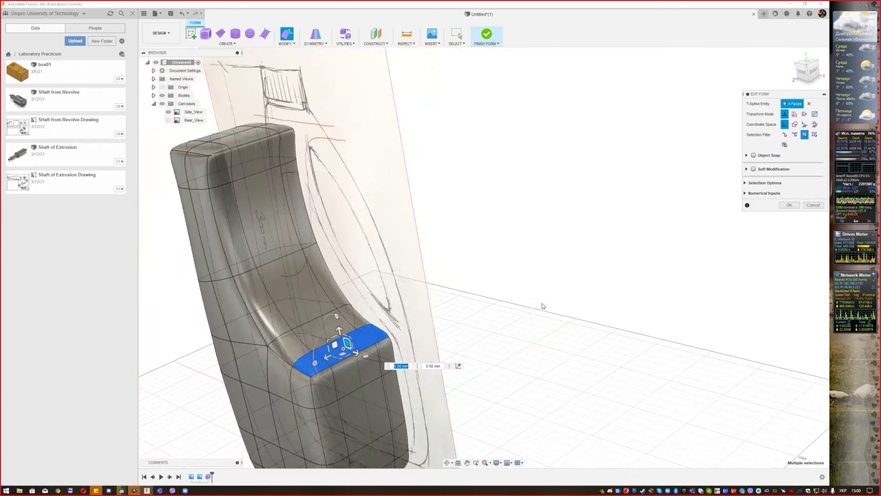
- From the front view, extrude a single shoulder face upward along the sketched handle arc
{"action": "key", "text": "Escape"}
{"action": "left_click", "coordinate": [339, 349]}
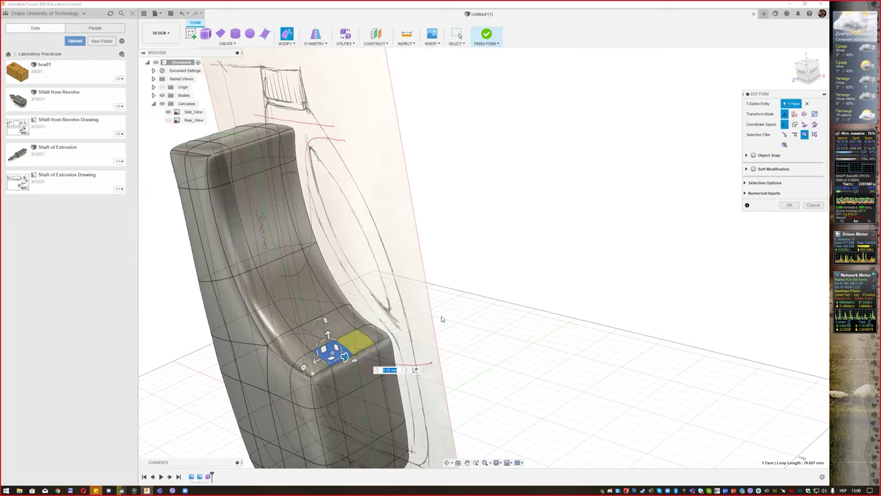
{"action": "left_click", "coordinate": [800, 73]}
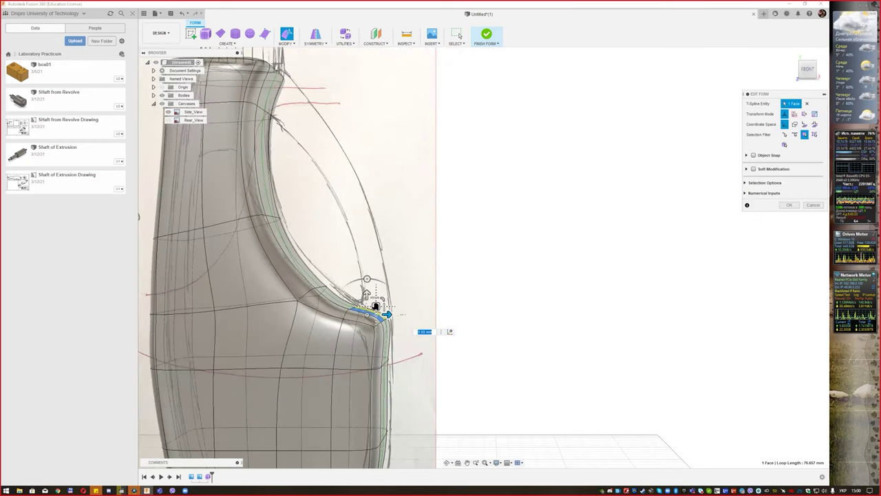
{"action": "mouse_move", "coordinate": [376, 305]}
{"action": "left_mouse_down", "text": "alt"}
{"action": "mouse_move", "coordinate": [370, 222]}
{"action": "mouse_move", "coordinate": [336, 148]}
{"action": "mouse_move", "coordinate": [289, 83]}
{"action": "mouse_move", "coordinate": [271, 95]}
{"action": "left_mouse_up", "text": "alt"}
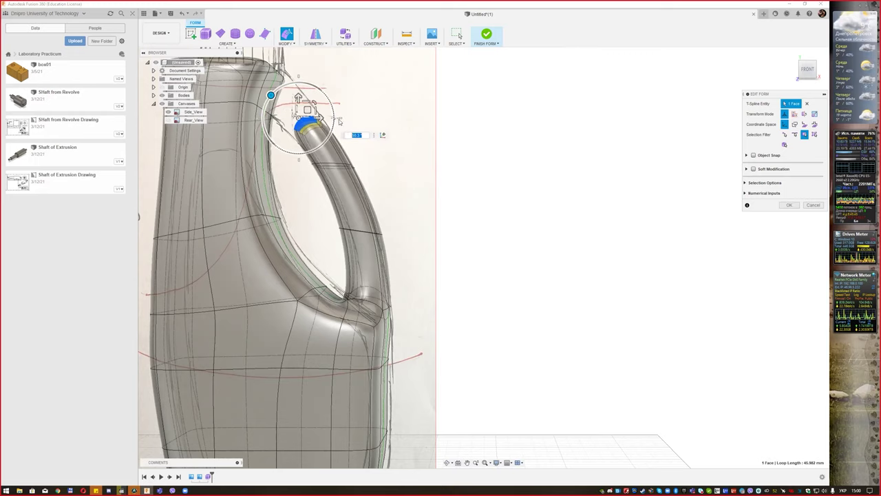
- Check the handle against the bottle cap and finish the form edit
{"action": "mouse_move", "coordinate": [359, 125]}
{"action": "middle_mouse_down"}
{"action": "mouse_move", "coordinate": [373, 132]}
{"action": "mouse_move", "coordinate": [413, 219]}
{"action": "mouse_move", "coordinate": [398, 230]}
{"action": "middle_mouse_up"}
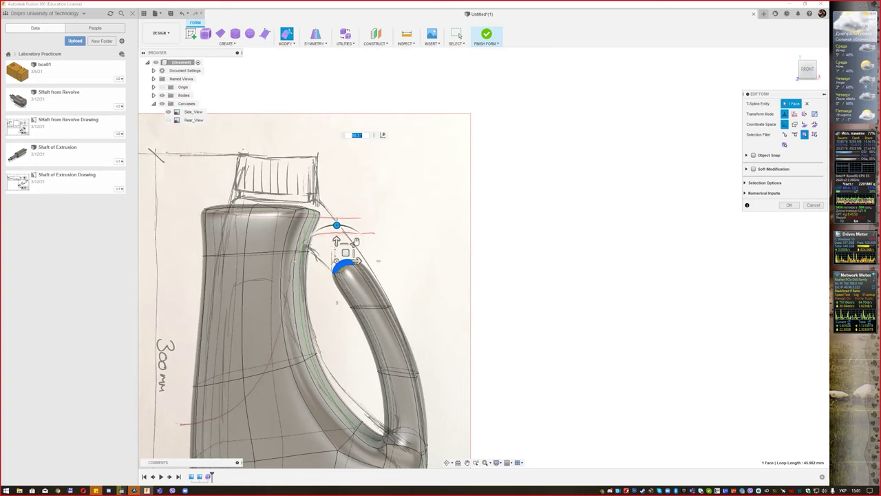
{"action": "middle_click_drag", "start_coordinate": [395, 235], "coordinate": [388, 239]}
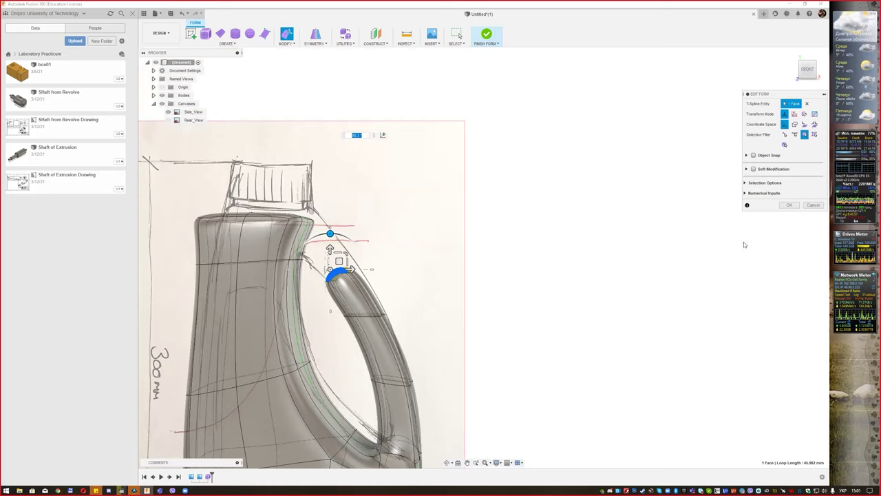
{"action": "left_click", "coordinate": [783, 205]}
{"action": "left_click", "coordinate": [554, 276]}
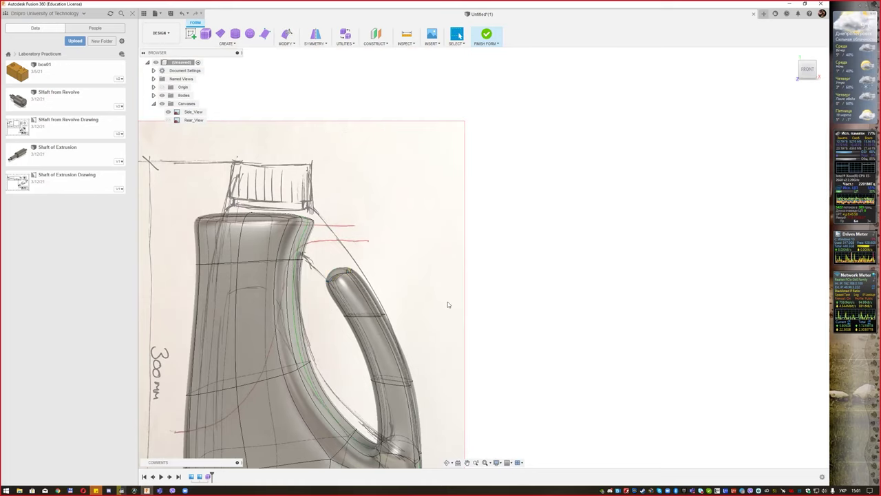
{"action": "middle_click_drag", "start_coordinate": [448, 302], "coordinate": [523, 202]}
{"action": "scroll", "coordinate": [523, 202], "scroll_direction": "down", "scroll_amount": 3}
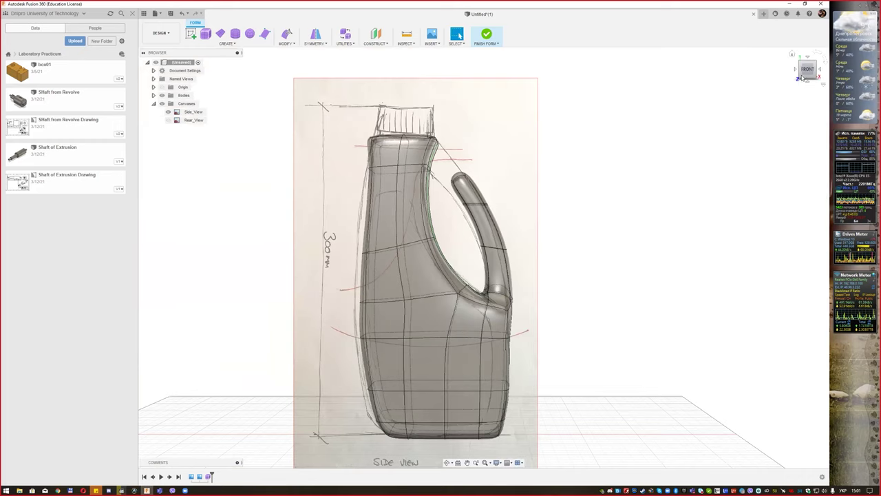
- Undo the extruded handle, restoring its sketch-matched shape, and reopen Edit Form
{"action": "mouse_move", "coordinate": [487, 190]}
{"action": "middle_mouse_down"}
{"action": "mouse_move", "coordinate": [423, 207]}
{"action": "mouse_move", "coordinate": [414, 199]}
{"action": "middle_mouse_up"}
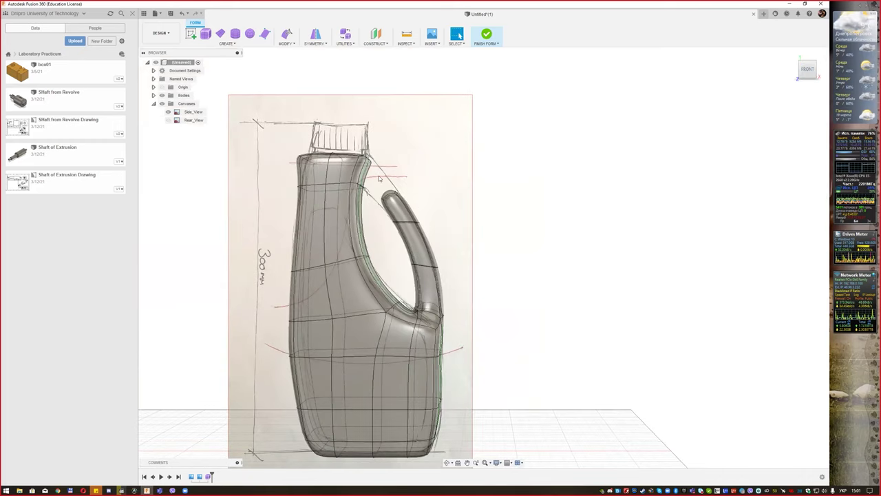
{"action": "mouse_move", "coordinate": [394, 173]}
{"action": "middle_mouse_down"}
{"action": "mouse_move", "coordinate": [378, 209]}
{"action": "mouse_move", "coordinate": [390, 220]}
{"action": "mouse_move", "coordinate": [385, 237]}
{"action": "mouse_move", "coordinate": [403, 206]}
{"action": "mouse_move", "coordinate": [383, 204]}
{"action": "mouse_move", "coordinate": [394, 230]}
{"action": "mouse_move", "coordinate": [460, 36]}
{"action": "mouse_move", "coordinate": [406, 306]}
{"action": "mouse_move", "coordinate": [439, 246]}
{"action": "mouse_move", "coordinate": [502, 228]}
{"action": "middle_mouse_up"}
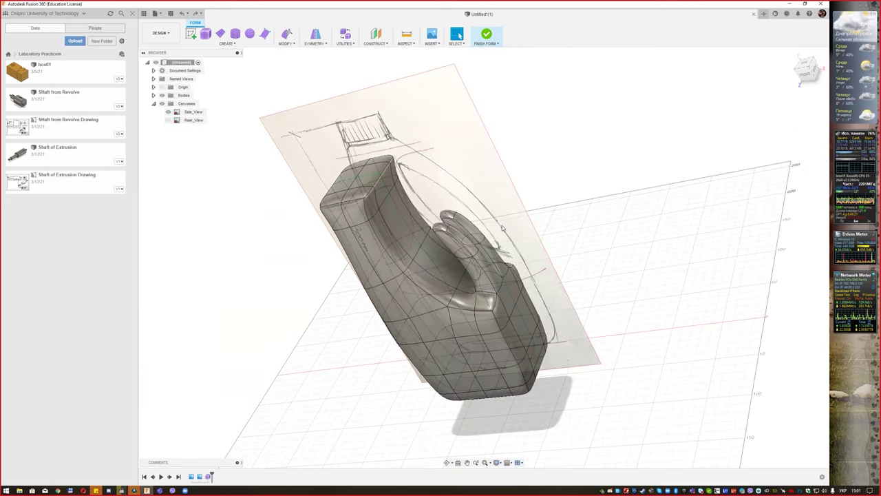
{"action": "key", "text": "ctrl+z"}
{"action": "middle_click_drag", "start_coordinate": [489, 250], "coordinate": [316, 83], "text": "shift"}
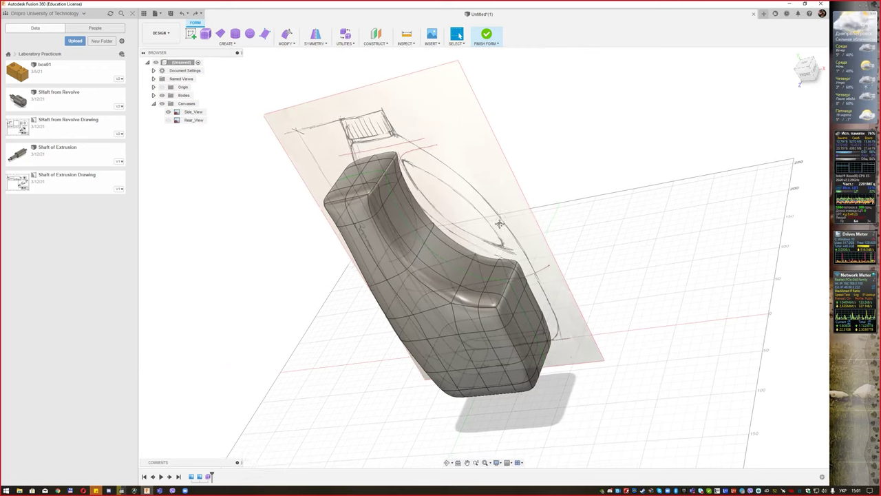
{"action": "left_click", "coordinate": [287, 34]}
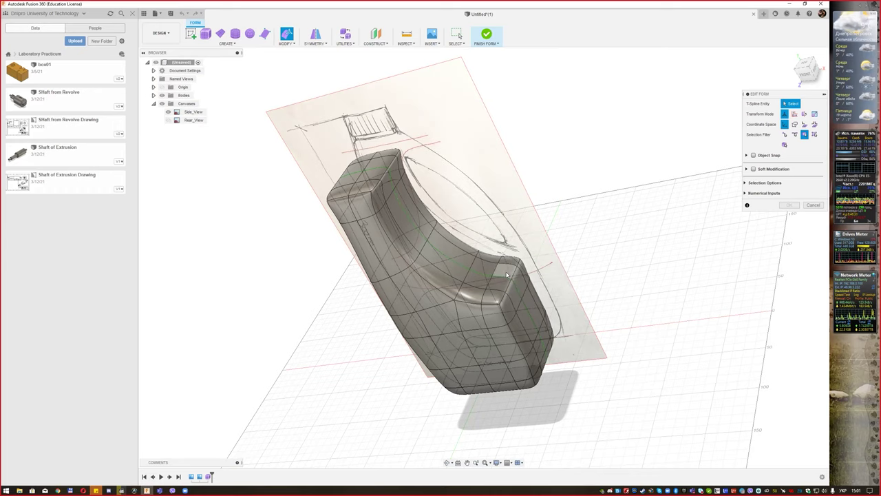
- Select both handle end faces and pull them up and left along the sketched arc
{"action": "left_click", "coordinate": [506, 275]}
{"action": "middle_click_drag", "start_coordinate": [507, 275], "coordinate": [570, 241], "text": "shift"}
{"action": "left_click", "coordinate": [508, 270], "text": "shift"}
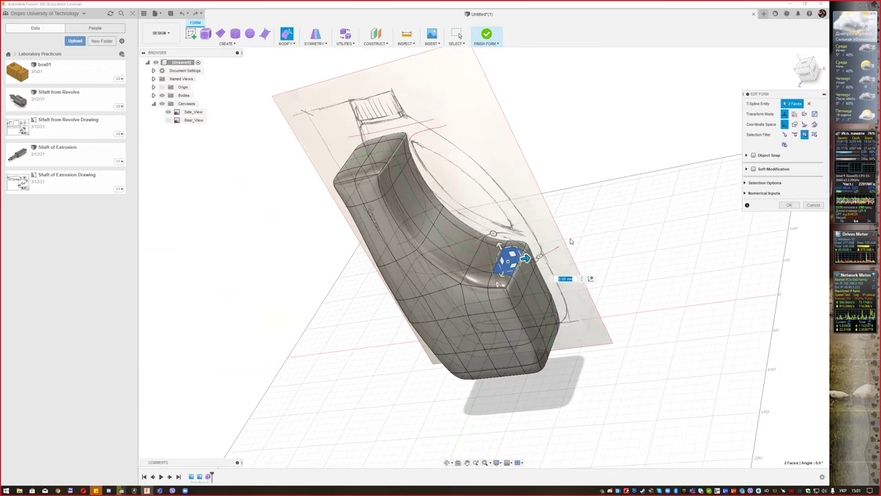
{"action": "left_click", "coordinate": [805, 73]}
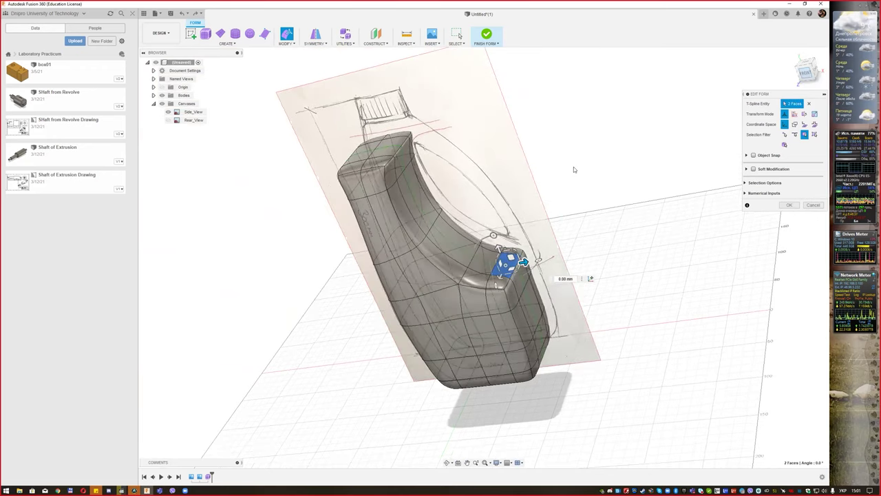
{"action": "left_click_drag", "start_coordinate": [497, 277], "coordinate": [563, 232]}
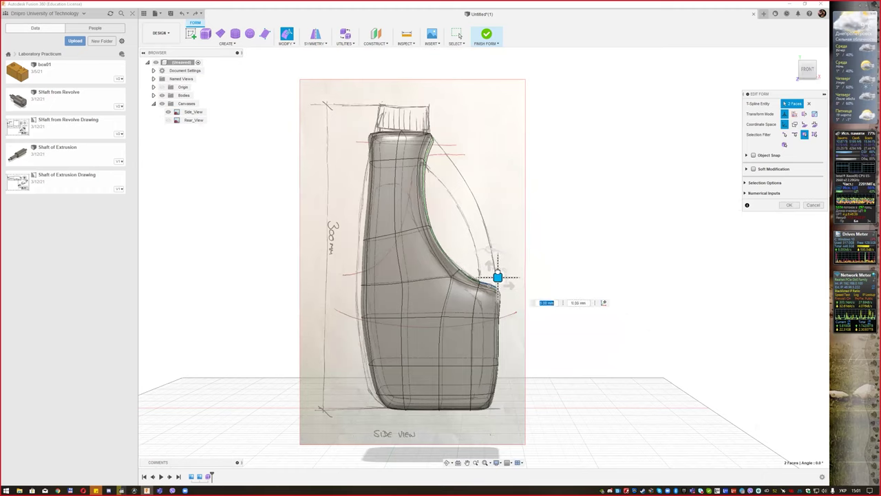
- Rotate the handle's top end 41.7° to follow the arc, extend it toward the neck, and finish
{"action": "mouse_move", "coordinate": [583, 219]}
{"action": "middle_mouse_down", "text": "shift"}
{"action": "mouse_move", "coordinate": [448, 294]}
{"action": "mouse_move", "coordinate": [564, 222]}
{"action": "middle_mouse_up", "text": "shift"}
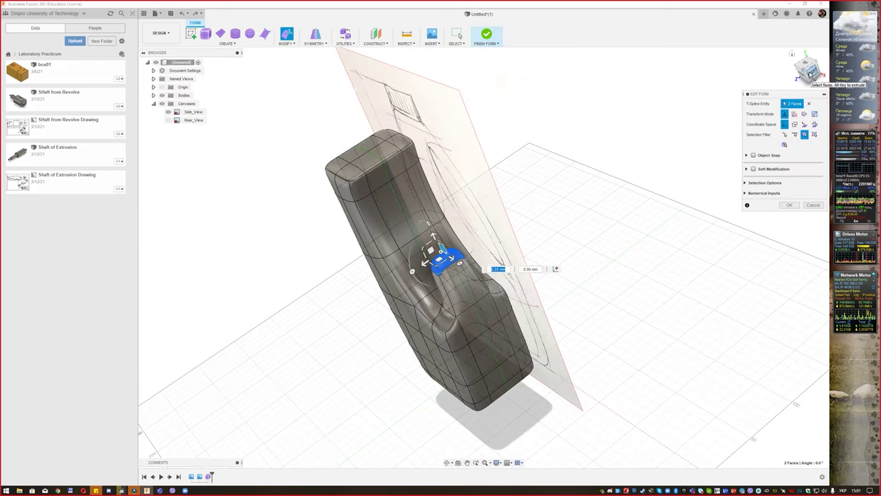
{"action": "left_click", "coordinate": [805, 76]}
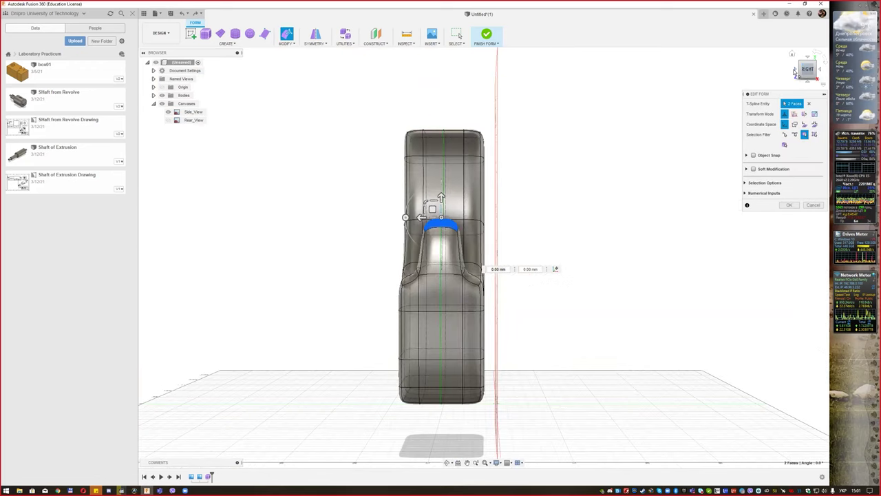
{"action": "left_click", "coordinate": [794, 72]}
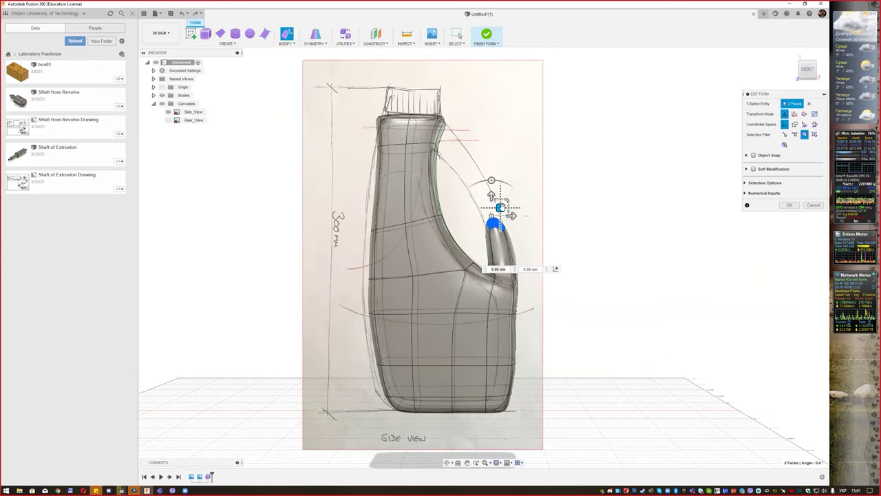
{"action": "mouse_move", "coordinate": [491, 180]}
{"action": "left_mouse_down"}
{"action": "mouse_move", "coordinate": [480, 181]}
{"action": "mouse_move", "coordinate": [479, 160]}
{"action": "left_mouse_up"}
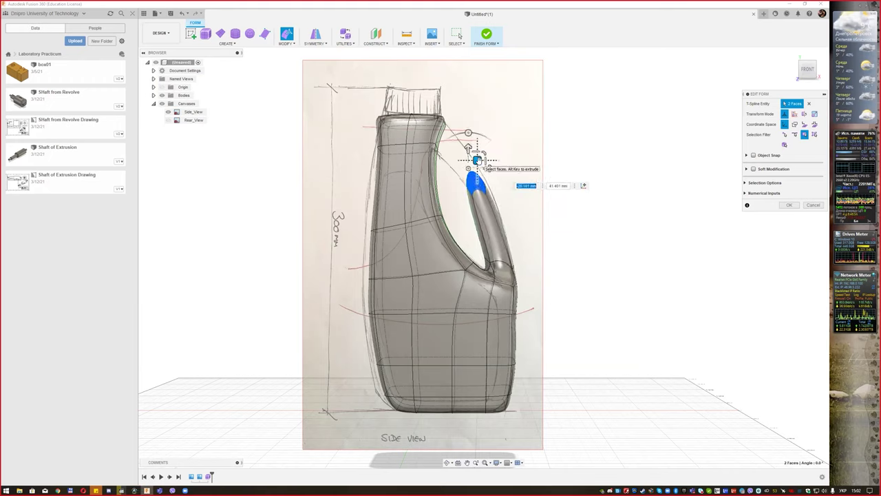
{"action": "key", "text": "ctrl+z"}
{"action": "mouse_move", "coordinate": [500, 207]}
{"action": "left_mouse_down"}
{"action": "mouse_move", "coordinate": [472, 154]}
{"action": "mouse_move", "coordinate": [425, 120]}
{"action": "left_mouse_up"}
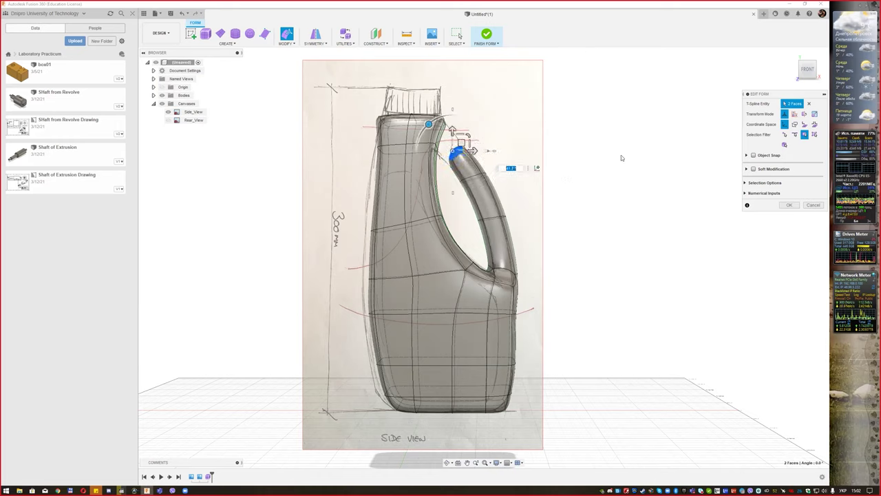
{"action": "middle_click_drag", "start_coordinate": [567, 152], "coordinate": [551, 163]}
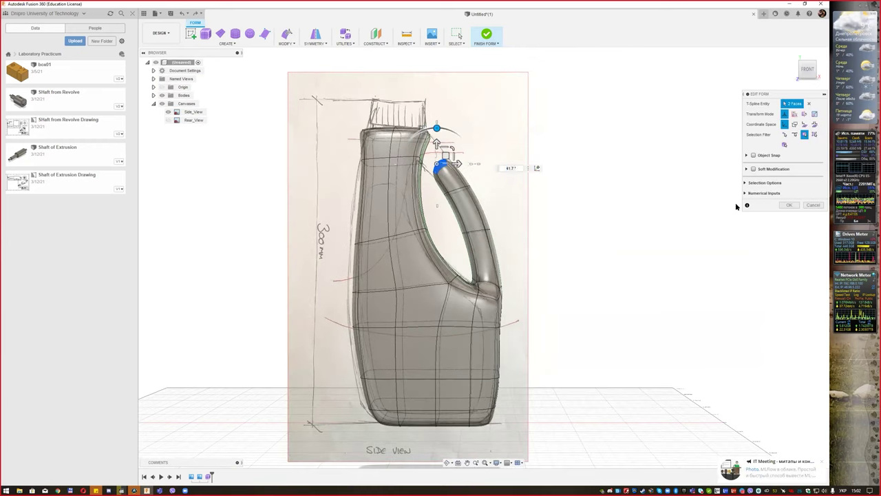
{"action": "left_click", "coordinate": [789, 205]}
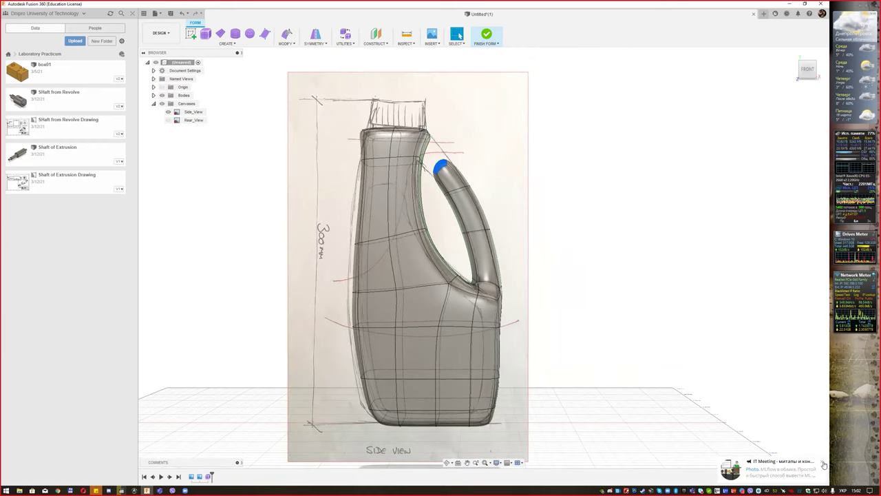
{"action": "mouse_move", "coordinate": [585, 195]}
{"action": "middle_mouse_down", "text": "shift"}
{"action": "mouse_move", "coordinate": [560, 216]}
{"action": "mouse_move", "coordinate": [572, 215]}
{"action": "middle_mouse_up", "text": "shift"}
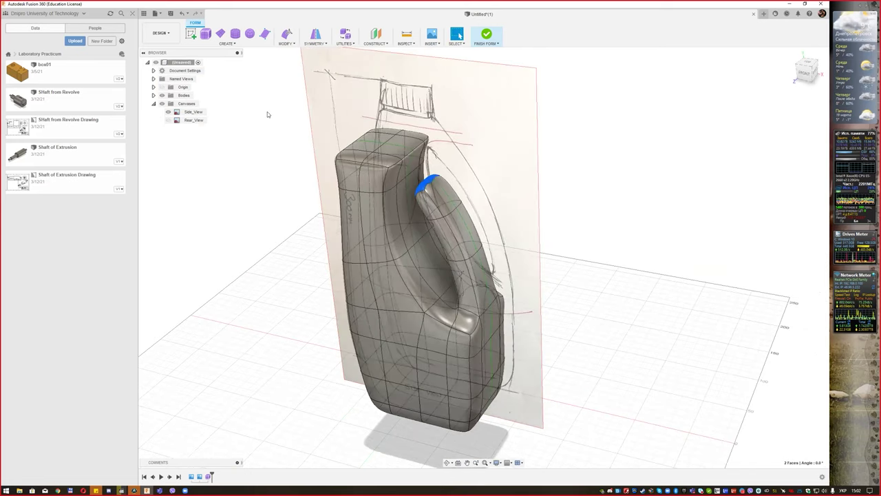
- Add the shoulder face beside the neck to the selection with the handle's open top end
{"action": "left_click", "coordinate": [287, 44]}
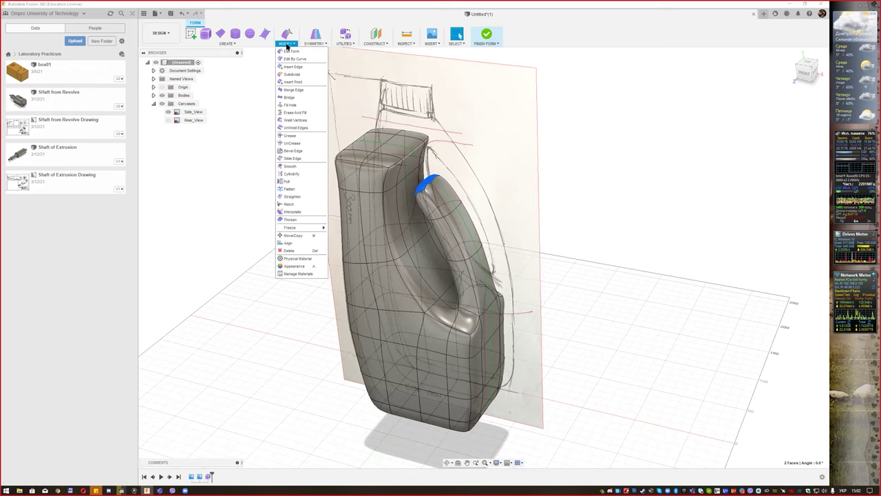
{"action": "left_click", "coordinate": [315, 42]}
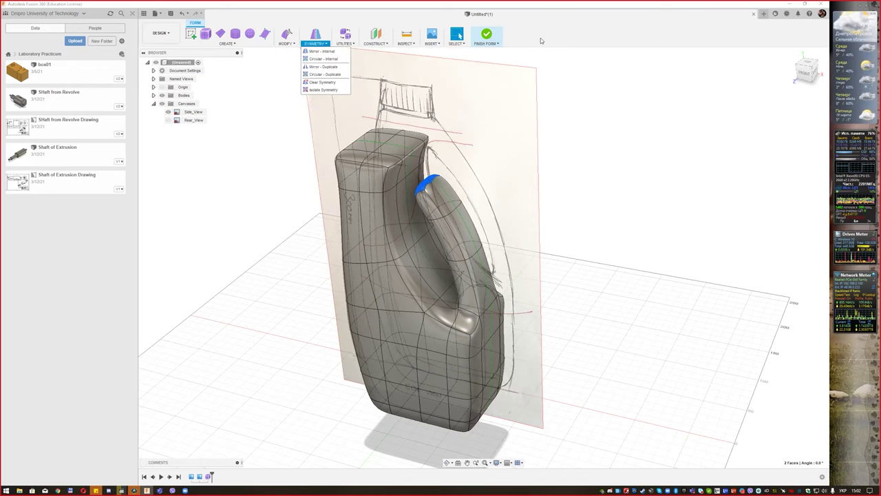
{"action": "mouse_move", "coordinate": [519, 153]}
{"action": "middle_mouse_down", "text": "shift"}
{"action": "mouse_move", "coordinate": [492, 168]}
{"action": "mouse_move", "coordinate": [387, 181]}
{"action": "middle_mouse_up", "text": "shift"}
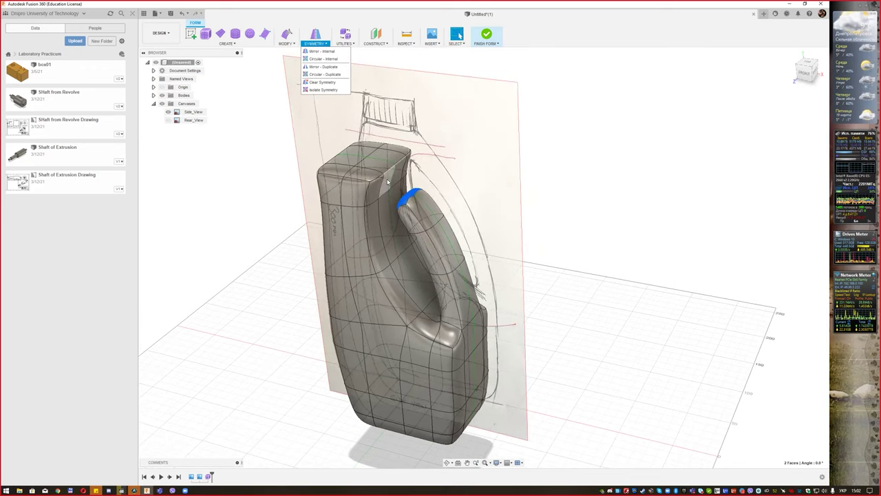
{"action": "left_click", "coordinate": [388, 181]}
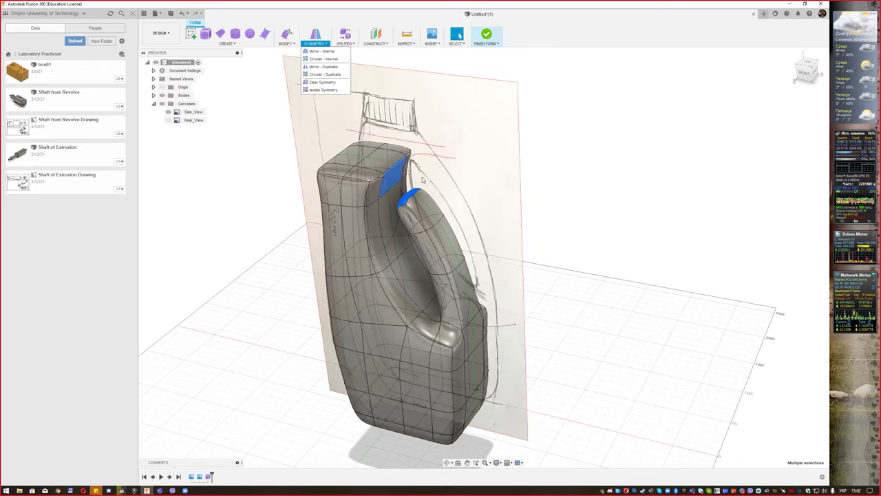
{"action": "mouse_move", "coordinate": [544, 197]}
{"action": "middle_mouse_down", "text": "shift"}
{"action": "mouse_move", "coordinate": [556, 204]}
{"action": "mouse_move", "coordinate": [452, 141]}
{"action": "middle_mouse_up", "text": "shift"}
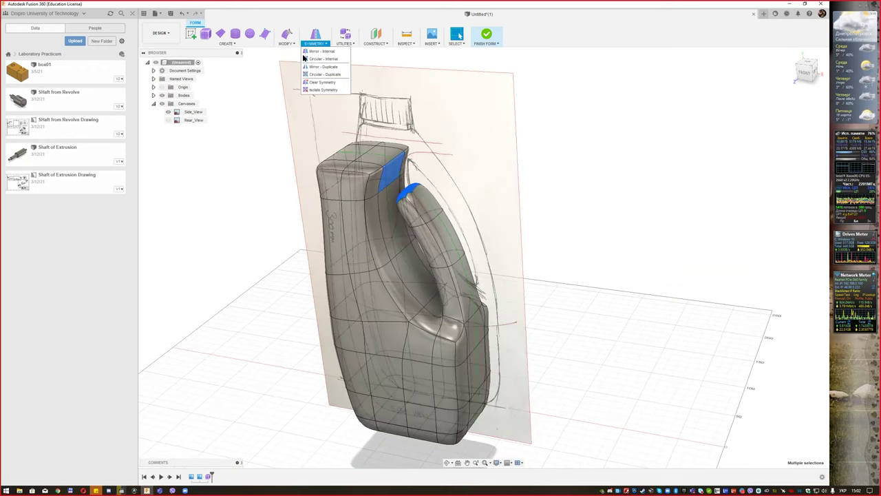
{"action": "left_click", "coordinate": [285, 43]}
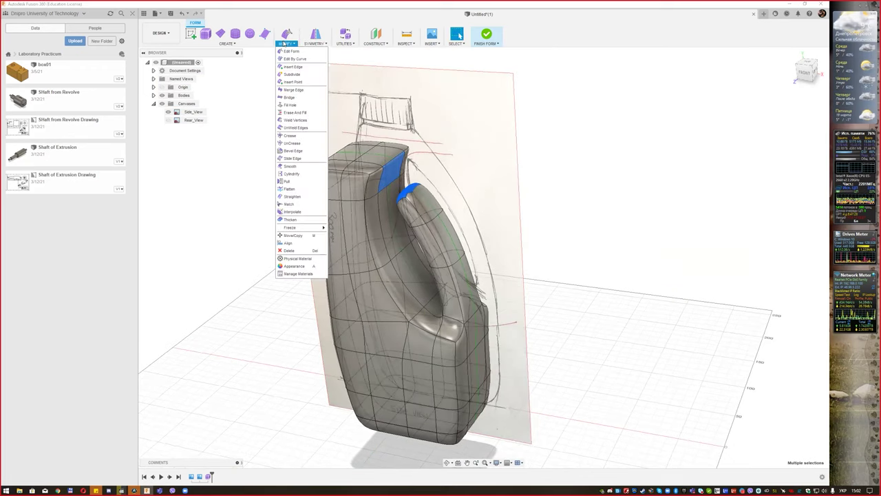
- Start a Bridge with the handle's top face as Side One and the shoulder face as Side Two
{"action": "left_click", "coordinate": [289, 97]}
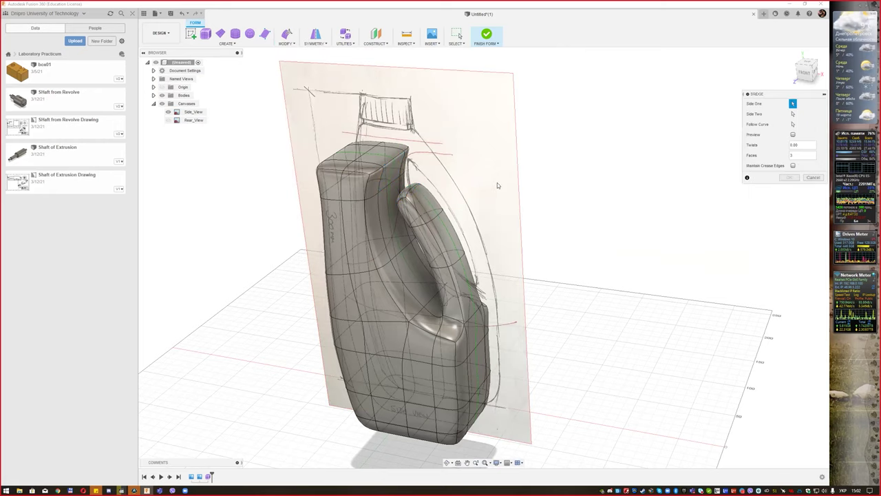
{"action": "middle_click_drag", "start_coordinate": [497, 185], "coordinate": [386, 212], "text": "shift"}
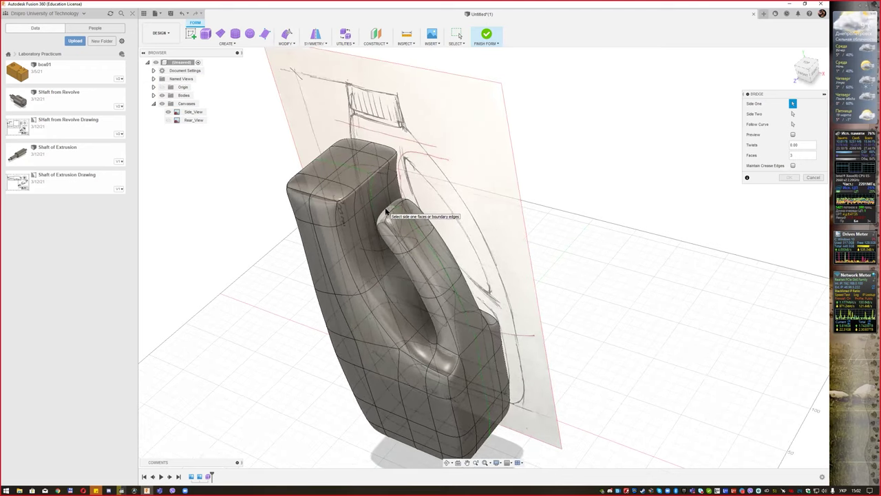
{"action": "left_click", "coordinate": [384, 214]}
{"action": "left_click", "coordinate": [366, 199]}
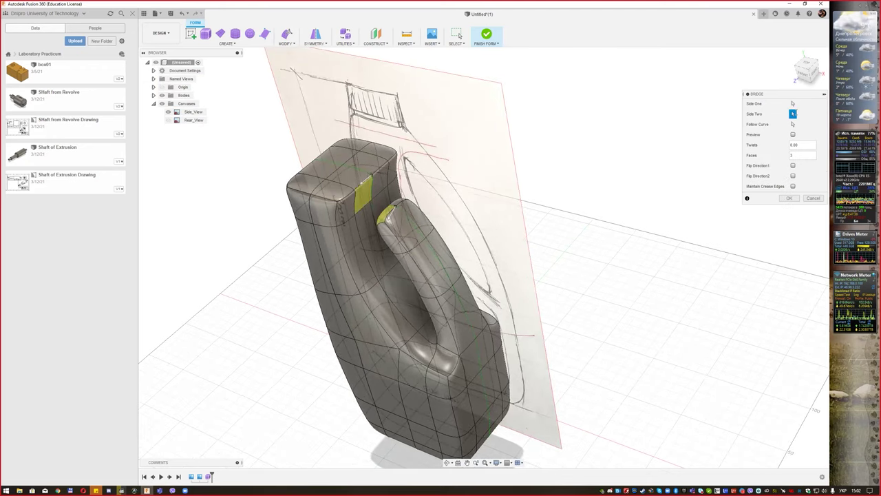
- Reassign the bridge side faces and confirm, getting a 'Bridge Failed: Invalid Selection' error
{"action": "left_click", "coordinate": [793, 103]}
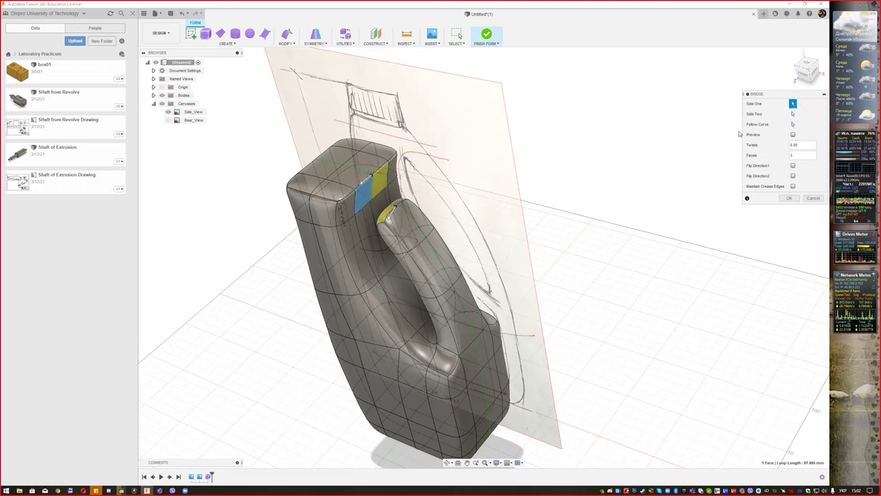
{"action": "left_click", "coordinate": [387, 213]}
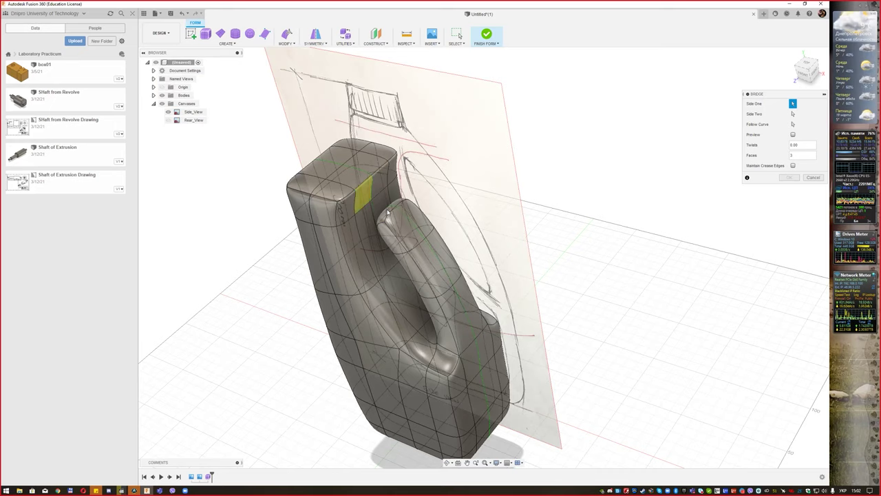
{"action": "left_click", "coordinate": [793, 115]}
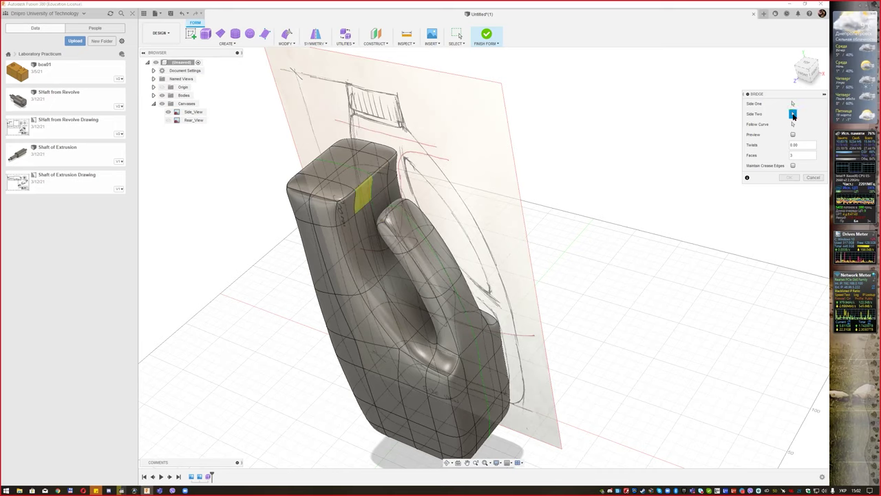
{"action": "left_click", "coordinate": [388, 213]}
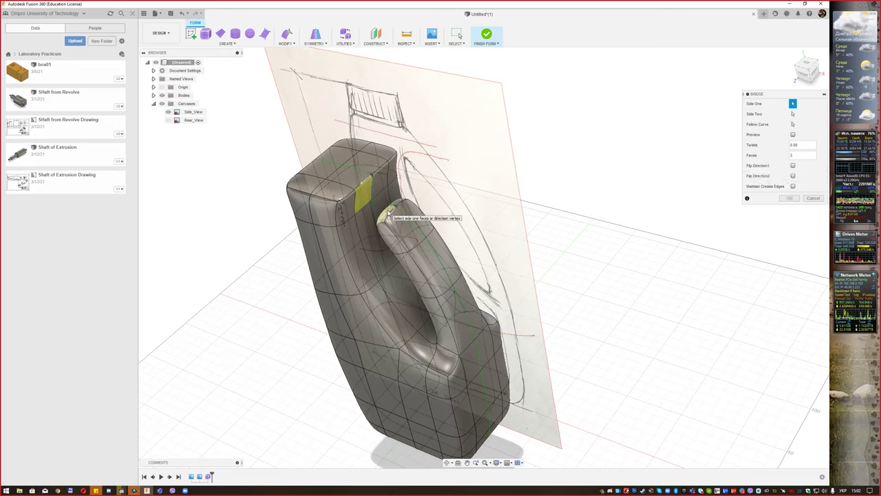
{"action": "middle_click_drag", "start_coordinate": [682, 175], "coordinate": [737, 223], "text": "shift"}
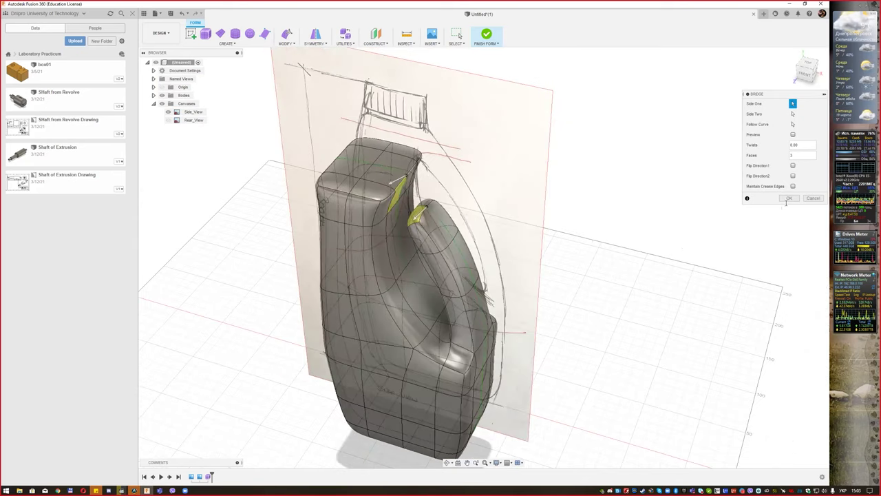
{"action": "left_click", "coordinate": [788, 197]}
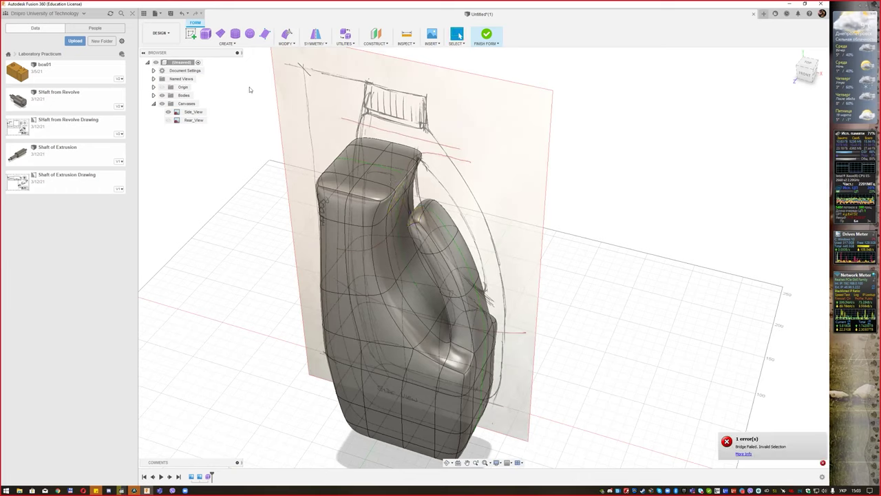
{"action": "left_click", "coordinate": [287, 44]}
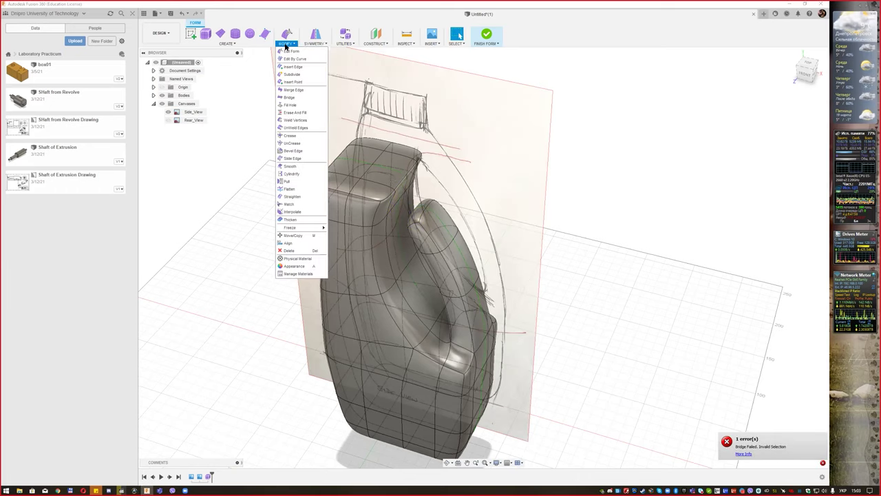
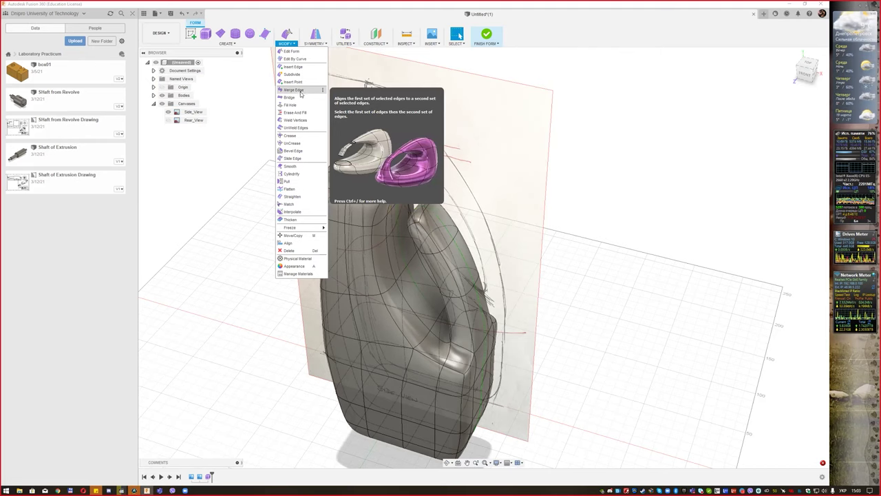
- Bridge the bottle's shoulder face to the handle's top end face, checking the preview
{"action": "left_click", "coordinate": [289, 97]}
{"action": "middle_click_drag", "start_coordinate": [475, 210], "coordinate": [427, 186], "text": "shift"}
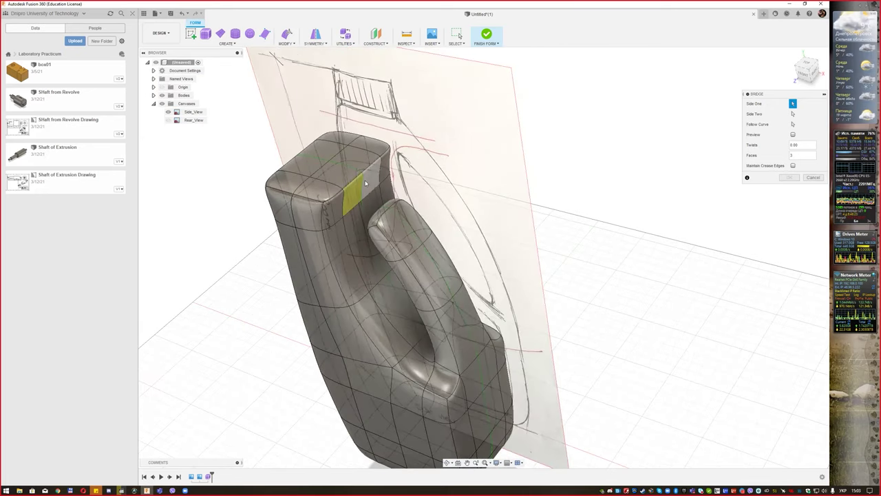
{"action": "mouse_move", "coordinate": [446, 217]}
{"action": "middle_mouse_down", "text": "shift"}
{"action": "mouse_move", "coordinate": [475, 239]}
{"action": "mouse_move", "coordinate": [423, 241]}
{"action": "middle_mouse_up", "text": "shift"}
{"action": "left_click", "coordinate": [417, 241]}
{"action": "left_click", "coordinate": [417, 241]}
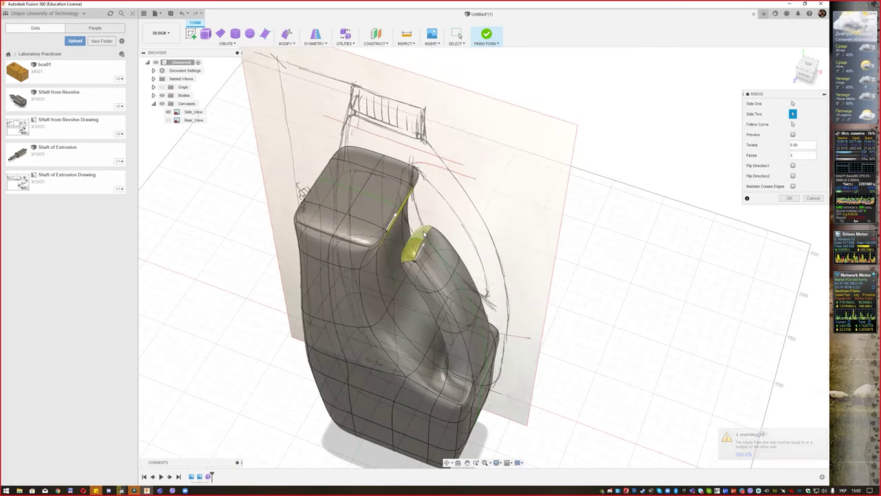
{"action": "left_click", "coordinate": [792, 135]}
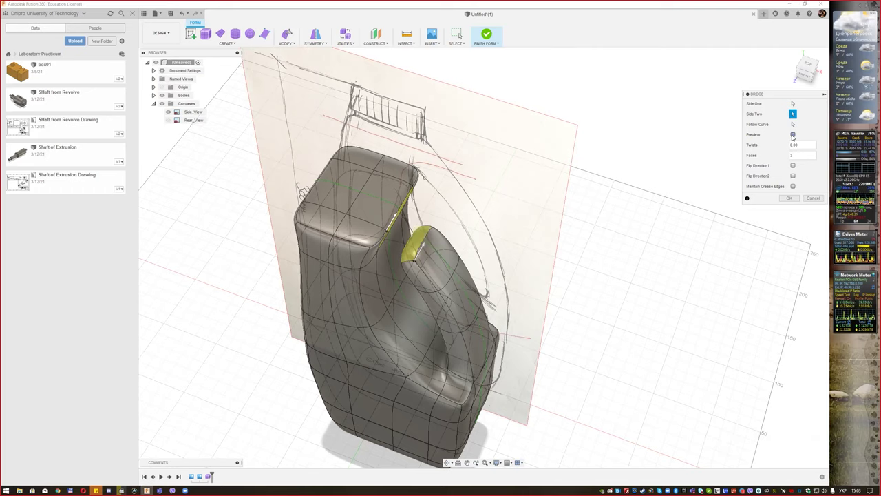
{"action": "mouse_move", "coordinate": [599, 193]}
{"action": "middle_mouse_down", "text": "shift"}
{"action": "mouse_move", "coordinate": [598, 159]}
{"action": "mouse_move", "coordinate": [615, 159]}
{"action": "mouse_move", "coordinate": [656, 190]}
{"action": "middle_mouse_up", "text": "shift"}
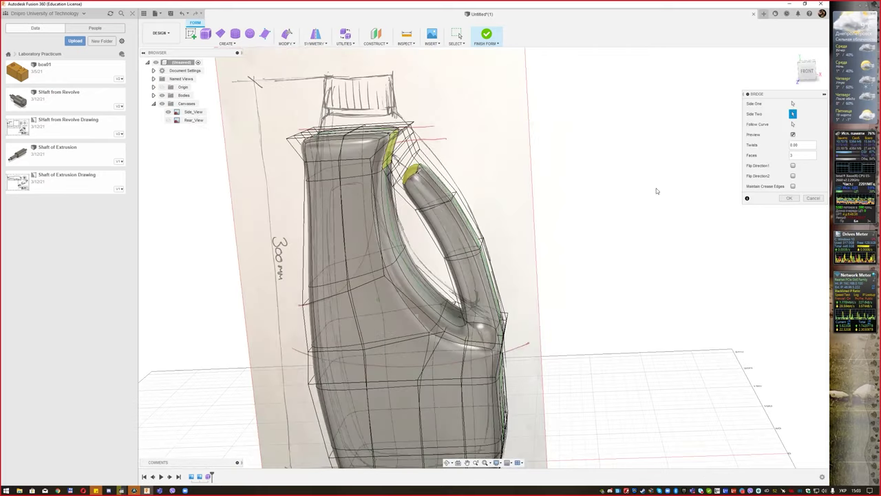
{"action": "left_click", "coordinate": [788, 197]}
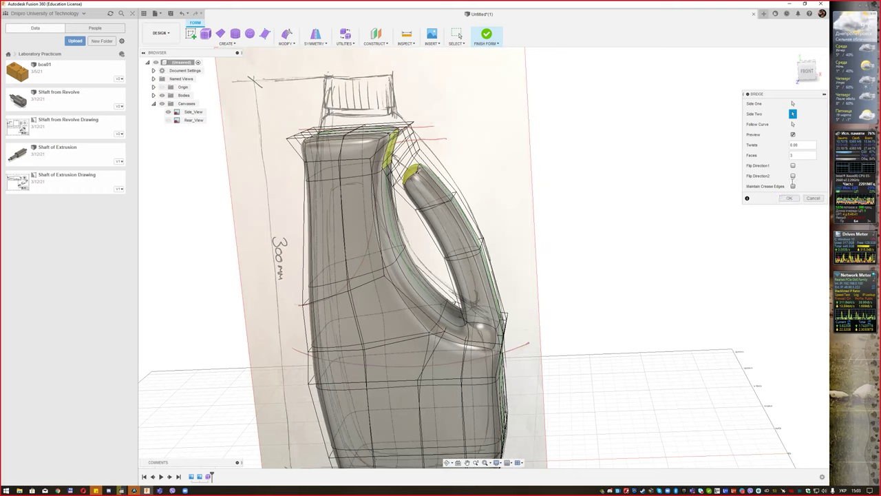
{"action": "left_click", "coordinate": [793, 166]}
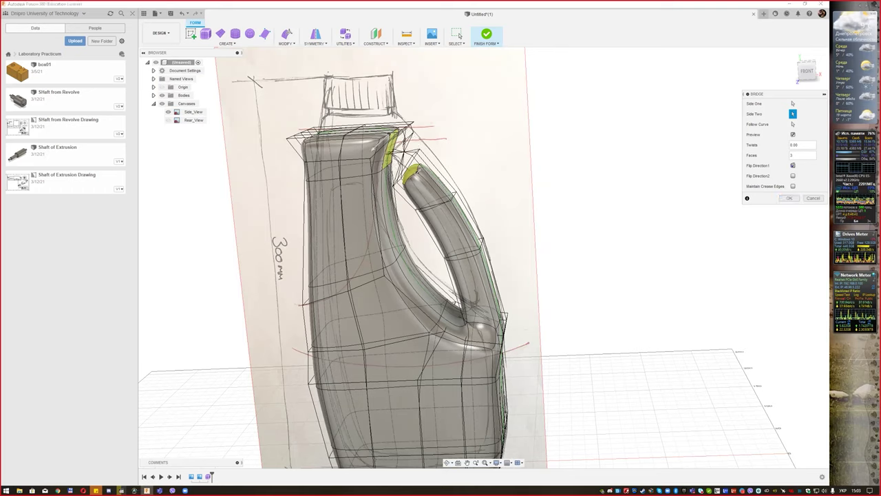
{"action": "left_click", "coordinate": [793, 166]}
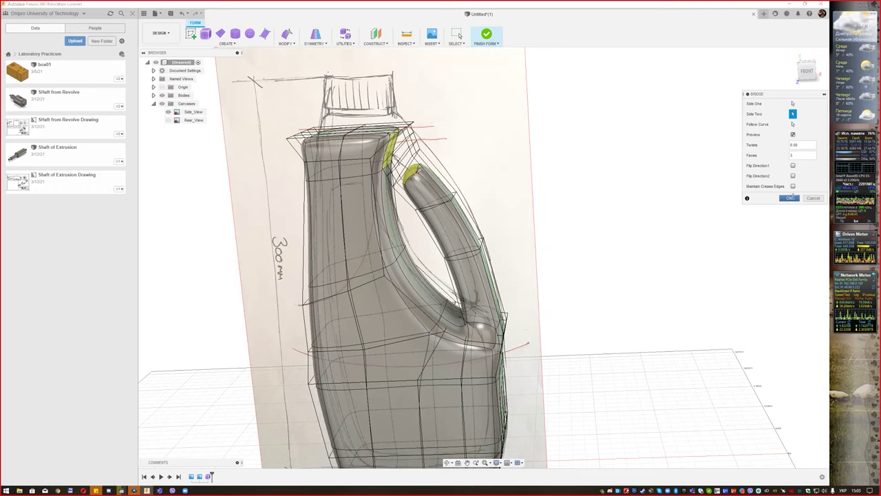
{"action": "left_click", "coordinate": [790, 198]}
{"action": "mouse_move", "coordinate": [640, 181]}
{"action": "middle_mouse_down", "text": "shift"}
{"action": "mouse_move", "coordinate": [623, 203]}
{"action": "mouse_move", "coordinate": [629, 211]}
{"action": "mouse_move", "coordinate": [635, 183]}
{"action": "mouse_move", "coordinate": [604, 176]}
{"action": "mouse_move", "coordinate": [629, 181]}
{"action": "mouse_move", "coordinate": [612, 189]}
{"action": "mouse_move", "coordinate": [647, 179]}
{"action": "mouse_move", "coordinate": [639, 183]}
{"action": "middle_mouse_up", "text": "shift"}
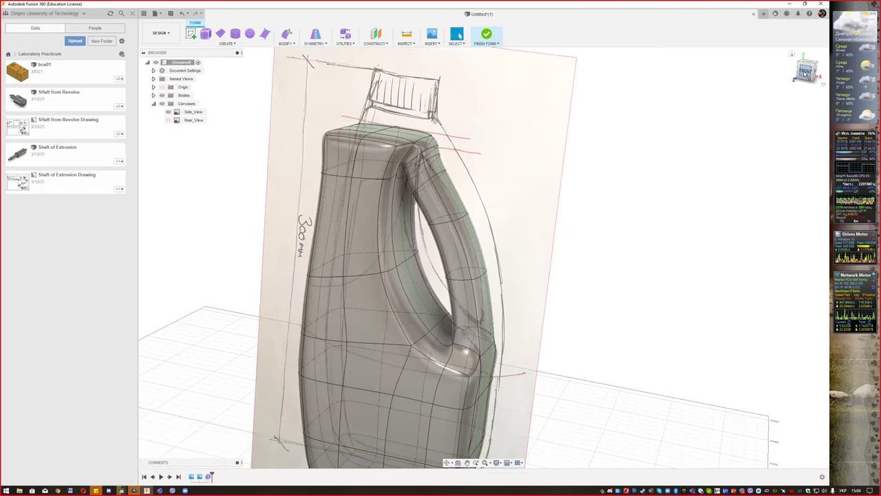
- In Edit Form with the edge filter, shift a handle edge loop down and to the right
{"action": "left_click", "coordinate": [806, 71]}
{"action": "scroll", "coordinate": [464, 144], "scroll_direction": "up", "scroll_amount": 2}
{"action": "scroll", "coordinate": [464, 143], "scroll_direction": "up", "scroll_amount": 2}
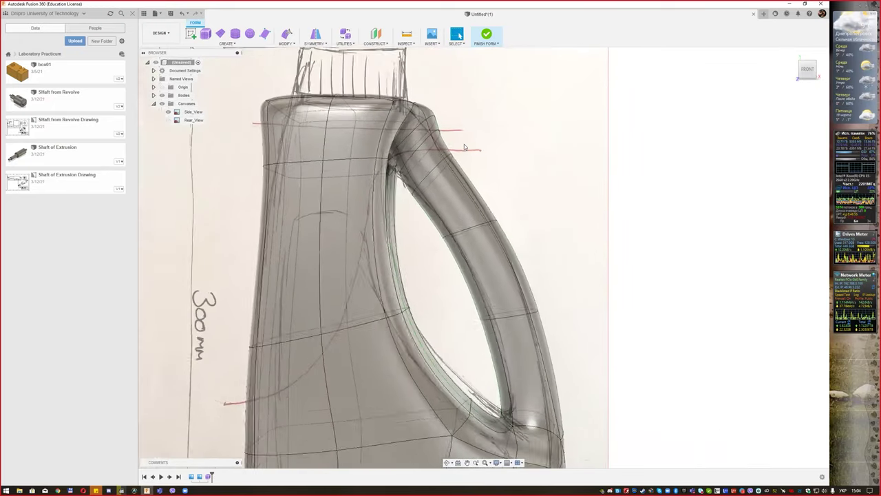
{"action": "scroll", "coordinate": [464, 147], "scroll_direction": "up", "scroll_amount": 1}
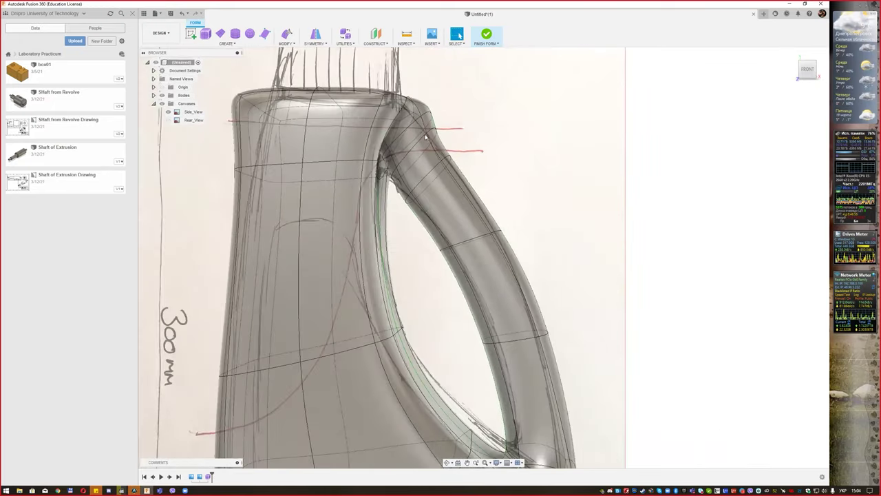
{"action": "left_click", "coordinate": [288, 36]}
{"action": "scroll", "coordinate": [513, 170], "scroll_direction": "down", "scroll_amount": 1}
{"action": "scroll", "coordinate": [496, 163], "scroll_direction": "down", "scroll_amount": 1}
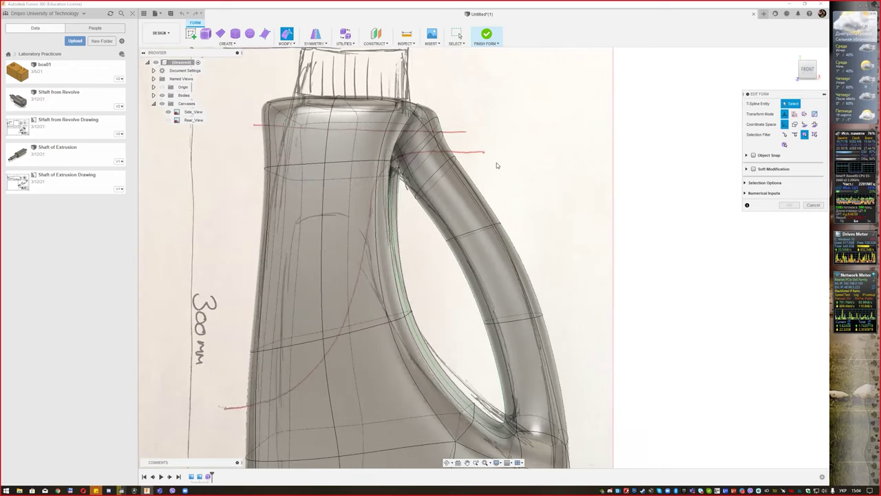
{"action": "middle_click_drag", "start_coordinate": [495, 138], "coordinate": [465, 173]}
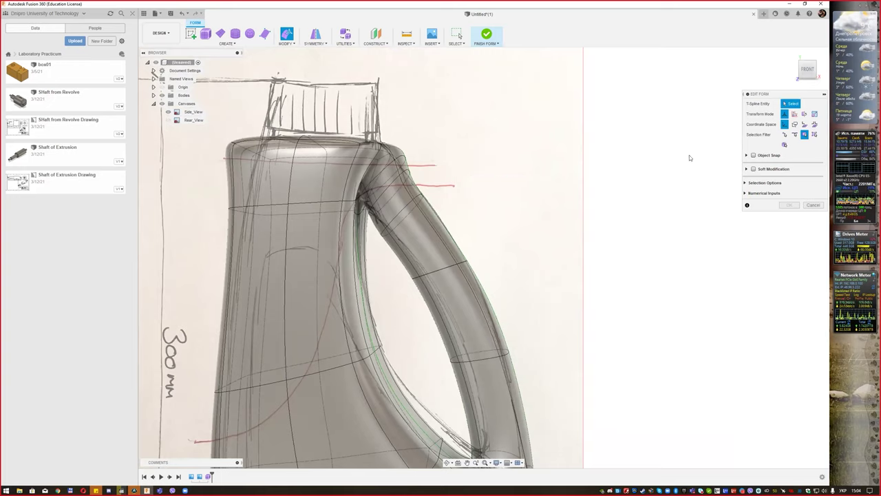
{"action": "left_click", "coordinate": [795, 134]}
{"action": "double_click", "coordinate": [408, 209]}
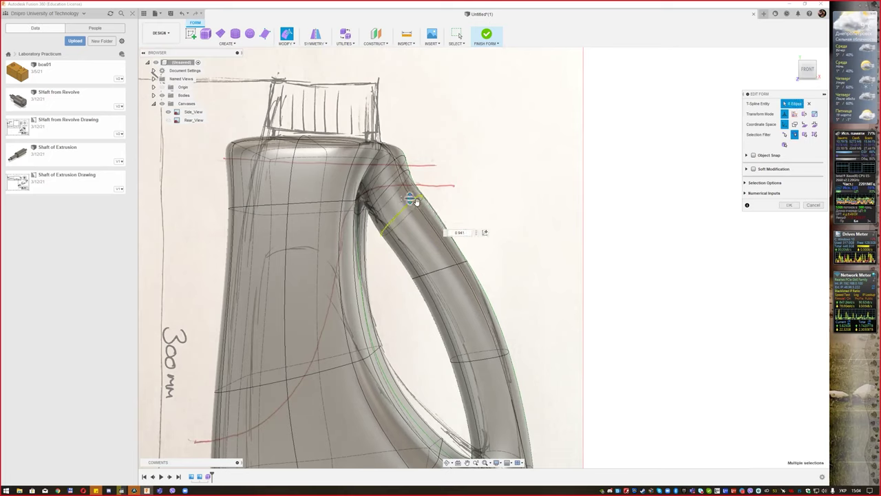
{"action": "left_click_drag", "start_coordinate": [411, 200], "coordinate": [435, 227]}
- Move the upper handle loop and handle-body junction edge down-right, nudge another loop, and accept
{"action": "left_click", "coordinate": [399, 185]}
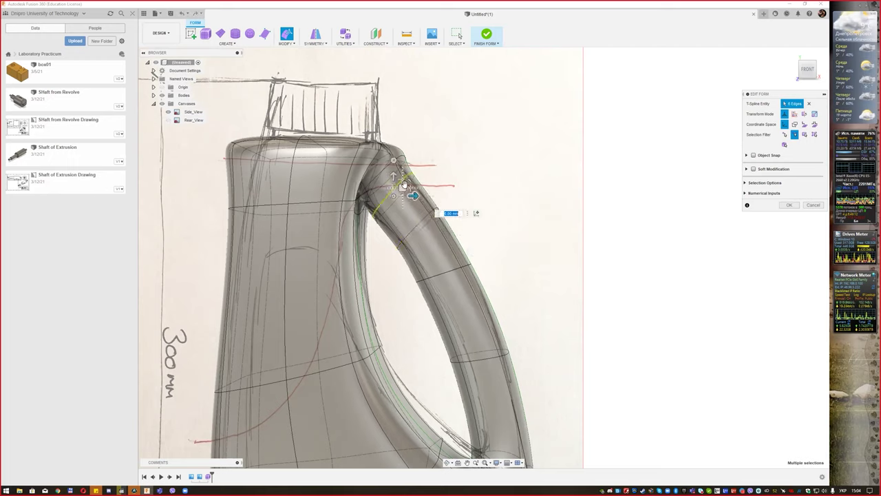
{"action": "left_click_drag", "start_coordinate": [404, 186], "coordinate": [423, 191]}
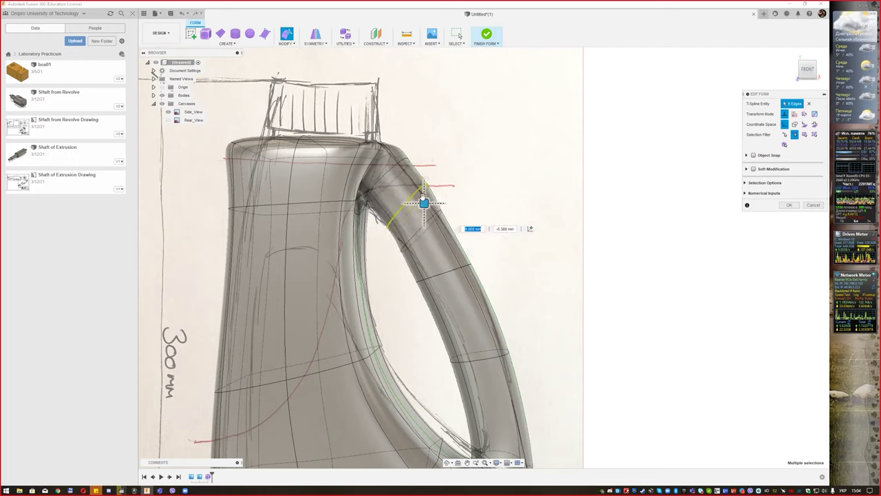
{"action": "left_click", "coordinate": [394, 171]}
{"action": "mouse_move", "coordinate": [397, 170]}
{"action": "left_mouse_down"}
{"action": "mouse_move", "coordinate": [409, 192]}
{"action": "mouse_move", "coordinate": [416, 186]}
{"action": "mouse_move", "coordinate": [412, 207]}
{"action": "mouse_move", "coordinate": [426, 197]}
{"action": "left_mouse_up"}
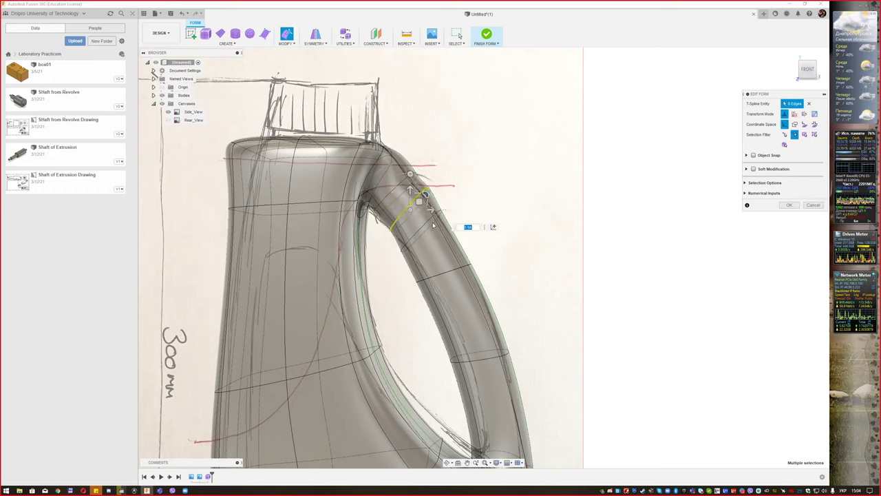
{"action": "left_click", "coordinate": [416, 244]}
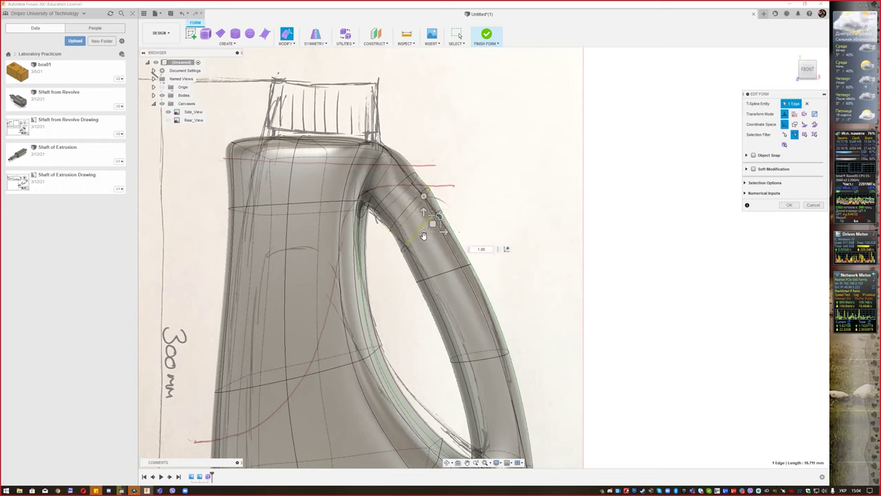
{"action": "double_click", "coordinate": [417, 243]}
{"action": "left_click_drag", "start_coordinate": [431, 222], "coordinate": [434, 222]}
{"action": "scroll", "coordinate": [485, 202], "scroll_direction": "down", "scroll_amount": 2}
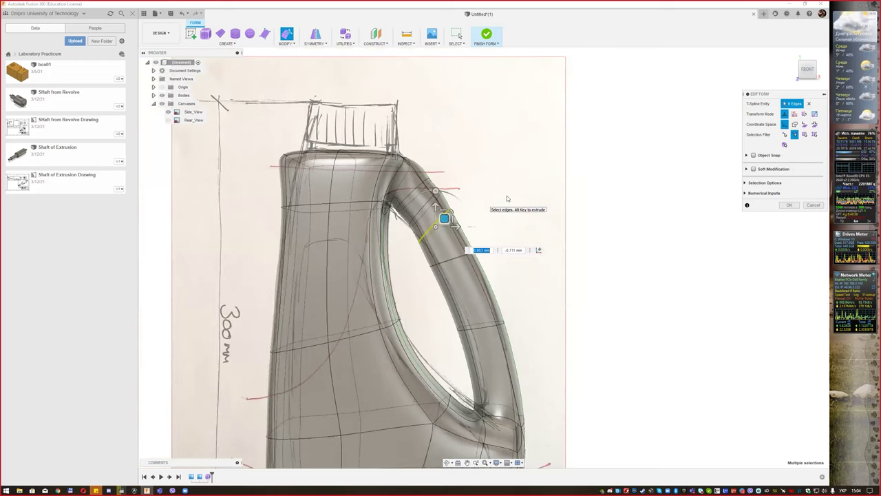
{"action": "left_click", "coordinate": [789, 205]}
- Hide the Side_View canvas and view the bottle from the RIGHT against the Rear_View drawing
{"action": "scroll", "coordinate": [502, 214], "scroll_direction": "down", "scroll_amount": 1}
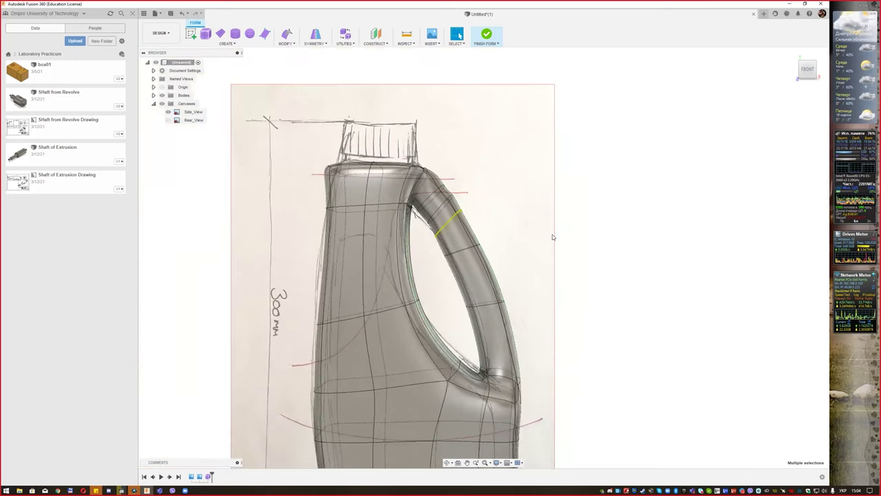
{"action": "scroll", "coordinate": [551, 234], "scroll_direction": "down", "scroll_amount": 1}
{"action": "scroll", "coordinate": [549, 233], "scroll_direction": "down", "scroll_amount": 1}
{"action": "key", "text": "F6"}
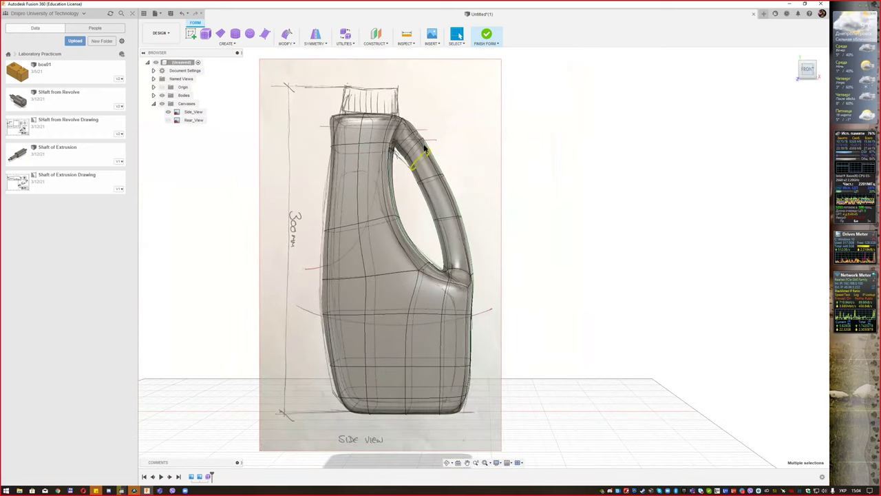
{"action": "mouse_move", "coordinate": [479, 179]}
{"action": "middle_mouse_down", "text": "shift"}
{"action": "mouse_move", "coordinate": [484, 184]}
{"action": "mouse_move", "coordinate": [500, 169]}
{"action": "mouse_move", "coordinate": [547, 183]}
{"action": "mouse_move", "coordinate": [490, 206]}
{"action": "mouse_move", "coordinate": [521, 213]}
{"action": "mouse_move", "coordinate": [497, 200]}
{"action": "mouse_move", "coordinate": [483, 235]}
{"action": "mouse_move", "coordinate": [510, 204]}
{"action": "middle_mouse_up", "text": "shift"}
{"action": "left_click", "coordinate": [167, 122]}
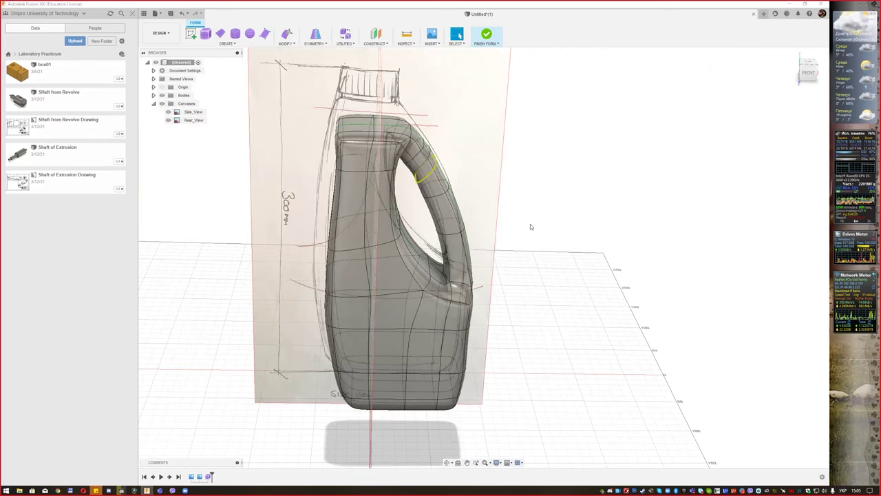
{"action": "mouse_move", "coordinate": [605, 213]}
{"action": "middle_mouse_down", "text": "shift"}
{"action": "mouse_move", "coordinate": [571, 233]}
{"action": "mouse_move", "coordinate": [513, 231]}
{"action": "middle_mouse_up", "text": "shift"}
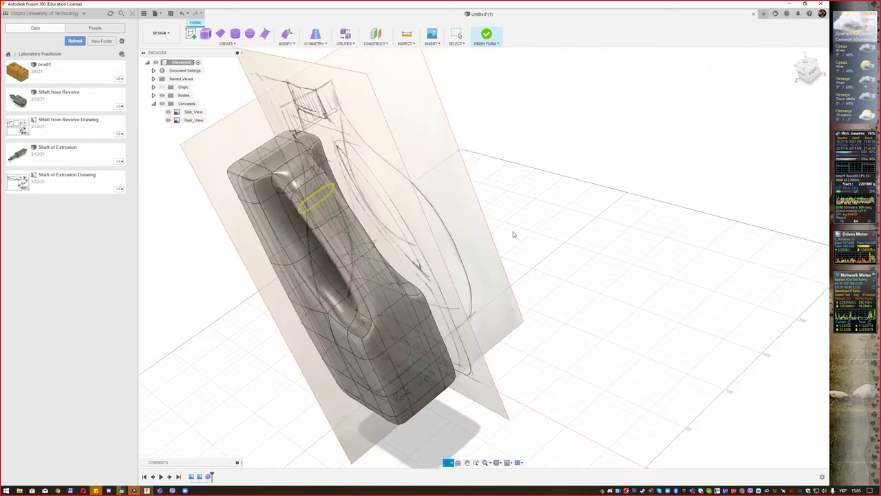
{"action": "left_click", "coordinate": [168, 112]}
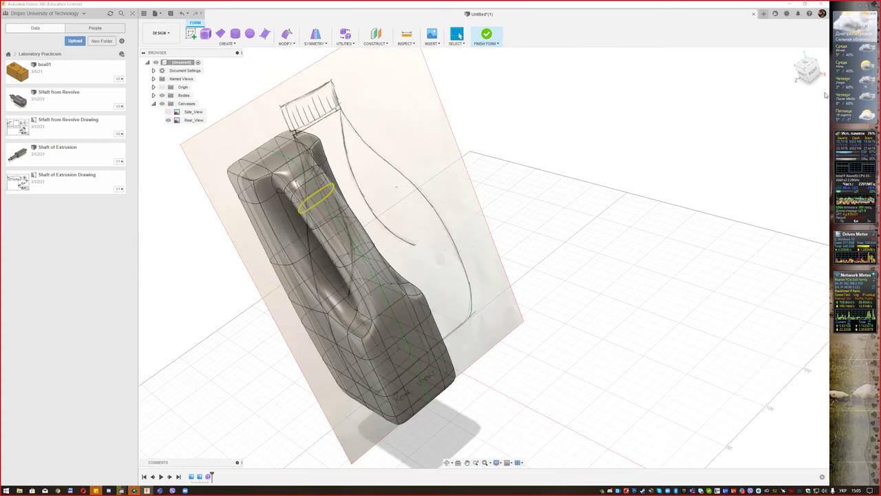
{"action": "left_click", "coordinate": [816, 72]}
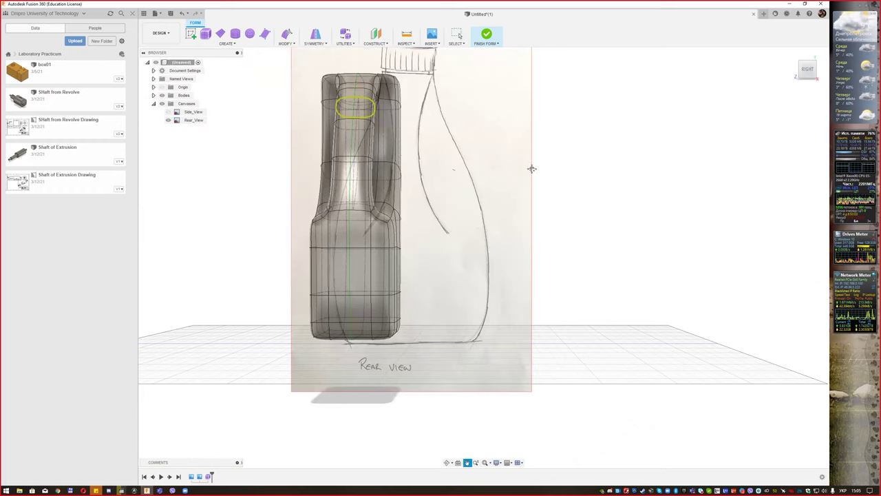
{"action": "middle_click_drag", "start_coordinate": [531, 168], "coordinate": [516, 239]}
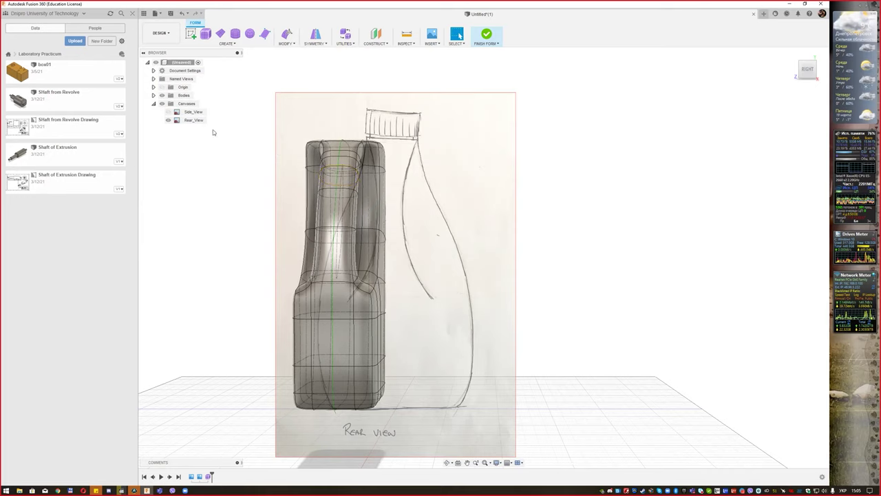
- Edit the Rear_View canvas, sliding it 44.157 mm in Y to centre it on the bottle
{"action": "right_click", "coordinate": [191, 121]}
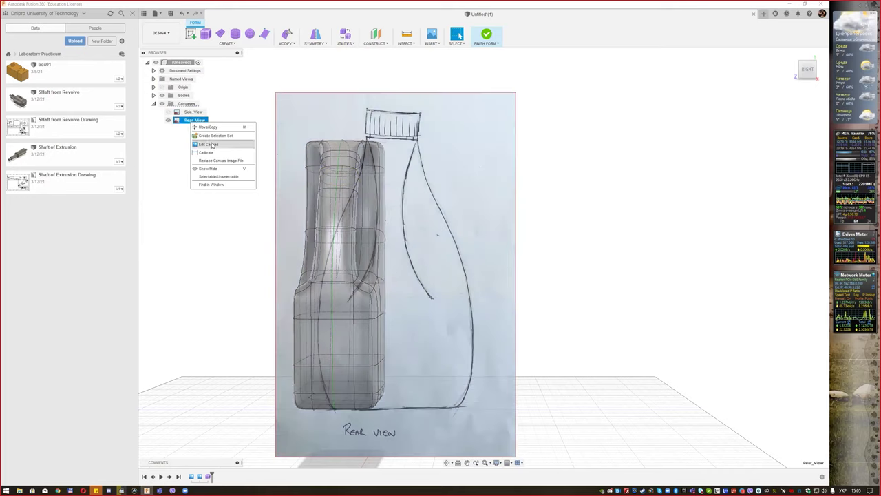
{"action": "left_click", "coordinate": [209, 143]}
{"action": "left_click_drag", "start_coordinate": [372, 274], "coordinate": [330, 278]}
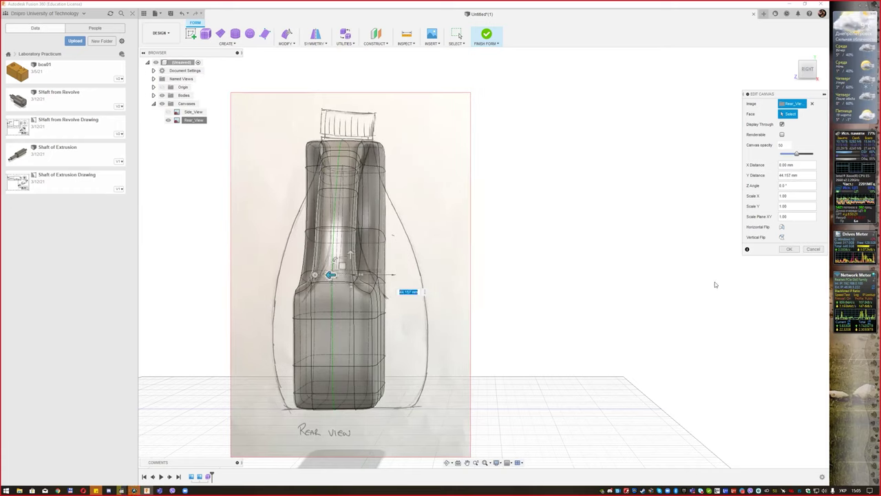
{"action": "left_click", "coordinate": [792, 249]}
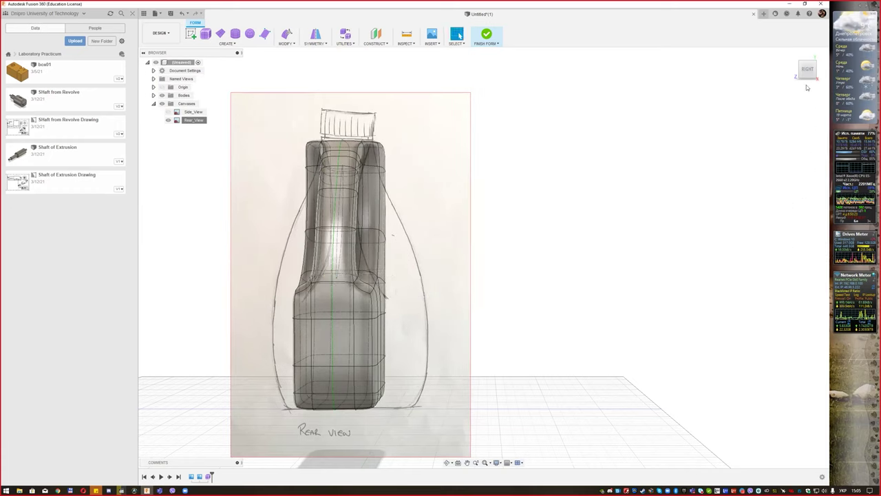
{"action": "middle_click_drag", "start_coordinate": [486, 262], "coordinate": [528, 273]}
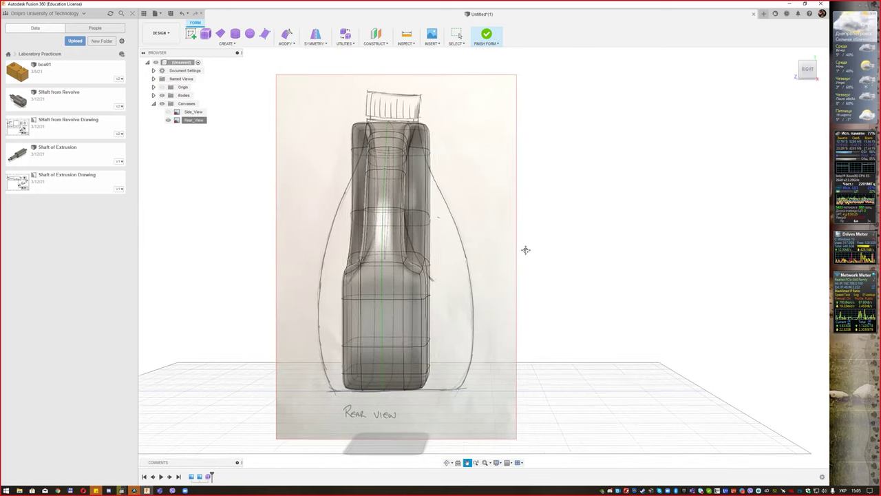
- In Edit Form, box-select the bottle-top edges and scale them down slightly
{"action": "left_click", "coordinate": [288, 43]}
{"action": "left_click", "coordinate": [291, 50]}
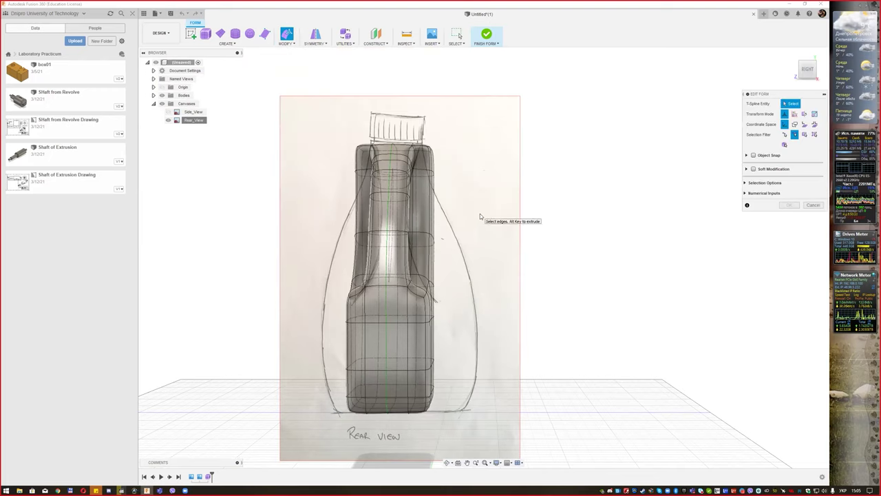
{"action": "left_click", "coordinate": [804, 134]}
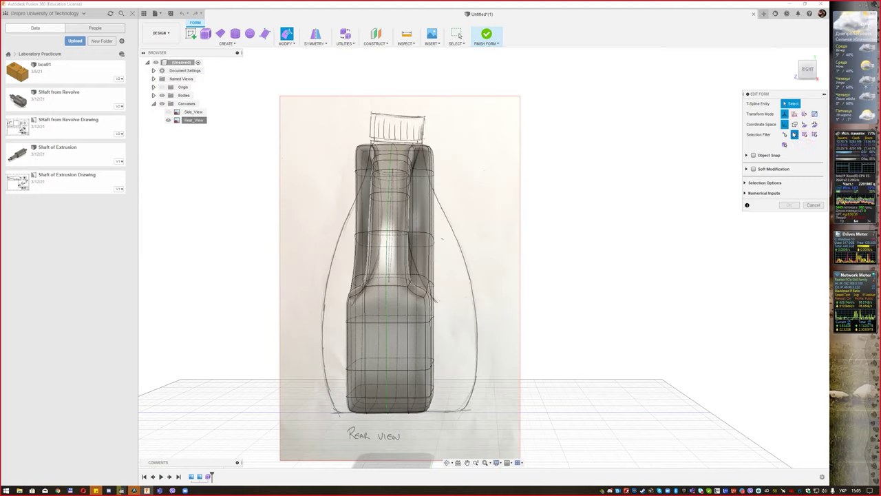
{"action": "left_click_drag", "start_coordinate": [345, 139], "coordinate": [448, 183]}
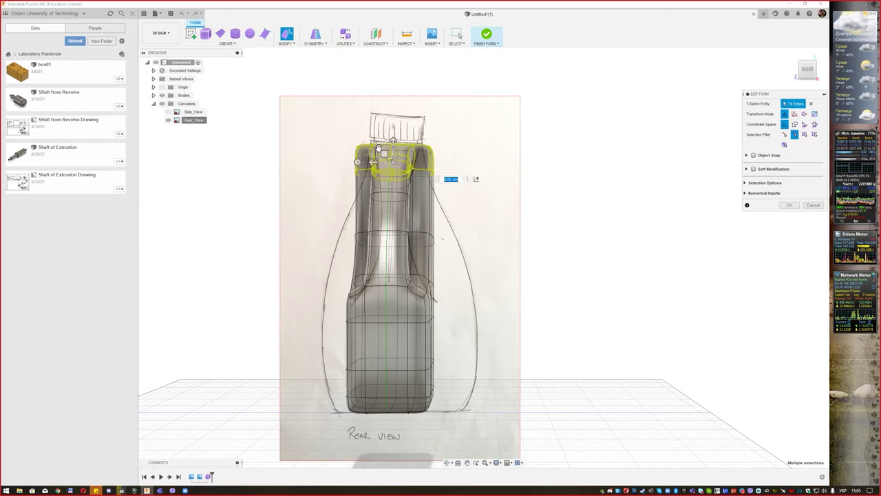
{"action": "mouse_move", "coordinate": [384, 153]}
{"action": "left_mouse_down"}
{"action": "mouse_move", "coordinate": [374, 142]}
{"action": "mouse_move", "coordinate": [395, 141]}
{"action": "left_mouse_up"}
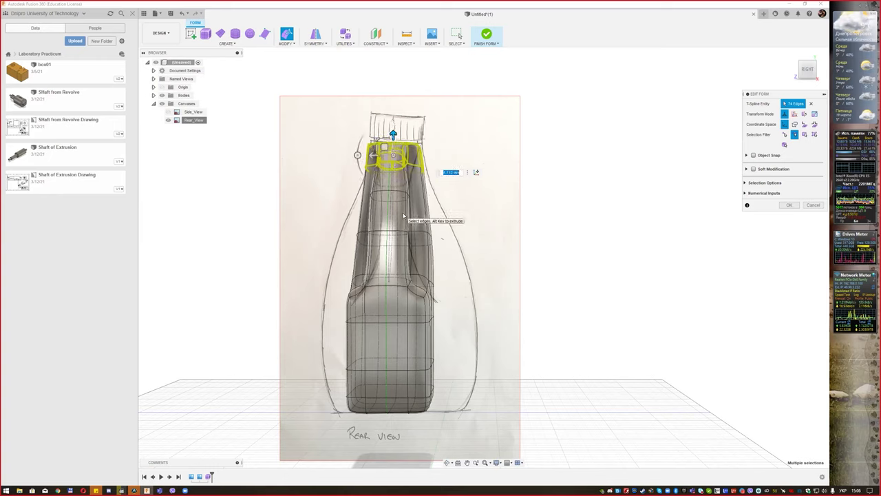
- Scale the shoulder edge loop and the loop below it outward to bulge the body
{"action": "left_click", "coordinate": [454, 194]}
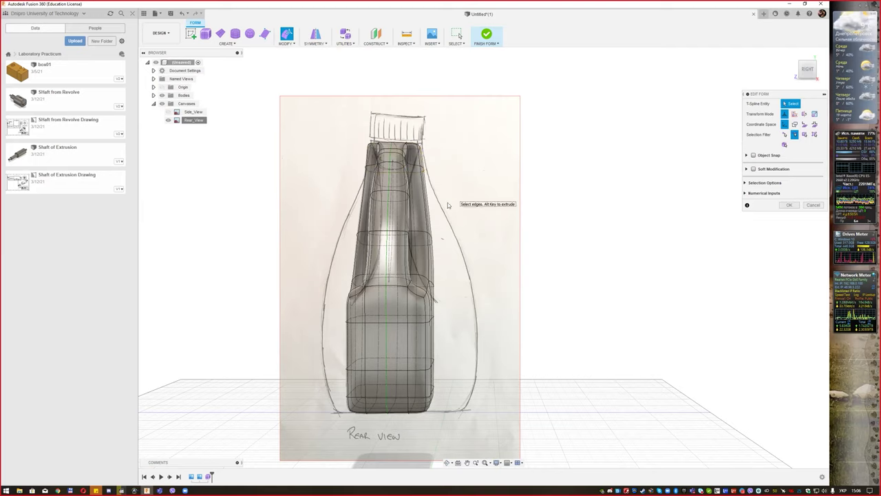
{"action": "double_click", "coordinate": [419, 233]}
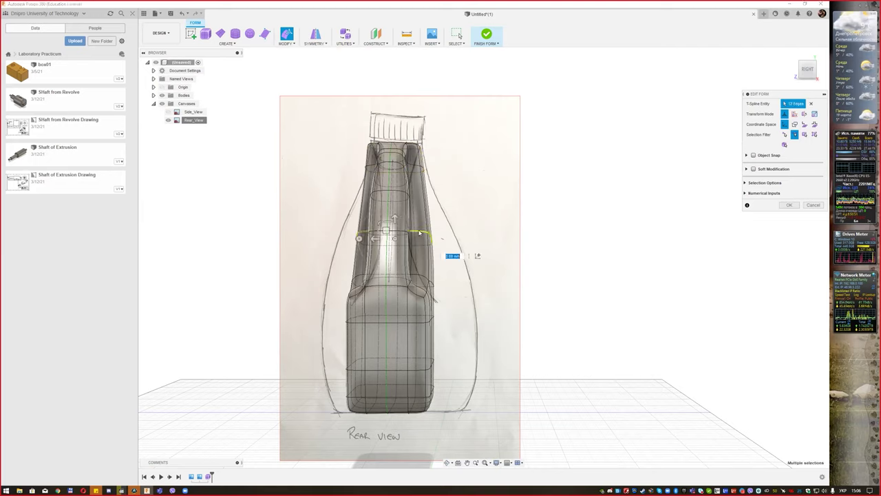
{"action": "left_click_drag", "start_coordinate": [379, 224], "coordinate": [377, 222]}
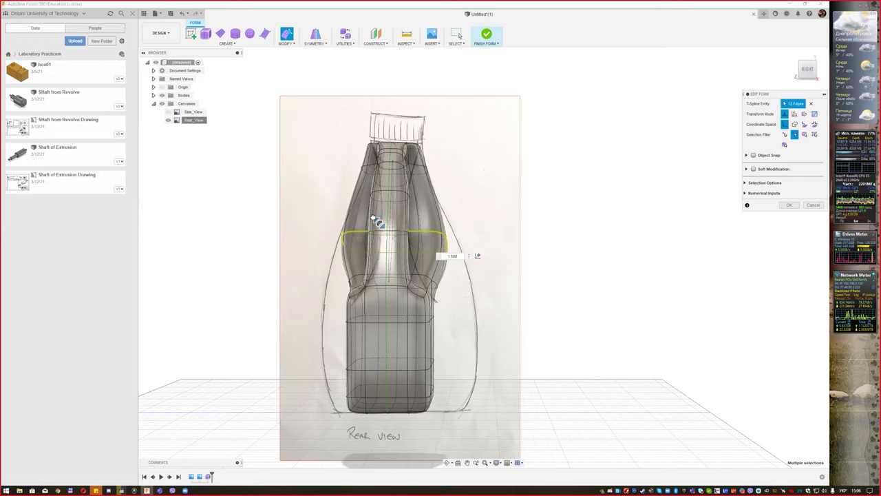
{"action": "double_click", "coordinate": [421, 275]}
{"action": "left_click_drag", "start_coordinate": [374, 262], "coordinate": [362, 249]}
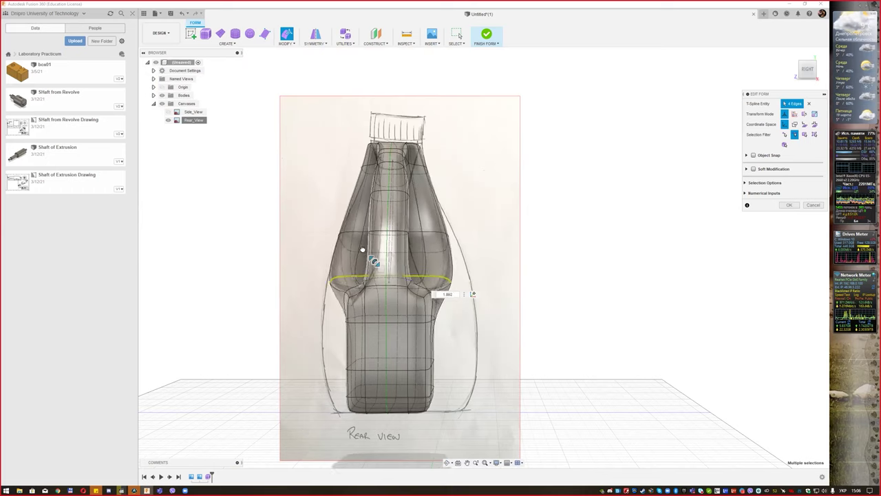
- Scale the lower body and base edge loops outward toward the sketch outline
{"action": "double_click", "coordinate": [396, 320]}
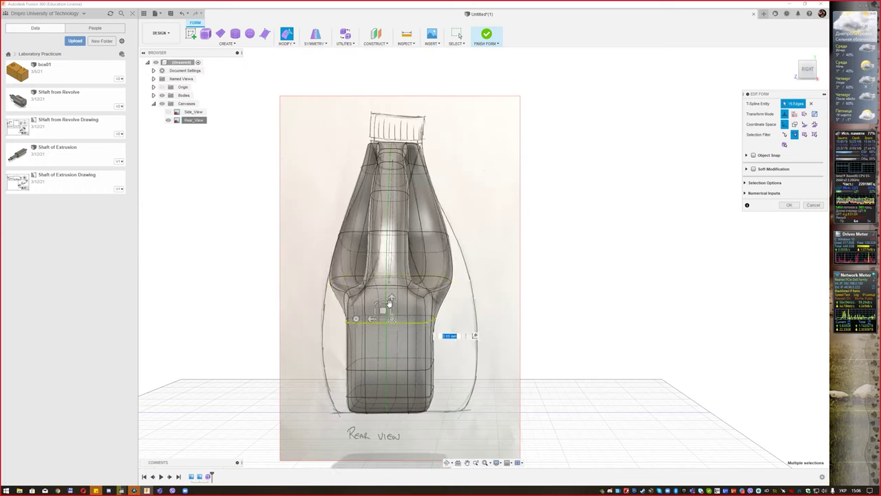
{"action": "mouse_move", "coordinate": [376, 303]}
{"action": "left_mouse_down"}
{"action": "mouse_move", "coordinate": [363, 287]}
{"action": "mouse_move", "coordinate": [387, 343]}
{"action": "left_mouse_up"}
{"action": "left_click", "coordinate": [406, 372]}
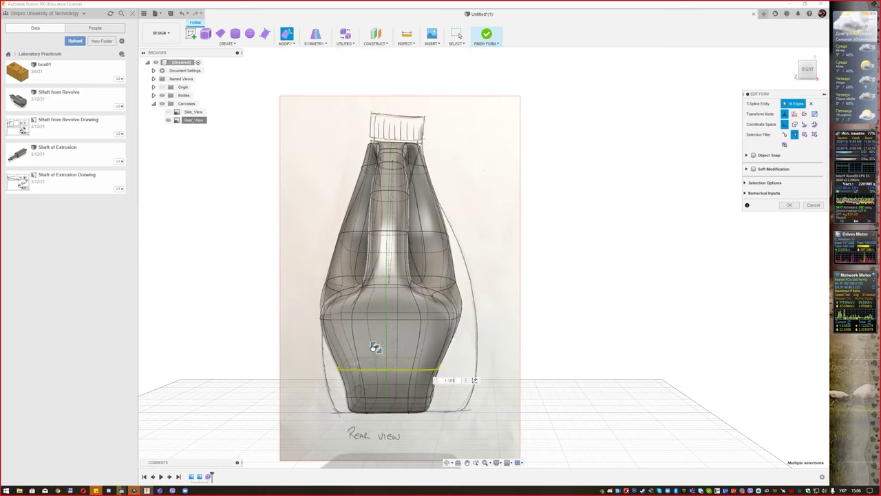
{"action": "left_click_drag", "start_coordinate": [376, 349], "coordinate": [384, 388]}
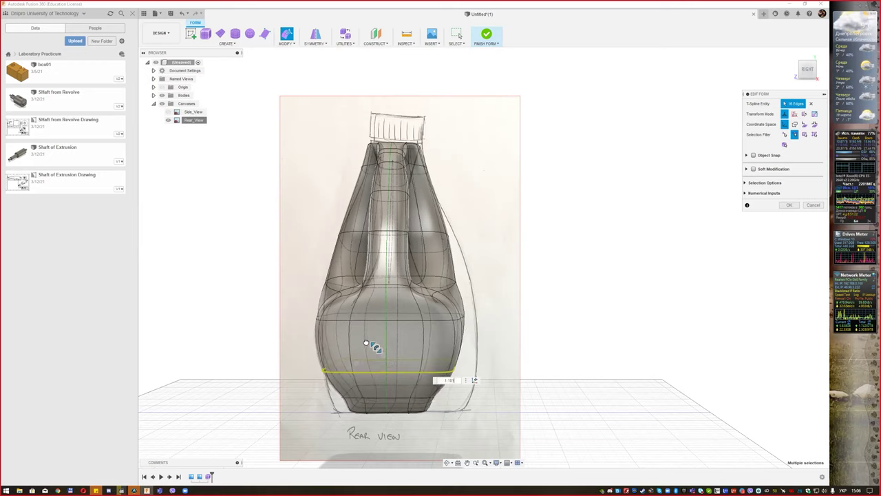
{"action": "double_click", "coordinate": [376, 398]}
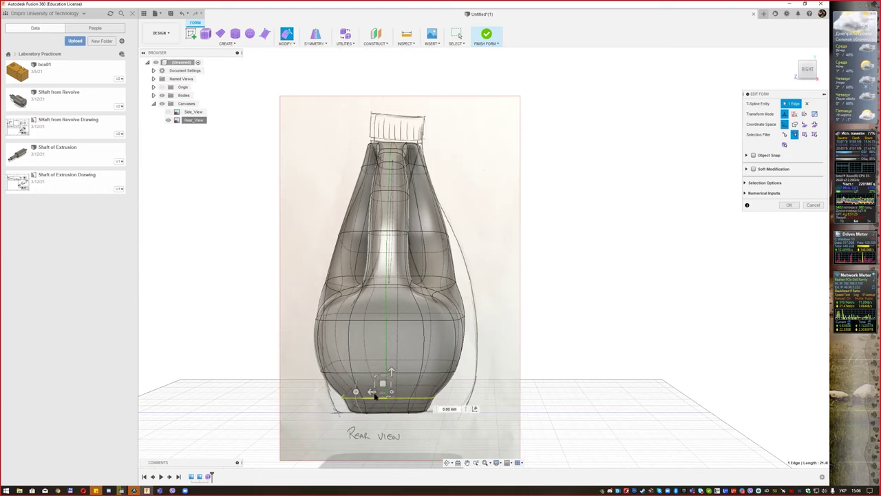
{"action": "left_click_drag", "start_coordinate": [375, 376], "coordinate": [372, 375]}
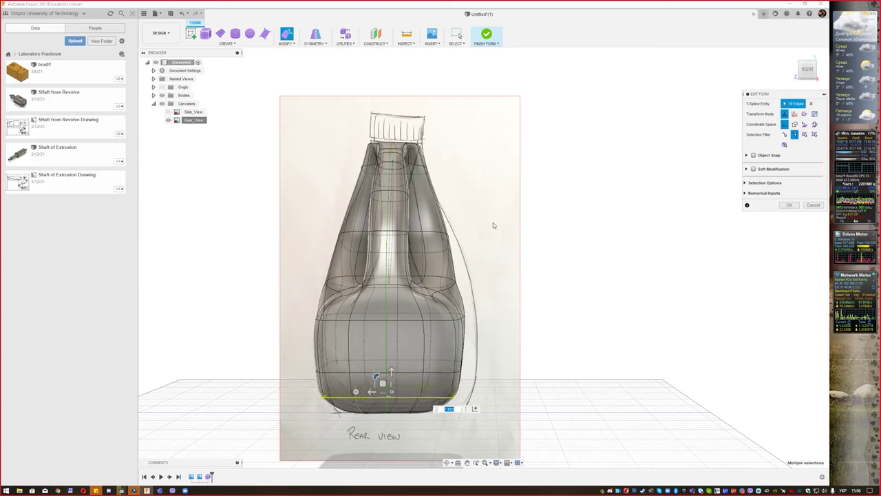
- Push two side edges at the waist outward to the sketch, then select a pair of side faces
{"action": "middle_click_drag", "start_coordinate": [519, 278], "coordinate": [525, 289], "text": "shift"}
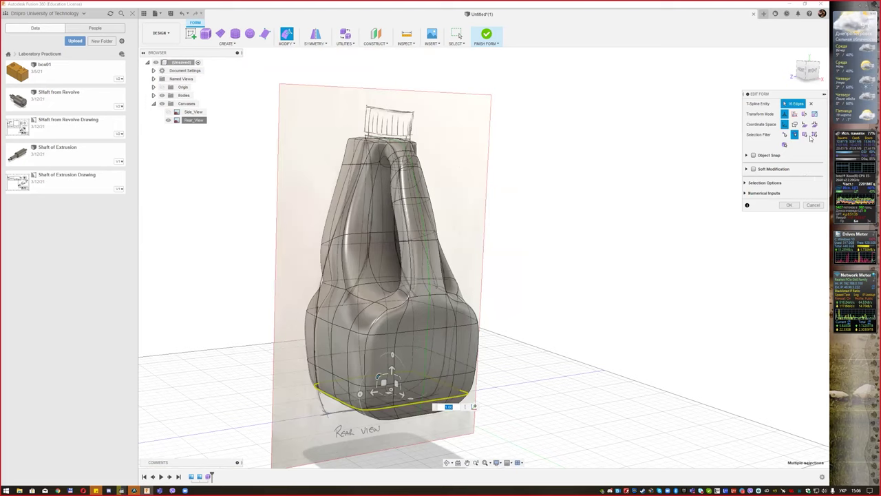
{"action": "left_click", "coordinate": [327, 284]}
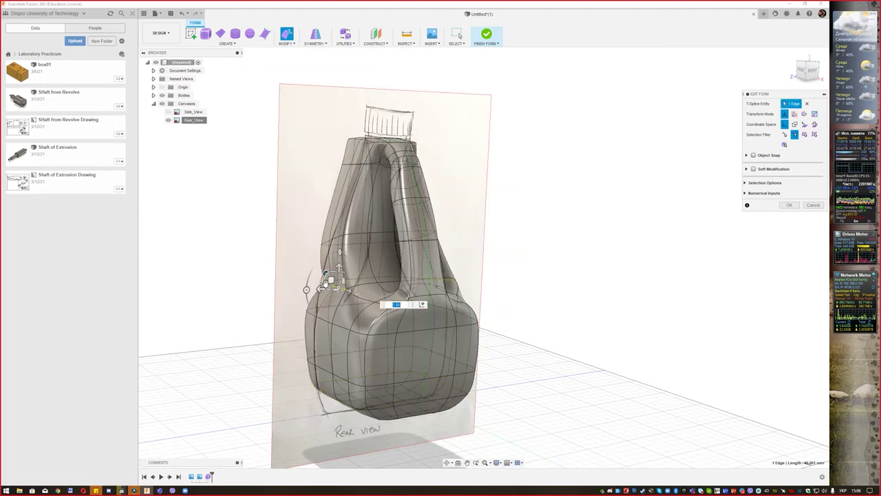
{"action": "mouse_move", "coordinate": [343, 294]}
{"action": "middle_mouse_down", "text": "shift"}
{"action": "mouse_move", "coordinate": [486, 305]}
{"action": "mouse_move", "coordinate": [296, 282]}
{"action": "middle_mouse_up", "text": "shift"}
{"action": "left_click", "coordinate": [326, 288], "text": "shift"}
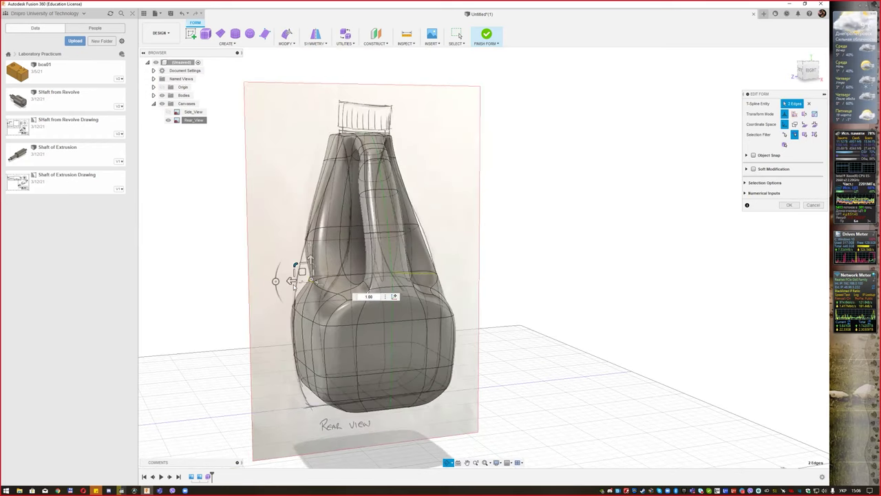
{"action": "left_click_drag", "start_coordinate": [291, 281], "coordinate": [278, 282]}
{"action": "mouse_move", "coordinate": [494, 291]}
{"action": "middle_mouse_down", "text": "shift"}
{"action": "mouse_move", "coordinate": [402, 253]}
{"action": "mouse_move", "coordinate": [419, 262]}
{"action": "middle_mouse_up", "text": "shift"}
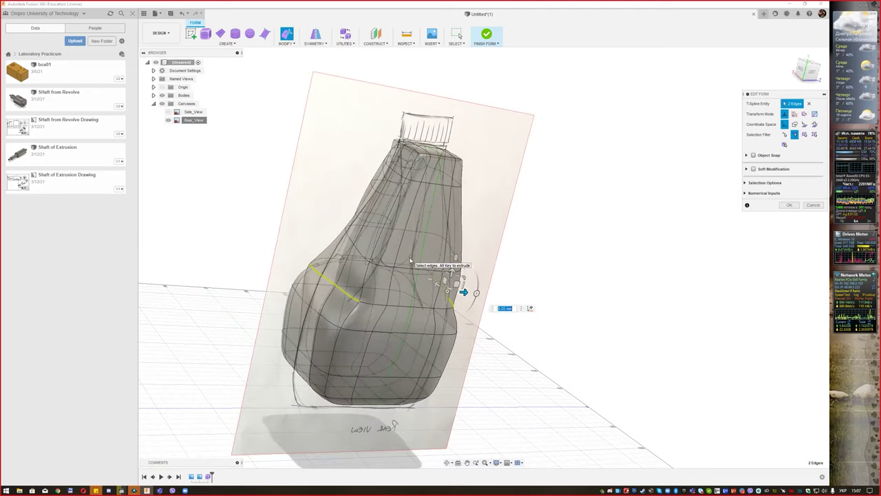
{"action": "left_click", "coordinate": [804, 134]}
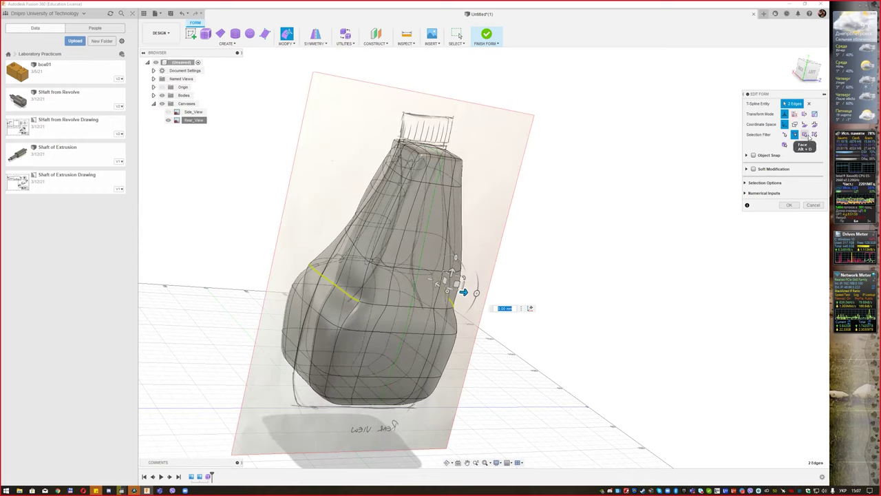
{"action": "left_click", "coordinate": [421, 198]}
- Extend the face selection down the jug side, drag a lower face to reshape it, and commit
{"action": "left_click", "coordinate": [397, 323], "text": "shift"}
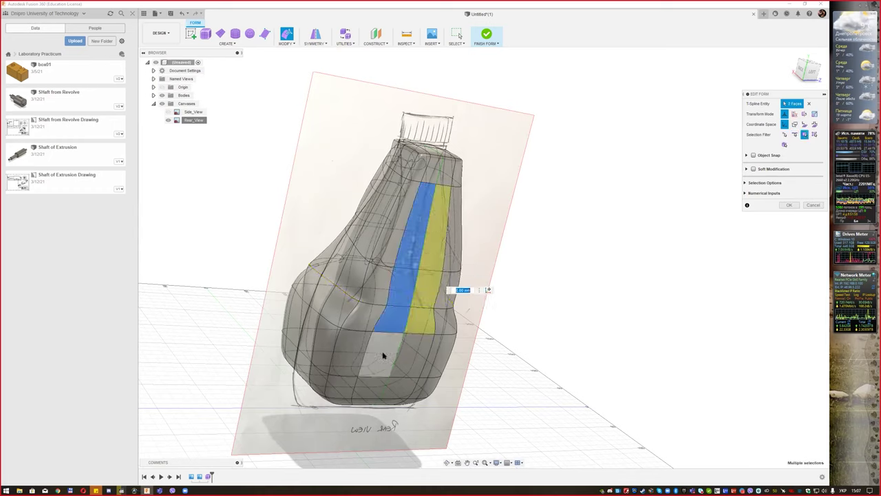
{"action": "left_click", "coordinate": [377, 354], "text": "shift"}
{"action": "left_click", "coordinate": [382, 386], "text": "shift"}
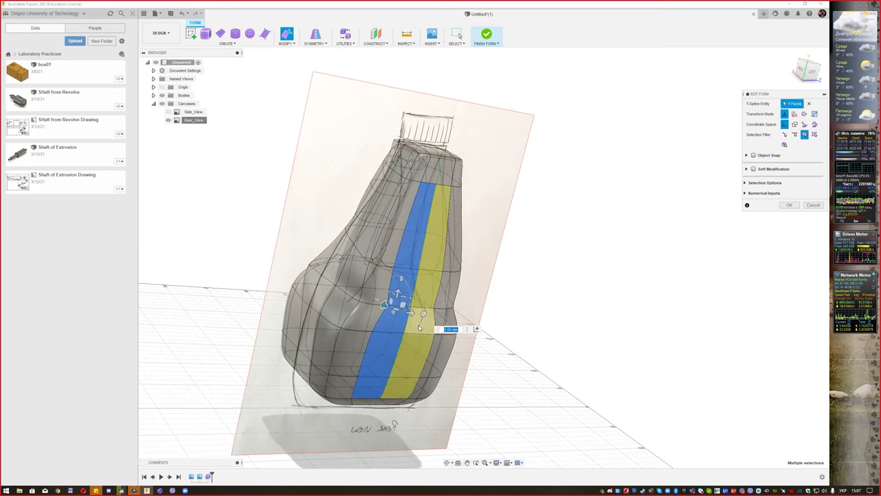
{"action": "middle_click_drag", "start_coordinate": [477, 358], "coordinate": [536, 364], "text": "shift"}
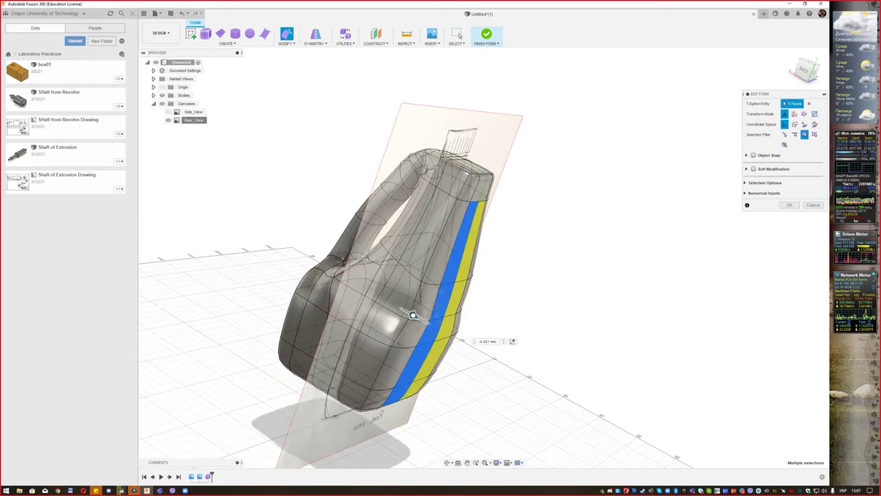
{"action": "mouse_move", "coordinate": [413, 364]}
{"action": "middle_mouse_down", "text": "shift"}
{"action": "mouse_move", "coordinate": [565, 320]}
{"action": "mouse_move", "coordinate": [600, 348]}
{"action": "mouse_move", "coordinate": [596, 335]}
{"action": "mouse_move", "coordinate": [585, 338]}
{"action": "middle_mouse_up", "text": "shift"}
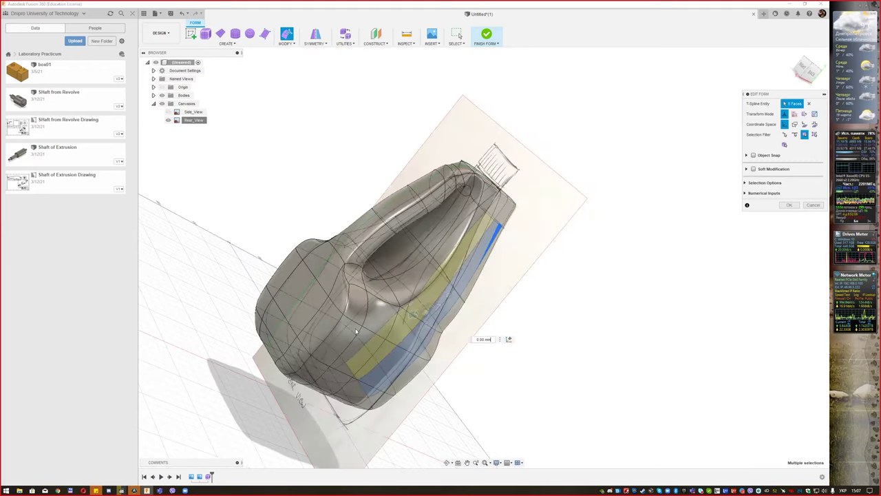
{"action": "left_click", "coordinate": [296, 298]}
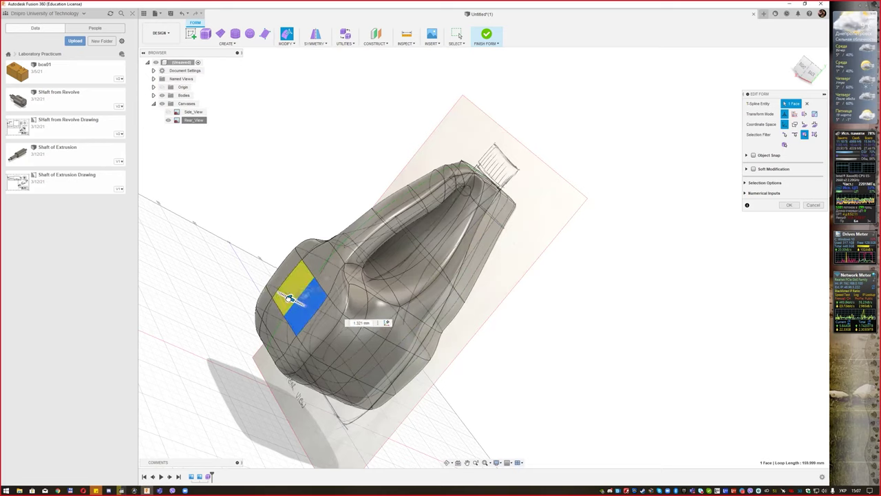
{"action": "left_click_drag", "start_coordinate": [291, 299], "coordinate": [291, 292]}
{"action": "mouse_move", "coordinate": [510, 314]}
{"action": "middle_mouse_down", "text": "shift"}
{"action": "mouse_move", "coordinate": [487, 301]}
{"action": "mouse_move", "coordinate": [323, 354]}
{"action": "middle_mouse_up", "text": "shift"}
{"action": "left_click", "coordinate": [784, 206]}
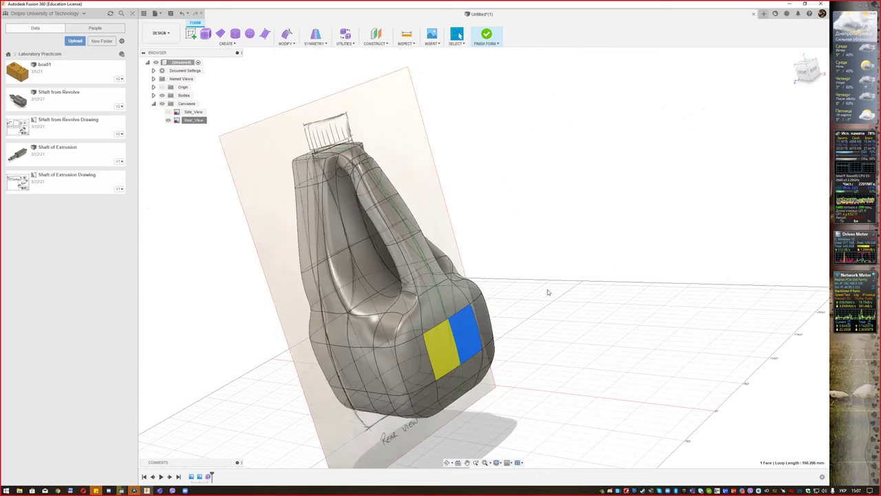
{"action": "mouse_move", "coordinate": [568, 254]}
{"action": "middle_mouse_down", "text": "shift"}
{"action": "mouse_move", "coordinate": [582, 241]}
{"action": "mouse_move", "coordinate": [203, 138]}
{"action": "middle_mouse_up", "text": "shift"}
- Hide the Rear_View canvas and show the Side_View canvas behind the jug
{"action": "left_click", "coordinate": [167, 120]}
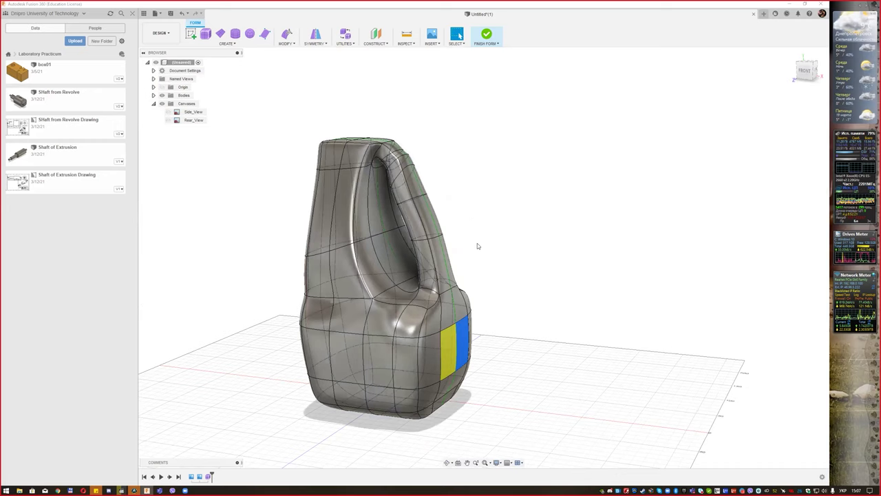
{"action": "mouse_move", "coordinate": [509, 244]}
{"action": "middle_mouse_down", "text": "shift"}
{"action": "mouse_move", "coordinate": [533, 244]}
{"action": "mouse_move", "coordinate": [523, 258]}
{"action": "middle_mouse_up", "text": "shift"}
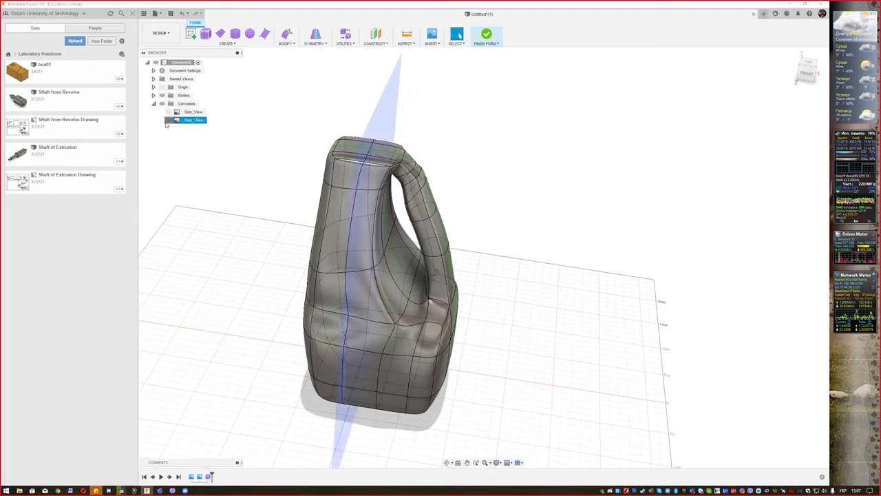
{"action": "left_click", "coordinate": [167, 121]}
{"action": "middle_click_drag", "start_coordinate": [350, 200], "coordinate": [228, 153], "text": "shift"}
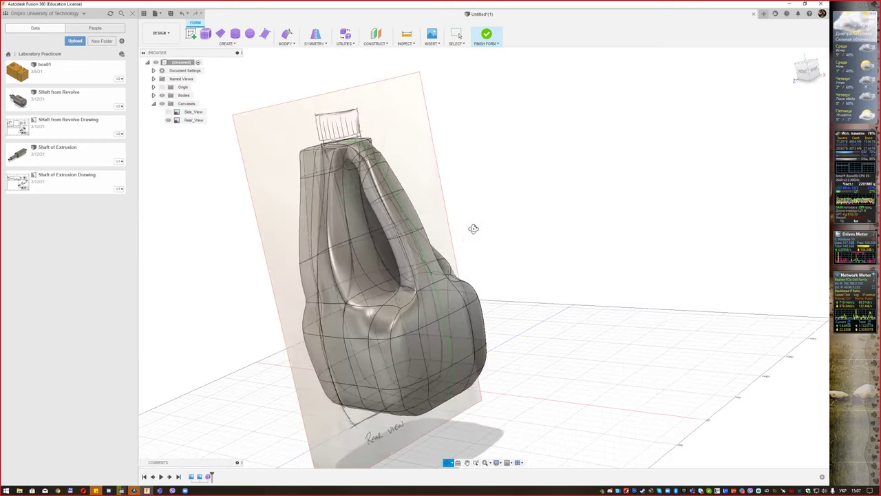
{"action": "left_click", "coordinate": [169, 121]}
{"action": "left_click", "coordinate": [168, 112]}
{"action": "mouse_move", "coordinate": [290, 172]}
{"action": "middle_mouse_down", "text": "shift"}
{"action": "mouse_move", "coordinate": [419, 157]}
{"action": "mouse_move", "coordinate": [420, 165]}
{"action": "mouse_move", "coordinate": [421, 155]}
{"action": "mouse_move", "coordinate": [422, 166]}
{"action": "middle_mouse_up", "text": "shift"}
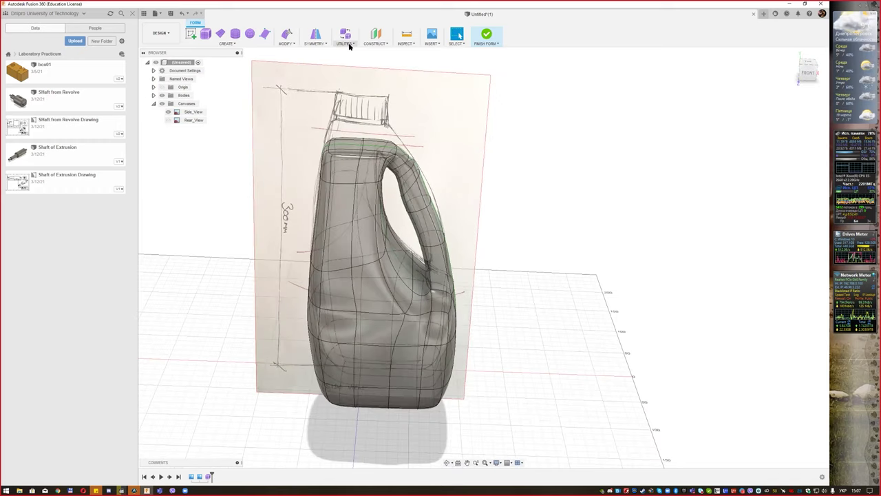
{"action": "left_click", "coordinate": [375, 43]}
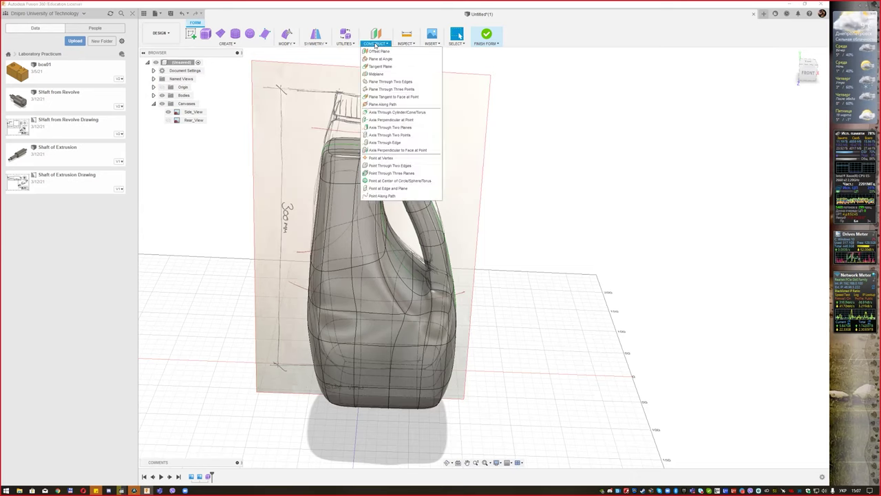
- Create an offset plane 262.59 mm above the base plane at the jug's neck
{"action": "left_click", "coordinate": [378, 51]}
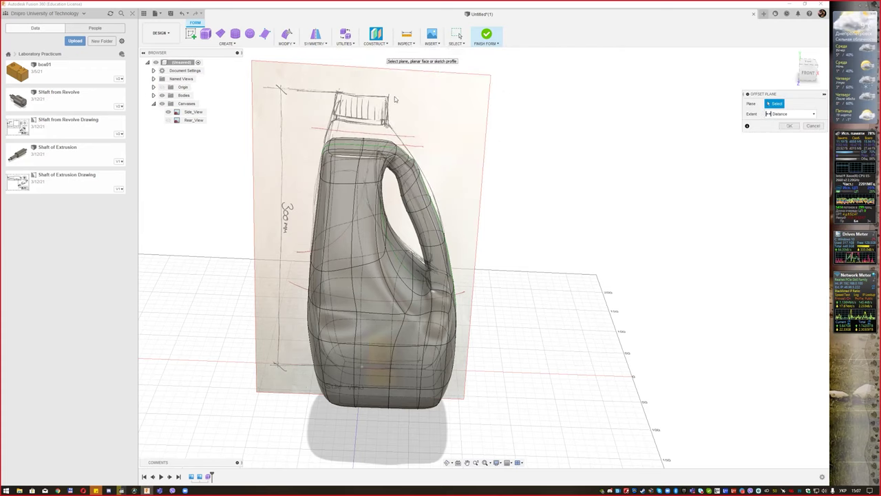
{"action": "middle_click_drag", "start_coordinate": [535, 347], "coordinate": [525, 365], "text": "shift"}
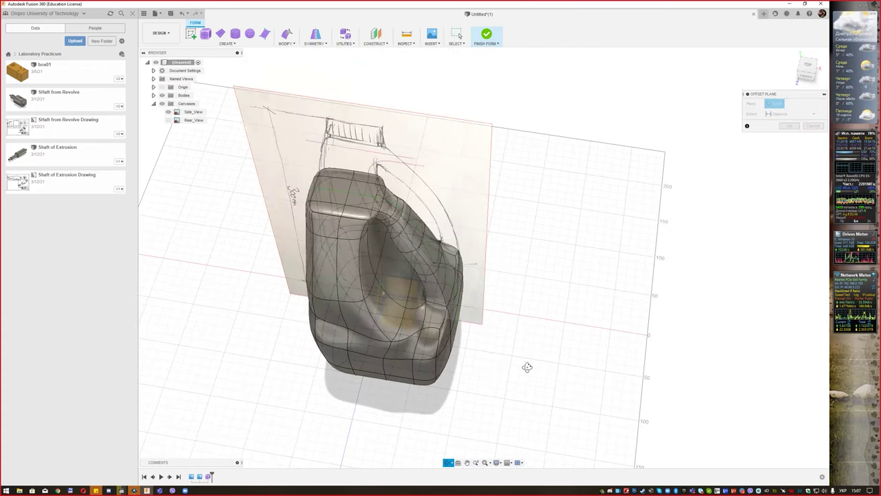
{"action": "left_click", "coordinate": [403, 321]}
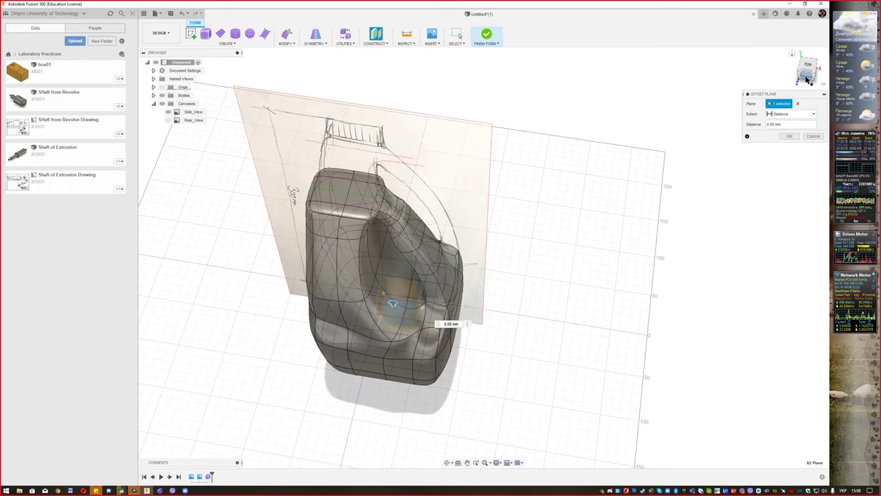
{"action": "left_click", "coordinate": [808, 81]}
{"action": "left_click_drag", "start_coordinate": [378, 430], "coordinate": [379, 143]}
{"action": "middle_click_drag", "start_coordinate": [442, 148], "coordinate": [443, 156], "text": "shift"}
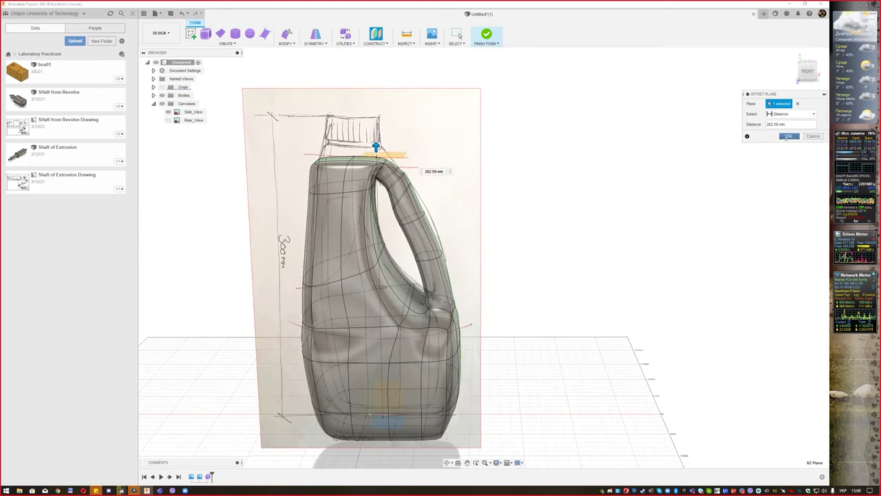
{"action": "left_click", "coordinate": [788, 137]}
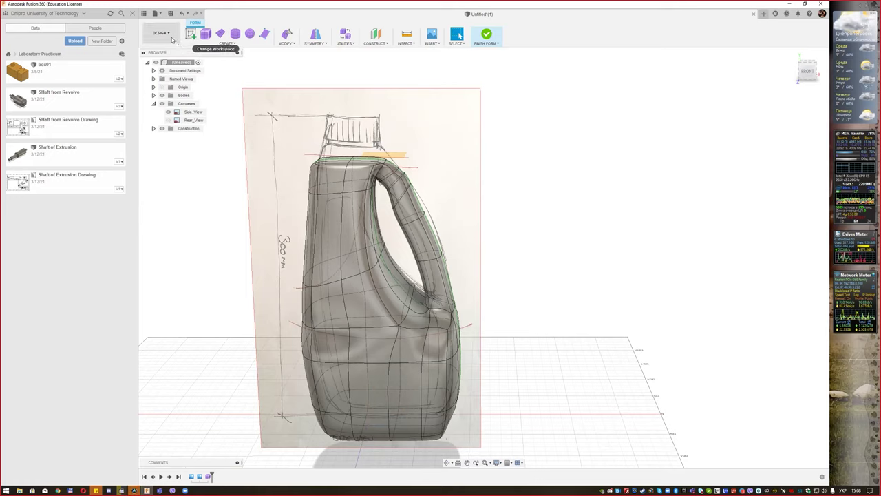
- Finish the T-spline form and start a sketch on the neck plane, viewed straight on
{"action": "left_click", "coordinate": [486, 35]}
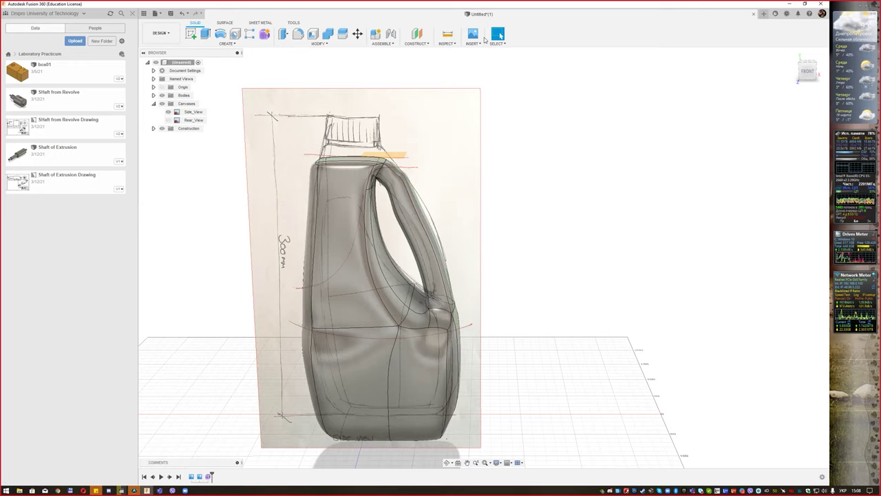
{"action": "left_click", "coordinate": [190, 34]}
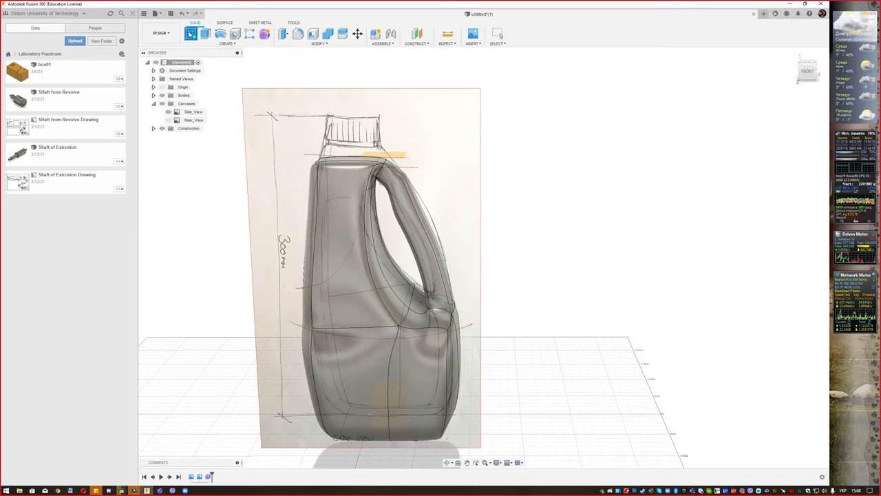
{"action": "left_click", "coordinate": [391, 155]}
{"action": "left_click", "coordinate": [801, 124]}
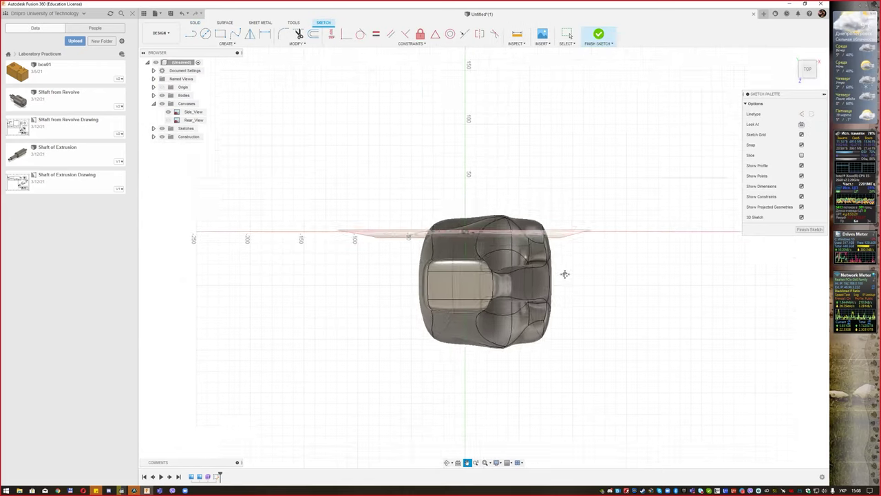
{"action": "scroll", "coordinate": [428, 234], "scroll_direction": "up", "scroll_amount": 2}
{"action": "scroll", "coordinate": [428, 234], "scroll_direction": "up", "scroll_amount": 2}
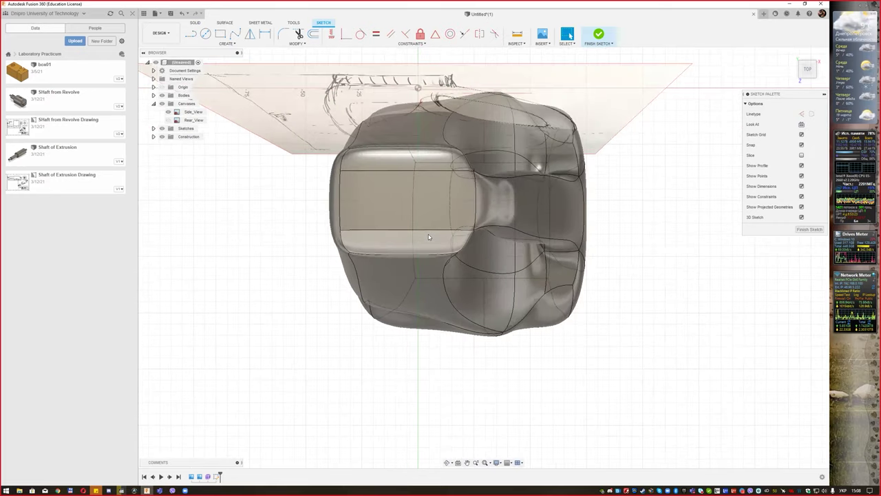
{"action": "scroll", "coordinate": [428, 234], "scroll_direction": "up", "scroll_amount": 3}
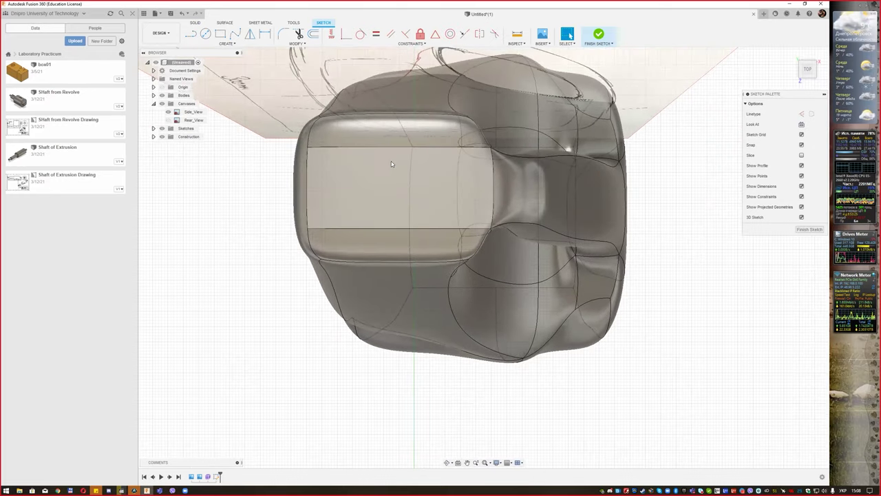
- Draw a 25 mm diameter circle centred on the jug top
{"action": "left_click", "coordinate": [206, 35]}
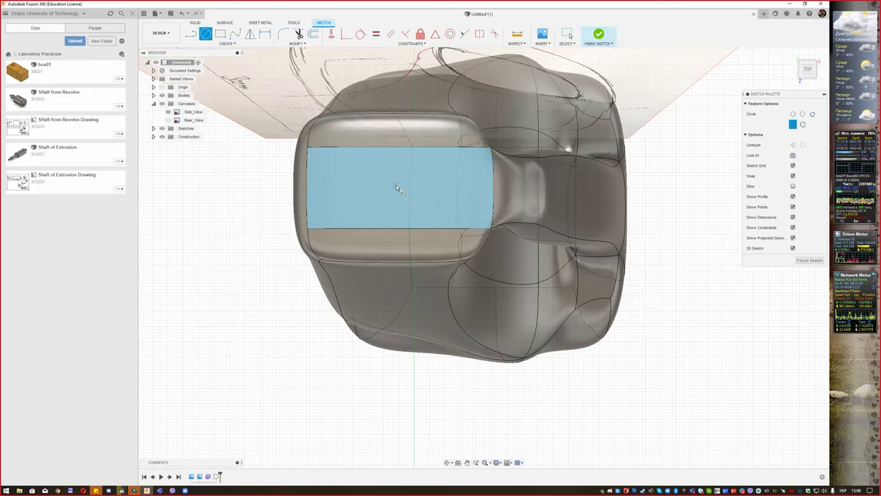
{"action": "left_click", "coordinate": [395, 185]}
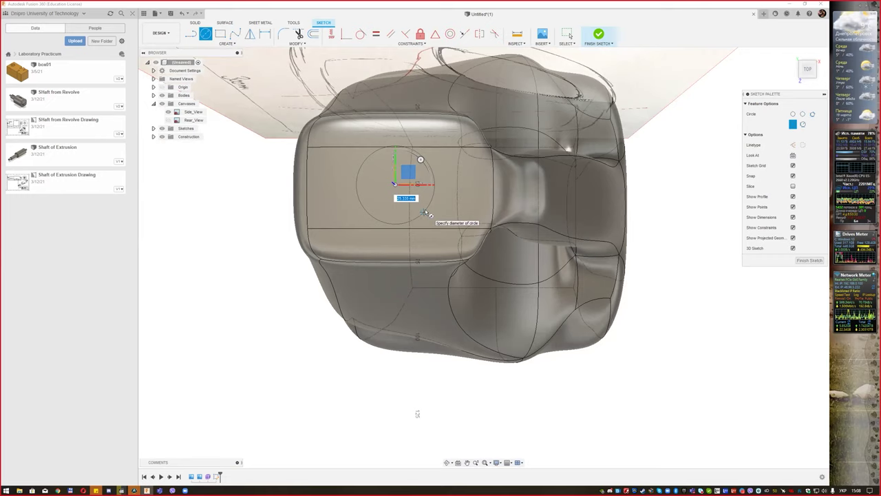
{"action": "type", "text": "25"}
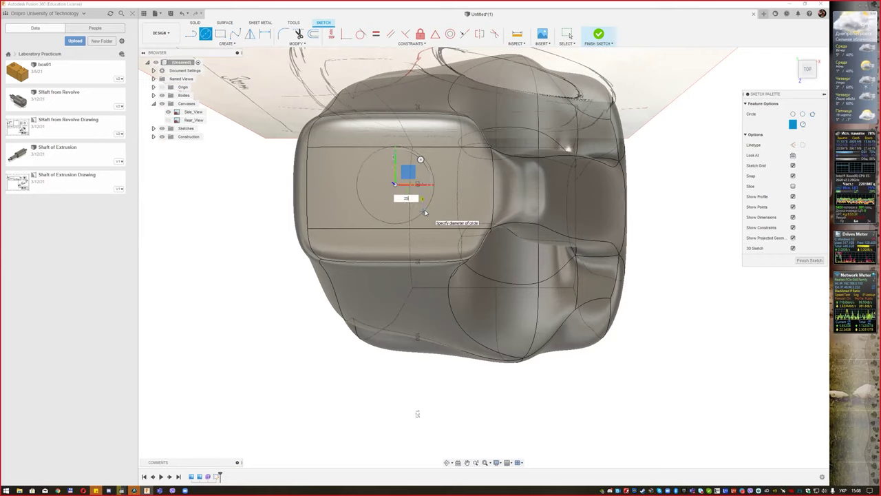
{"action": "key", "text": "Return"}
{"action": "key", "text": "Escape"}
{"action": "left_click", "coordinate": [406, 157]}
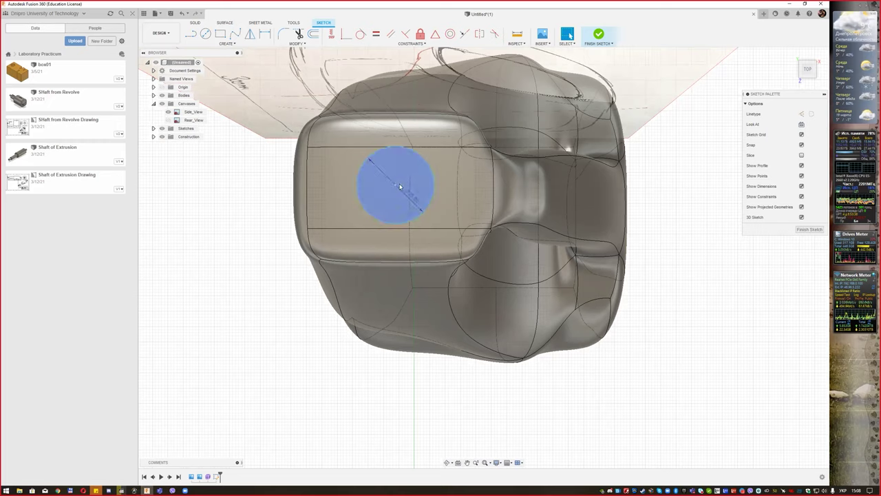
{"action": "left_click", "coordinate": [398, 186]}
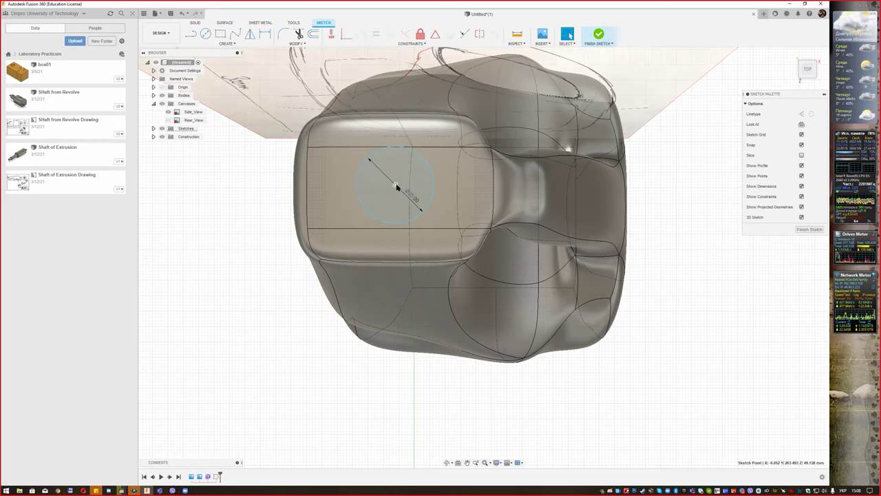
{"action": "left_click", "coordinate": [394, 193]}
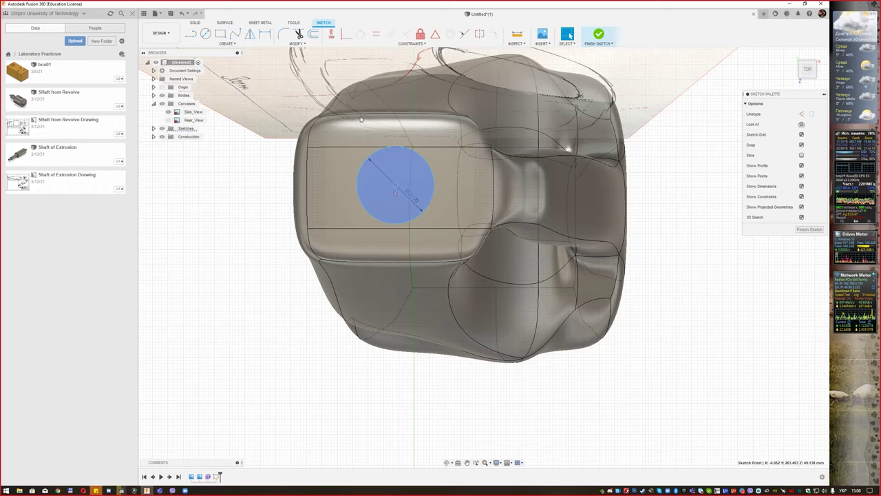
{"action": "key", "text": "Escape"}
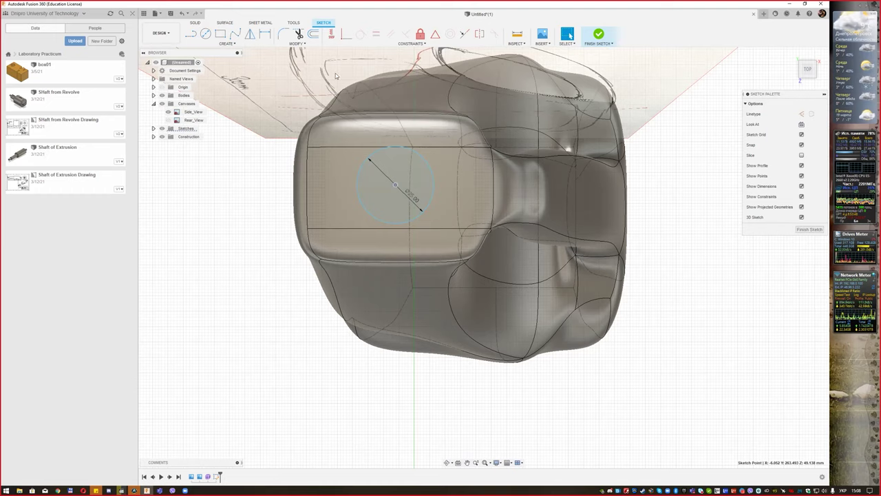
- Check the circle's profile and edge selections, then finish the sketch
{"action": "left_click", "coordinate": [305, 45]}
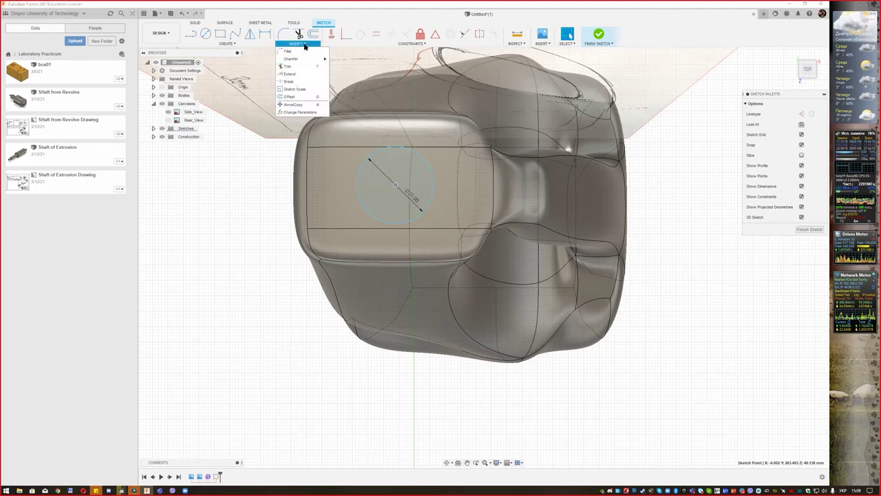
{"action": "left_click", "coordinate": [305, 45]}
{"action": "left_click", "coordinate": [396, 167]}
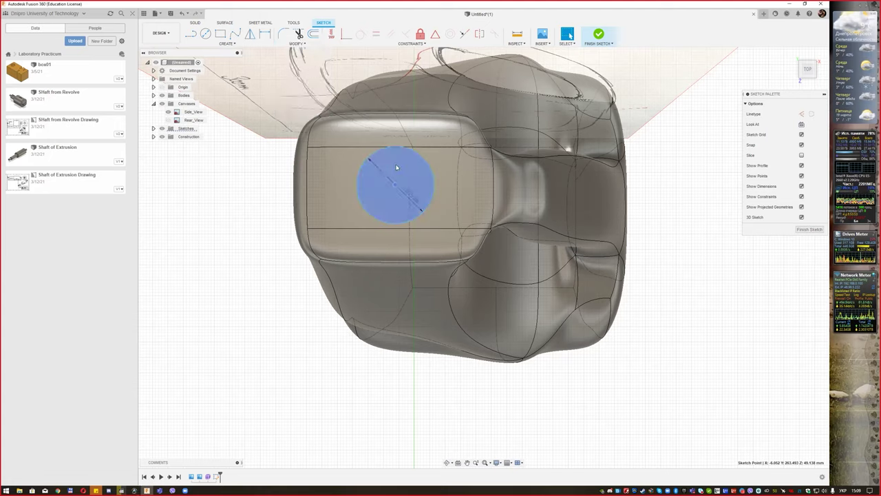
{"action": "left_click", "coordinate": [407, 163]}
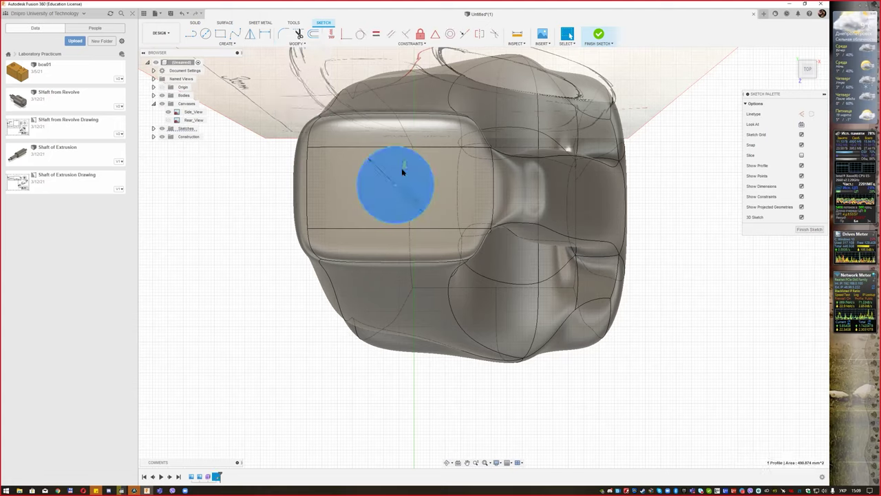
{"action": "left_click", "coordinate": [425, 163]}
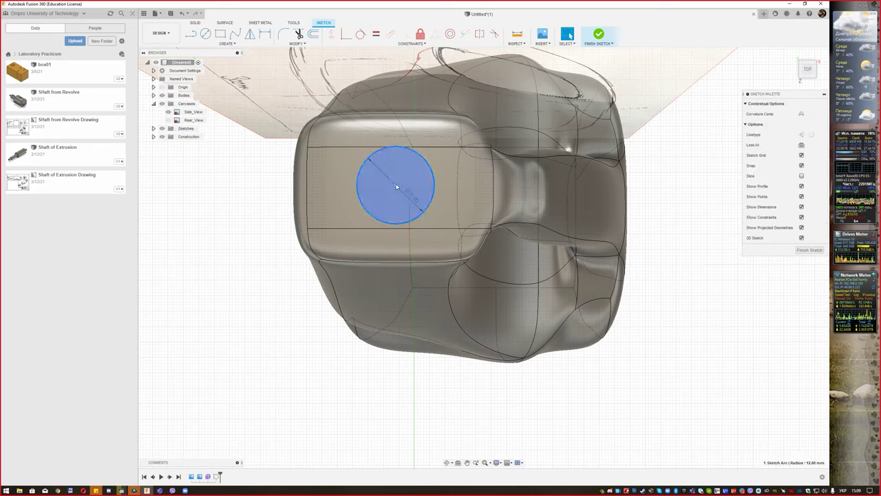
{"action": "key", "text": "Escape"}
{"action": "left_click", "coordinate": [430, 170]}
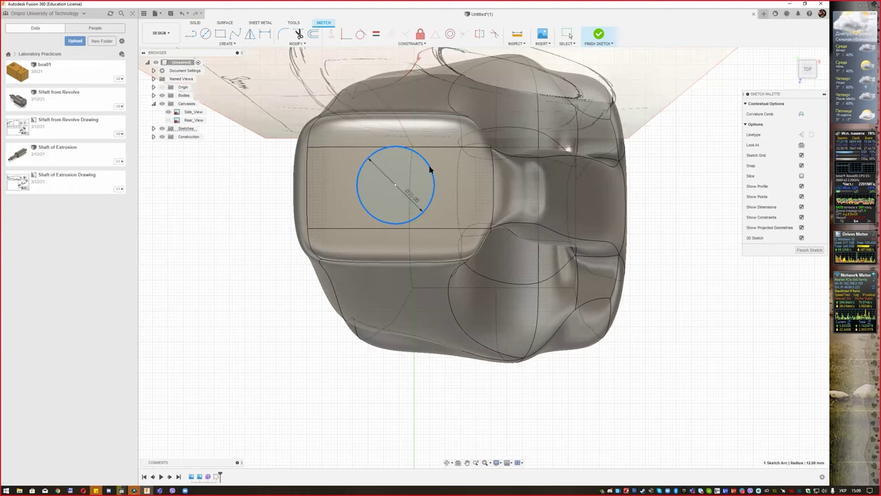
{"action": "left_click", "coordinate": [598, 34]}
{"action": "mouse_move", "coordinate": [518, 230]}
{"action": "middle_mouse_down", "text": "shift"}
{"action": "mouse_move", "coordinate": [549, 142]}
{"action": "mouse_move", "coordinate": [464, 305]}
{"action": "mouse_move", "coordinate": [413, 142]}
{"action": "middle_mouse_up", "text": "shift"}
{"action": "scroll", "coordinate": [413, 141], "scroll_direction": "down", "scroll_amount": 2}
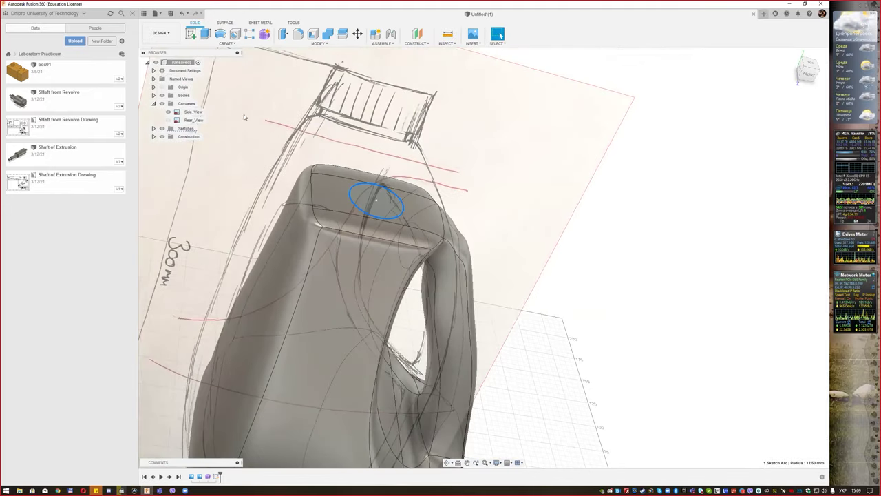
- Extrude the circle about 30 mm upward, joined to the jug, forming a cylindrical neck
{"action": "left_click", "coordinate": [205, 33]}
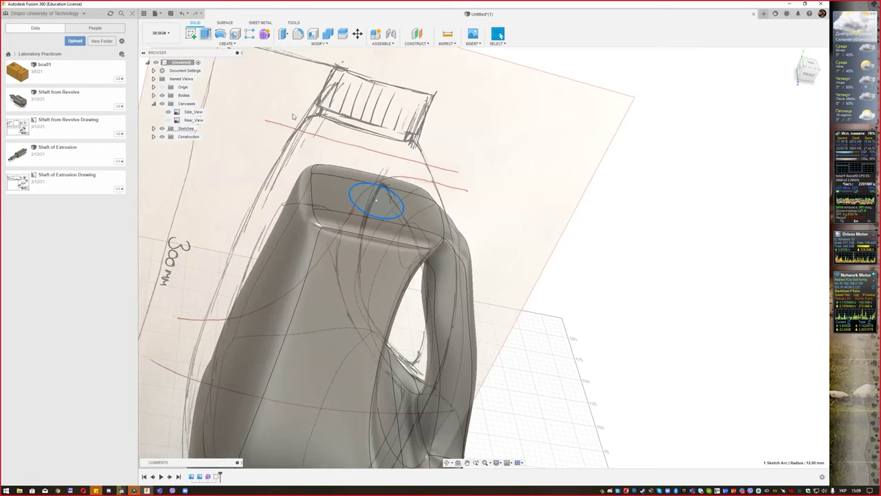
{"action": "left_click", "coordinate": [366, 198]}
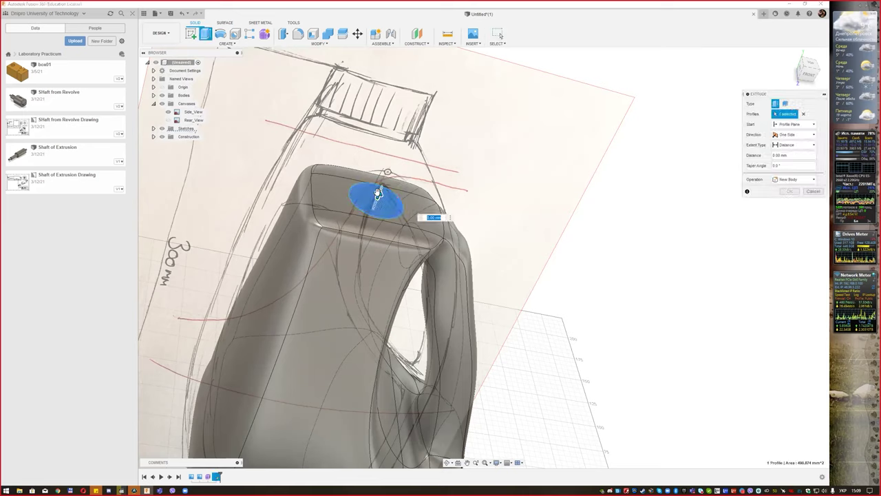
{"action": "mouse_move", "coordinate": [378, 194]}
{"action": "left_mouse_down"}
{"action": "mouse_move", "coordinate": [396, 154]}
{"action": "mouse_move", "coordinate": [411, 151]}
{"action": "left_mouse_up"}
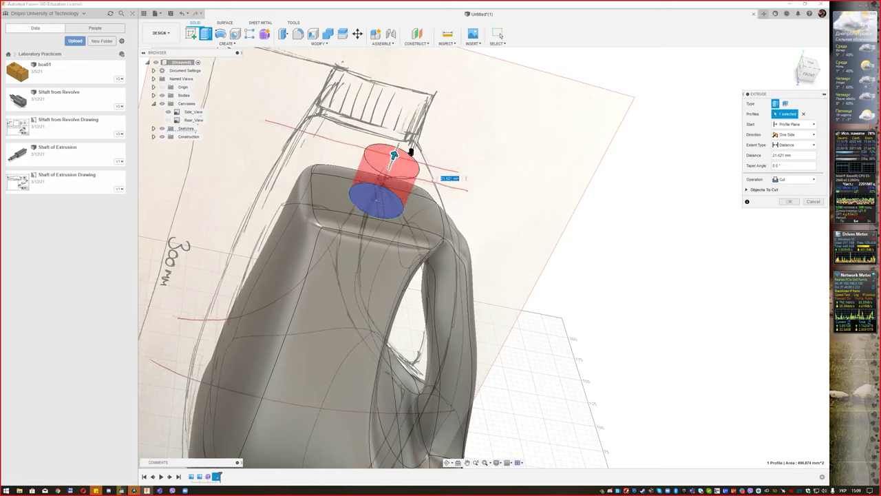
{"action": "left_click", "coordinate": [807, 75]}
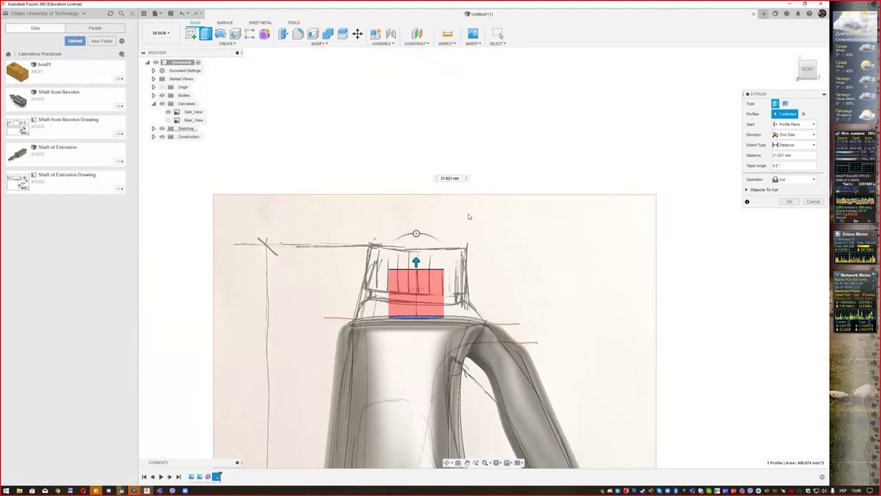
{"action": "left_click_drag", "start_coordinate": [416, 262], "coordinate": [415, 247]}
{"action": "left_click", "coordinate": [796, 180]}
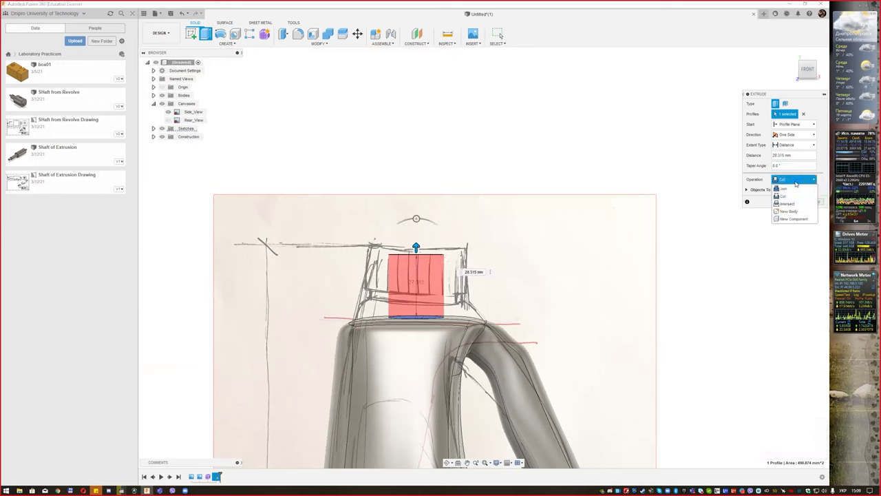
{"action": "left_click", "coordinate": [792, 190]}
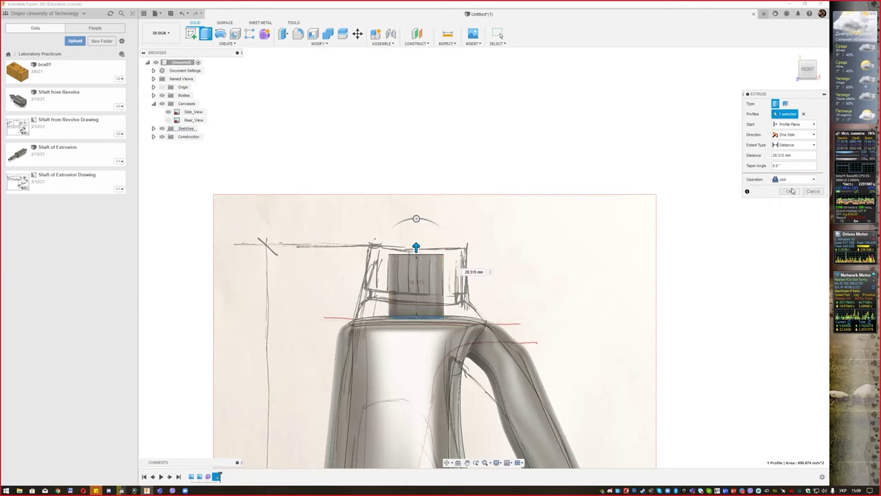
{"action": "left_click_drag", "start_coordinate": [415, 245], "coordinate": [416, 241]}
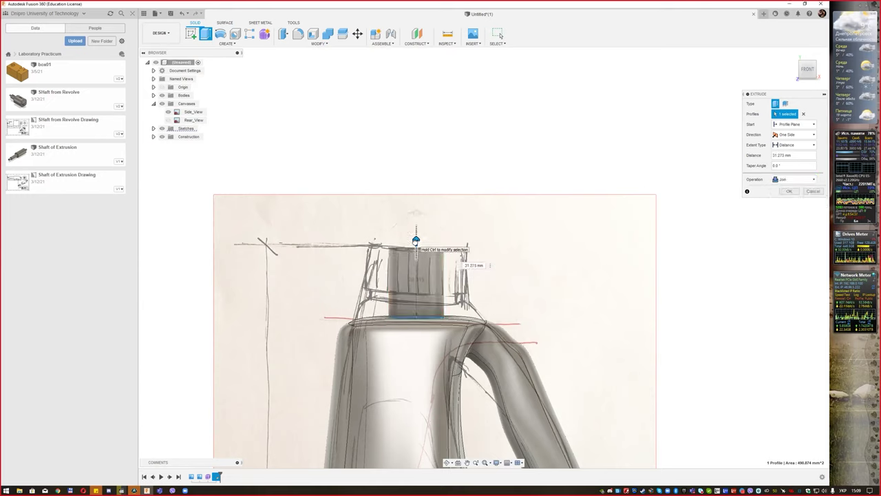
{"action": "middle_click_drag", "start_coordinate": [517, 262], "coordinate": [517, 260], "text": "shift"}
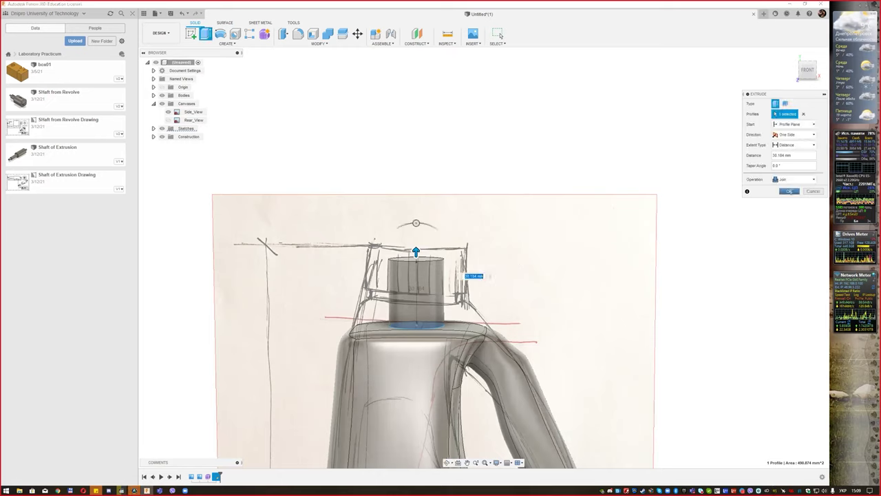
{"action": "left_click", "coordinate": [789, 191]}
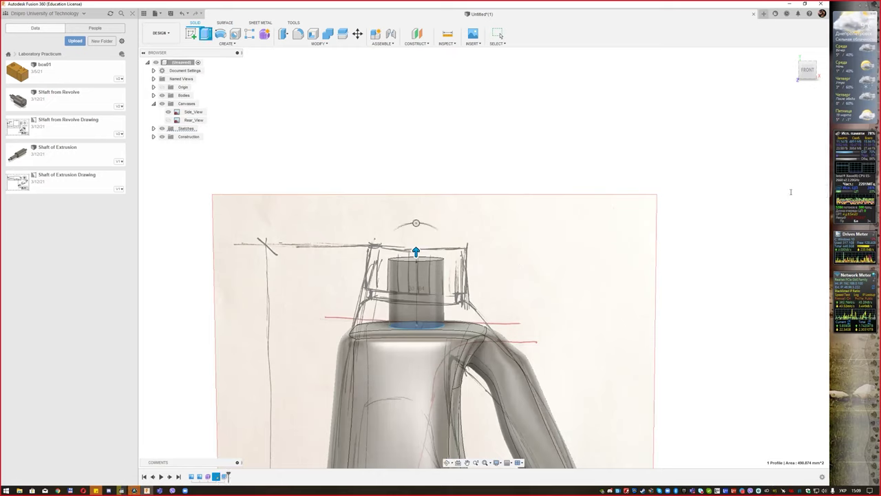
- Orbit around the jug for a close view of the neck-shoulder joint
{"action": "left_click", "coordinate": [514, 257]}
{"action": "mouse_move", "coordinate": [517, 273]}
{"action": "middle_mouse_down", "text": "shift"}
{"action": "mouse_move", "coordinate": [526, 299]}
{"action": "mouse_move", "coordinate": [550, 313]}
{"action": "middle_mouse_up", "text": "shift"}
{"action": "mouse_move", "coordinate": [446, 274]}
{"action": "middle_mouse_down", "text": "shift"}
{"action": "mouse_move", "coordinate": [439, 277]}
{"action": "mouse_move", "coordinate": [476, 252]}
{"action": "middle_mouse_up", "text": "shift"}
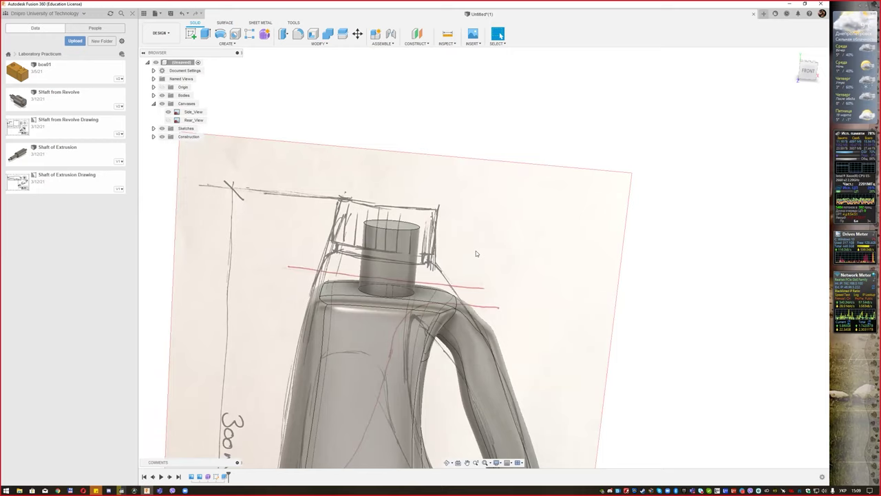
{"action": "left_click", "coordinate": [298, 33]}
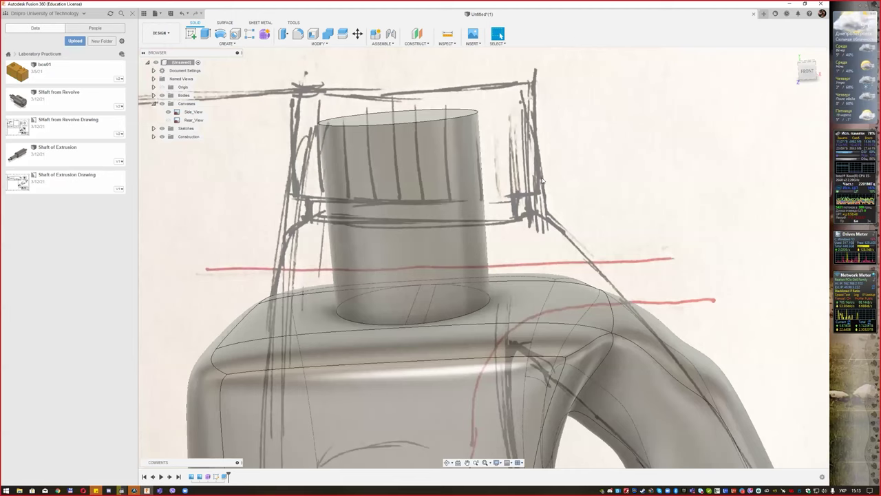
- Fillet the four neck-base edges at 5 mm radius, then orbit to check the rounded joint
{"action": "left_click", "coordinate": [297, 34]}
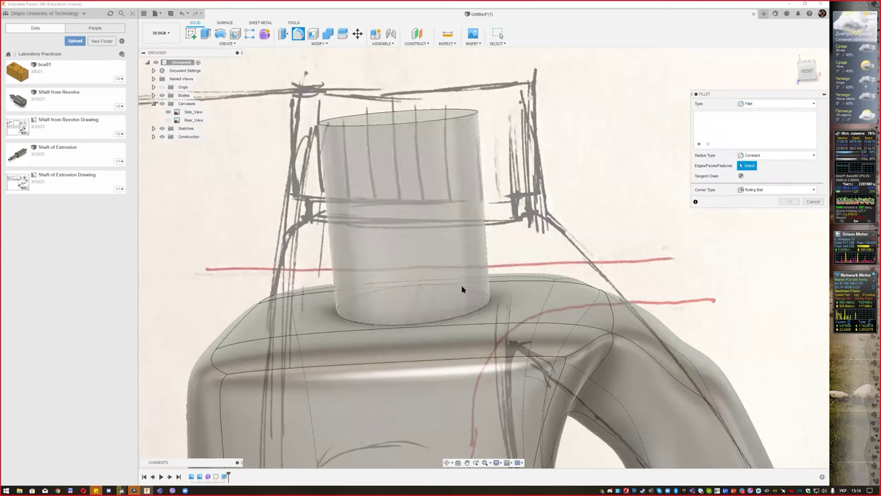
{"action": "left_click", "coordinate": [465, 319]}
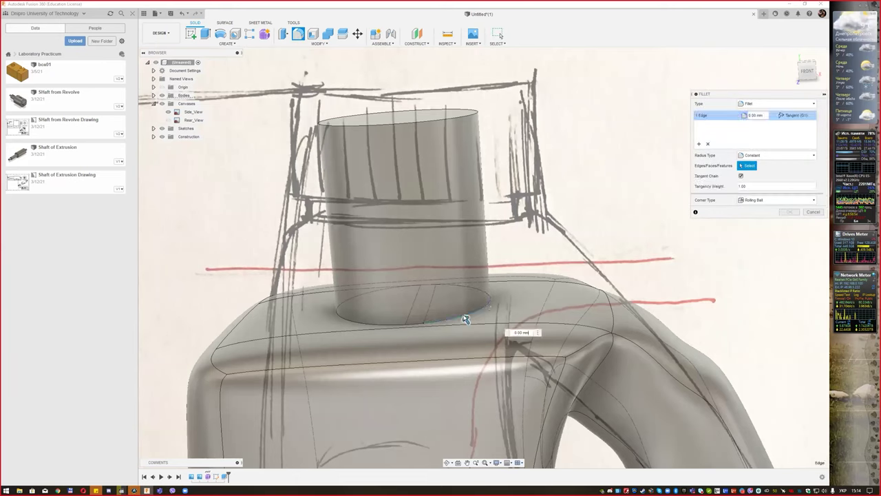
{"action": "left_click", "coordinate": [415, 321]}
{"action": "left_click", "coordinate": [386, 326]}
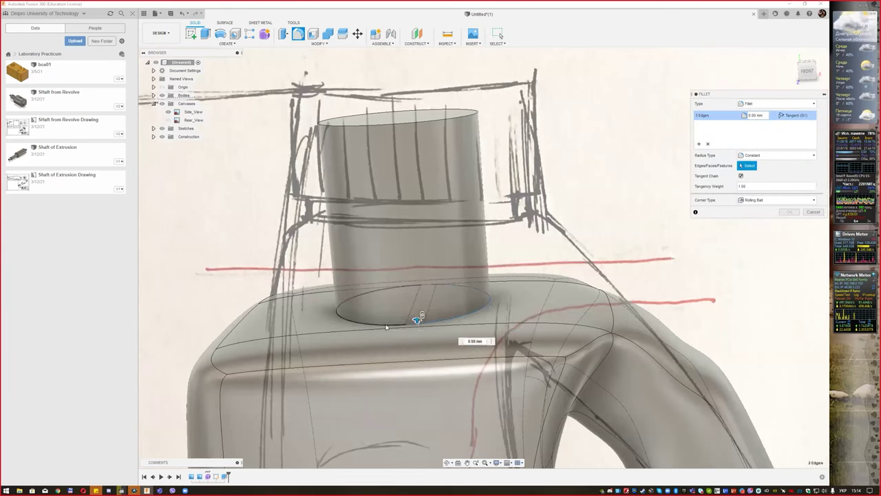
{"action": "left_click", "coordinate": [429, 287]}
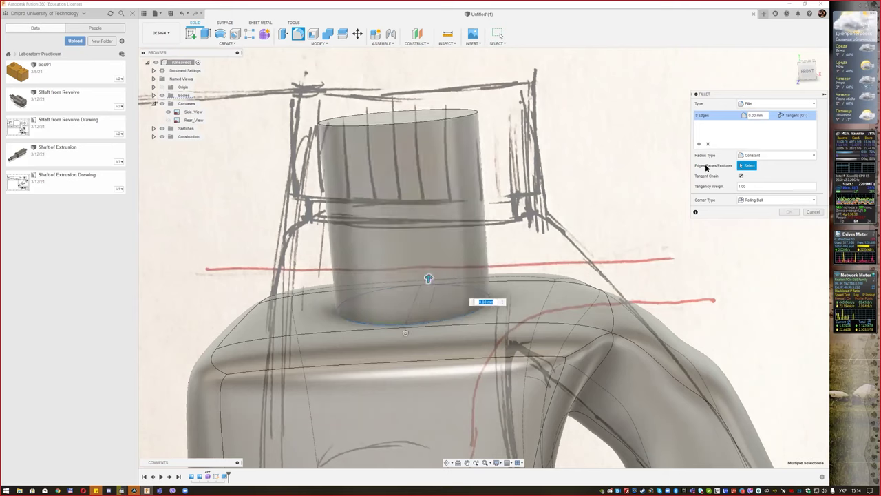
{"action": "type", "text": "5"}
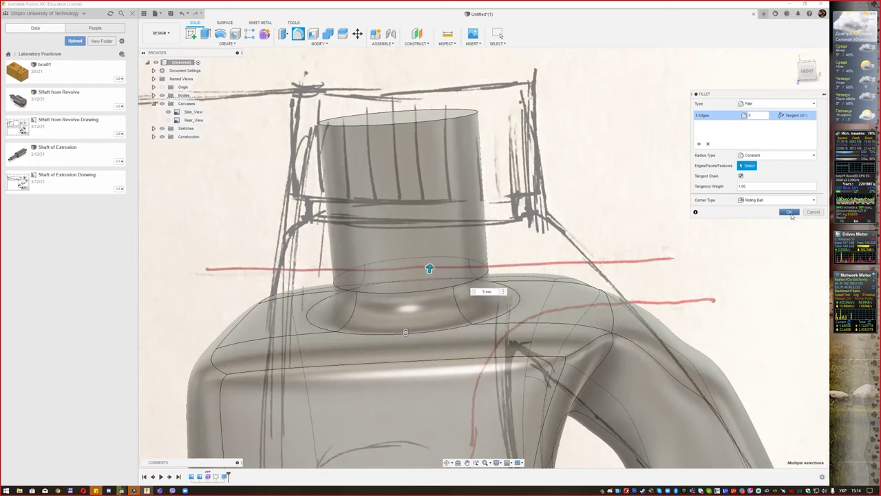
{"action": "left_click", "coordinate": [788, 212]}
{"action": "middle_click_drag", "start_coordinate": [664, 217], "coordinate": [661, 200], "text": "shift"}
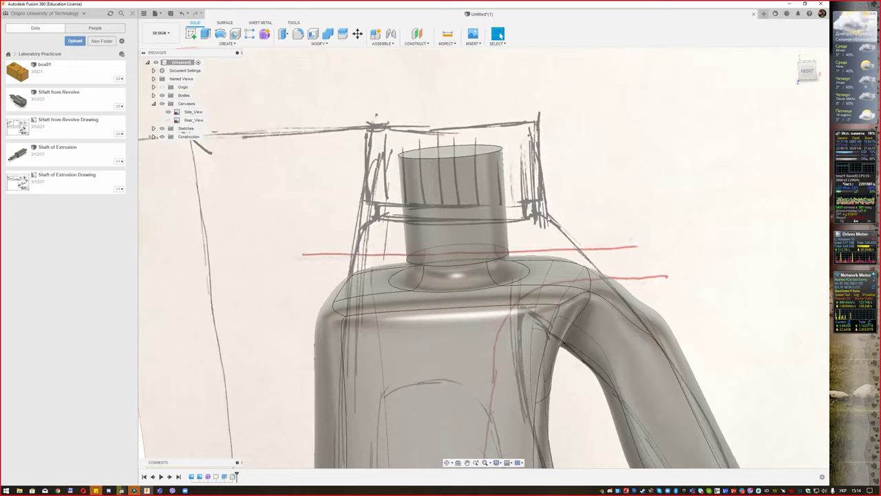
{"action": "middle_click_drag", "start_coordinate": [549, 218], "coordinate": [592, 228], "text": "shift"}
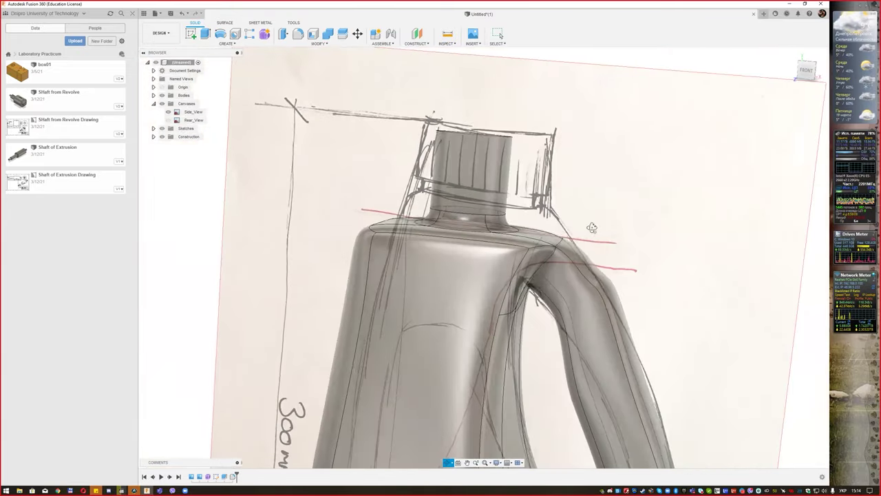
{"action": "mouse_move", "coordinate": [404, 186]}
{"action": "middle_mouse_down", "text": "shift"}
{"action": "mouse_move", "coordinate": [489, 174]}
{"action": "mouse_move", "coordinate": [360, 106]}
{"action": "middle_mouse_up", "text": "shift"}
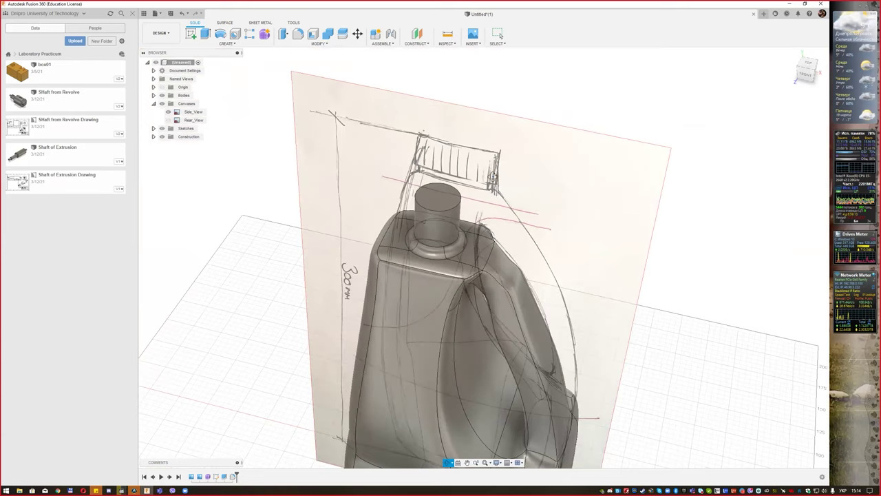
{"action": "left_click", "coordinate": [317, 44]}
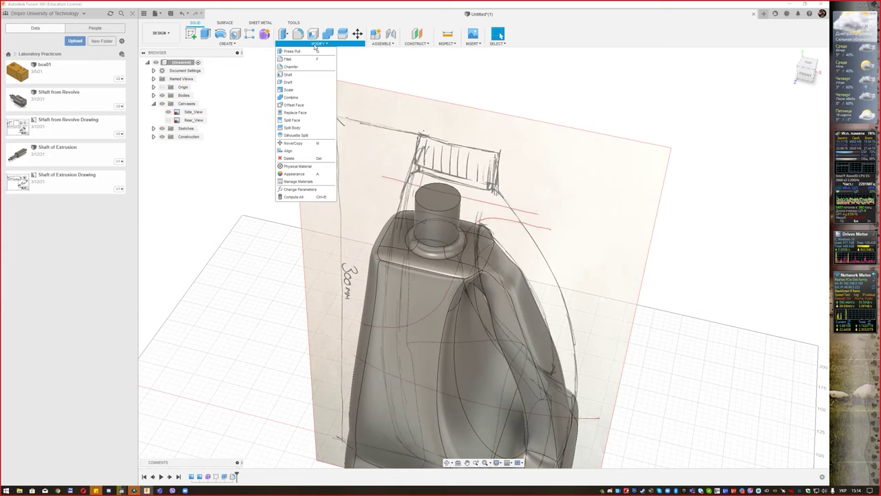
- Shell the jug inward at 1 mm thickness, leaving the neck's top face open
{"action": "left_click", "coordinate": [290, 74]}
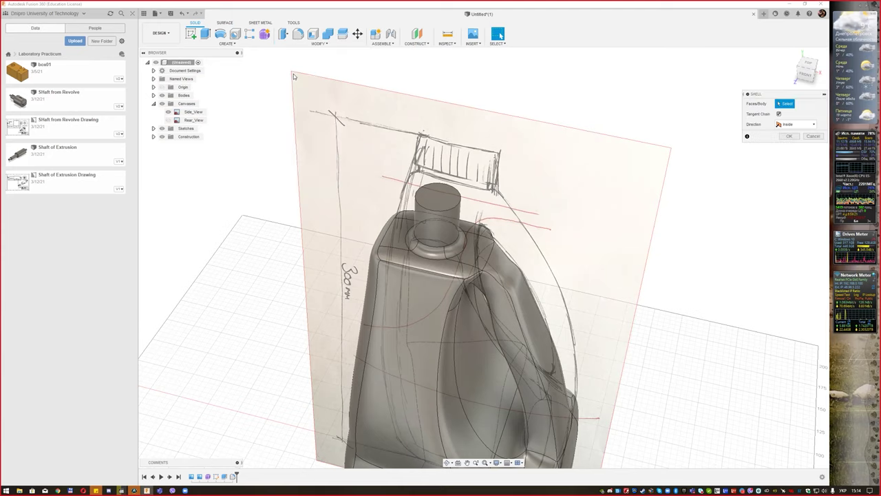
{"action": "left_click", "coordinate": [444, 202]}
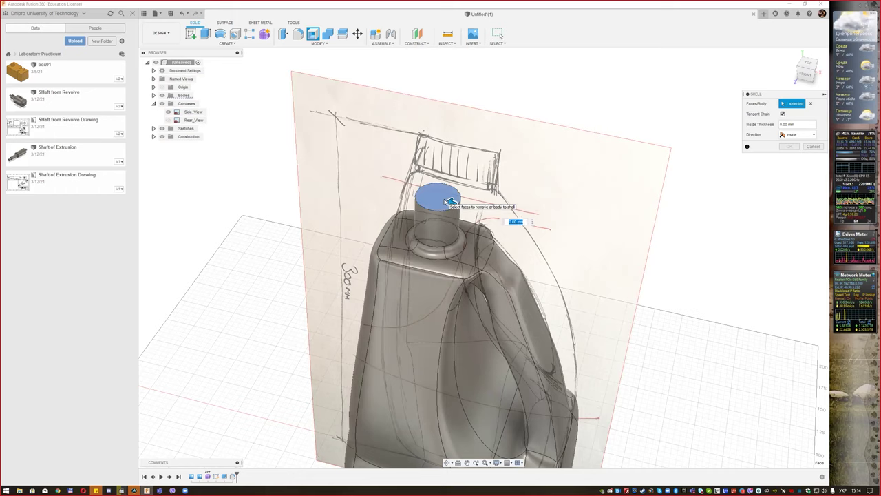
{"action": "left_click", "coordinate": [795, 125]}
{"action": "left_click_drag", "start_coordinate": [795, 124], "coordinate": [776, 127]}
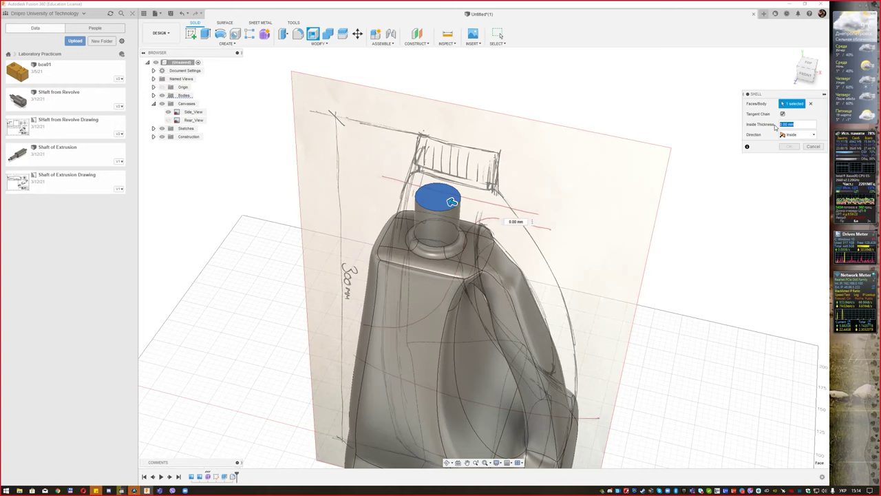
{"action": "type", "text": "1"}
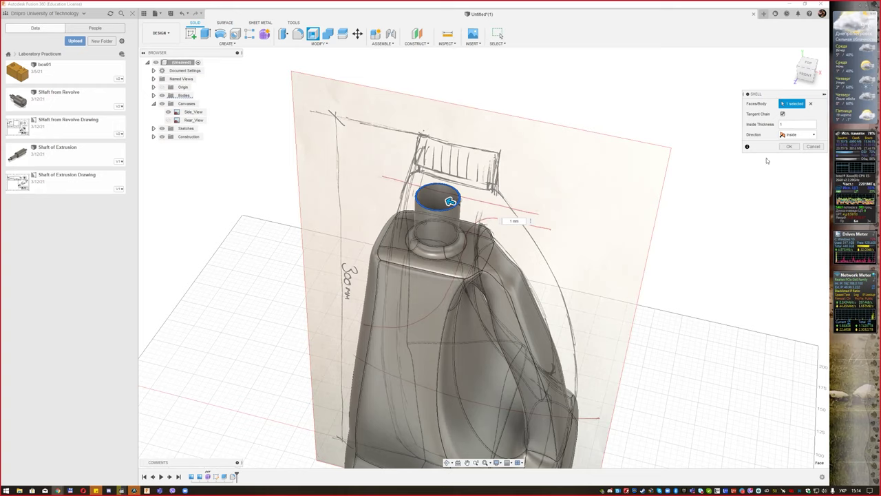
{"action": "left_click", "coordinate": [789, 147]}
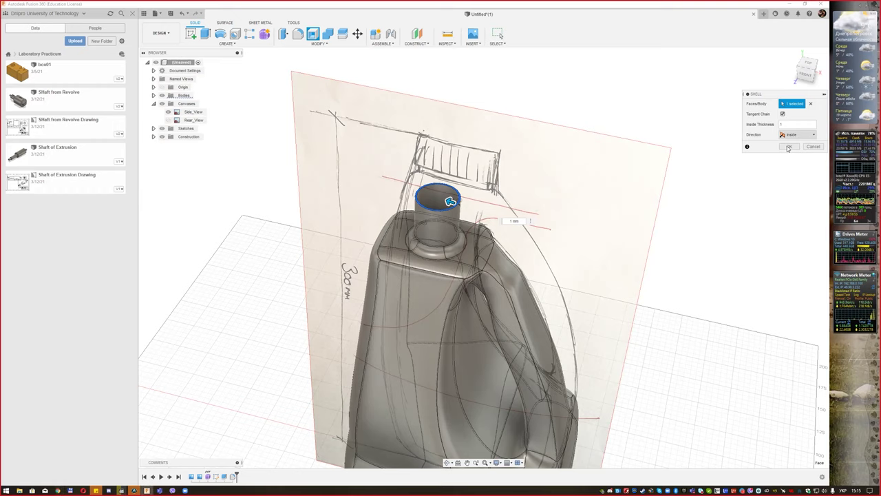
{"action": "left_click", "coordinate": [795, 135]}
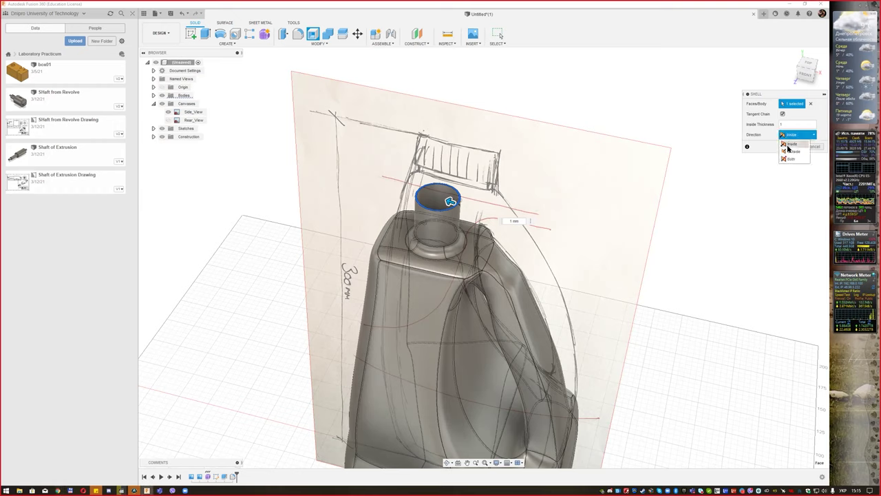
{"action": "left_click", "coordinate": [795, 135]}
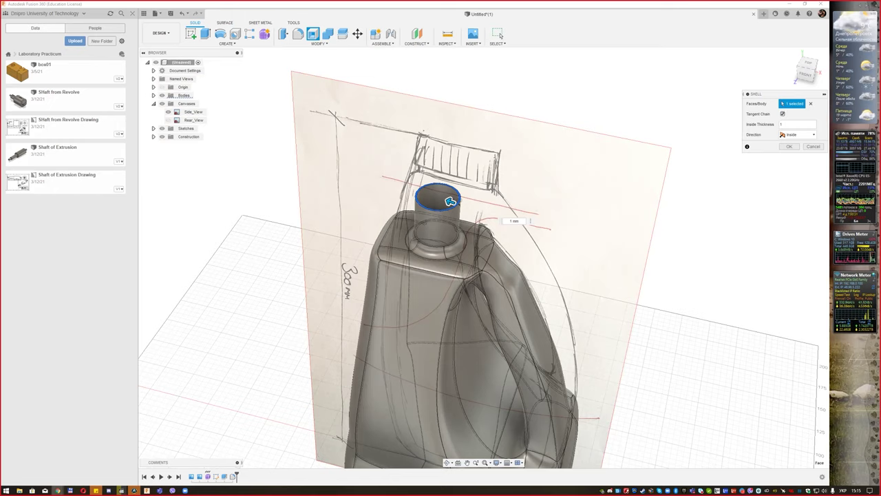
{"action": "left_click", "coordinate": [789, 146]}
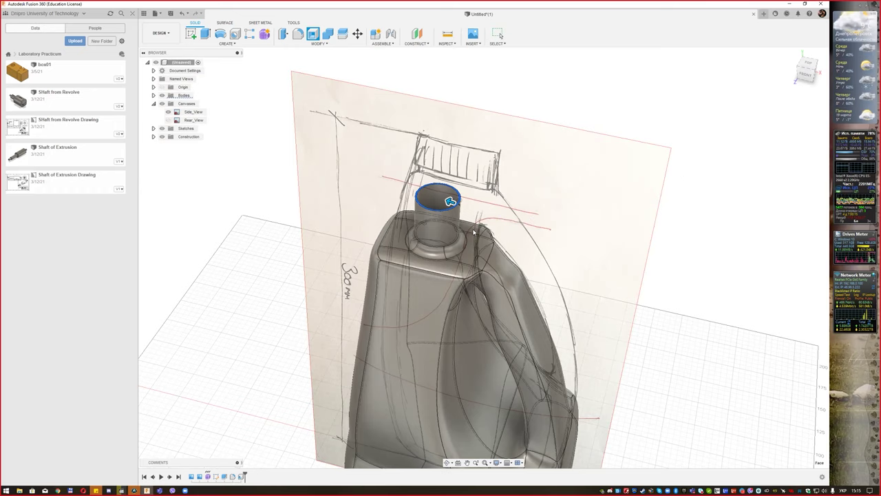
- Hide the Side_View canvas and orbit to the front view to inspect the hollow jug
{"action": "middle_click_drag", "start_coordinate": [486, 224], "coordinate": [487, 234], "text": "shift"}
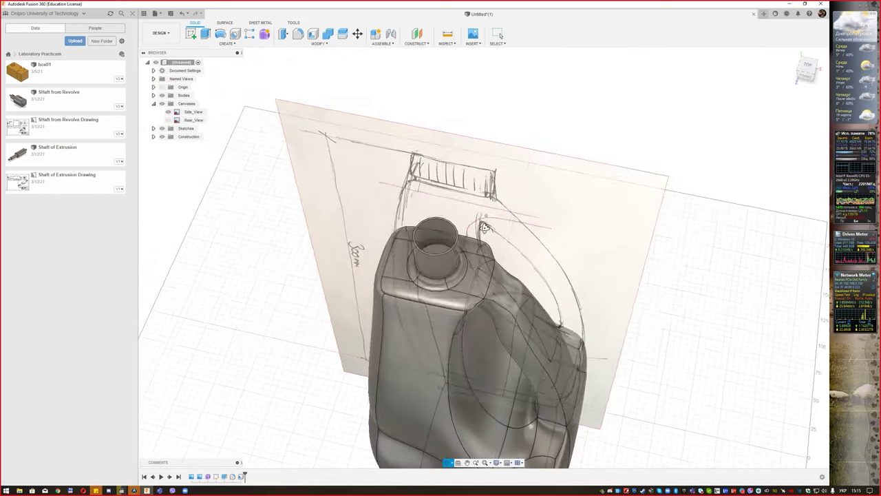
{"action": "left_click", "coordinate": [168, 111]}
{"action": "mouse_move", "coordinate": [452, 260]}
{"action": "middle_mouse_down", "text": "shift"}
{"action": "mouse_move", "coordinate": [468, 181]}
{"action": "mouse_move", "coordinate": [453, 207]}
{"action": "mouse_move", "coordinate": [525, 316]}
{"action": "mouse_move", "coordinate": [619, 207]}
{"action": "mouse_move", "coordinate": [806, 84]}
{"action": "middle_mouse_up", "text": "shift"}
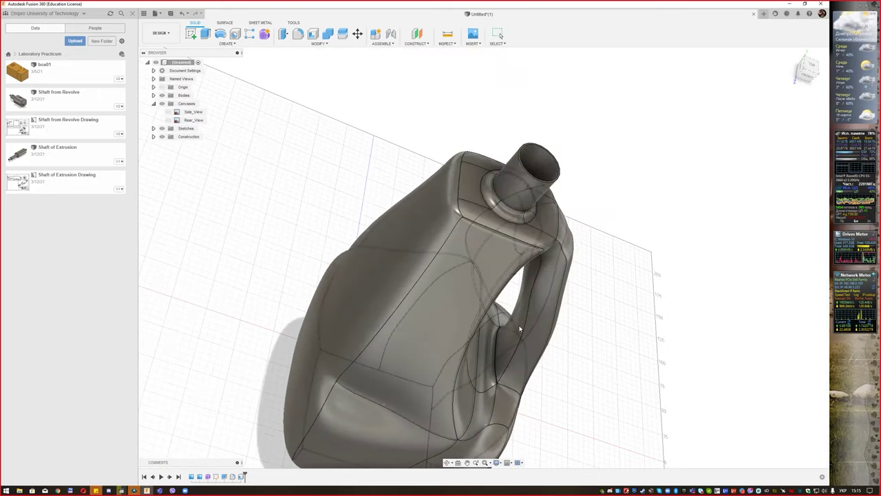
{"action": "left_click", "coordinate": [807, 80]}
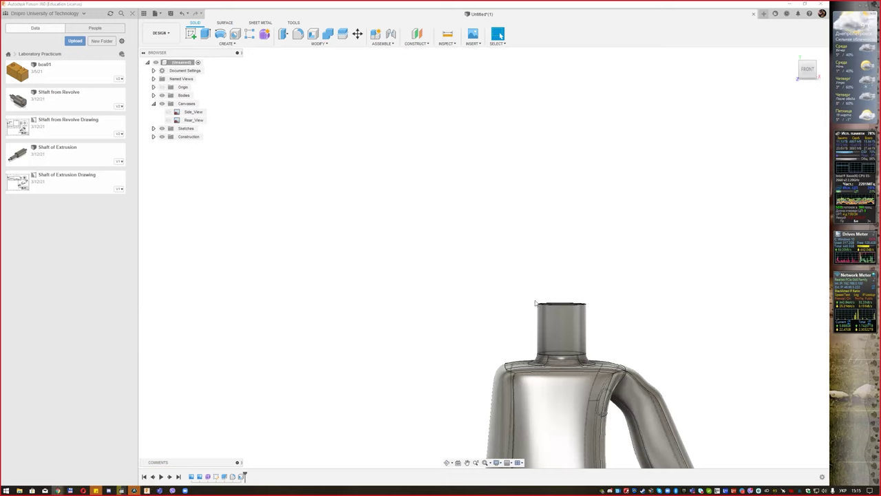
{"action": "middle_click_drag", "start_coordinate": [506, 280], "coordinate": [372, 195]}
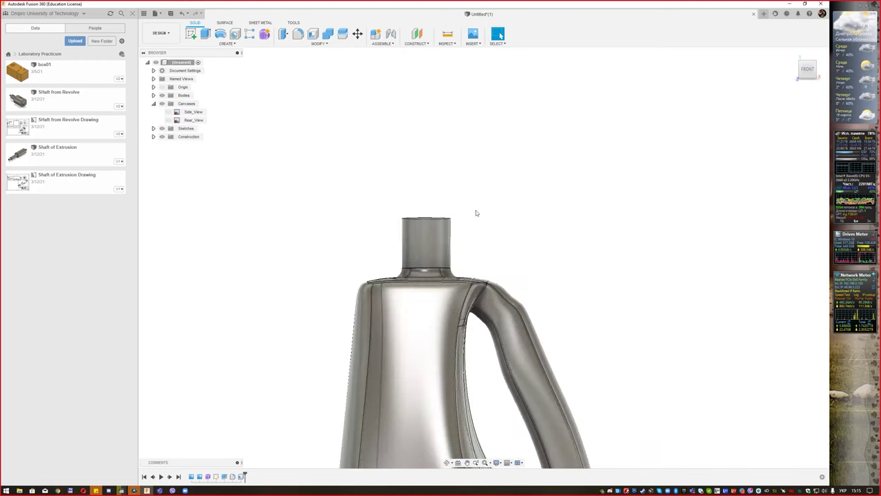
{"action": "middle_click_drag", "start_coordinate": [476, 210], "coordinate": [473, 226], "text": "shift"}
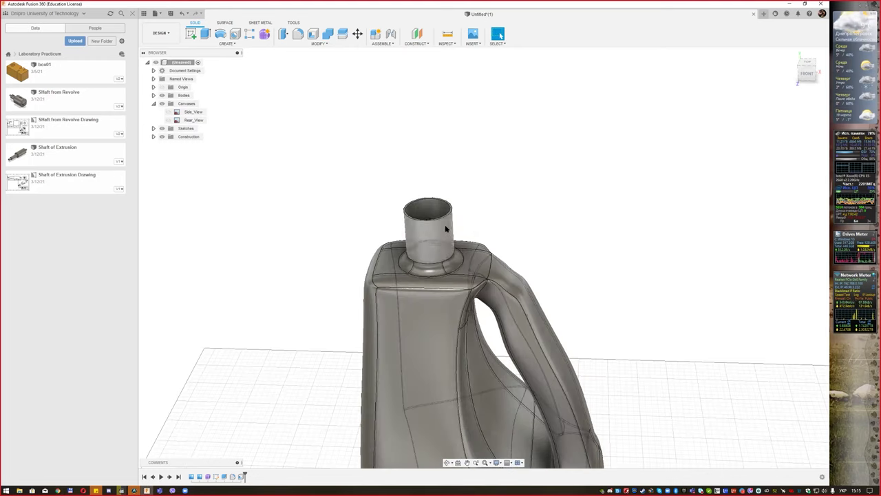
- Start a modeled thread on the neck's outer cylindrical face
{"action": "left_click", "coordinate": [231, 43]}
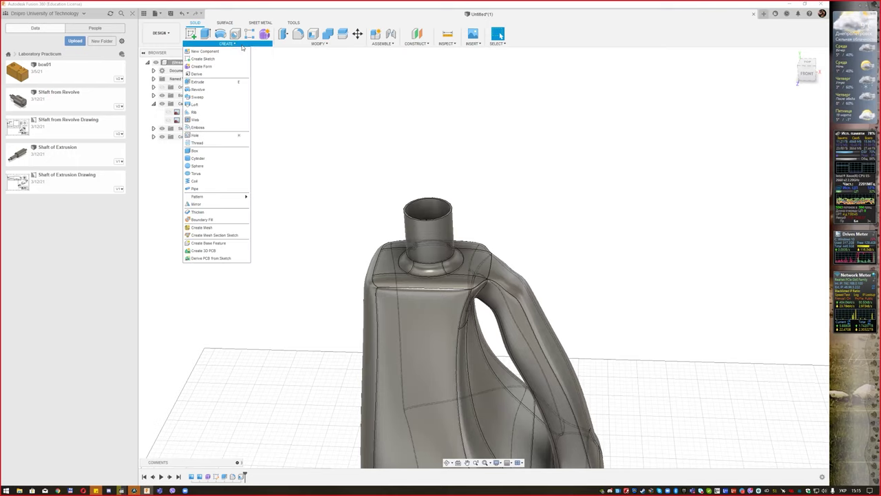
{"action": "key", "text": "Escape"}
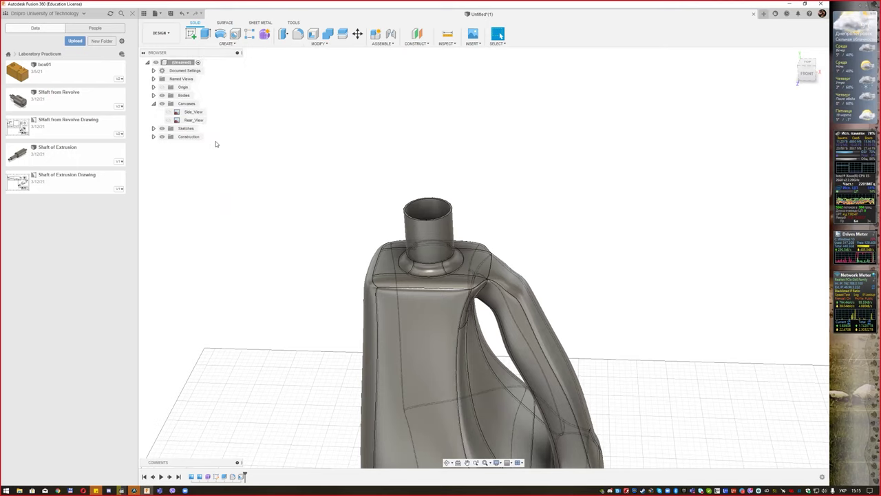
{"action": "mouse_move", "coordinate": [517, 193]}
{"action": "middle_mouse_down", "text": "shift"}
{"action": "mouse_move", "coordinate": [555, 163]}
{"action": "mouse_move", "coordinate": [466, 190]}
{"action": "middle_mouse_up", "text": "shift"}
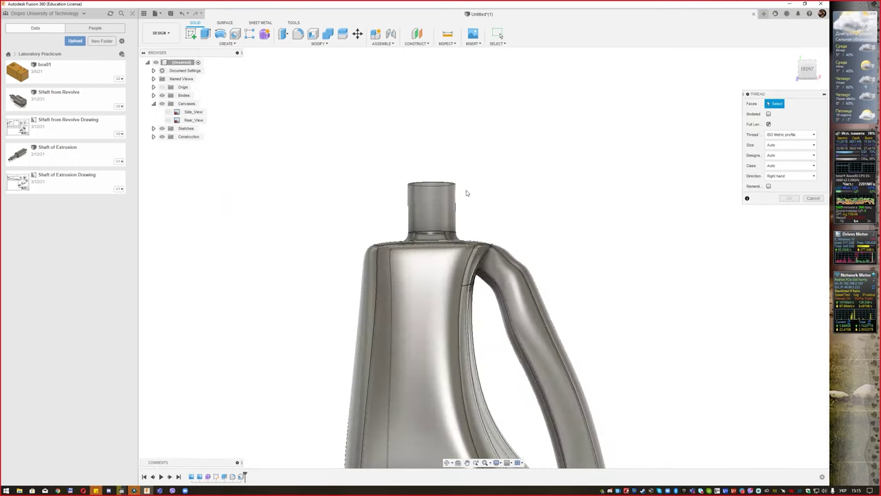
{"action": "left_click", "coordinate": [438, 200]}
{"action": "mouse_move", "coordinate": [542, 186]}
{"action": "middle_mouse_down", "text": "shift"}
{"action": "mouse_move", "coordinate": [550, 191]}
{"action": "mouse_move", "coordinate": [517, 211]}
{"action": "middle_mouse_up", "text": "shift"}
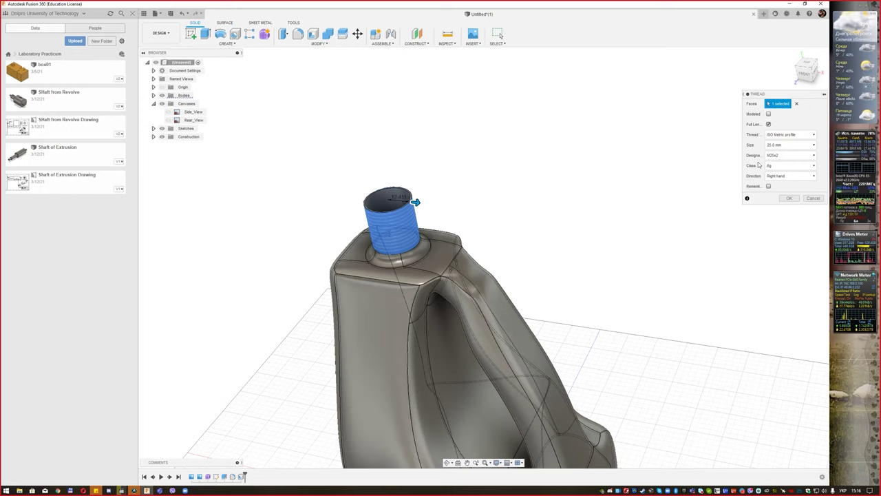
{"action": "left_click", "coordinate": [769, 114]}
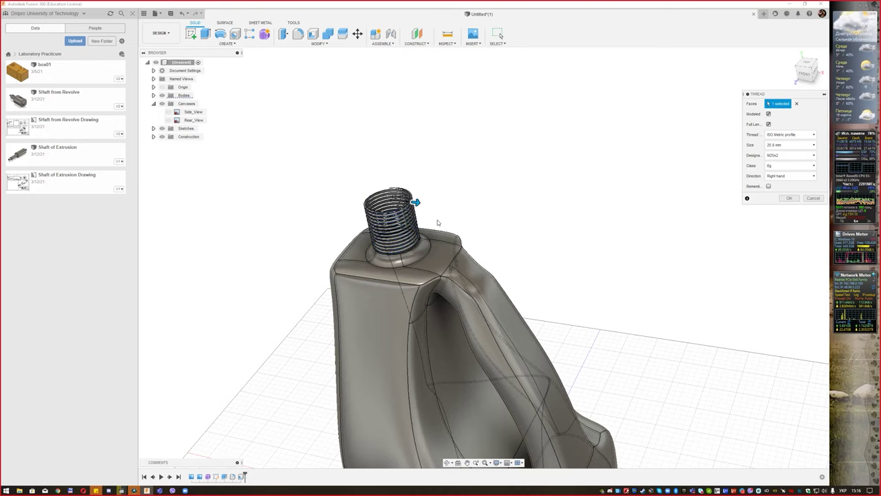
- Zoom in on the neck and drag the thread diameter, dropping it to 24 mm, which fails
{"action": "middle_click_drag", "start_coordinate": [475, 252], "coordinate": [456, 233], "text": "shift"}
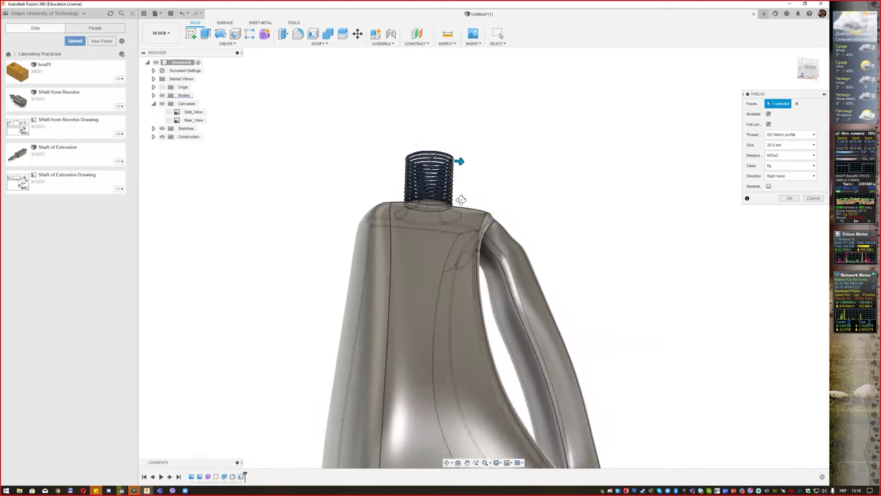
{"action": "scroll", "coordinate": [436, 221], "scroll_direction": "up", "scroll_amount": 2}
{"action": "scroll", "coordinate": [435, 219], "scroll_direction": "up", "scroll_amount": 2}
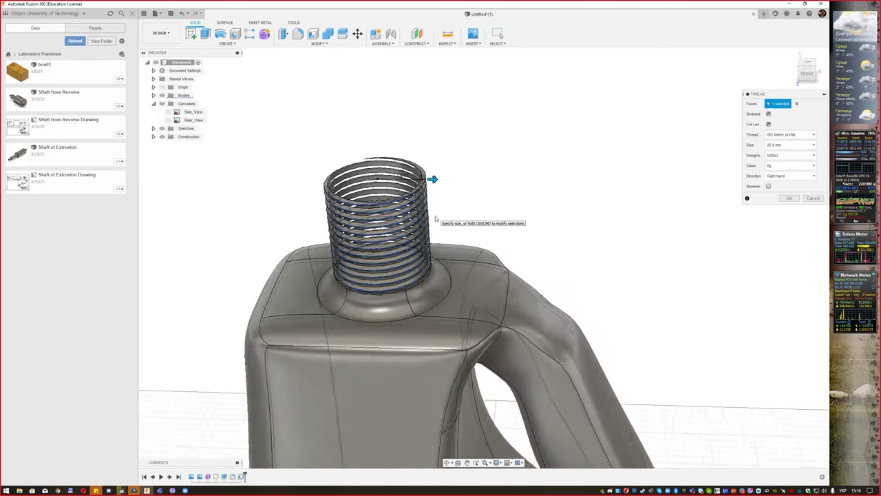
{"action": "scroll", "coordinate": [435, 219], "scroll_direction": "up", "scroll_amount": 2}
{"action": "scroll", "coordinate": [435, 218], "scroll_direction": "up", "scroll_amount": 3}
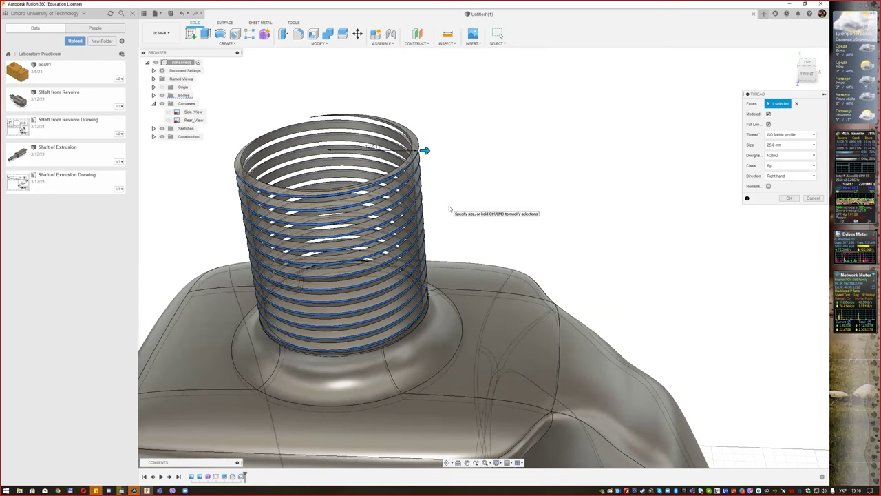
{"action": "scroll", "coordinate": [449, 208], "scroll_direction": "down", "scroll_amount": 1}
{"action": "scroll", "coordinate": [449, 209], "scroll_direction": "down", "scroll_amount": 1}
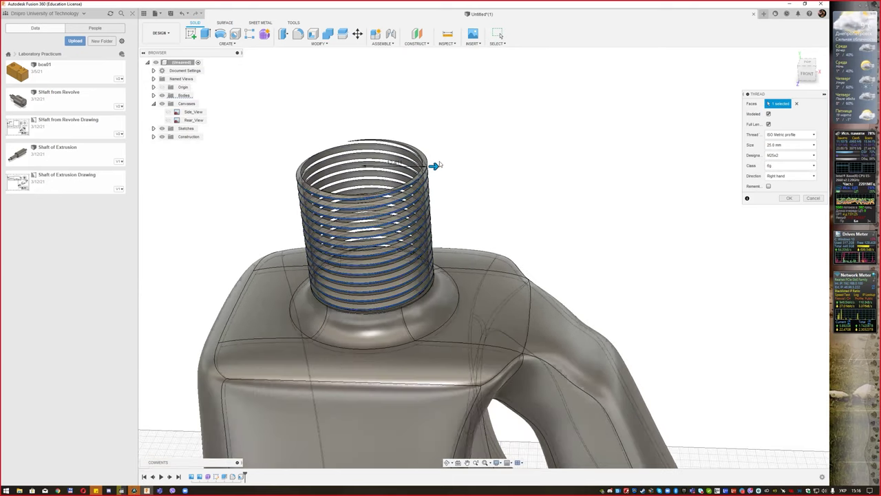
{"action": "left_click_drag", "start_coordinate": [434, 166], "coordinate": [431, 166]}
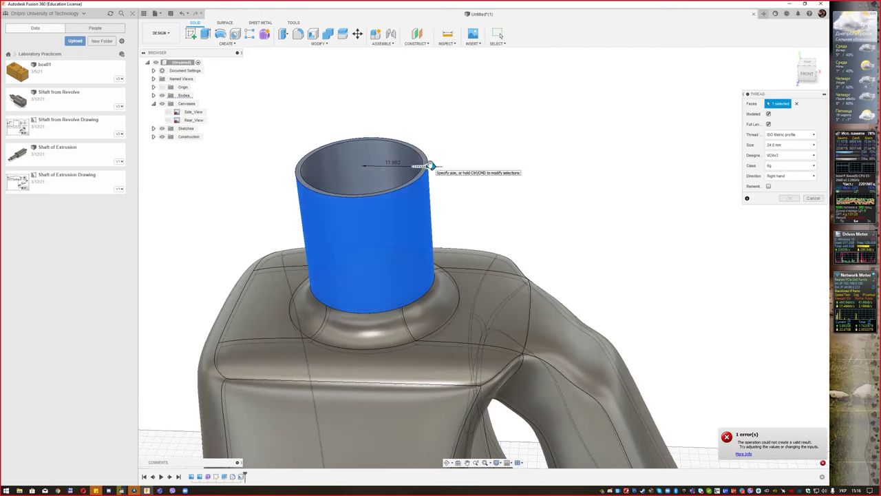
- Set the thread size to 25.0 mm with M25x2 designation, modeled
{"action": "left_click", "coordinate": [781, 145]}
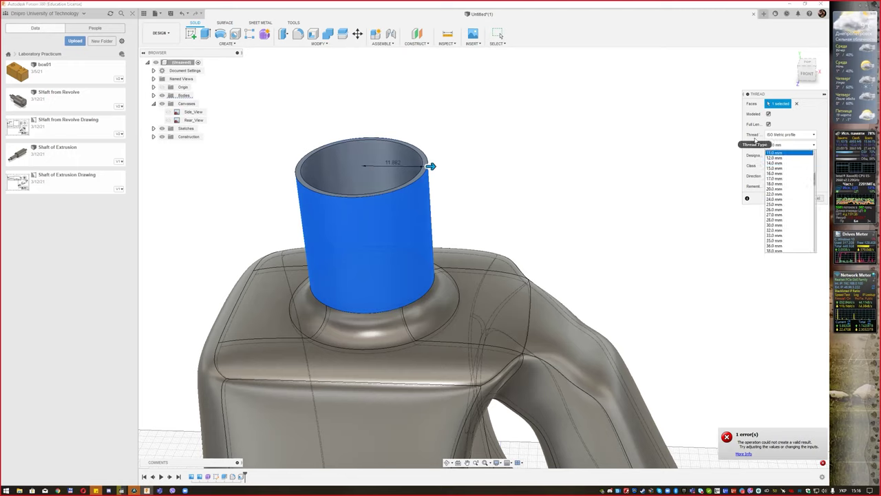
{"action": "left_click", "coordinate": [756, 142]}
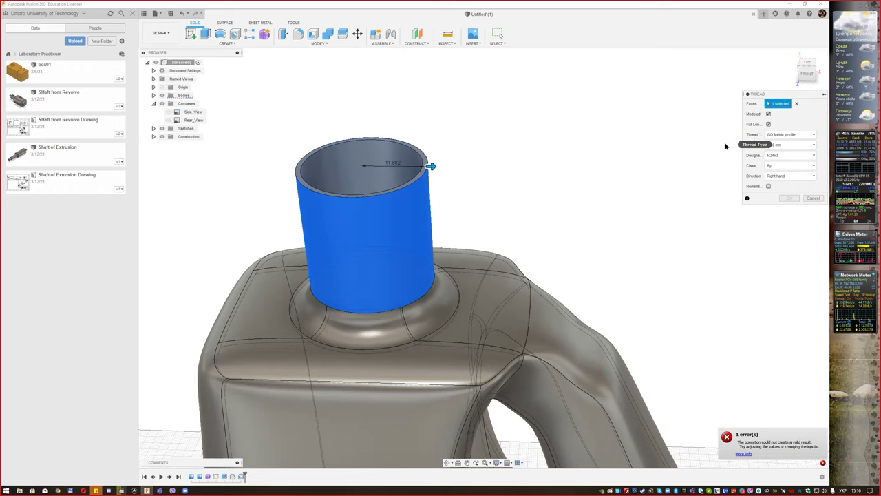
{"action": "left_click", "coordinate": [784, 146]}
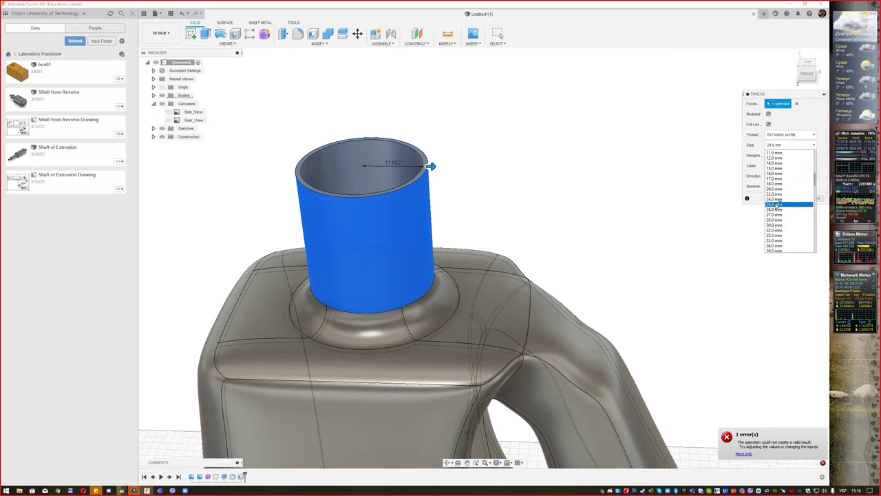
{"action": "left_click", "coordinate": [776, 205]}
{"action": "left_click", "coordinate": [791, 156]}
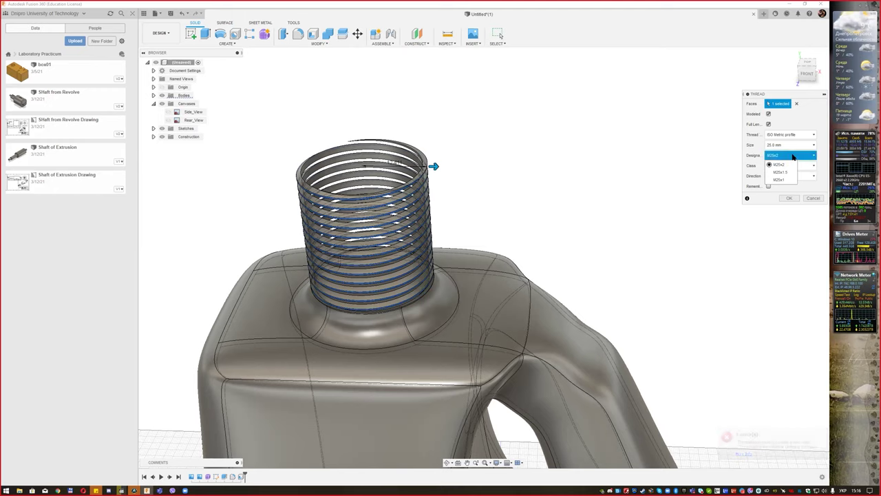
{"action": "left_click", "coordinate": [792, 155]}
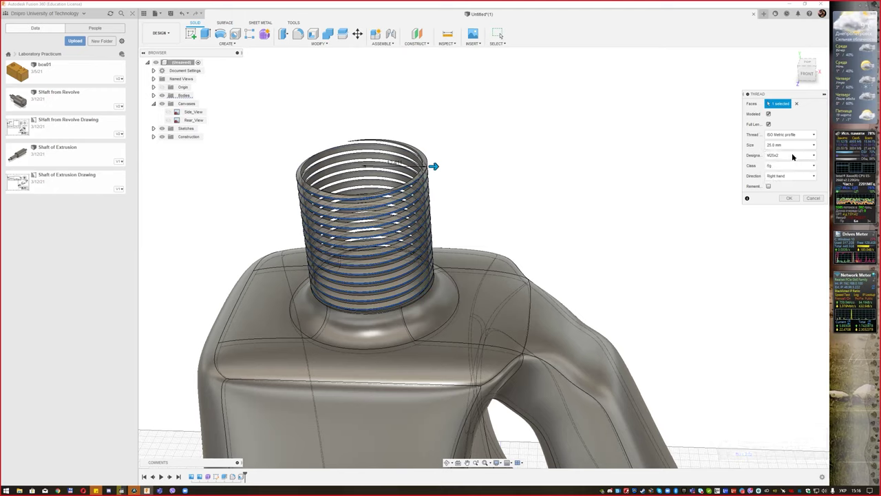
{"action": "left_click", "coordinate": [768, 114]}
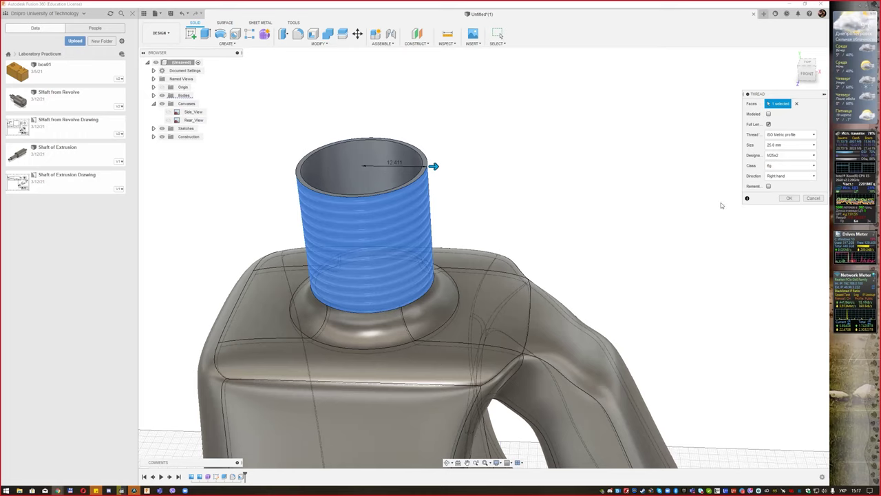
- Briefly try 24.0 mm, then return to 25.0 mm and create the thread
{"action": "left_click", "coordinate": [781, 145]}
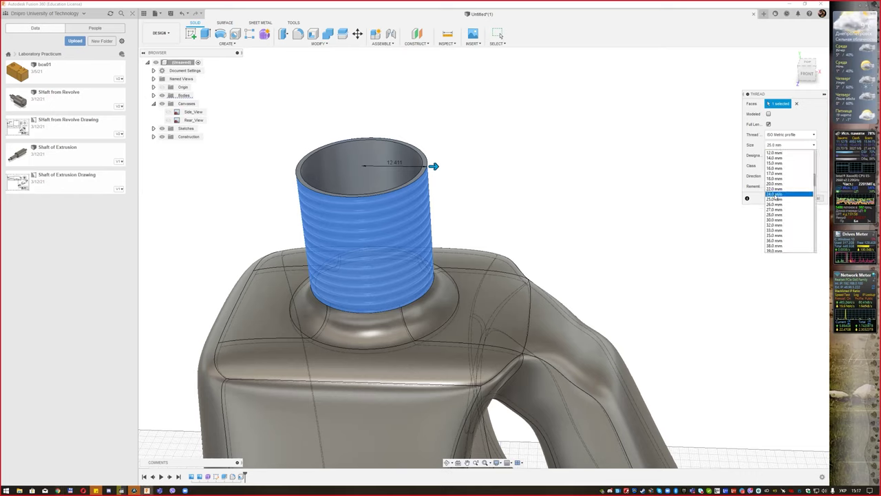
{"action": "left_click", "coordinate": [773, 195]}
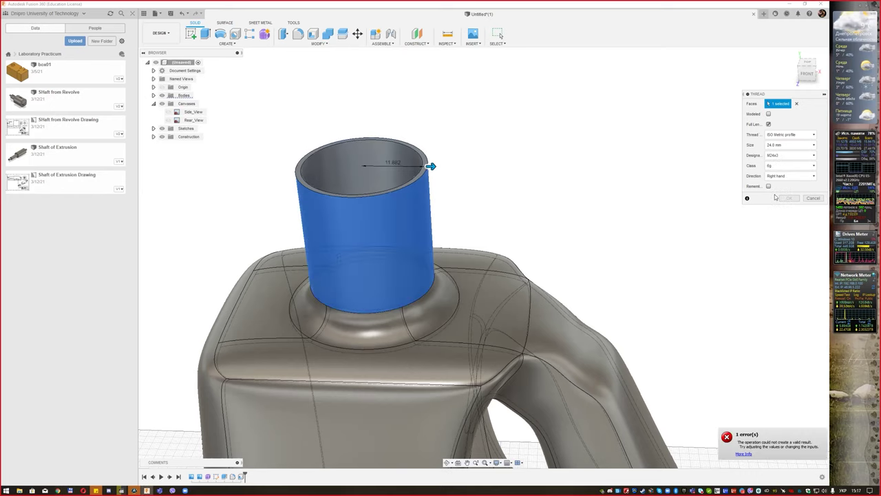
{"action": "left_click", "coordinate": [789, 145]}
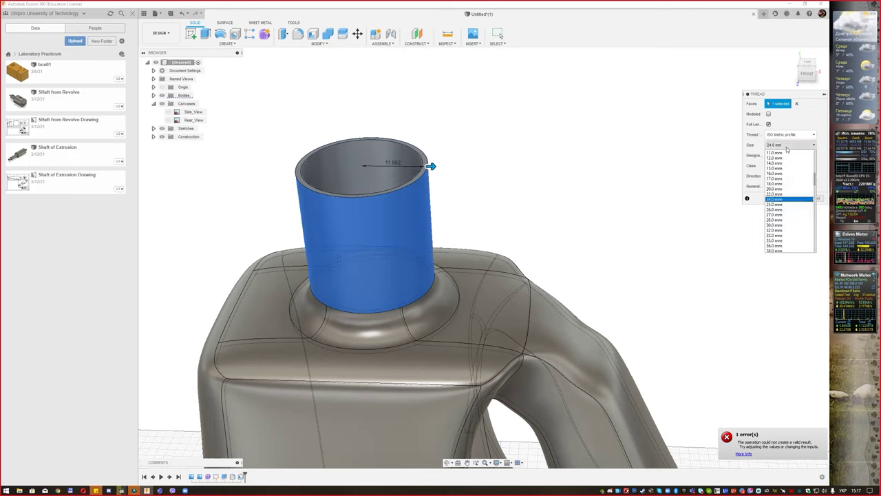
{"action": "left_click", "coordinate": [780, 205]}
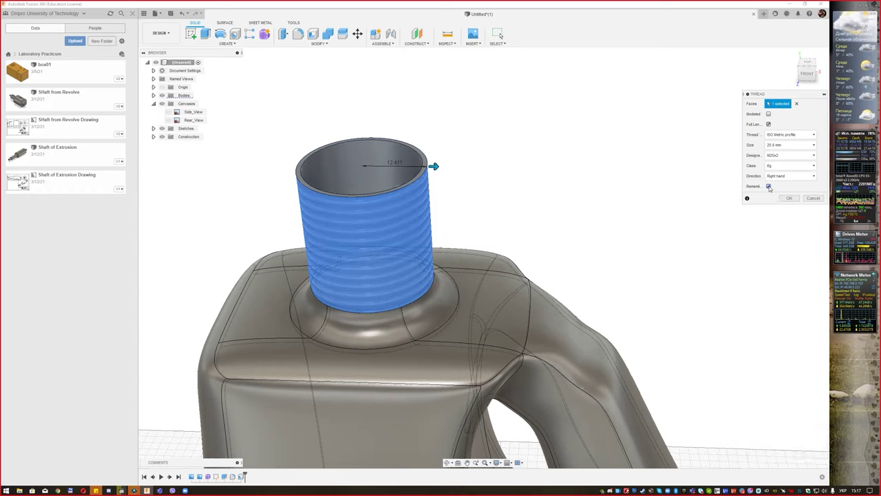
{"action": "left_click", "coordinate": [789, 198]}
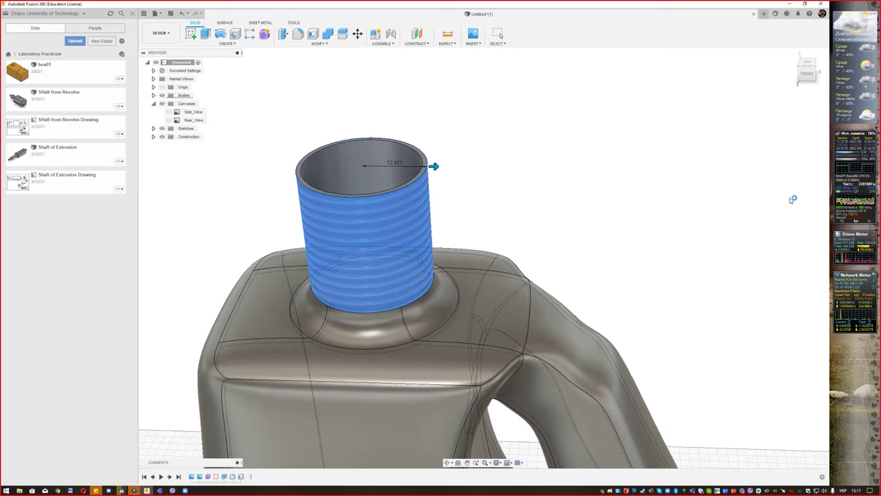
- Orbit and zoom out to inspect the threaded neck on the jug
{"action": "left_click", "coordinate": [582, 174]}
{"action": "mouse_move", "coordinate": [441, 222]}
{"action": "middle_mouse_down", "text": "shift"}
{"action": "mouse_move", "coordinate": [444, 215]}
{"action": "mouse_move", "coordinate": [413, 222]}
{"action": "mouse_move", "coordinate": [427, 228]}
{"action": "mouse_move", "coordinate": [385, 213]}
{"action": "middle_mouse_up", "text": "shift"}
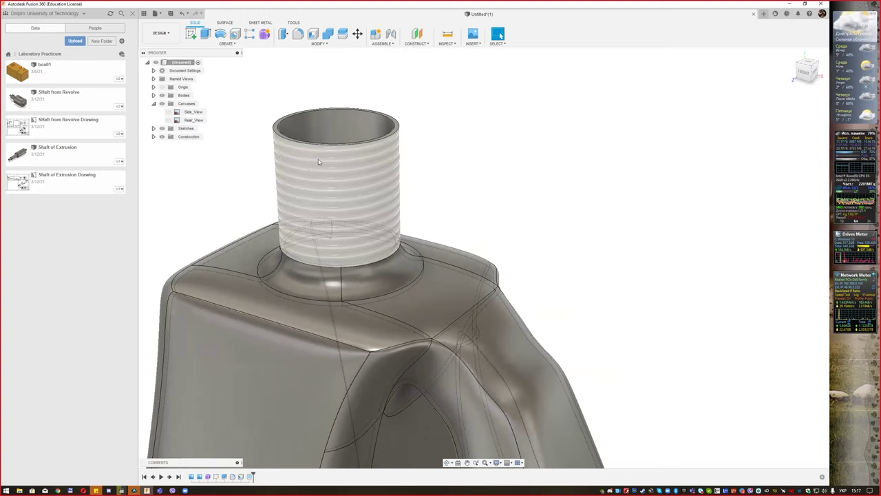
{"action": "middle_click_drag", "start_coordinate": [402, 177], "coordinate": [480, 168]}
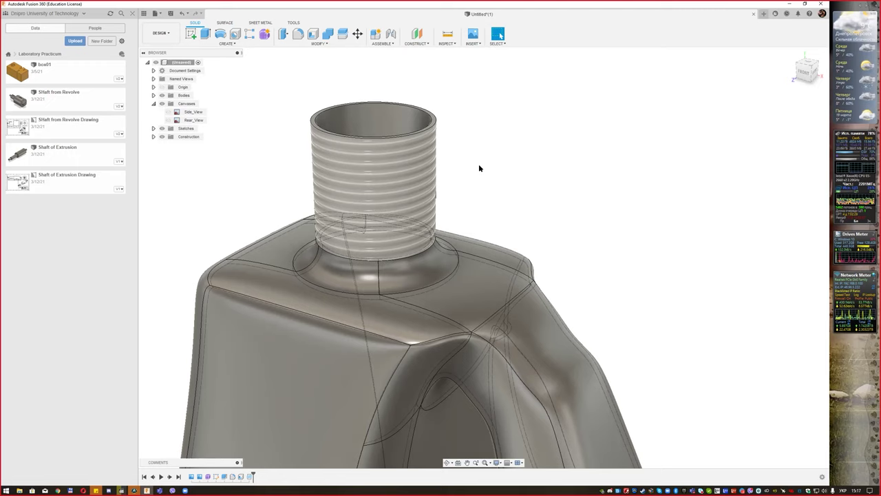
{"action": "scroll", "coordinate": [480, 168], "scroll_direction": "down", "scroll_amount": 2}
{"action": "scroll", "coordinate": [480, 168], "scroll_direction": "down", "scroll_amount": 1}
{"action": "scroll", "coordinate": [480, 168], "scroll_direction": "down", "scroll_amount": 2}
{"action": "scroll", "coordinate": [480, 168], "scroll_direction": "down", "scroll_amount": 1}
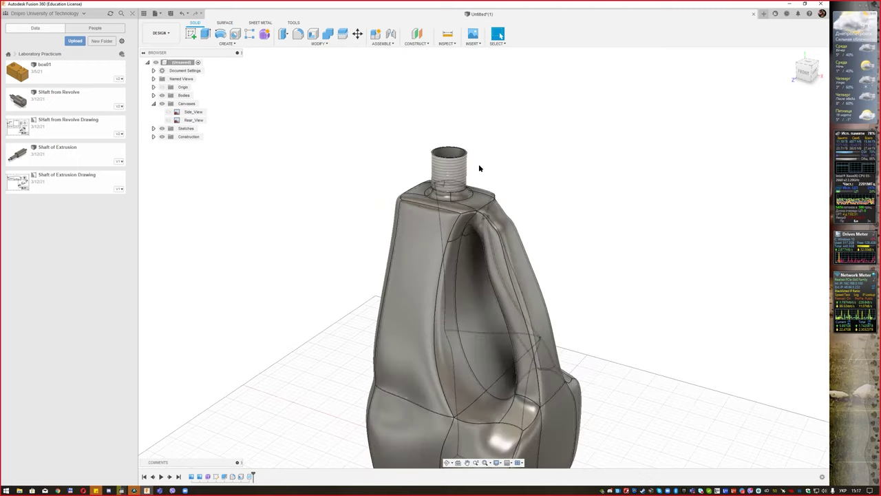
{"action": "scroll", "coordinate": [480, 168], "scroll_direction": "down", "scroll_amount": 1}
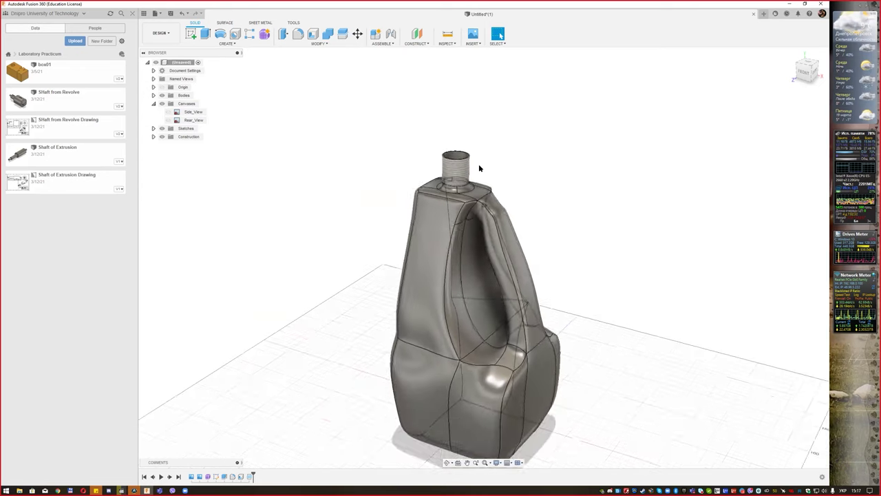
{"action": "left_click", "coordinate": [416, 43]}
- Create a plane offset 298.605 mm from XZ, just above the neck
{"action": "left_click", "coordinate": [427, 51]}
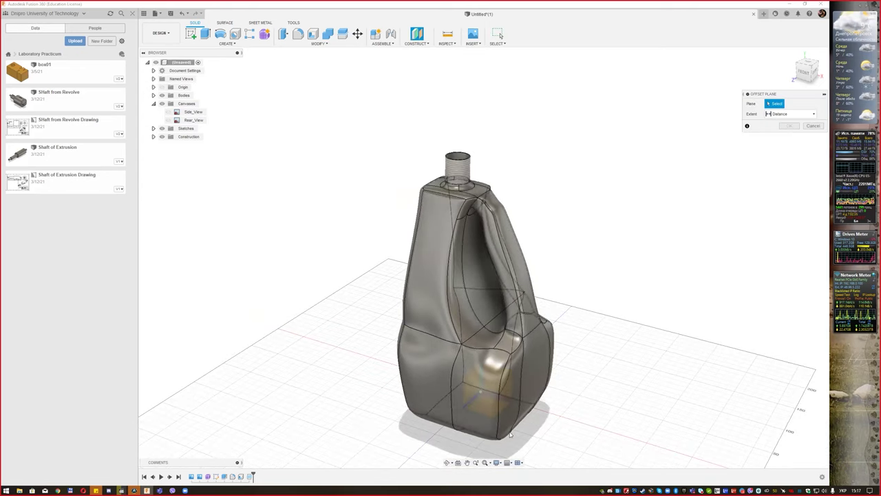
{"action": "left_click", "coordinate": [490, 413]}
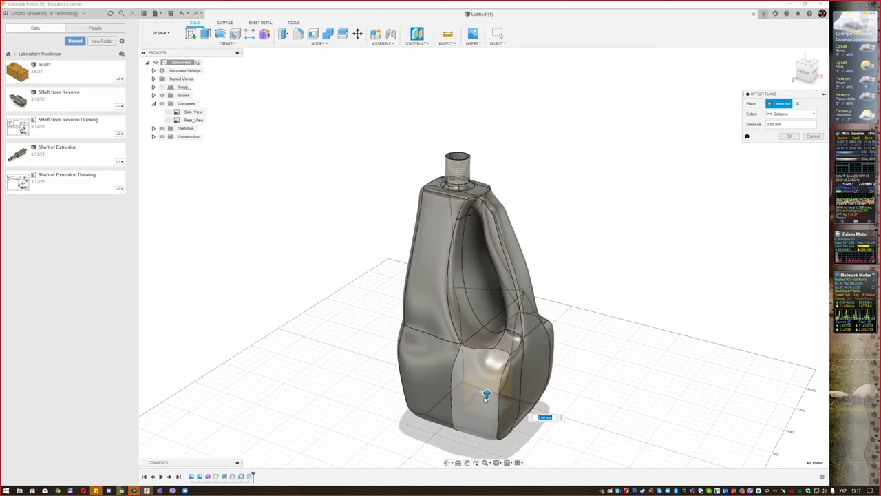
{"action": "left_click_drag", "start_coordinate": [487, 394], "coordinate": [494, 135]}
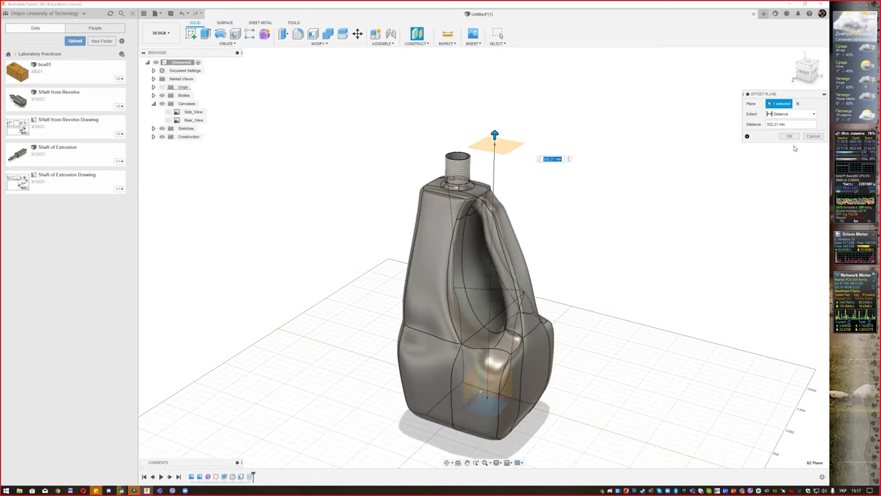
{"action": "left_click", "coordinate": [807, 71]}
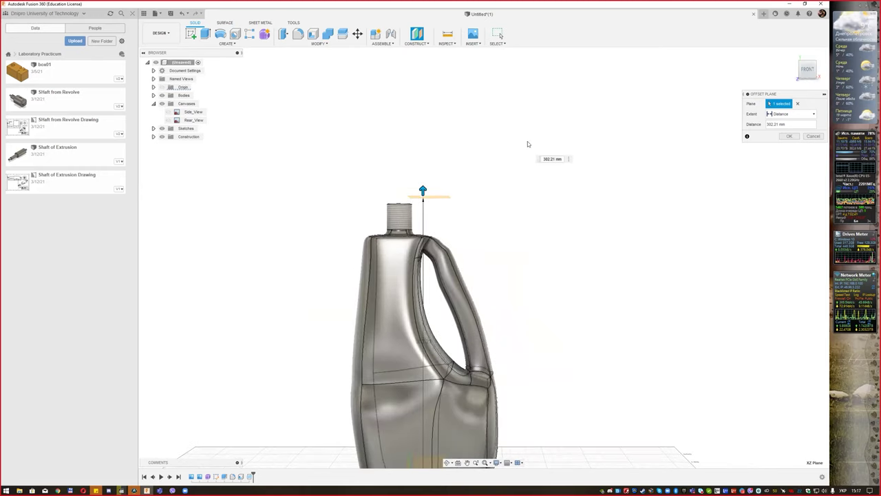
{"action": "left_click_drag", "start_coordinate": [422, 189], "coordinate": [422, 195]}
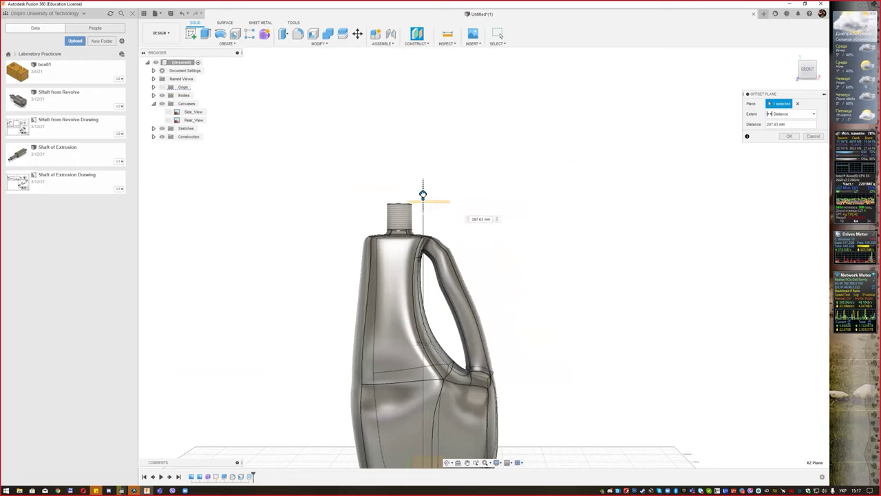
{"action": "left_click", "coordinate": [789, 136]}
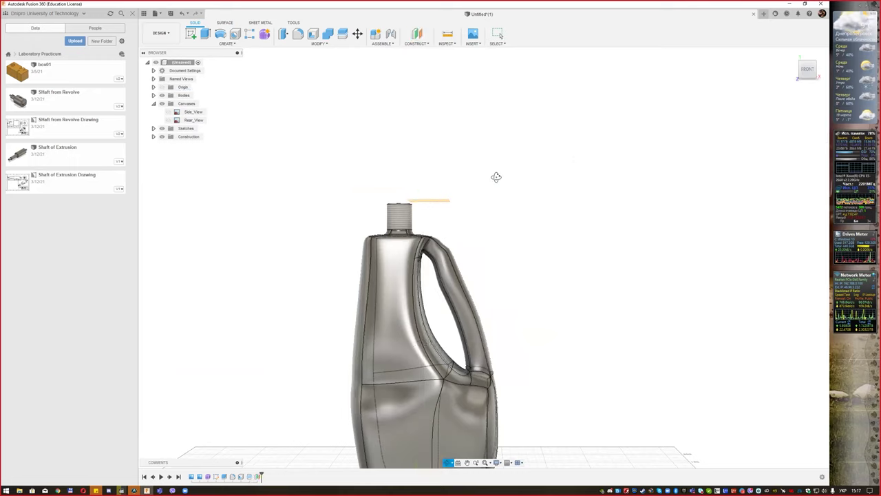
{"action": "middle_click_drag", "start_coordinate": [495, 177], "coordinate": [498, 199], "text": "shift"}
- Start a sketch on the offset plane and project the neck opening's circular edge into it
{"action": "left_click", "coordinate": [191, 33]}
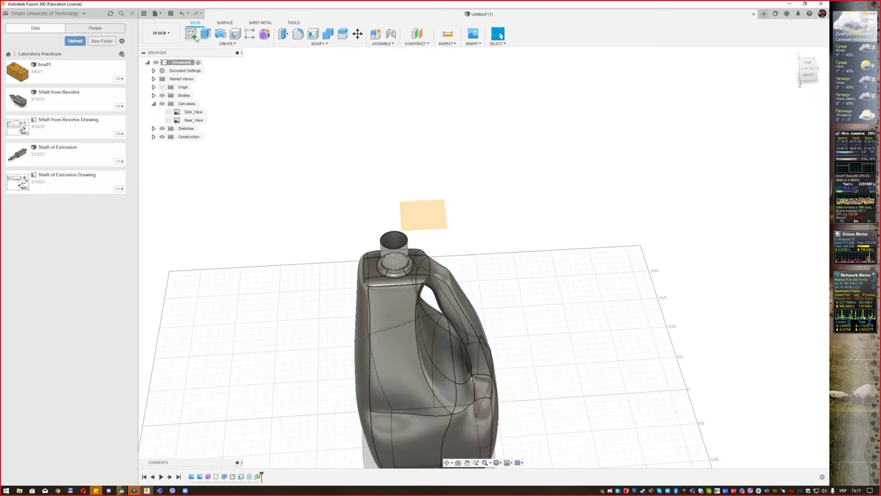
{"action": "left_click", "coordinate": [421, 221]}
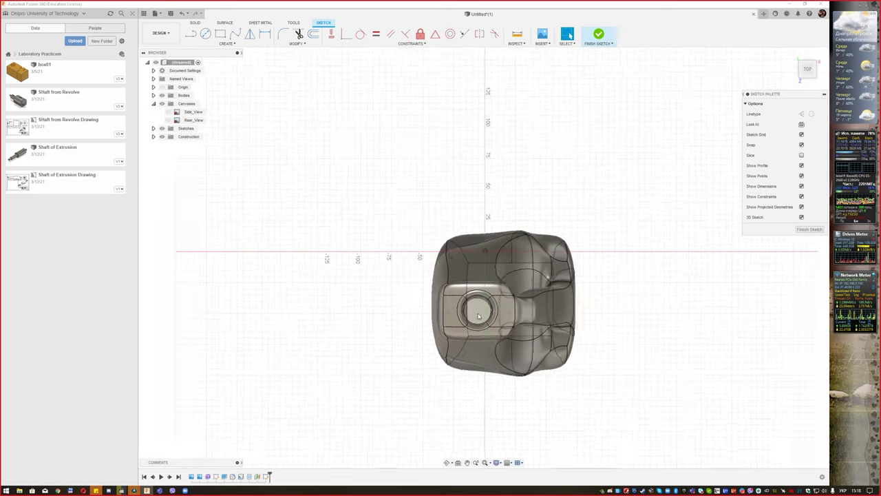
{"action": "scroll", "coordinate": [479, 315], "scroll_direction": "up", "scroll_amount": 5}
{"action": "scroll", "coordinate": [504, 205], "scroll_direction": "up", "scroll_amount": 1}
{"action": "scroll", "coordinate": [511, 191], "scroll_direction": "down", "scroll_amount": 1}
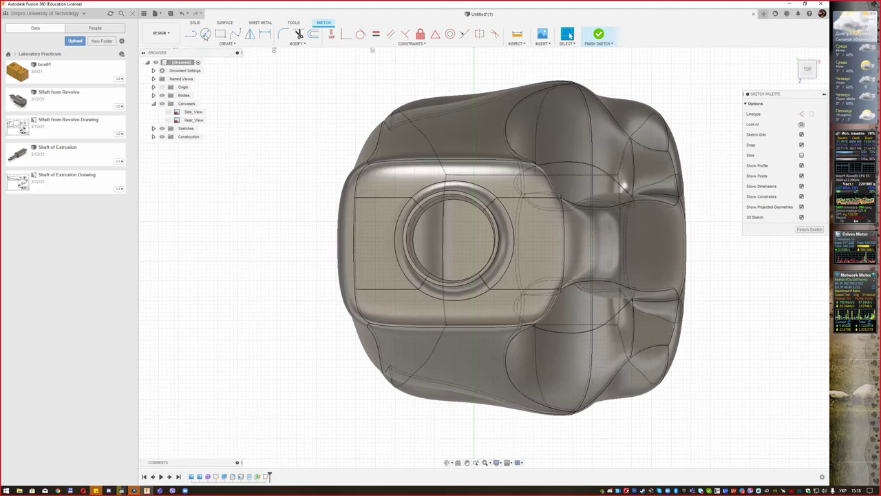
{"action": "left_click", "coordinate": [227, 44]}
{"action": "mouse_move", "coordinate": [207, 166]}
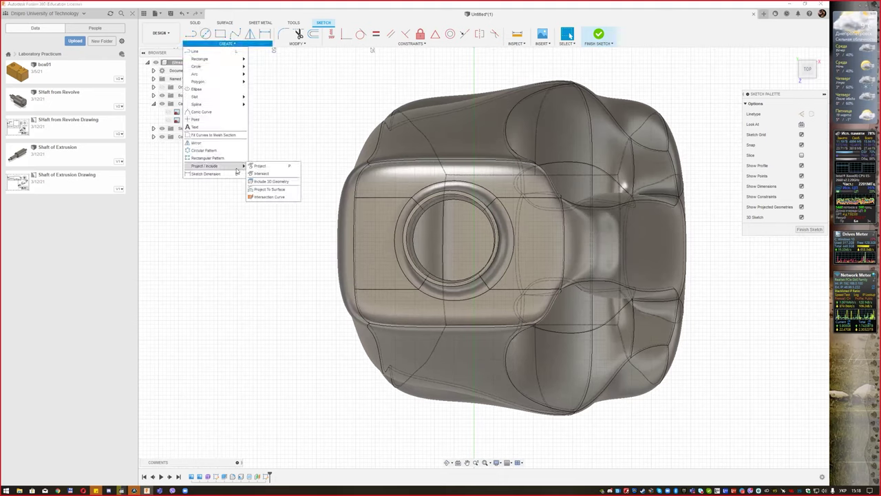
{"action": "left_click", "coordinate": [260, 166]}
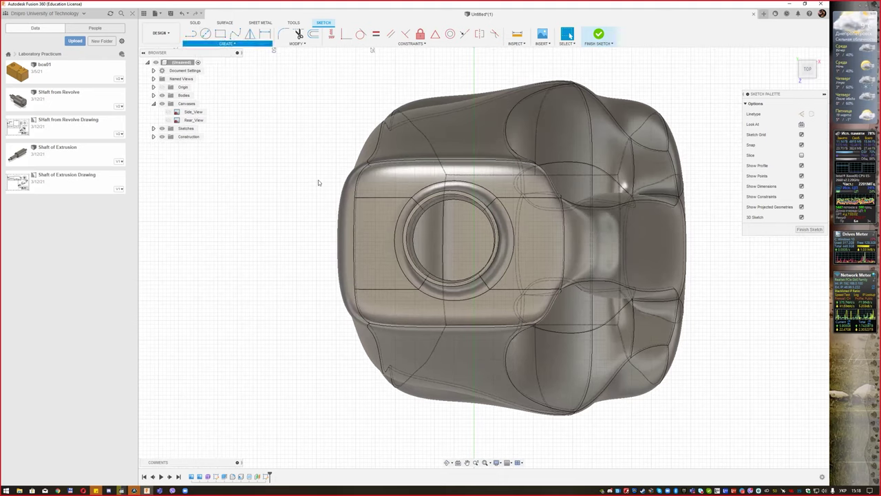
{"action": "left_click", "coordinate": [489, 207]}
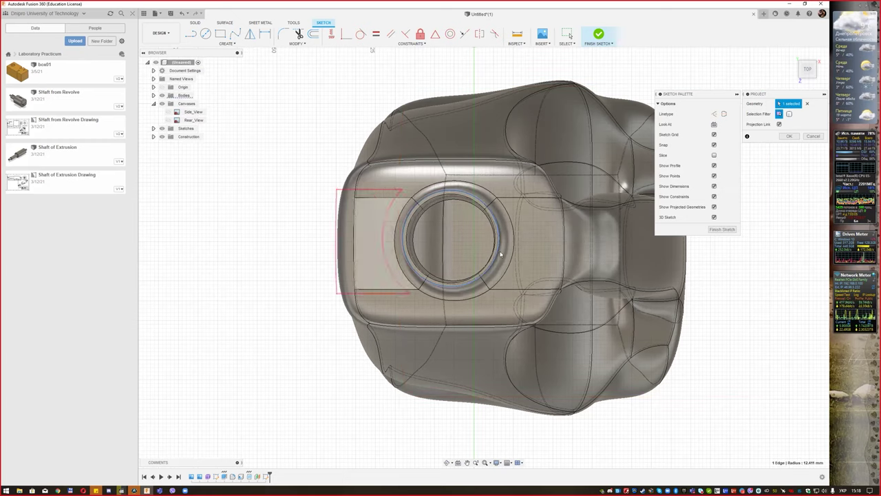
{"action": "left_click", "coordinate": [789, 135]}
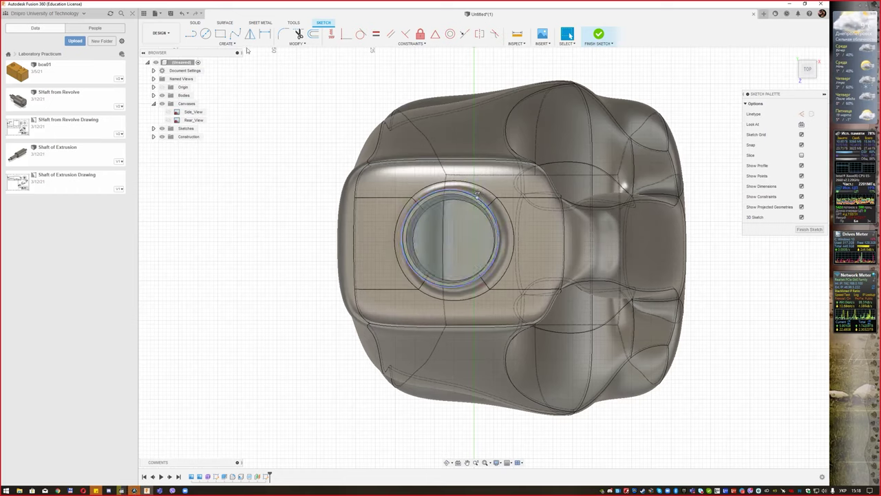
- Add a driven Ø24.822 diameter dimension to the projected circle and finish the sketch
{"action": "left_click", "coordinate": [228, 44]}
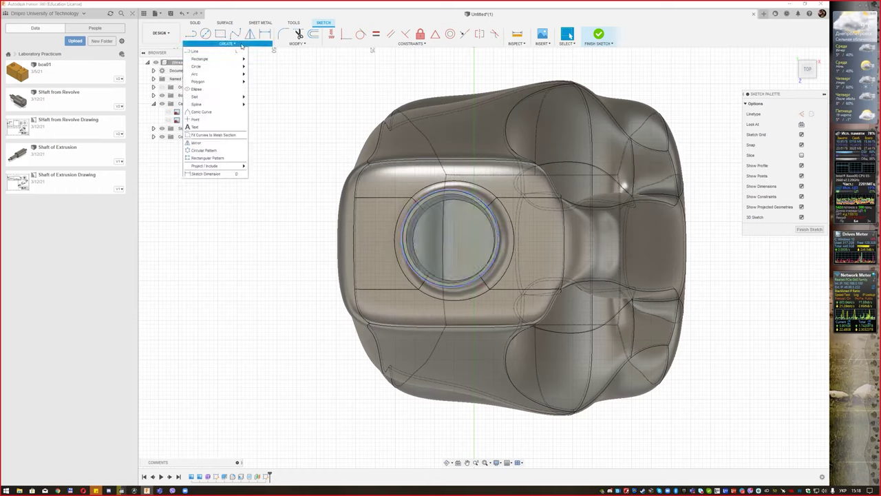
{"action": "left_click", "coordinate": [217, 175]}
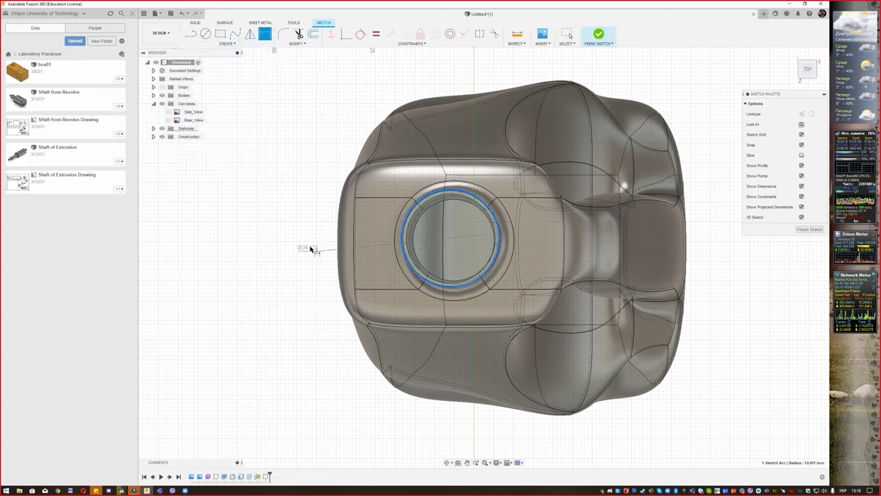
{"action": "left_click", "coordinate": [309, 248]}
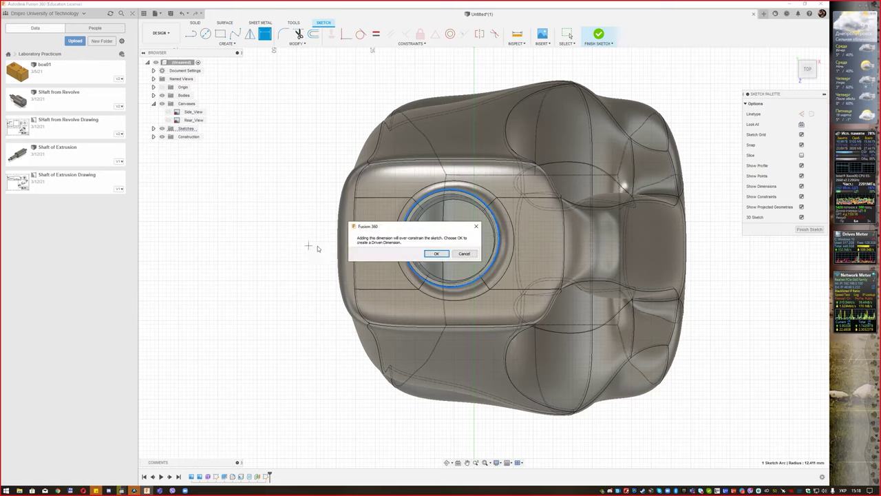
{"action": "left_click", "coordinate": [435, 254]}
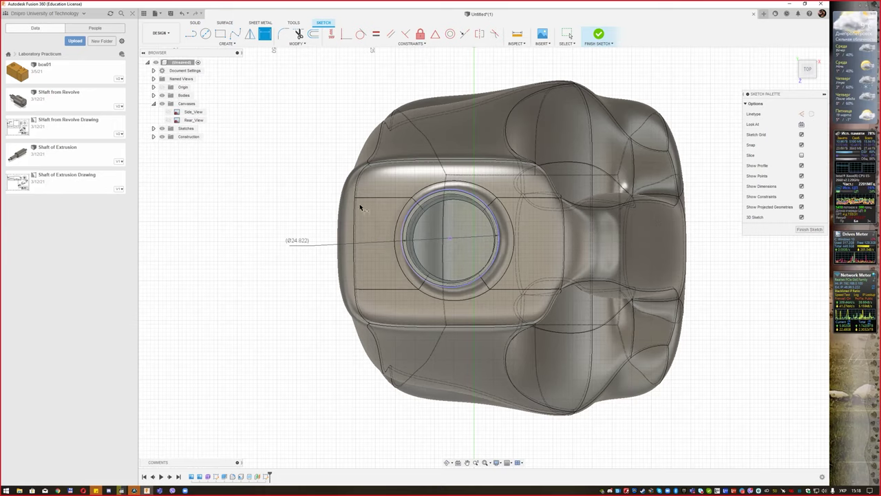
{"action": "middle_click_drag", "start_coordinate": [359, 206], "coordinate": [496, 194], "text": "shift"}
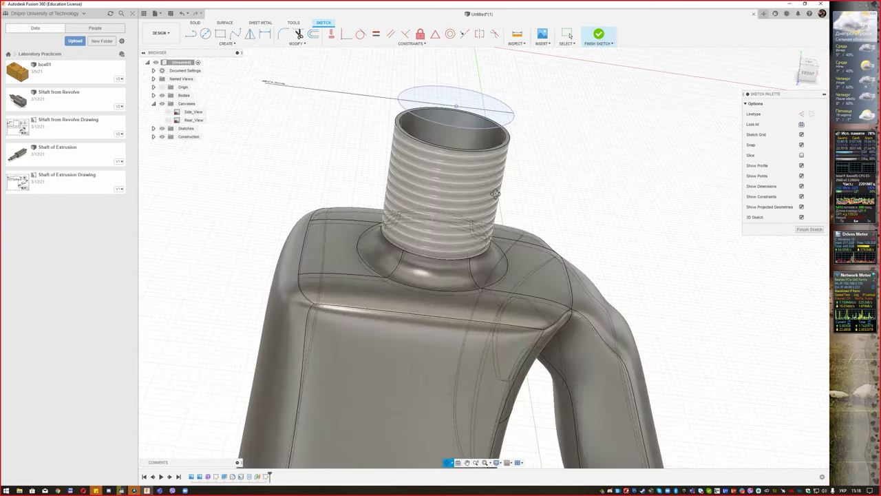
{"action": "left_click", "coordinate": [810, 229]}
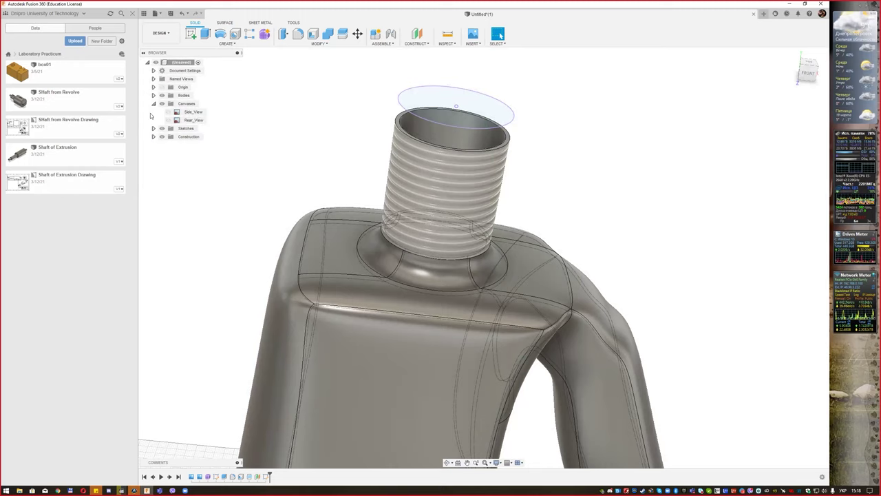
- Reopen Sketch2 for editing and select the projected neck circle
{"action": "left_click", "coordinate": [154, 129]}
{"action": "left_click", "coordinate": [191, 145]}
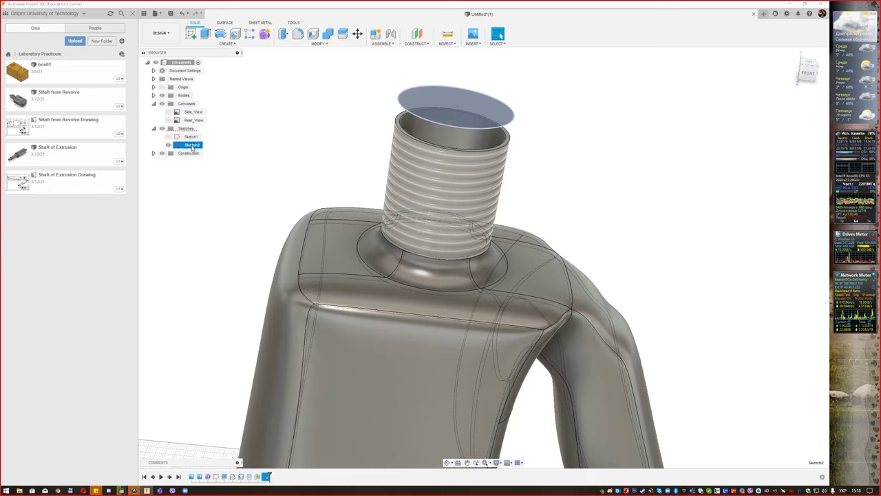
{"action": "right_click", "coordinate": [193, 147]}
{"action": "left_click", "coordinate": [228, 168]}
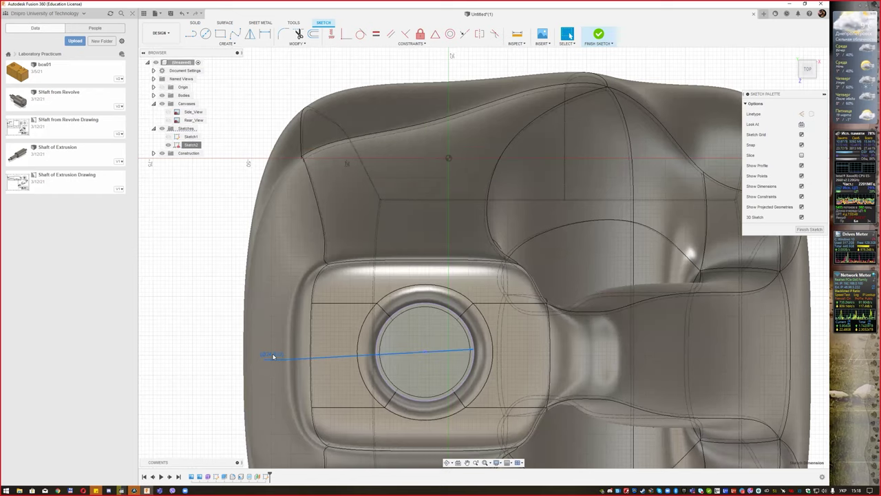
{"action": "middle_click_drag", "start_coordinate": [272, 356], "coordinate": [290, 246]}
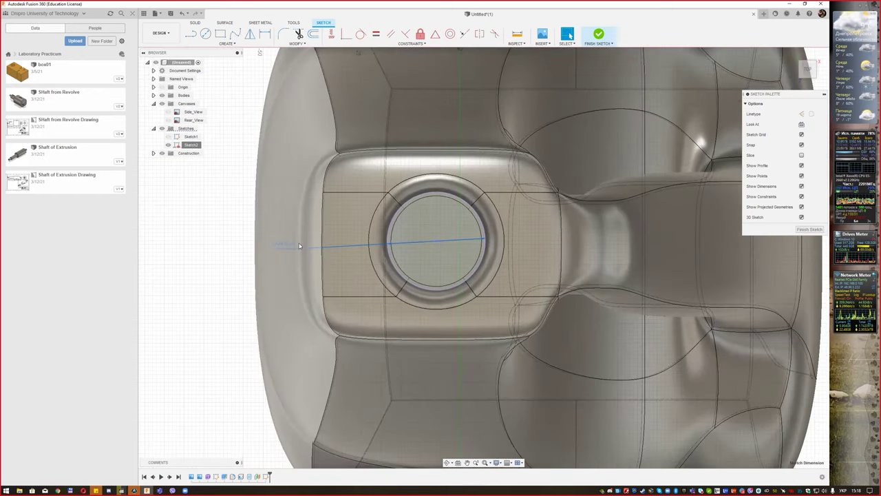
{"action": "left_click", "coordinate": [422, 196]}
{"action": "left_click", "coordinate": [418, 193]}
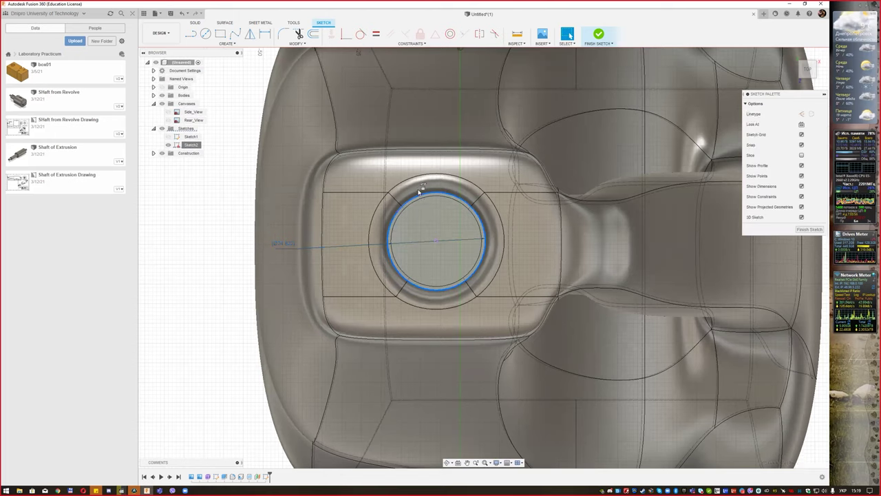
{"action": "left_click", "coordinate": [425, 193]}
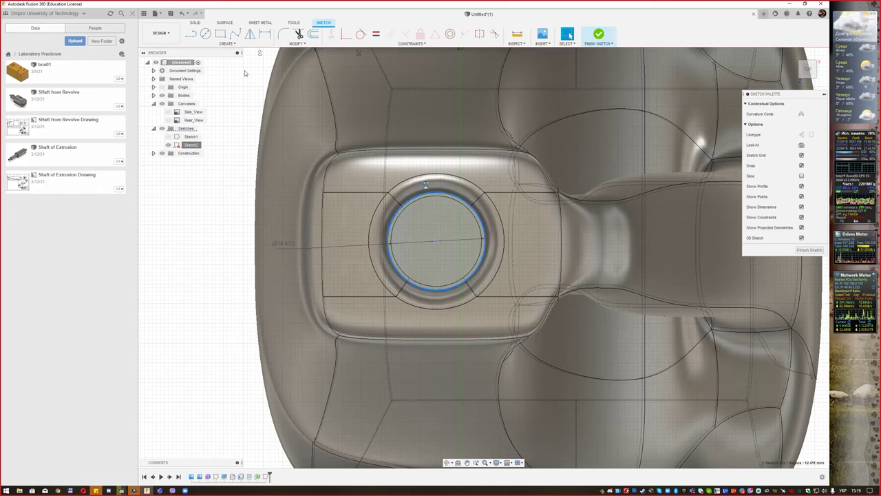
- Draw a centre-diameter circle at the neck centre, entering its diameter
{"action": "left_click", "coordinate": [205, 34]}
{"action": "left_click", "coordinate": [437, 241]}
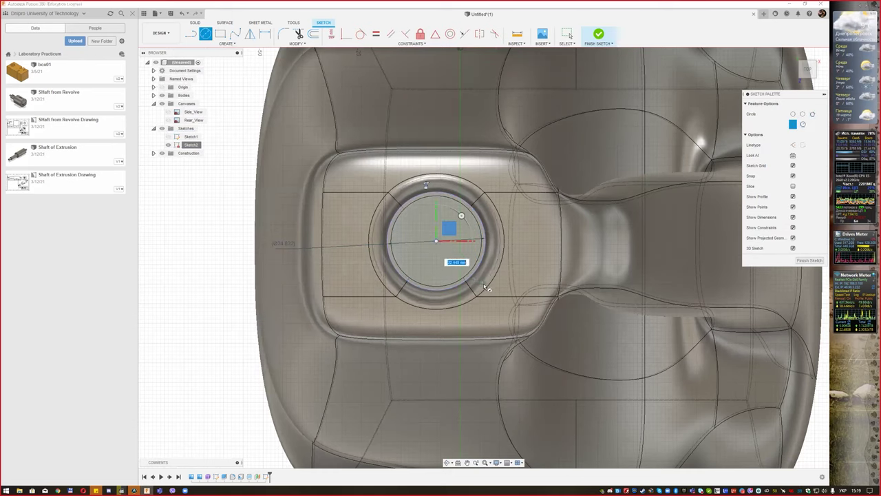
{"action": "type", "text": "3"}
{"action": "key", "text": "Return"}
{"action": "key", "text": "Escape"}
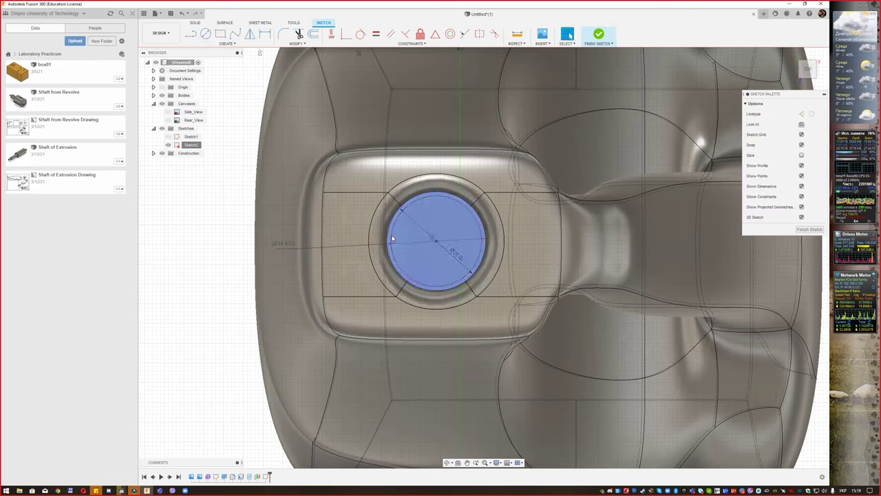
{"action": "key", "text": "d"}
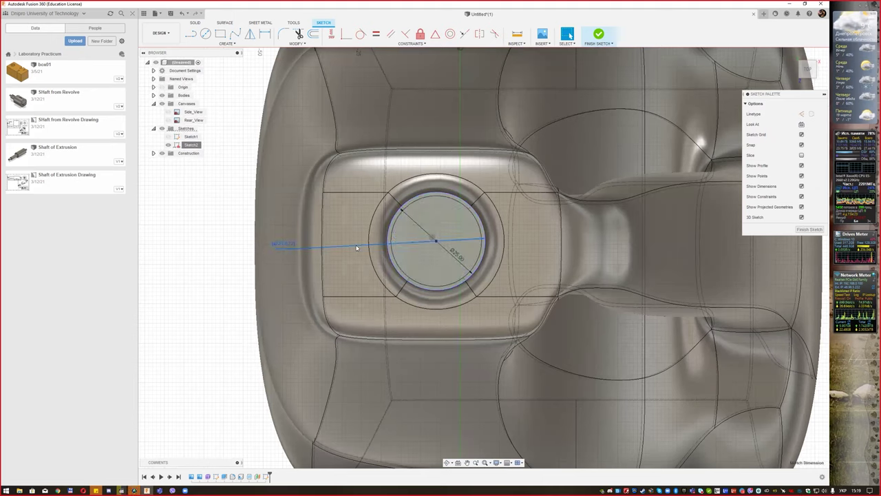
{"action": "key", "text": "Escape"}
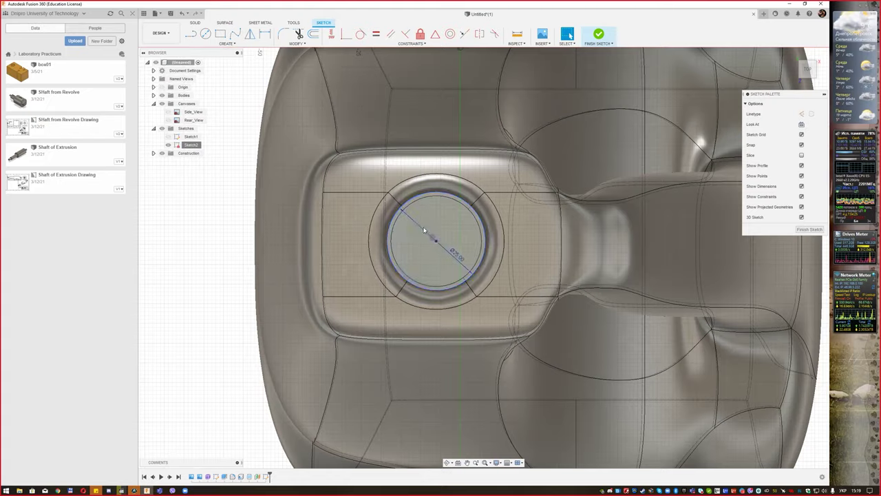
- Zoom in to check the new circle's edge, then finish the sketch
{"action": "scroll", "coordinate": [385, 206], "scroll_direction": "up", "scroll_amount": 3}
{"action": "scroll", "coordinate": [377, 182], "scroll_direction": "up", "scroll_amount": 3}
{"action": "scroll", "coordinate": [385, 186], "scroll_direction": "up", "scroll_amount": 4}
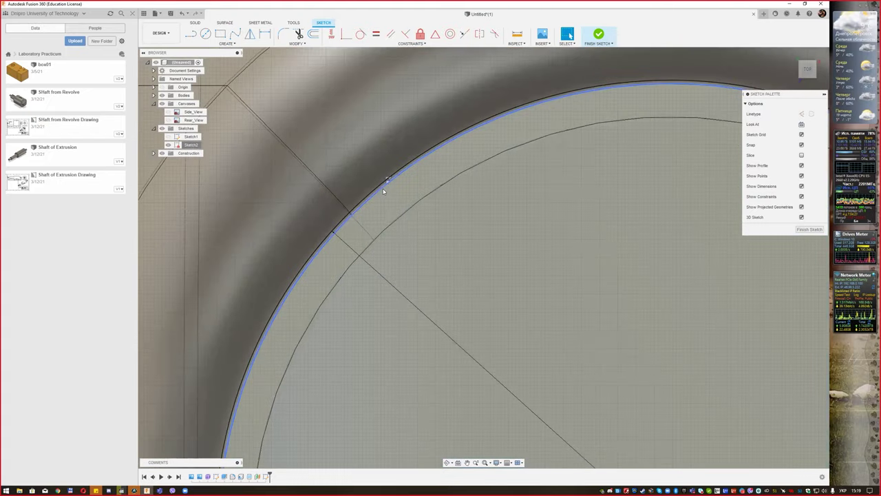
{"action": "left_click", "coordinate": [382, 190]}
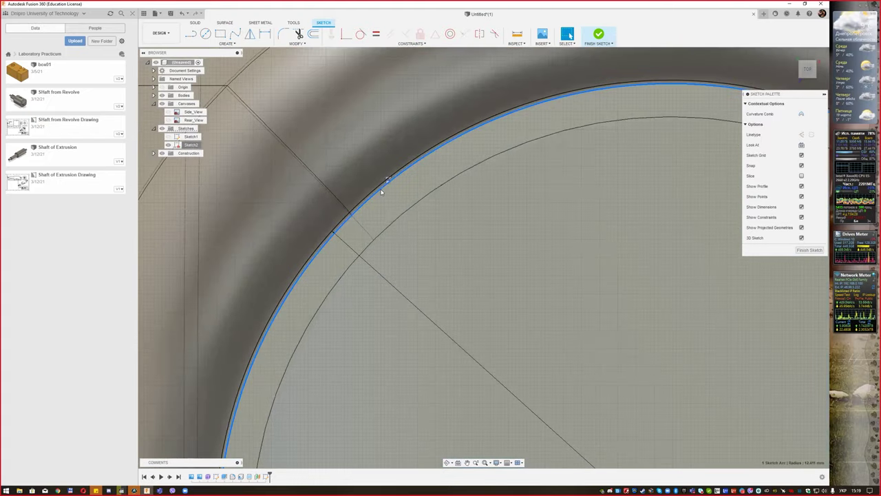
{"action": "key", "text": "Escape"}
{"action": "scroll", "coordinate": [382, 191], "scroll_direction": "down", "scroll_amount": 3}
{"action": "scroll", "coordinate": [390, 198], "scroll_direction": "down", "scroll_amount": 3}
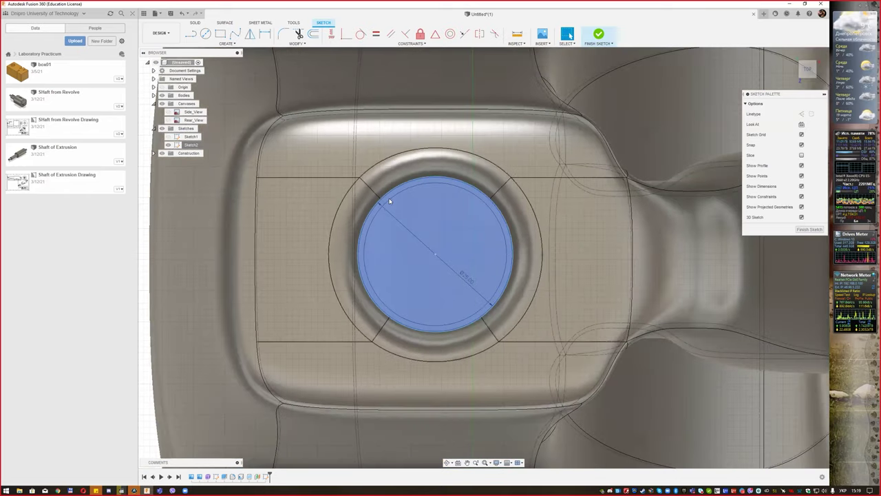
{"action": "left_click", "coordinate": [599, 35]}
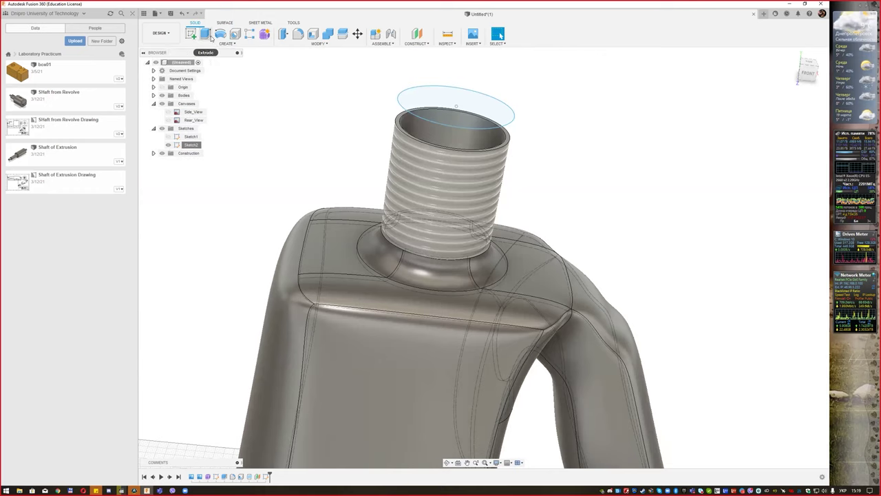
- Extrude the neck circle 19.343 mm downward as a new separate body
{"action": "left_click", "coordinate": [205, 33]}
{"action": "left_click_drag", "start_coordinate": [456, 99], "coordinate": [448, 185]}
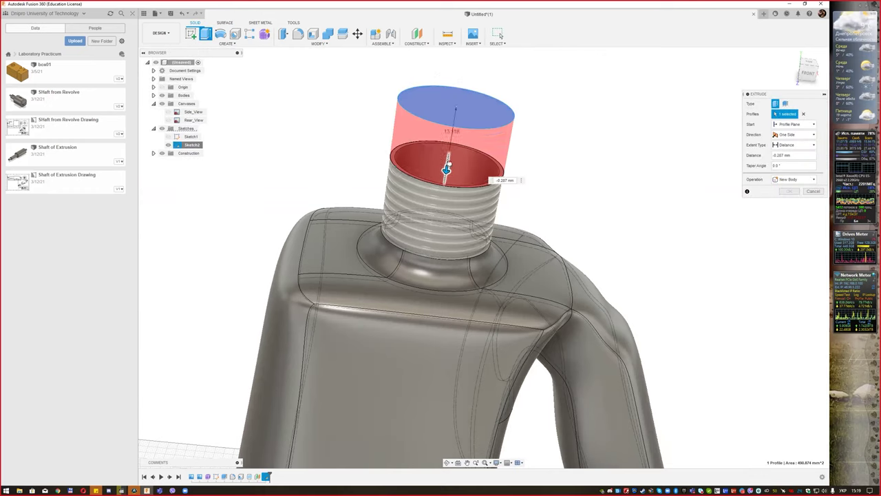
{"action": "left_click", "coordinate": [796, 180]}
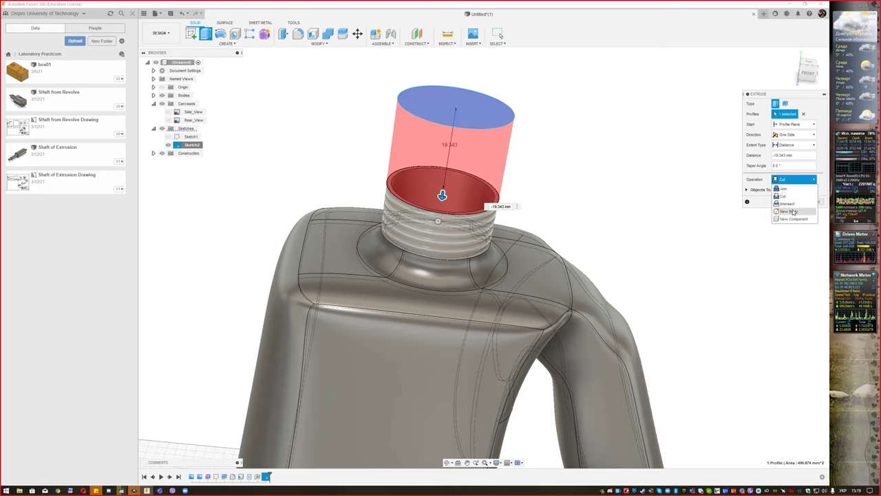
{"action": "left_click", "coordinate": [791, 211]}
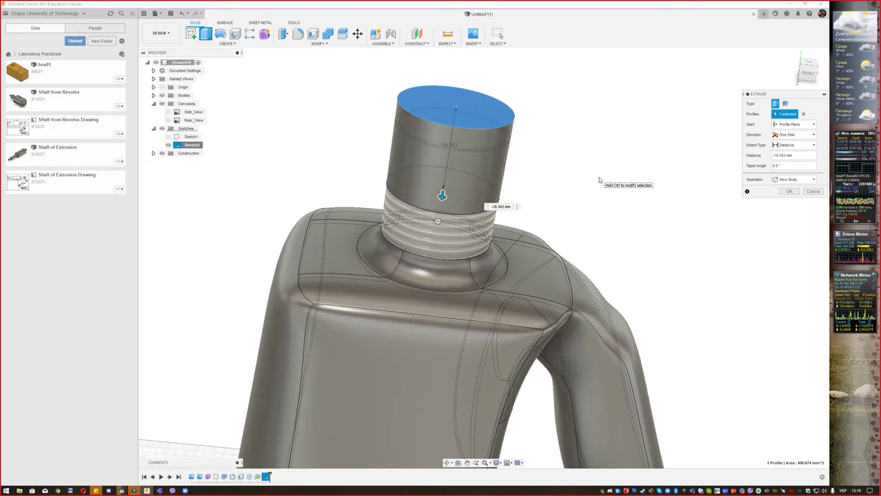
{"action": "left_click", "coordinate": [790, 191]}
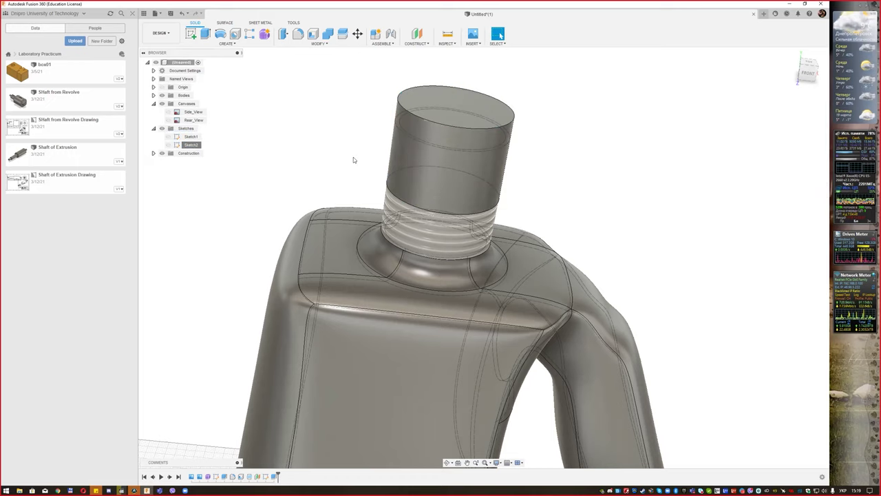
- Hide Body1 and orbit to inspect the new cylinder body alone
{"action": "left_click", "coordinate": [152, 95]}
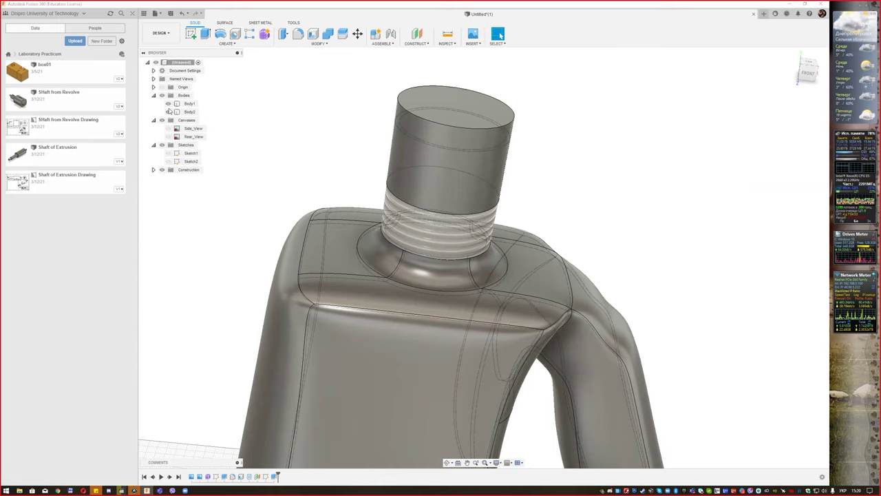
{"action": "left_click", "coordinate": [168, 104]}
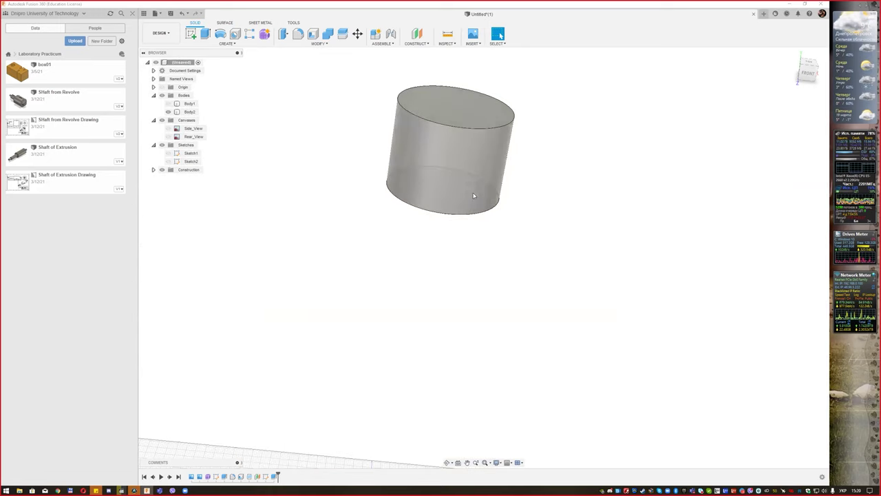
{"action": "left_click_drag", "start_coordinate": [480, 163], "coordinate": [479, 141]}
{"action": "key", "text": "Escape"}
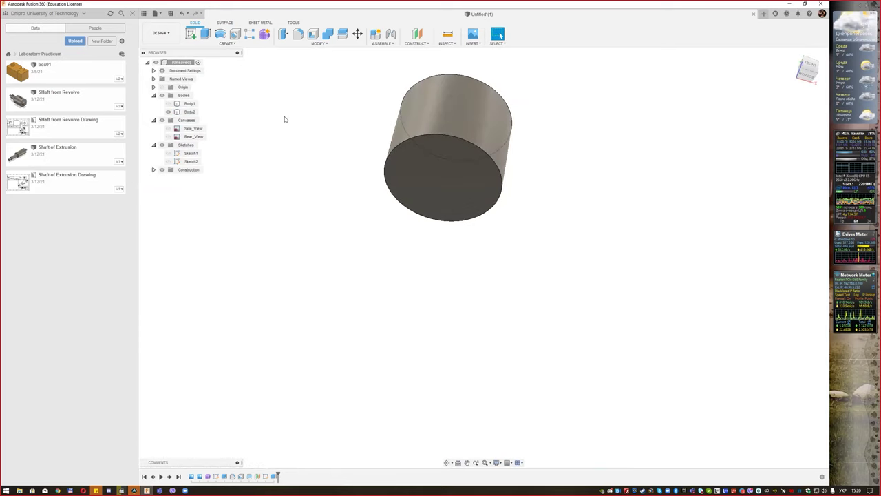
{"action": "left_click", "coordinate": [308, 44]}
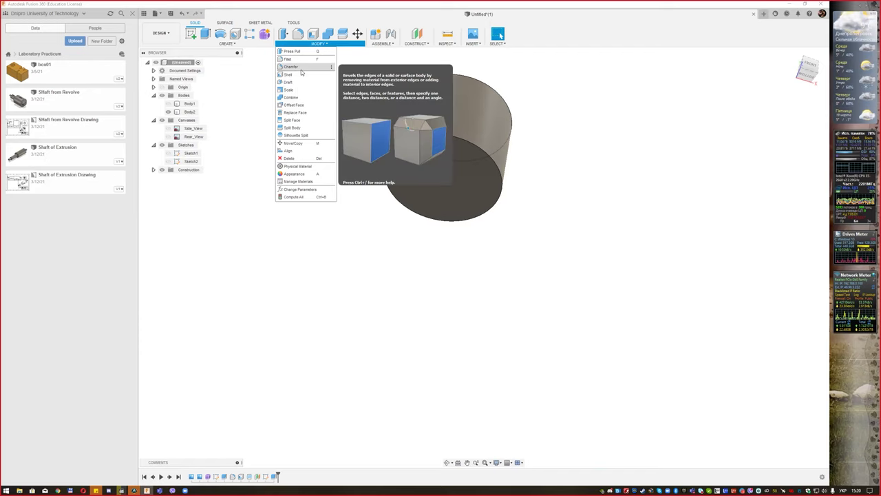
{"action": "left_click", "coordinate": [239, 45]}
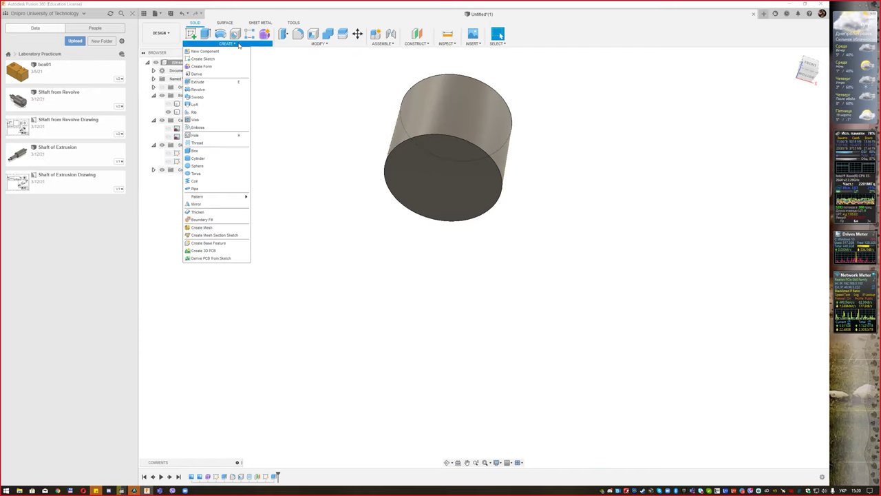
- Shell the cylinder to a 1 mm inside wall, removing its front face
{"action": "left_click", "coordinate": [315, 44]}
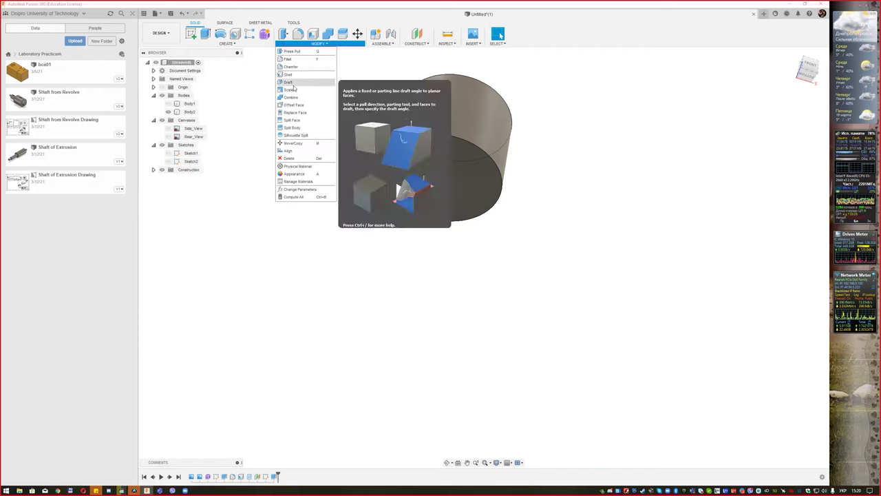
{"action": "left_click", "coordinate": [289, 74]}
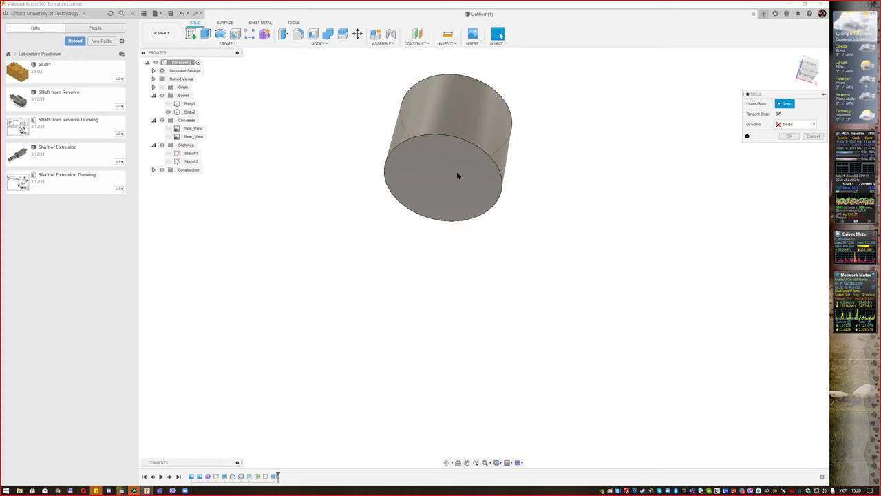
{"action": "left_click", "coordinate": [460, 174]}
{"action": "type", "text": "1"}
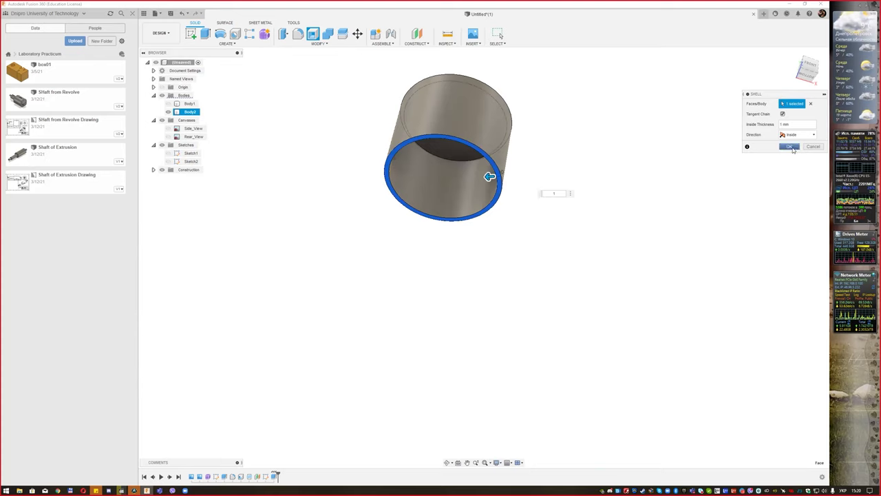
{"action": "left_click", "coordinate": [791, 146]}
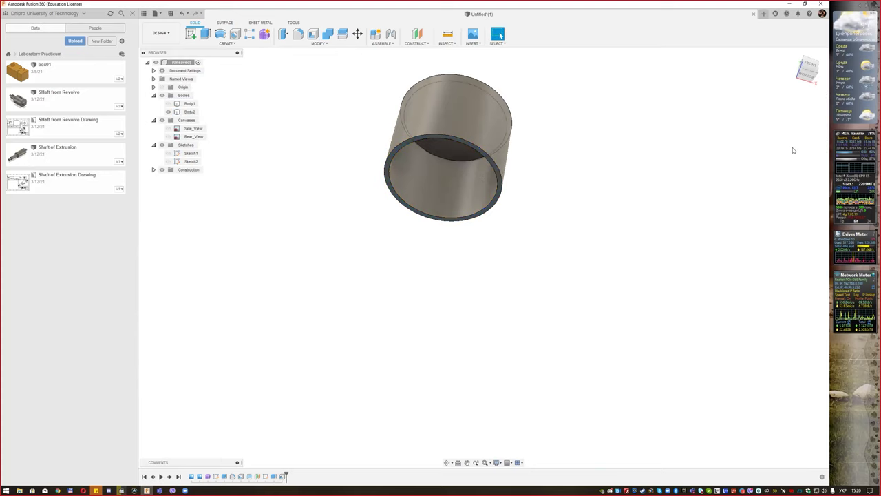
{"action": "left_click", "coordinate": [317, 43]}
{"action": "mouse_move", "coordinate": [227, 44]}
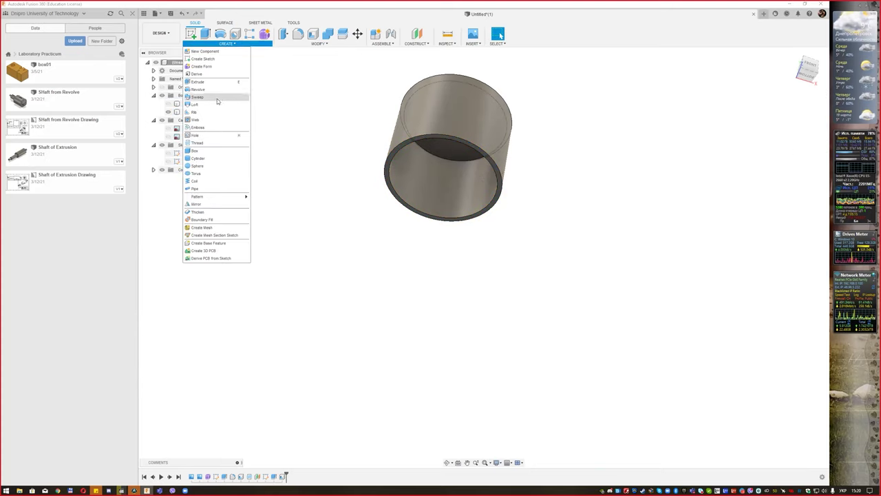
- Add a modeled M25x2 thread to the cylinder's inner face, then orbit to inspect the grooves
{"action": "left_click", "coordinate": [215, 142]}
{"action": "left_click", "coordinate": [427, 189]}
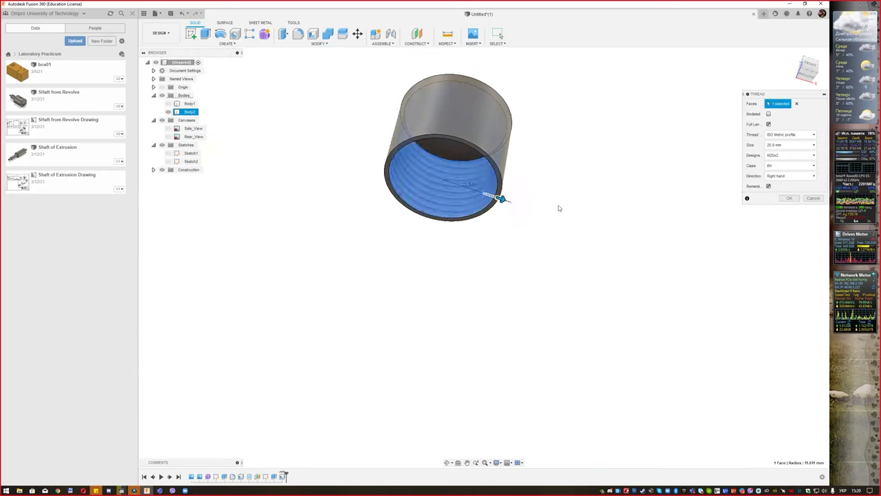
{"action": "left_click", "coordinate": [769, 114]}
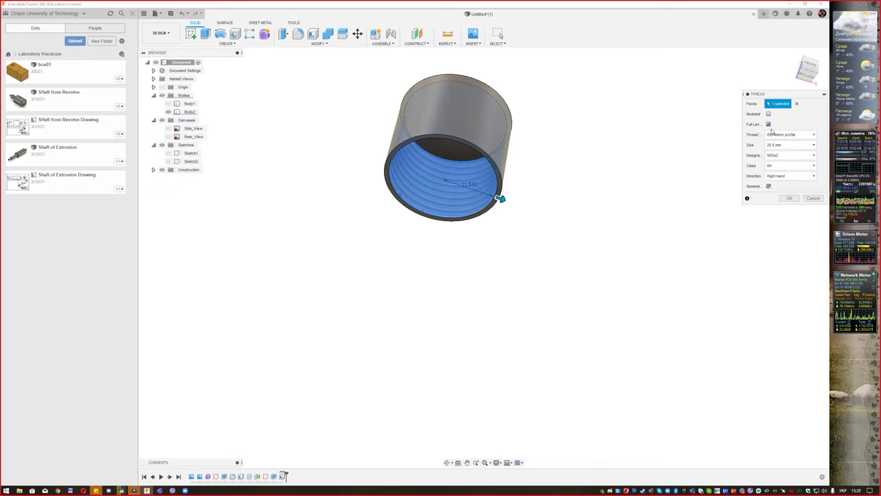
{"action": "left_click", "coordinate": [787, 198]}
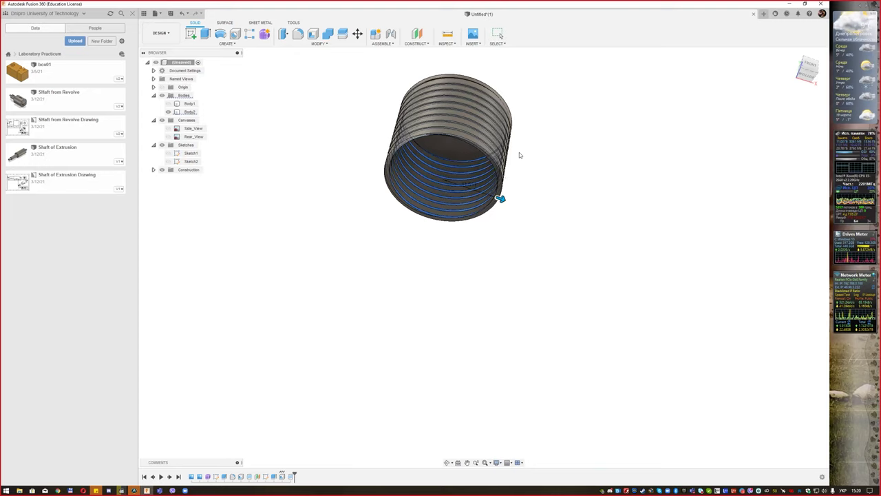
{"action": "middle_click_drag", "start_coordinate": [526, 163], "coordinate": [495, 186], "text": "shift"}
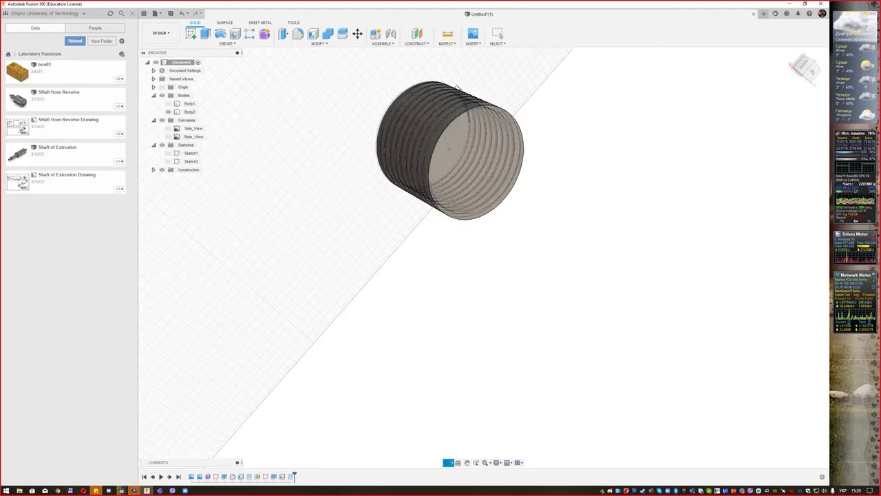
{"action": "middle_click_drag", "start_coordinate": [496, 186], "coordinate": [523, 232], "text": "shift"}
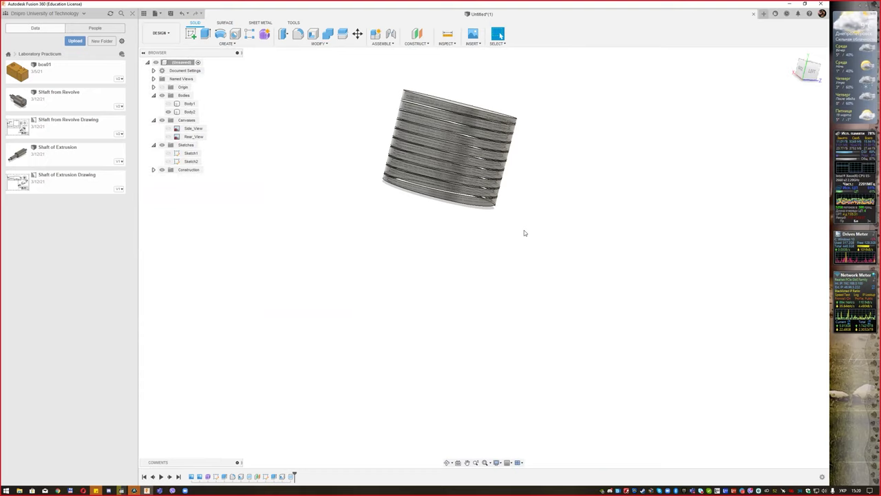
{"action": "middle_click_drag", "start_coordinate": [502, 173], "coordinate": [471, 118], "text": "shift"}
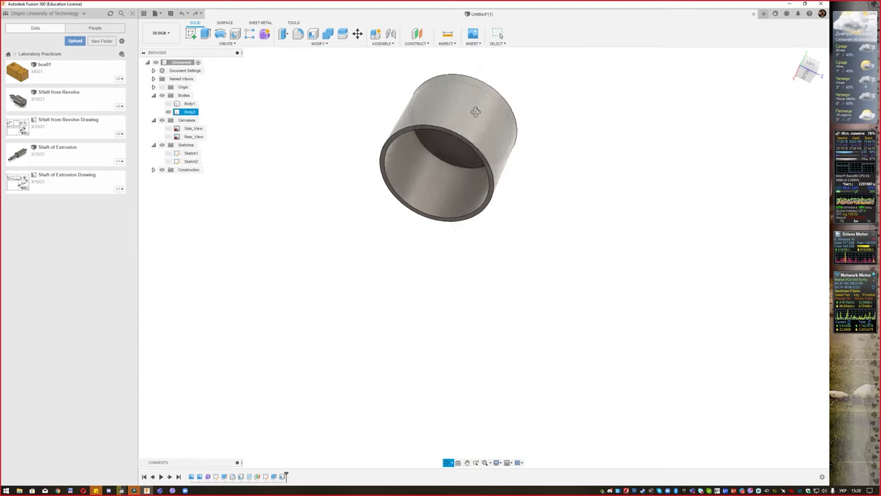
- Apply the modeled internal thread on the inner face again and view the cylinder's side
{"action": "left_click", "coordinate": [233, 44]}
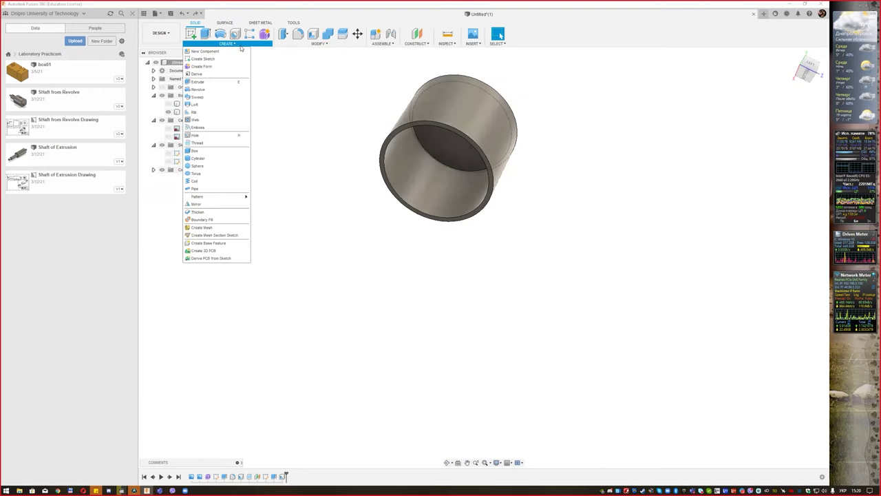
{"action": "left_click", "coordinate": [214, 143]}
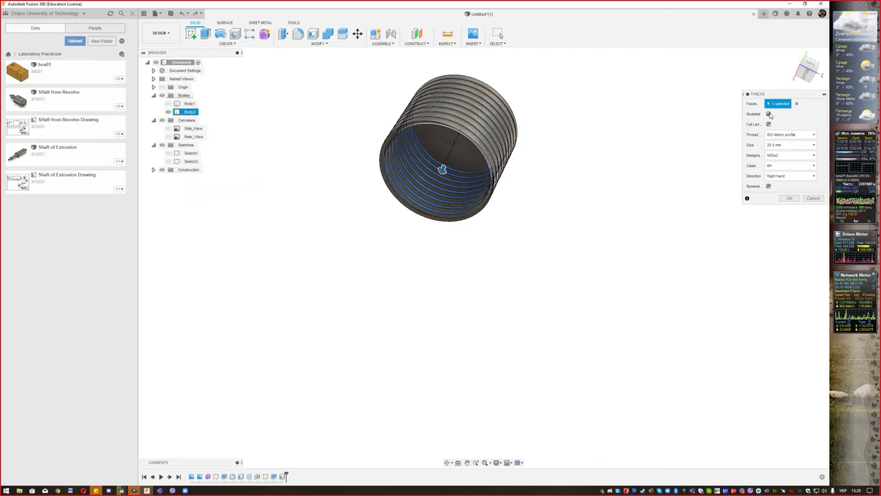
{"action": "left_click", "coordinate": [790, 197]}
{"action": "mouse_move", "coordinate": [577, 145]}
{"action": "middle_mouse_down", "text": "shift"}
{"action": "mouse_move", "coordinate": [478, 147]}
{"action": "mouse_move", "coordinate": [422, 165]}
{"action": "middle_mouse_up", "text": "shift"}
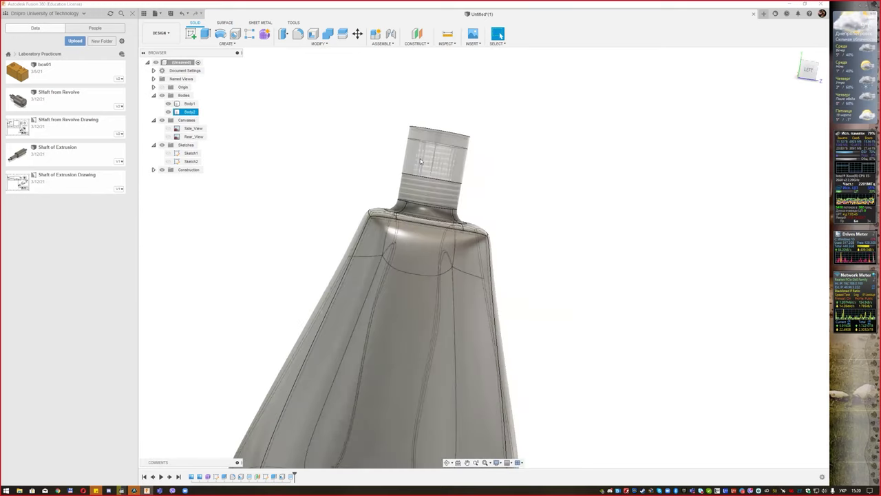
- Collapse Bodies, show the Side_View canvas, and view the jug from the FRONT
{"action": "mouse_move", "coordinate": [497, 165]}
{"action": "middle_mouse_down", "text": "shift"}
{"action": "mouse_move", "coordinate": [472, 165]}
{"action": "mouse_move", "coordinate": [518, 181]}
{"action": "middle_mouse_up", "text": "shift"}
{"action": "scroll", "coordinate": [499, 178], "scroll_direction": "down", "scroll_amount": 5}
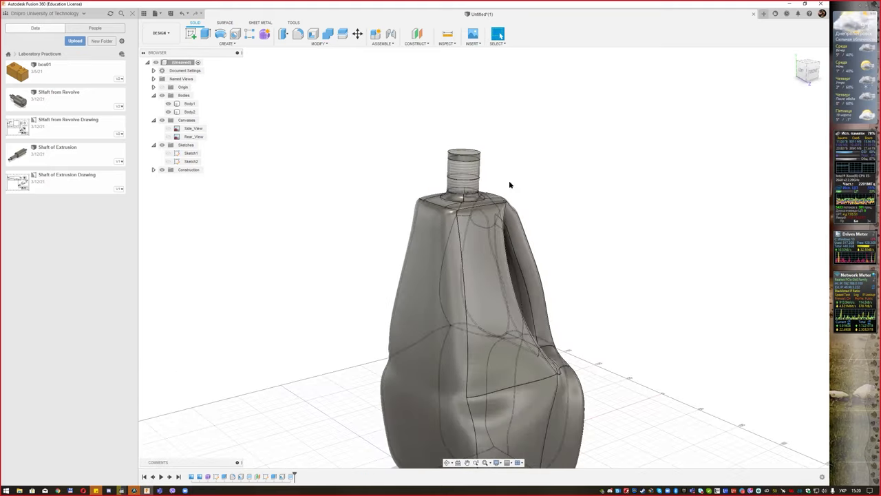
{"action": "mouse_move", "coordinate": [597, 255]}
{"action": "middle_mouse_down", "text": "shift"}
{"action": "mouse_move", "coordinate": [566, 210]}
{"action": "mouse_move", "coordinate": [486, 199]}
{"action": "middle_mouse_up", "text": "shift"}
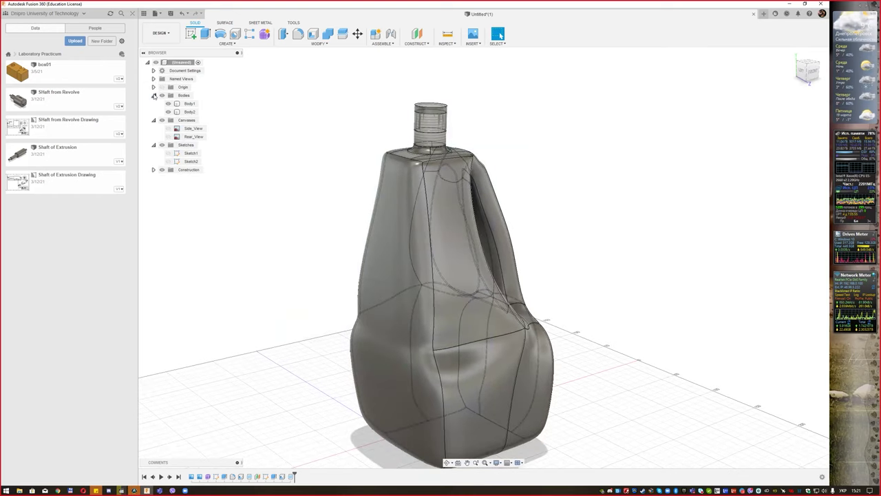
{"action": "left_click", "coordinate": [153, 96]}
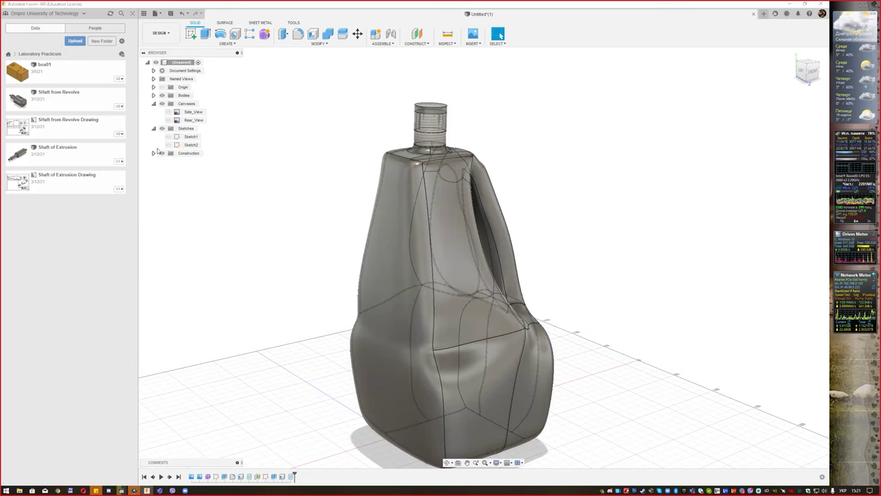
{"action": "left_click", "coordinate": [168, 113]}
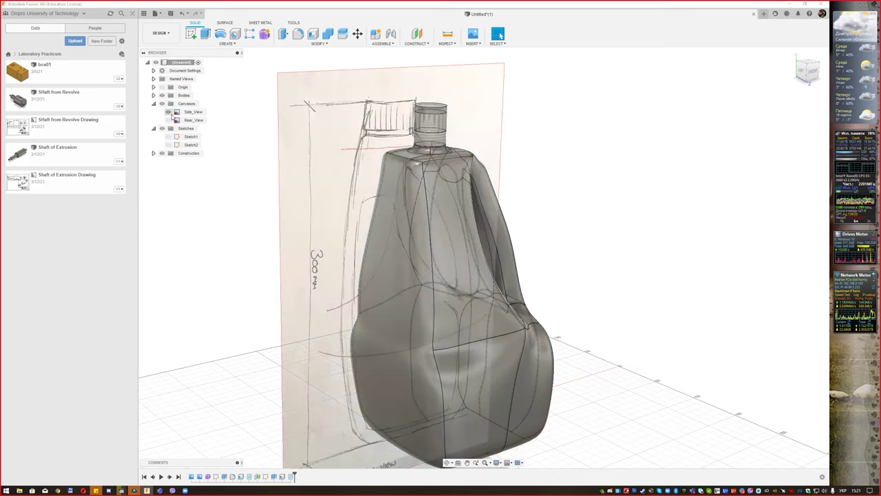
{"action": "left_click", "coordinate": [813, 72]}
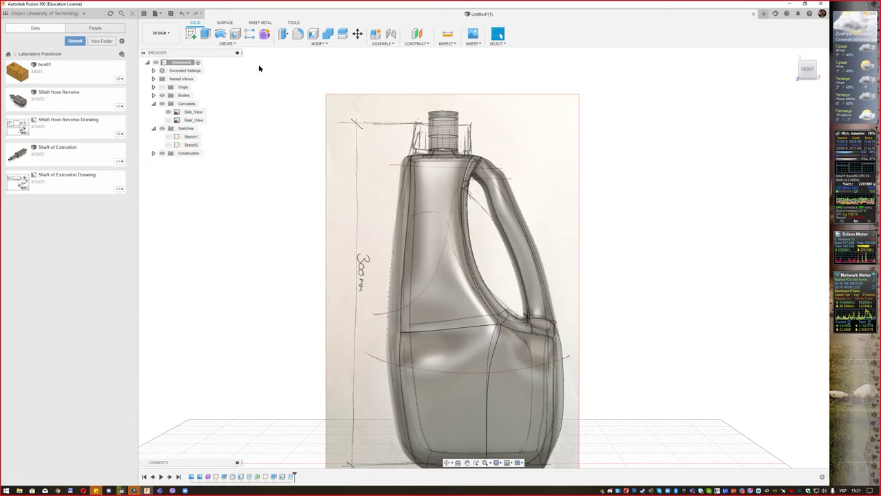
{"action": "left_click", "coordinate": [191, 34]}
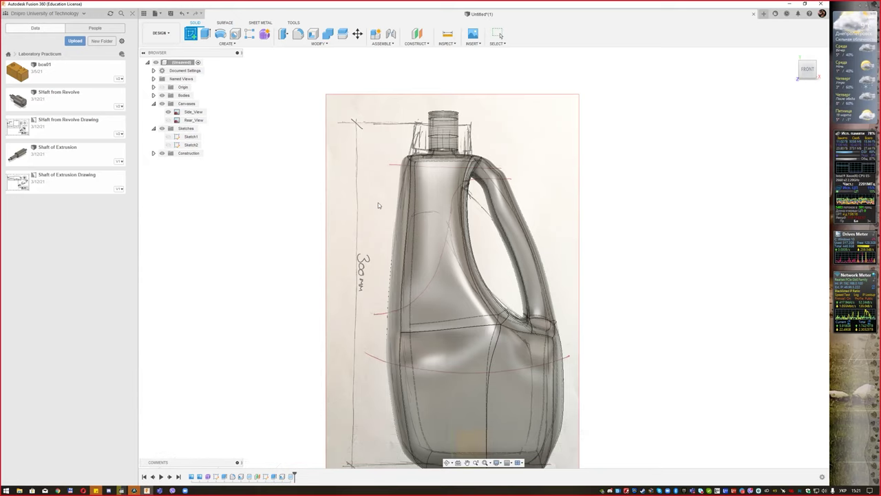
- On a new sketch plane, draw a four-point spline from left of the jug through its handle
{"action": "left_click", "coordinate": [467, 441]}
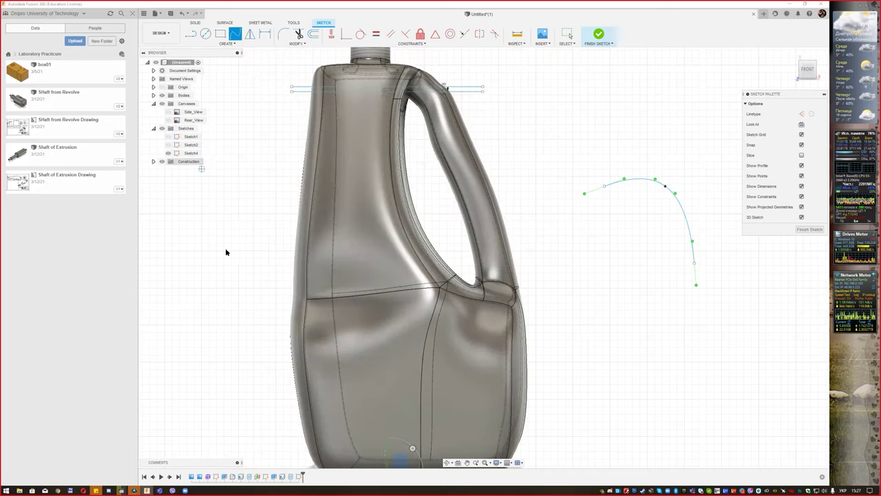
{"action": "left_click", "coordinate": [206, 278]}
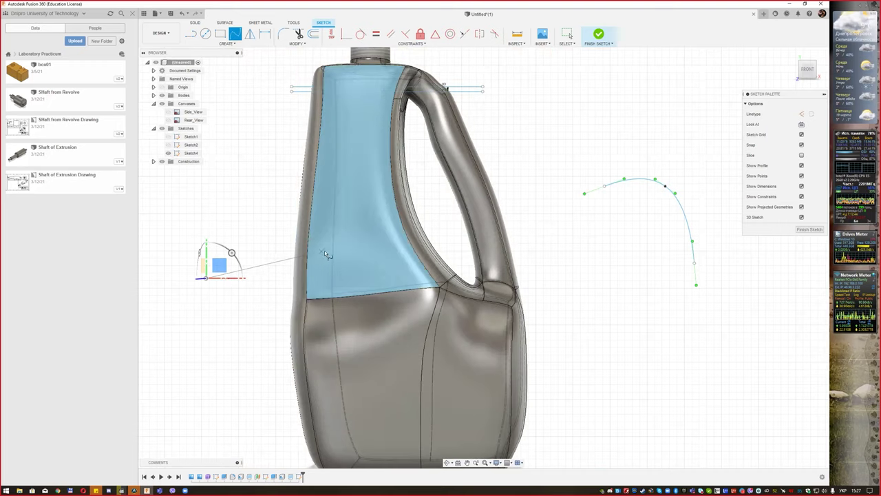
{"action": "left_click", "coordinate": [287, 250]}
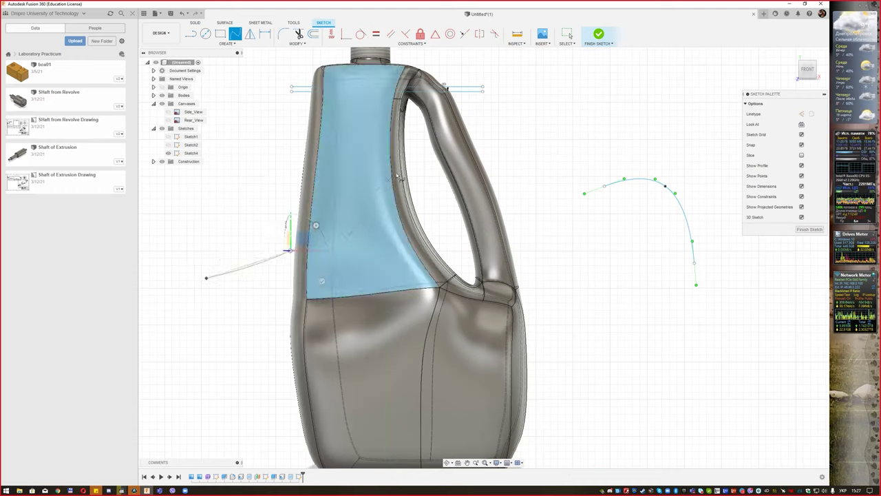
{"action": "left_click", "coordinate": [409, 145]}
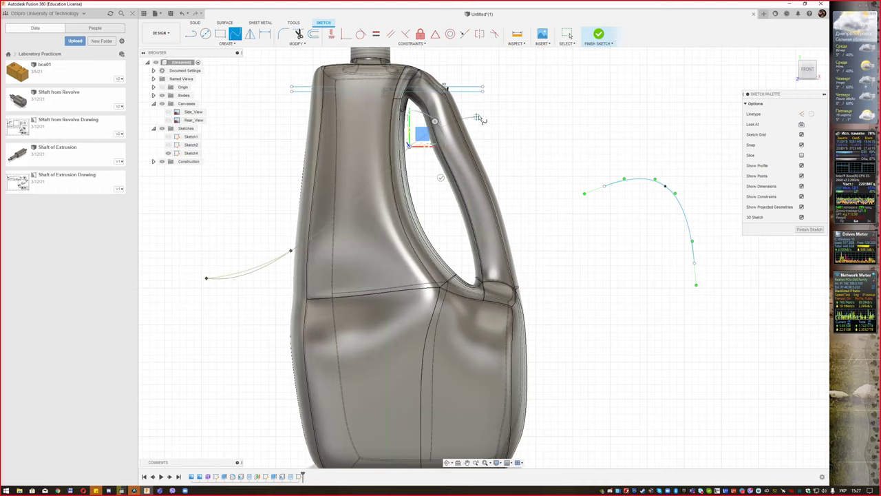
{"action": "left_click", "coordinate": [499, 119]}
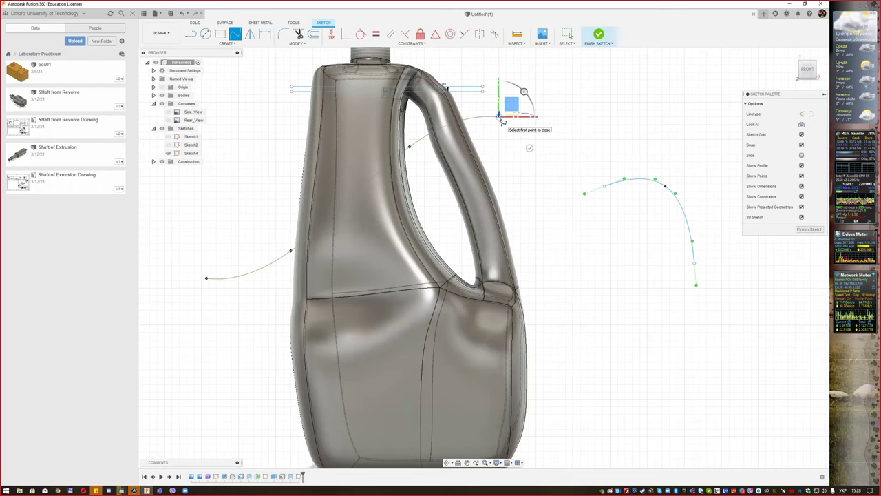
{"action": "key", "text": "Escape"}
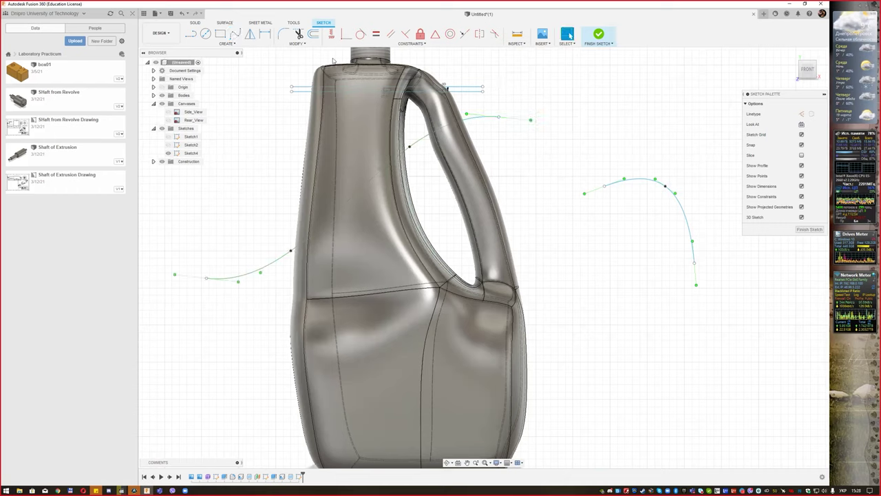
- Offset the new spline to create a 3 mm copy
{"action": "left_click", "coordinate": [314, 35]}
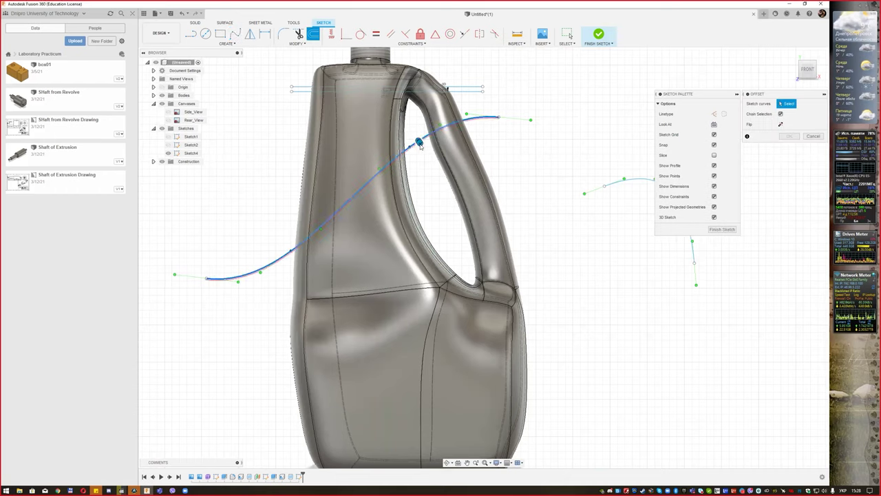
{"action": "left_click", "coordinate": [418, 142]}
{"action": "key", "text": "Return"}
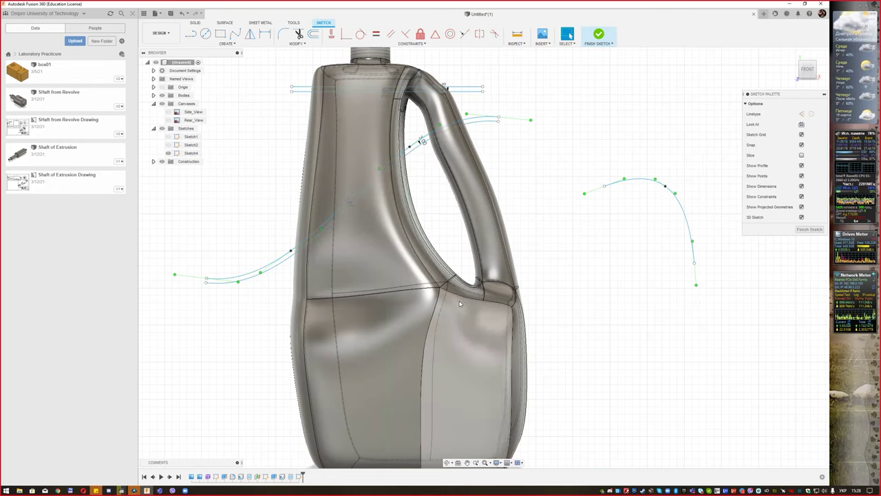
{"action": "middle_click_drag", "start_coordinate": [399, 276], "coordinate": [399, 229]}
- Toggle the Side_View canvas on and off to compare, then exit the Spline tool
{"action": "left_click", "coordinate": [235, 34]}
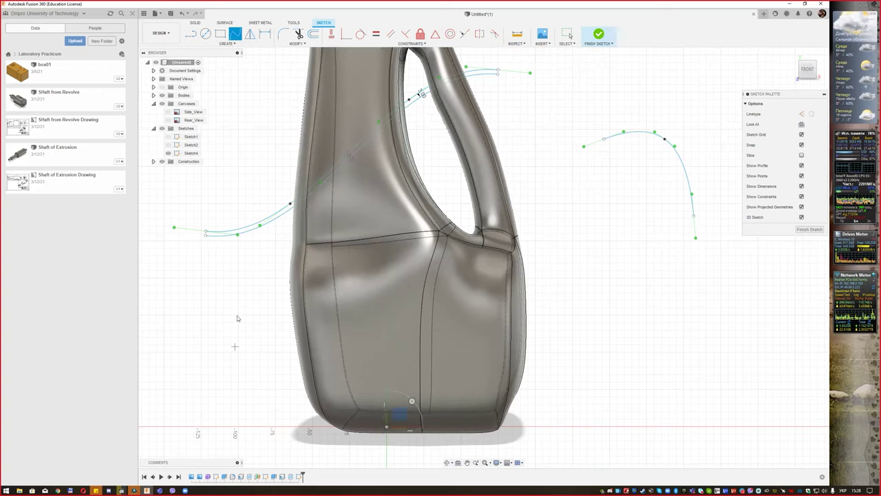
{"action": "left_click", "coordinate": [169, 112]}
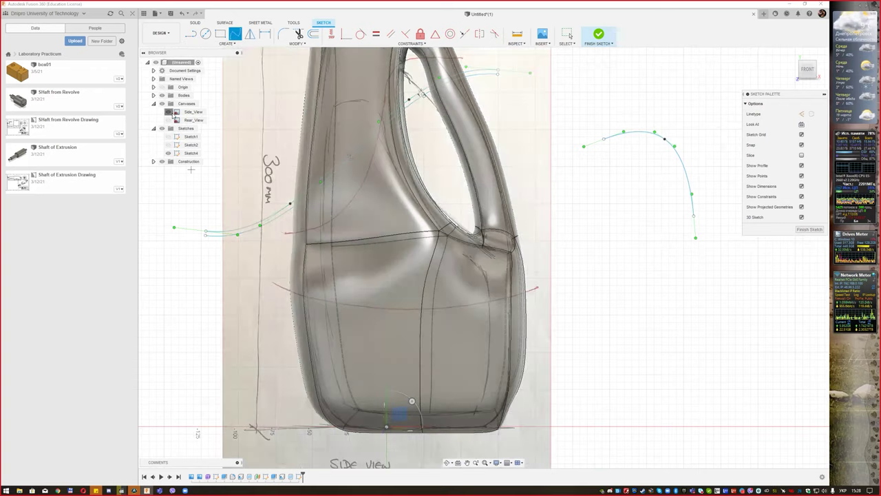
{"action": "left_click", "coordinate": [169, 112]}
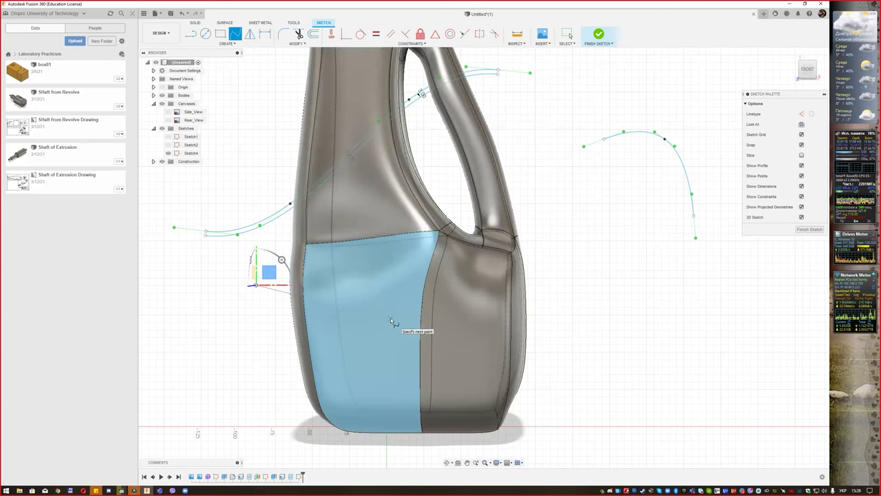
{"action": "key", "text": "Escape"}
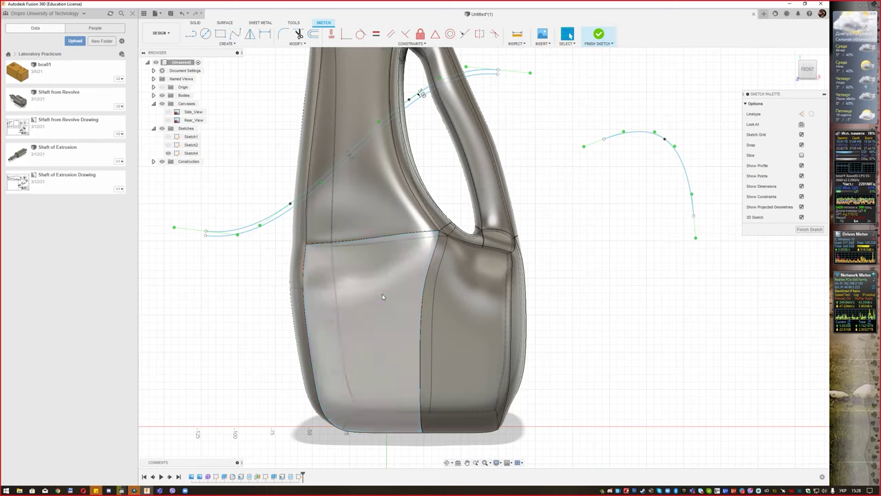
- Check the selection options without changing anything
{"action": "left_click", "coordinate": [570, 44]}
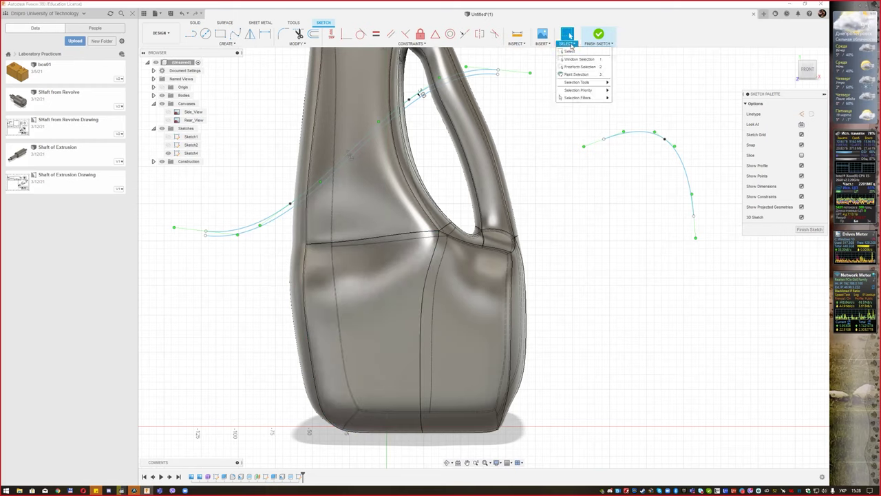
{"action": "mouse_move", "coordinate": [578, 98]}
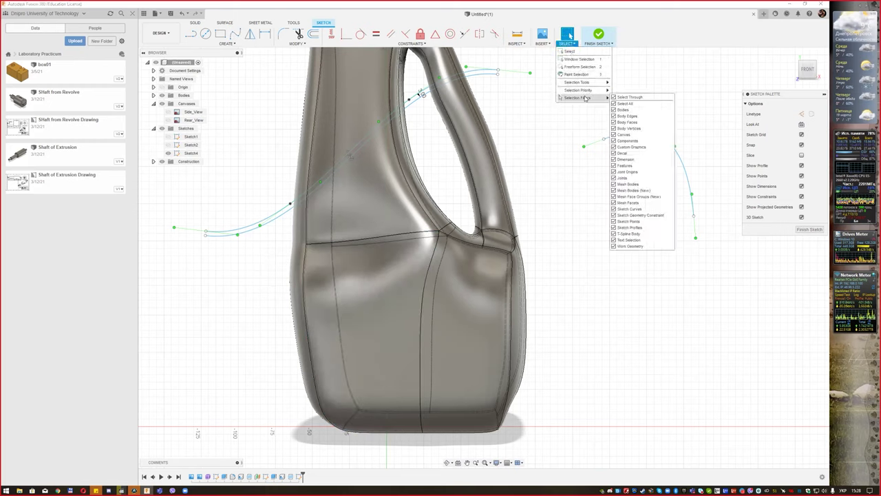
{"action": "left_click", "coordinate": [615, 97]}
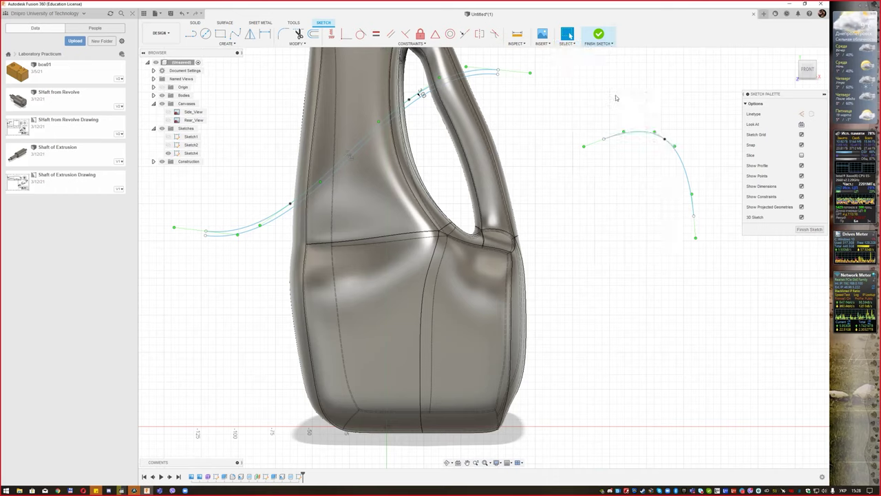
{"action": "left_click", "coordinate": [568, 44]}
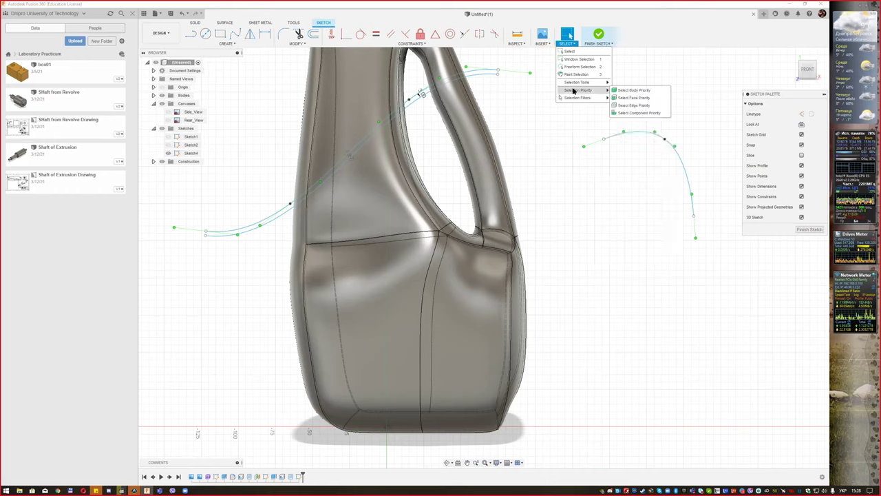
{"action": "mouse_move", "coordinate": [577, 98]}
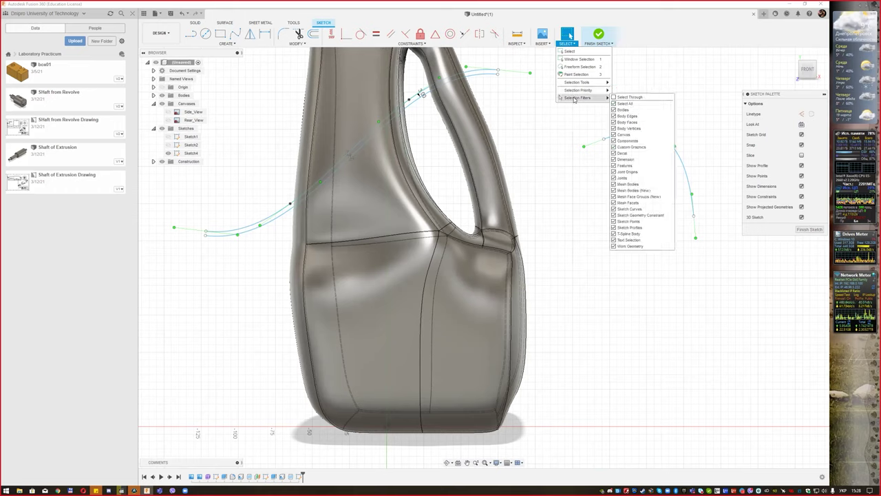
{"action": "left_click", "coordinate": [569, 51]}
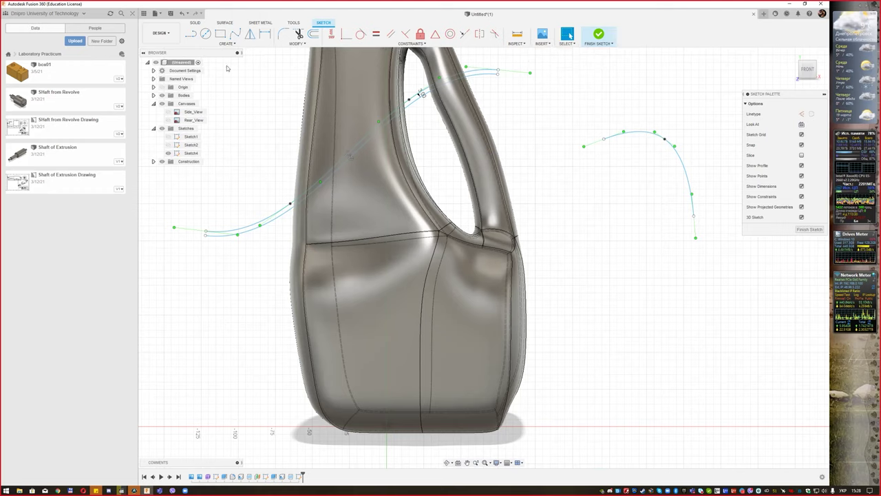
- Draw a three-point fit-point spline across the bottle's lower part
{"action": "left_click", "coordinate": [235, 34]}
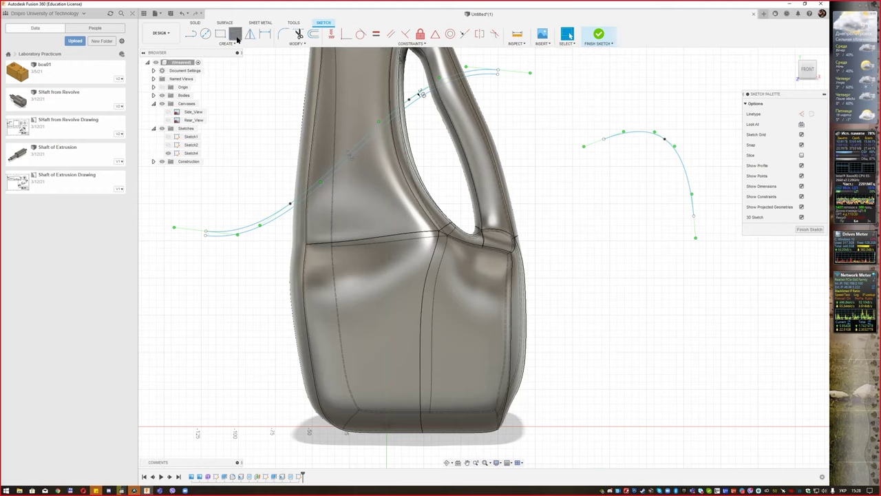
{"action": "left_click", "coordinate": [260, 354]}
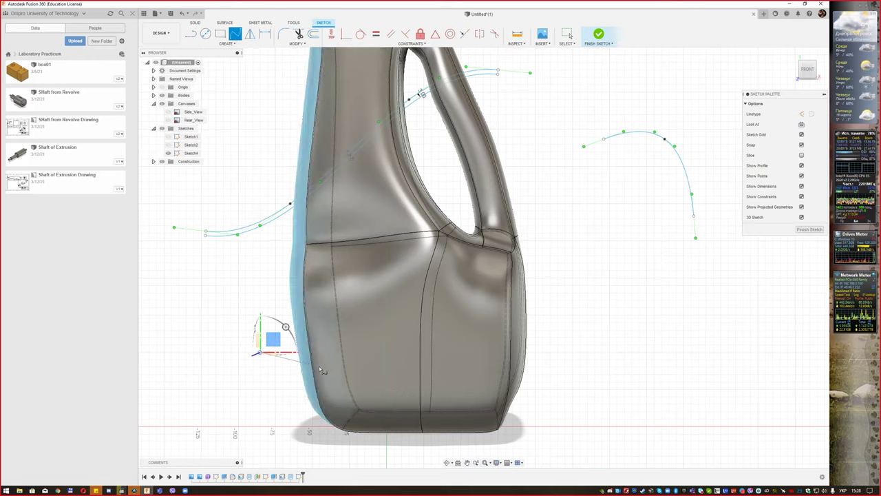
{"action": "left_click", "coordinate": [409, 366]}
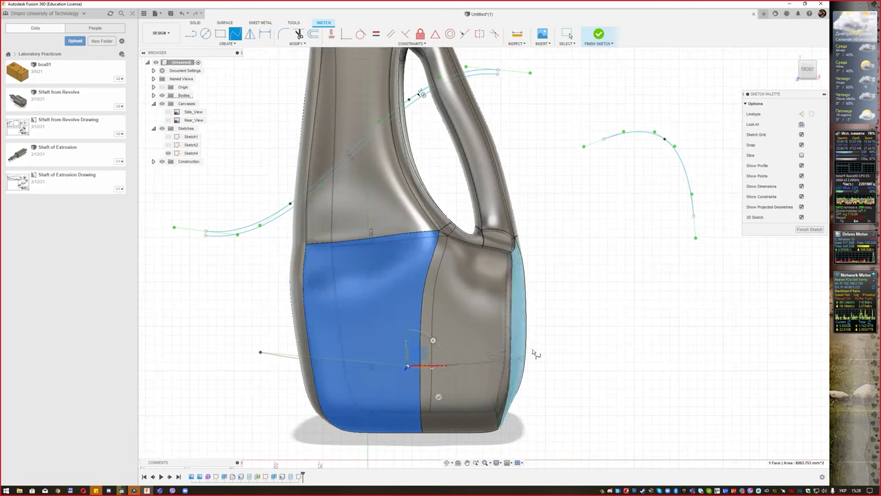
{"action": "left_click", "coordinate": [554, 325]}
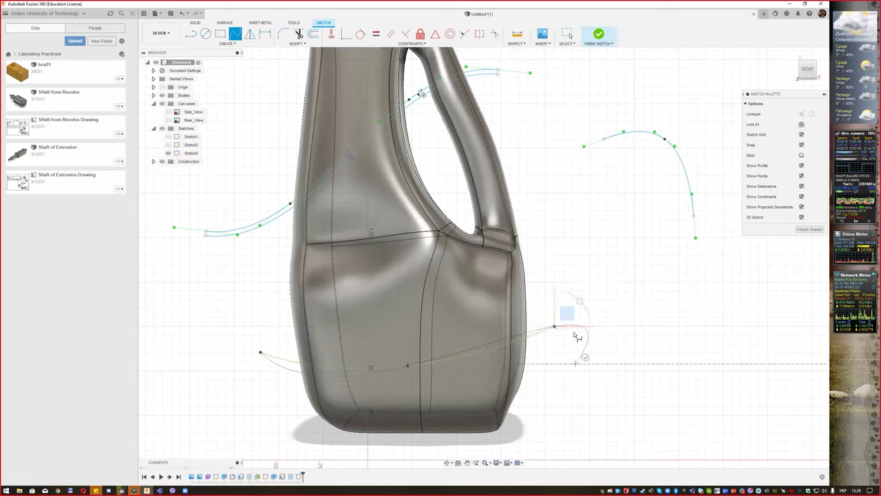
{"action": "right_click", "coordinate": [570, 293]}
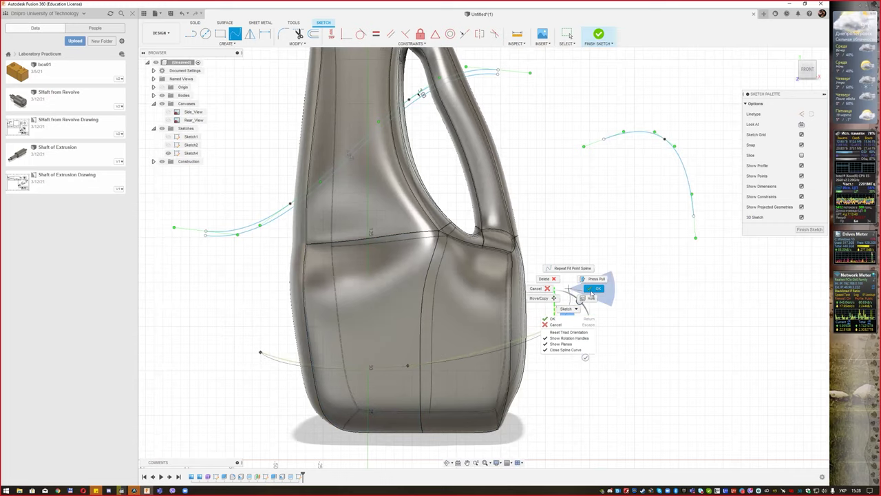
{"action": "left_click", "coordinate": [590, 290]}
- Delete that lower spline from the front view and hide the bottle body
{"action": "mouse_move", "coordinate": [551, 324]}
{"action": "middle_mouse_down", "text": "shift"}
{"action": "mouse_move", "coordinate": [599, 331]}
{"action": "mouse_move", "coordinate": [541, 321]}
{"action": "middle_mouse_up", "text": "shift"}
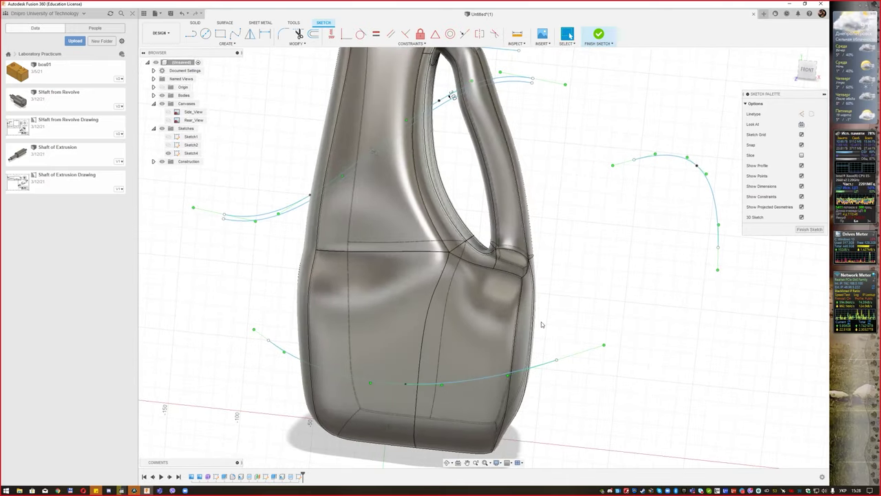
{"action": "left_click", "coordinate": [807, 70]}
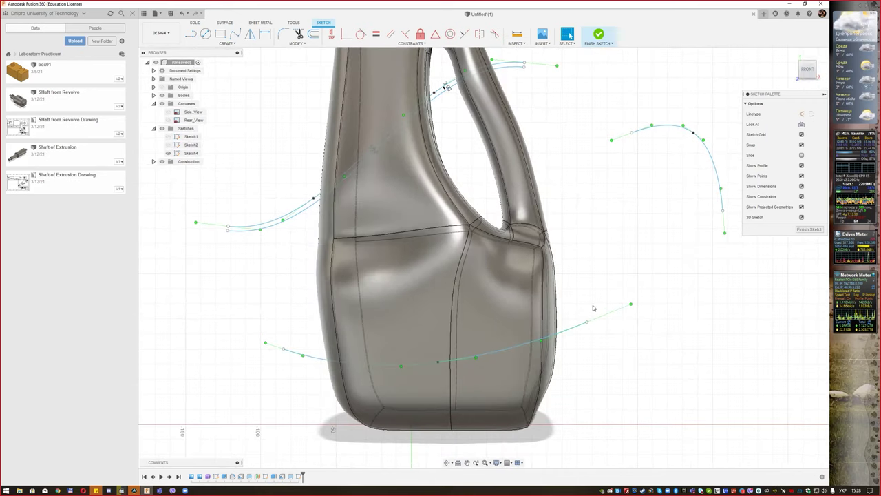
{"action": "left_click_drag", "start_coordinate": [594, 304], "coordinate": [570, 354]}
{"action": "key", "text": "Delete"}
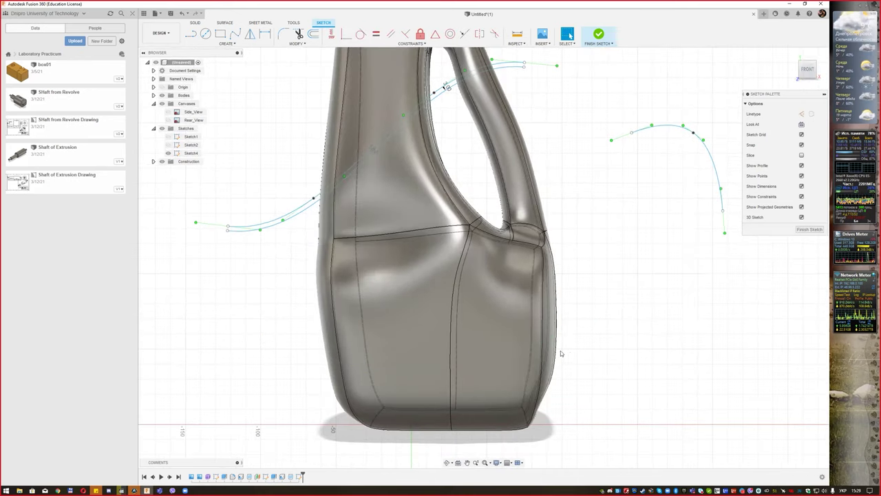
{"action": "left_click", "coordinate": [162, 95]}
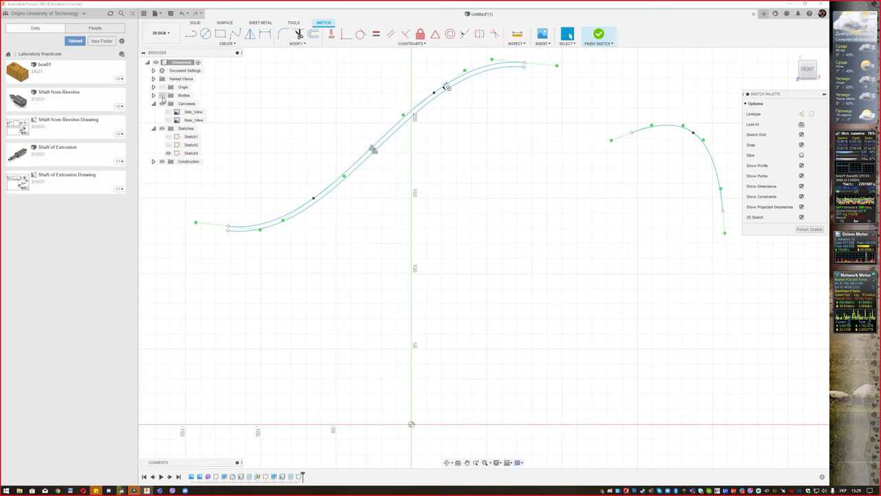
- Show the Side_View drawing, start a fit-point spline on the left, then hide the drawing
{"action": "left_click", "coordinate": [168, 113]}
{"action": "left_click", "coordinate": [167, 113]}
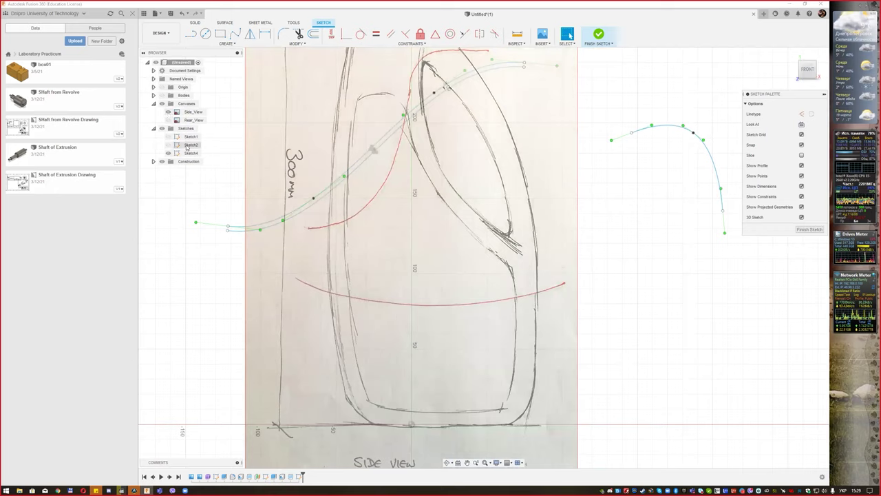
{"action": "left_click", "coordinate": [241, 36]}
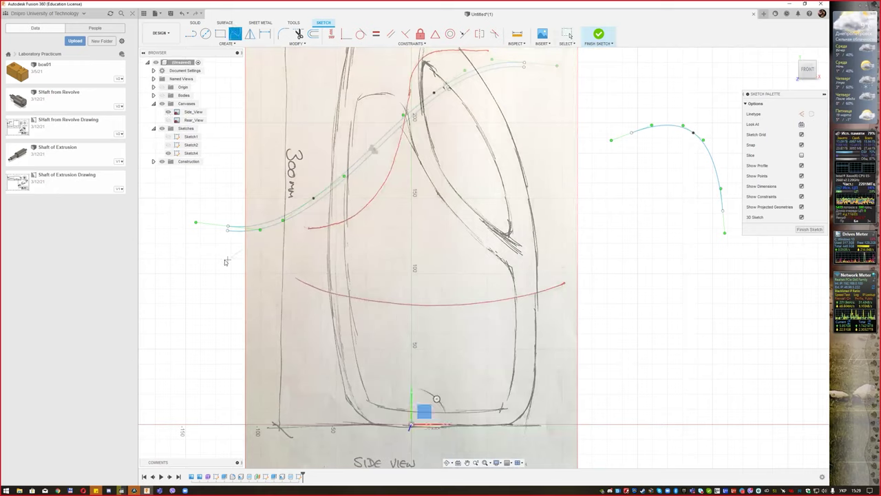
{"action": "left_click", "coordinate": [226, 262]}
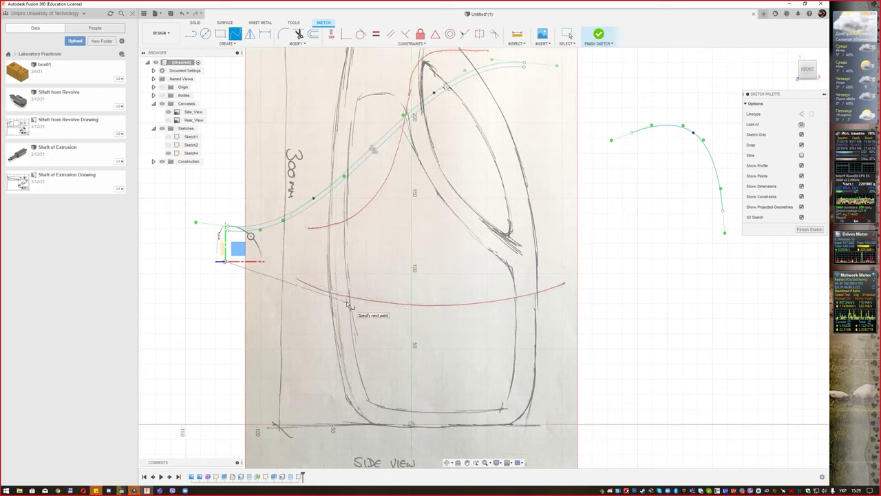
{"action": "left_click", "coordinate": [168, 112]}
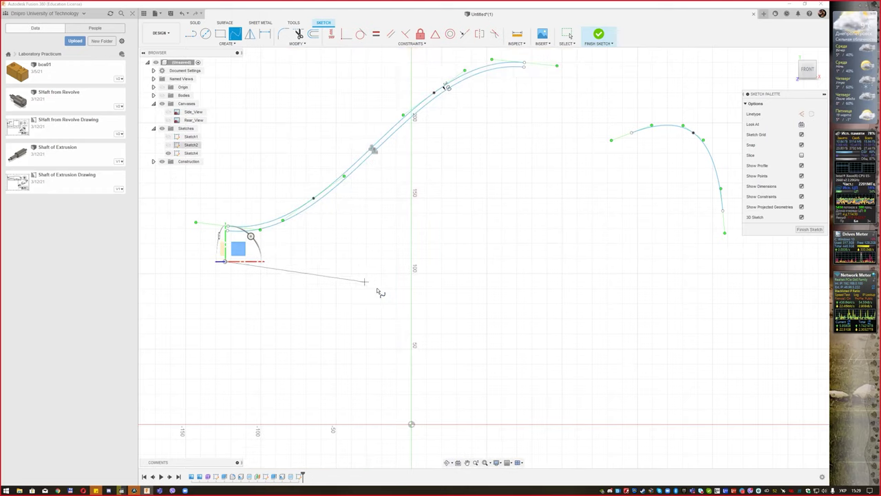
- Finish the downward-curving three-point spline and show the bottle body again
{"action": "left_click", "coordinate": [397, 295]}
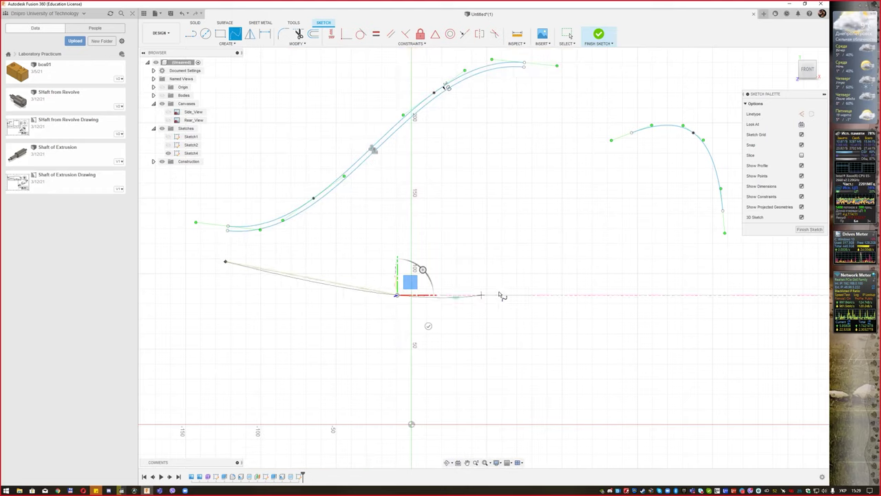
{"action": "left_click", "coordinate": [602, 252]}
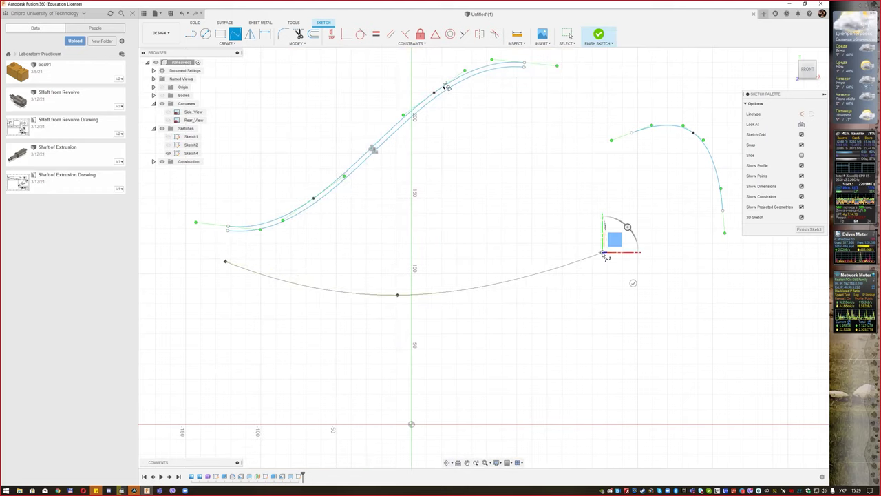
{"action": "right_click", "coordinate": [613, 196]}
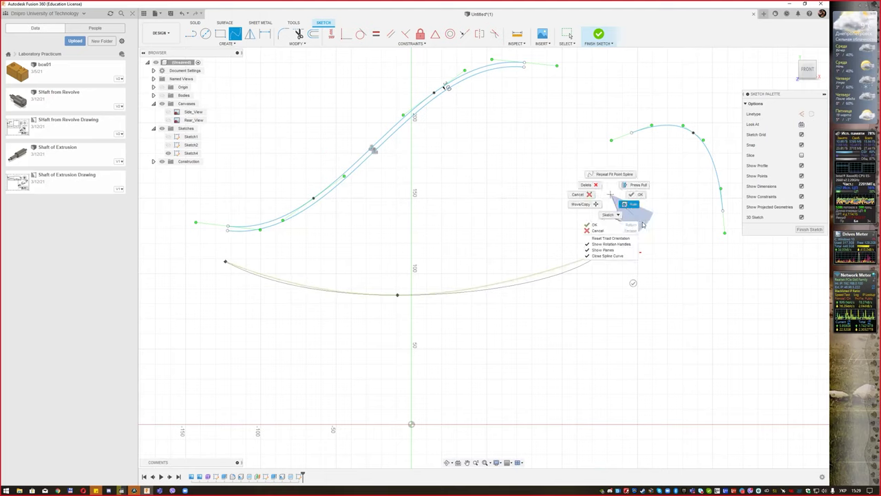
{"action": "left_click", "coordinate": [646, 199]}
{"action": "left_click", "coordinate": [163, 95]}
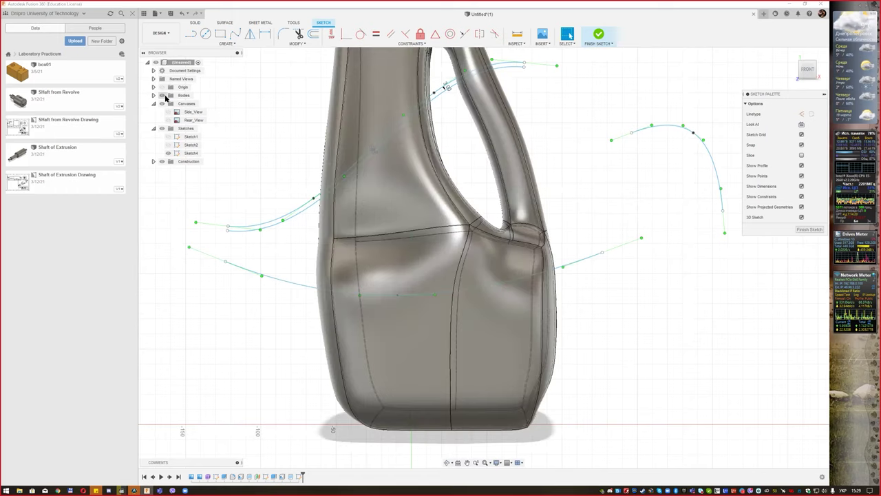
{"action": "left_click", "coordinate": [313, 34]}
- Offset the lower spline to create its twin copy
{"action": "left_click", "coordinate": [443, 289]}
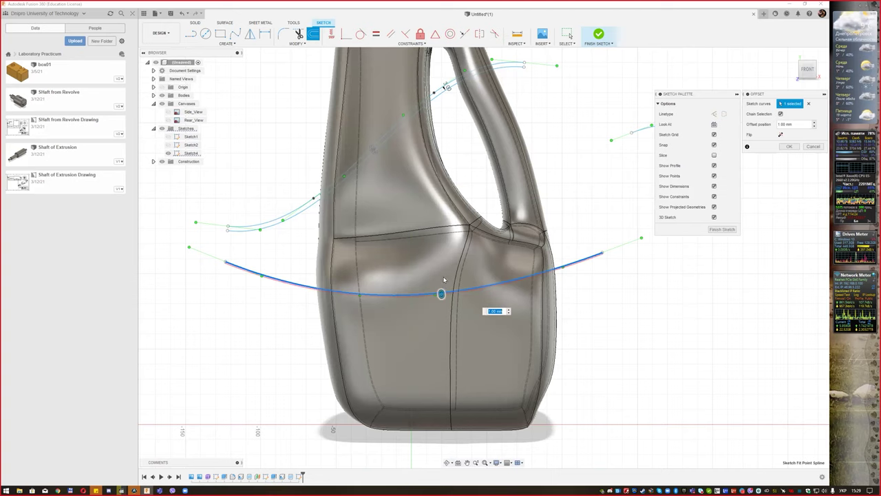
{"action": "key", "text": "Escape"}
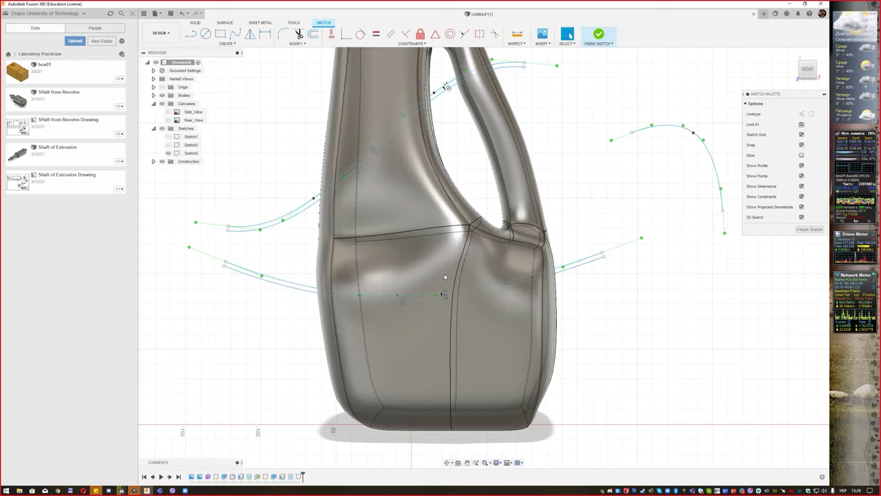
{"action": "middle_click_drag", "start_coordinate": [522, 250], "coordinate": [494, 288]}
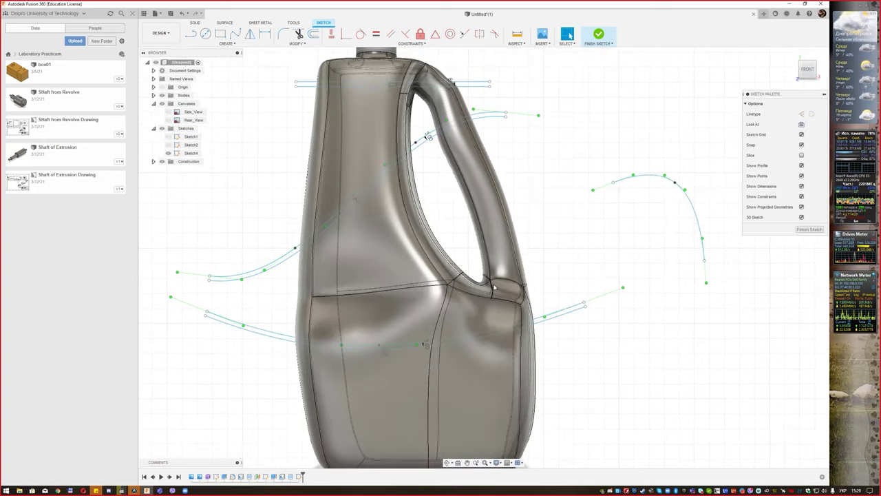
- Delete the right-hand spline and leftover short line, then finish Sketch4
{"action": "left_click_drag", "start_coordinate": [601, 169], "coordinate": [707, 240]}
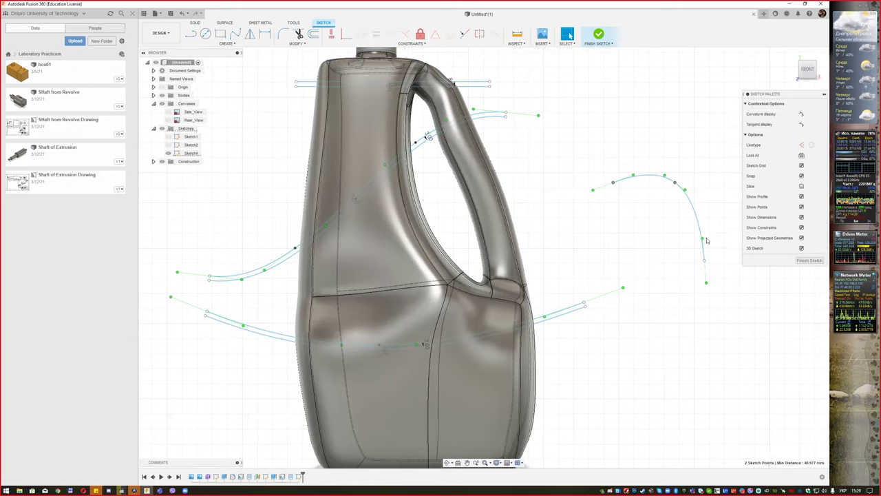
{"action": "key", "text": "Delete"}
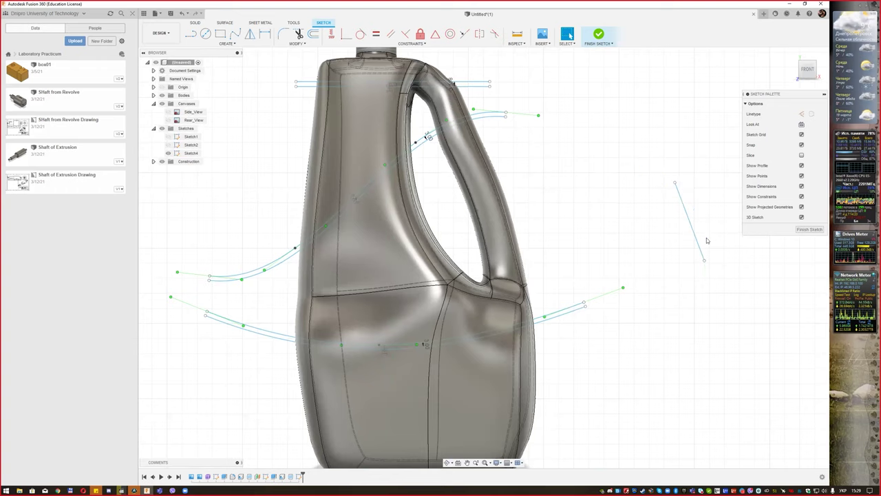
{"action": "left_click_drag", "start_coordinate": [667, 177], "coordinate": [726, 274]}
{"action": "key", "text": "Delete"}
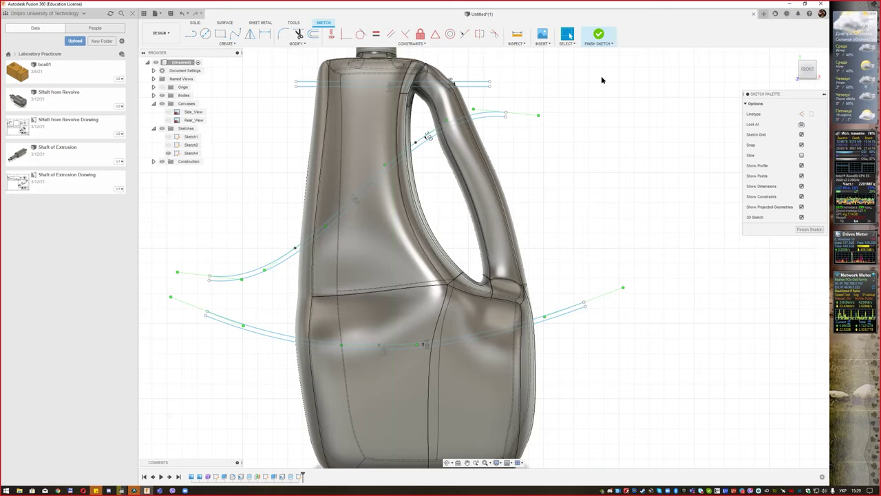
{"action": "left_click", "coordinate": [807, 230]}
{"action": "mouse_move", "coordinate": [537, 241]}
{"action": "middle_mouse_down", "text": "shift"}
{"action": "mouse_move", "coordinate": [612, 246]}
{"action": "mouse_move", "coordinate": [502, 220]}
{"action": "mouse_move", "coordinate": [531, 222]}
{"action": "mouse_move", "coordinate": [532, 187]}
{"action": "middle_mouse_up", "text": "shift"}
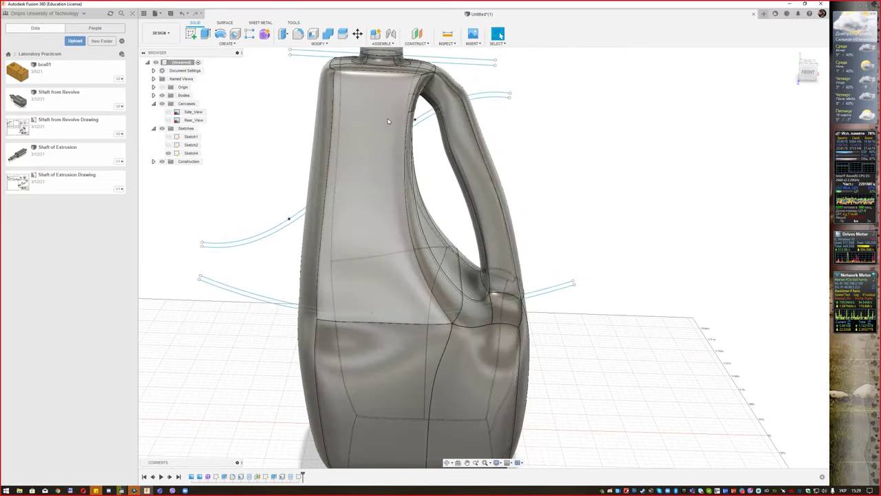
- Split the jug body using the neck, shoulder and lower sketch curves as splitting tools
{"action": "left_click", "coordinate": [316, 43]}
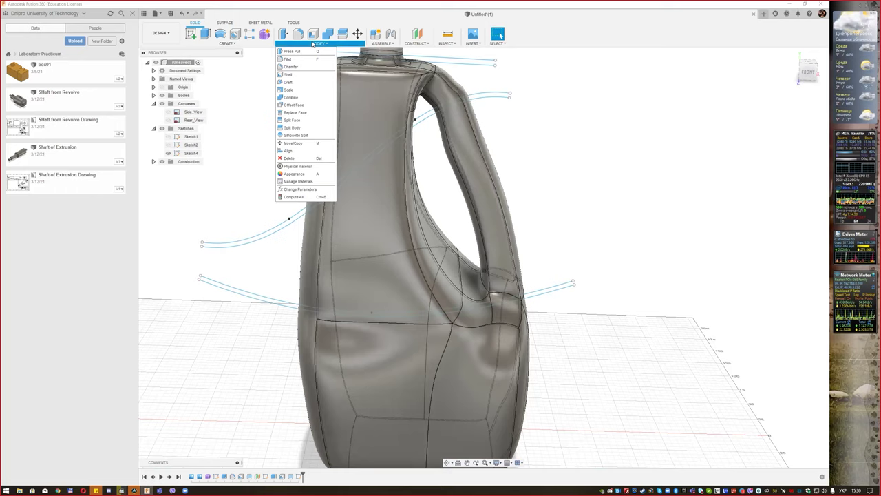
{"action": "left_click", "coordinate": [295, 129]}
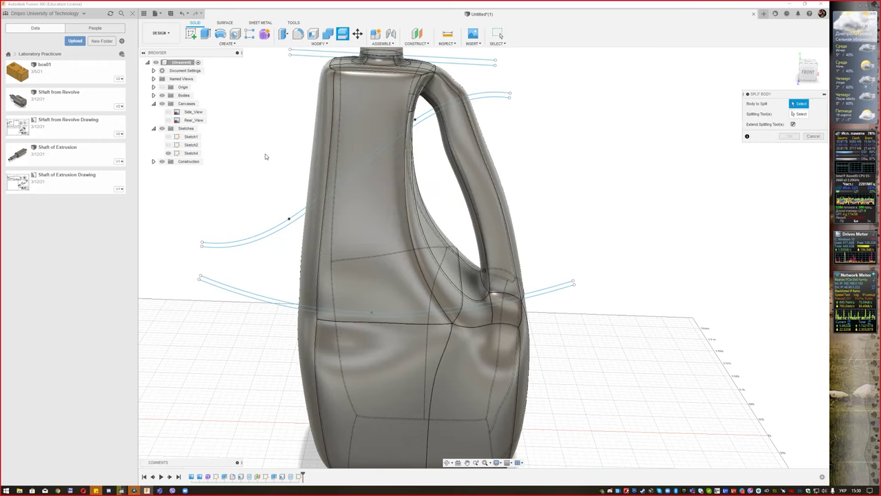
{"action": "middle_click_drag", "start_coordinate": [265, 156], "coordinate": [293, 164], "text": "shift"}
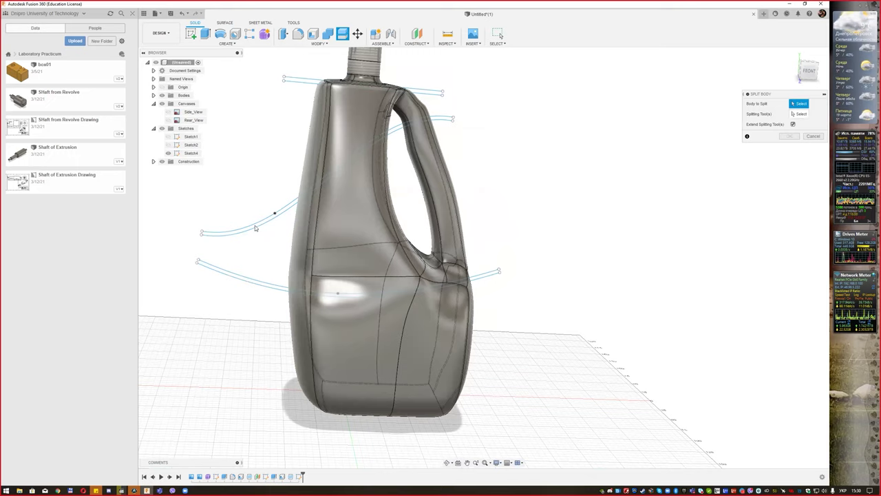
{"action": "left_click", "coordinate": [355, 119]}
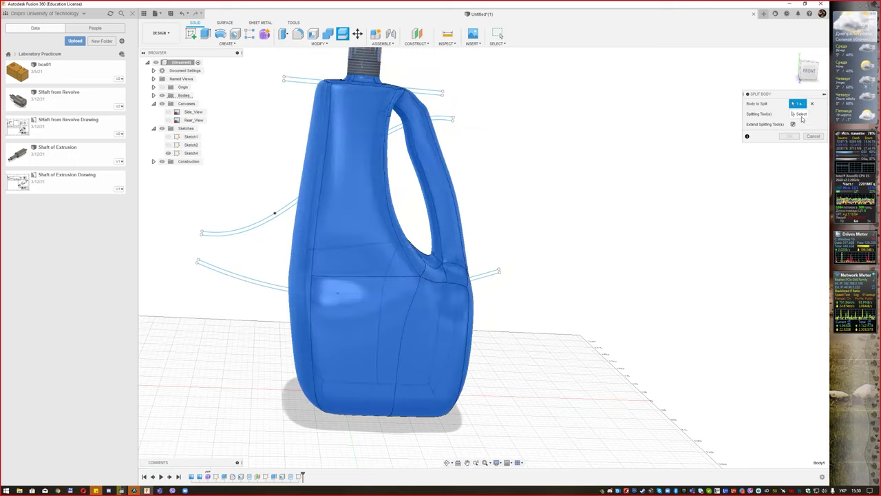
{"action": "left_click", "coordinate": [800, 115]}
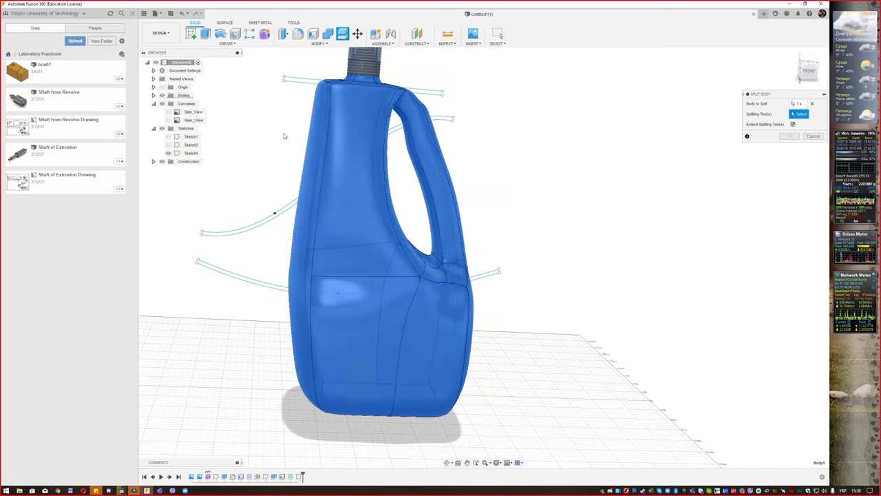
{"action": "left_click", "coordinate": [296, 83]}
{"action": "left_click", "coordinate": [248, 229]}
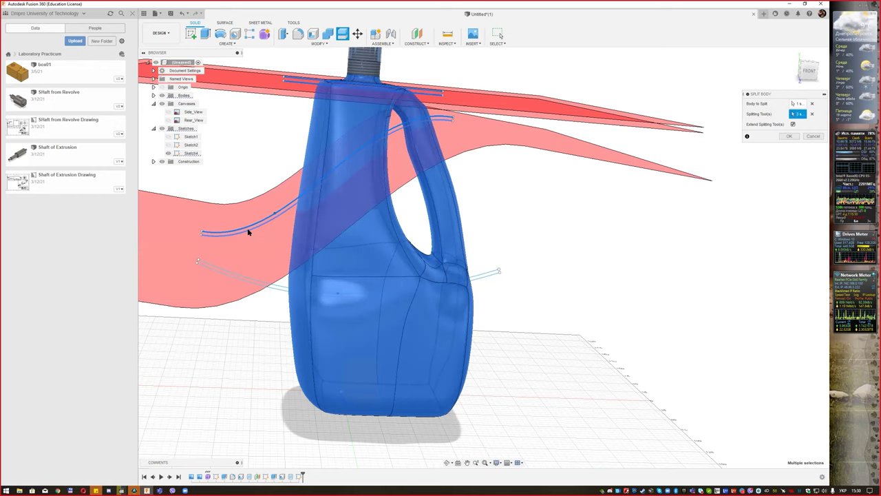
{"action": "left_click", "coordinate": [252, 282]}
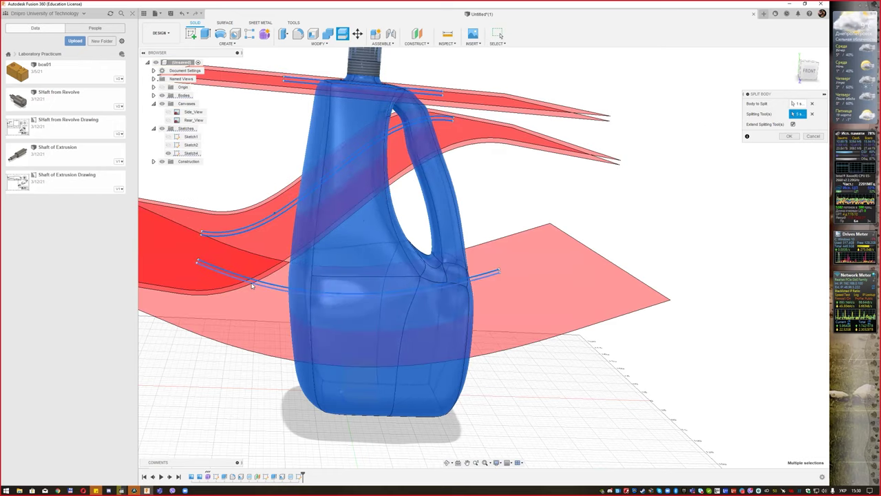
{"action": "mouse_move", "coordinate": [534, 234]}
{"action": "middle_mouse_down", "text": "shift"}
{"action": "mouse_move", "coordinate": [524, 219]}
{"action": "mouse_move", "coordinate": [468, 232]}
{"action": "mouse_move", "coordinate": [584, 228]}
{"action": "mouse_move", "coordinate": [696, 194]}
{"action": "middle_mouse_up", "text": "shift"}
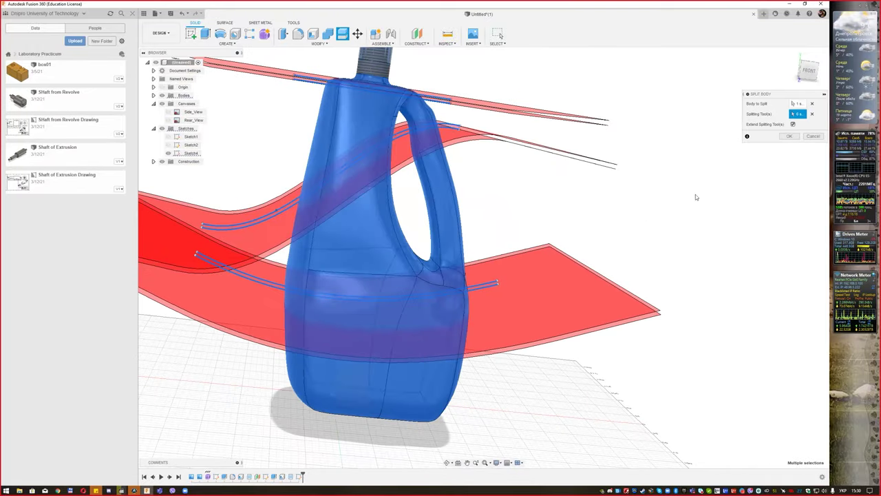
{"action": "left_click", "coordinate": [789, 136]}
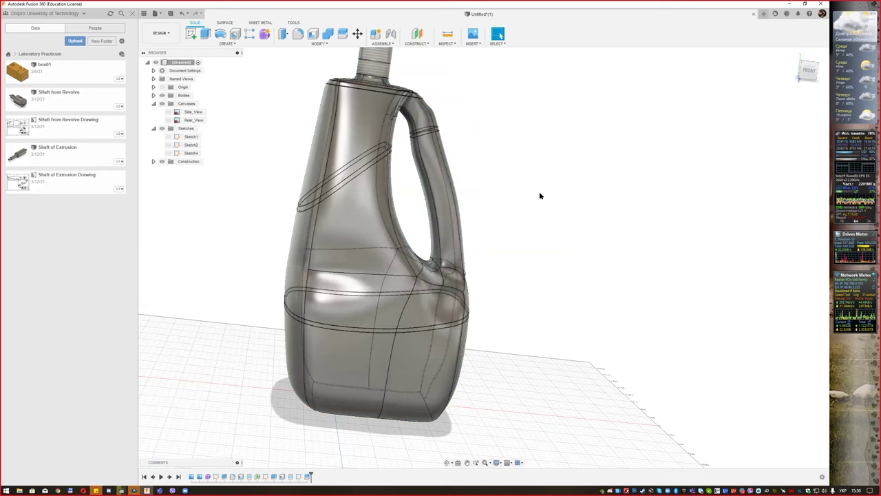
- Convert Body1 through Body9 into components with Create Components from Bodies
{"action": "mouse_move", "coordinate": [498, 202]}
{"action": "middle_mouse_down", "text": "shift"}
{"action": "mouse_move", "coordinate": [513, 192]}
{"action": "mouse_move", "coordinate": [560, 201]}
{"action": "mouse_move", "coordinate": [494, 190]}
{"action": "mouse_move", "coordinate": [669, 273]}
{"action": "mouse_move", "coordinate": [710, 277]}
{"action": "mouse_move", "coordinate": [490, 140]}
{"action": "mouse_move", "coordinate": [492, 161]}
{"action": "mouse_move", "coordinate": [491, 154]}
{"action": "middle_mouse_up", "text": "shift"}
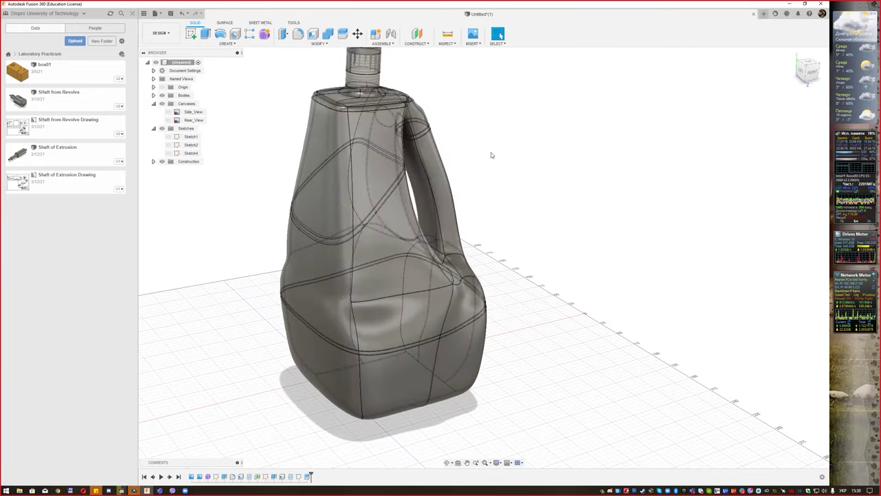
{"action": "left_click", "coordinate": [154, 96]}
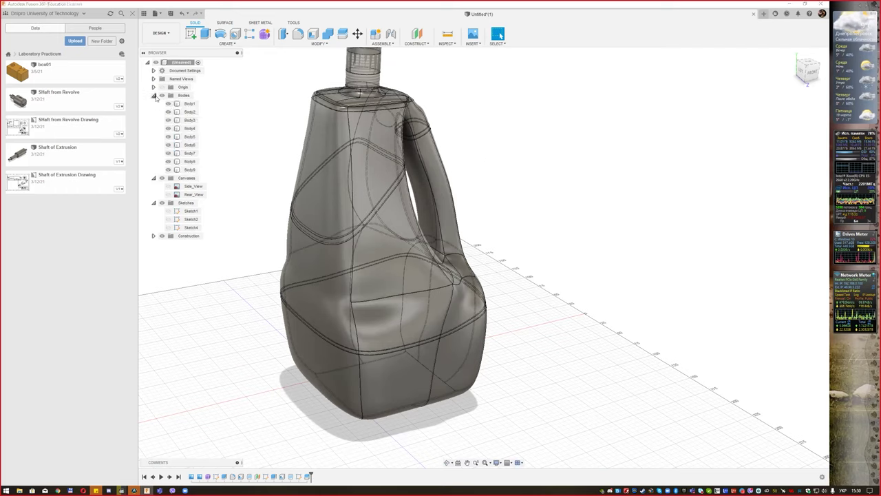
{"action": "left_click", "coordinate": [190, 103]}
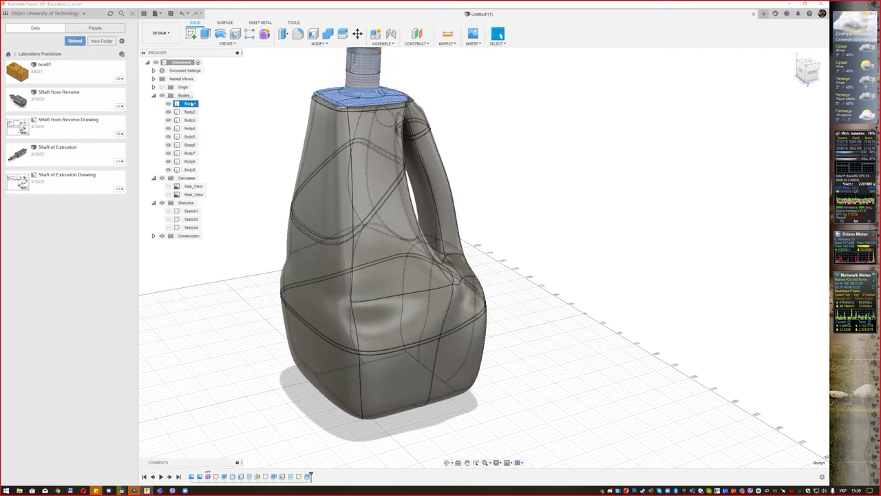
{"action": "left_click", "coordinate": [190, 170], "text": "shift"}
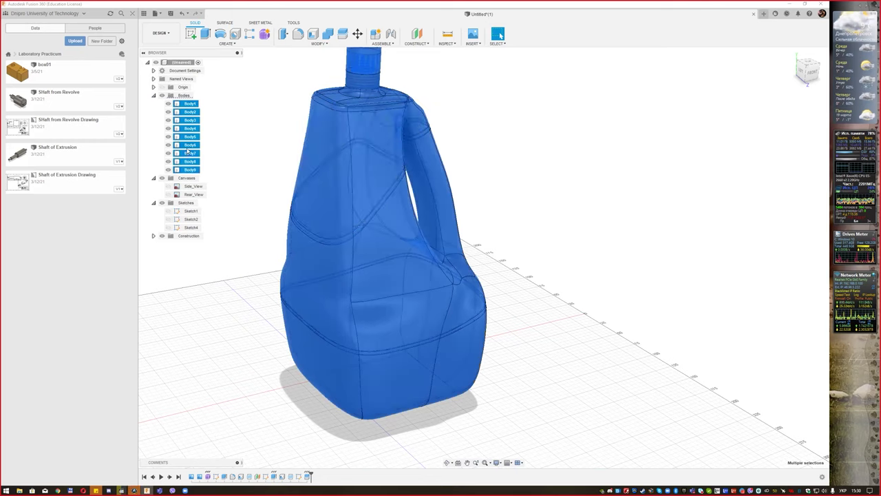
{"action": "right_click", "coordinate": [189, 151]}
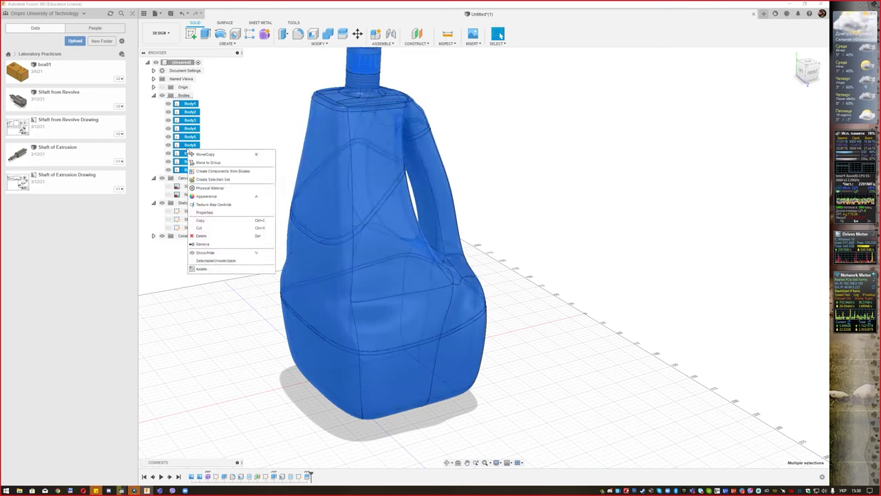
{"action": "left_click", "coordinate": [226, 170]}
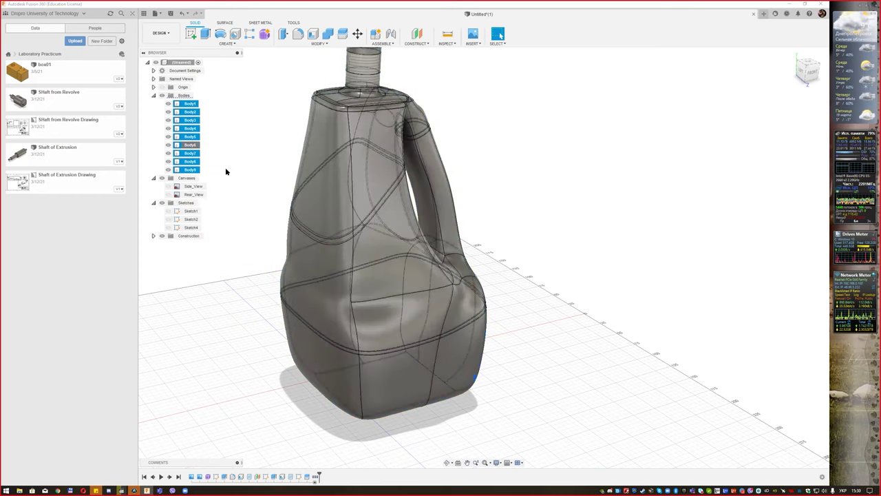
{"action": "scroll", "coordinate": [477, 183], "scroll_direction": "down", "scroll_amount": 2}
{"action": "mouse_move", "coordinate": [490, 165]}
{"action": "middle_mouse_down", "text": "shift"}
{"action": "mouse_move", "coordinate": [523, 158]}
{"action": "mouse_move", "coordinate": [492, 162]}
{"action": "middle_mouse_up", "text": "shift"}
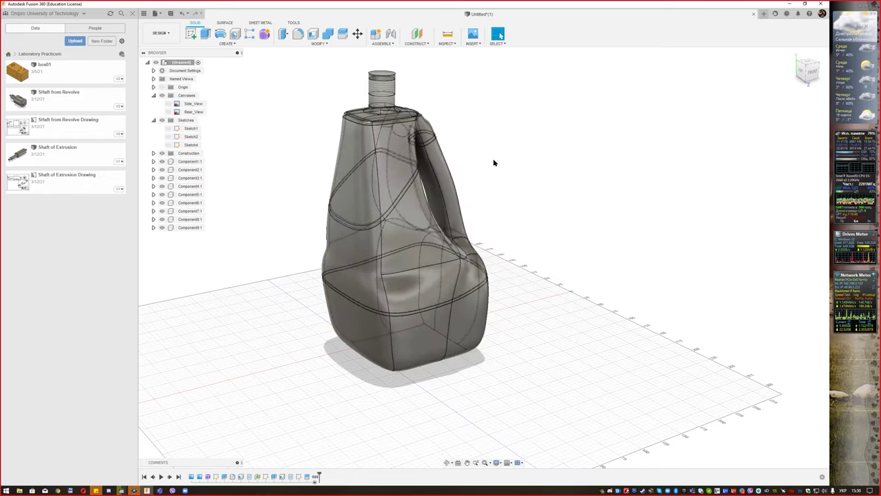
{"action": "key", "text": "ctrl+z"}
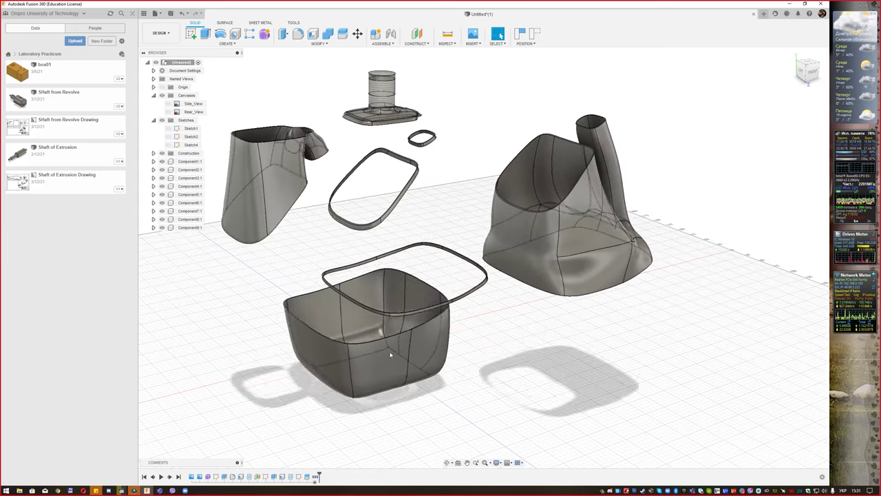
{"action": "left_click_drag", "start_coordinate": [390, 355], "coordinate": [302, 365]}
{"action": "left_click_drag", "start_coordinate": [404, 96], "coordinate": [467, 88]}
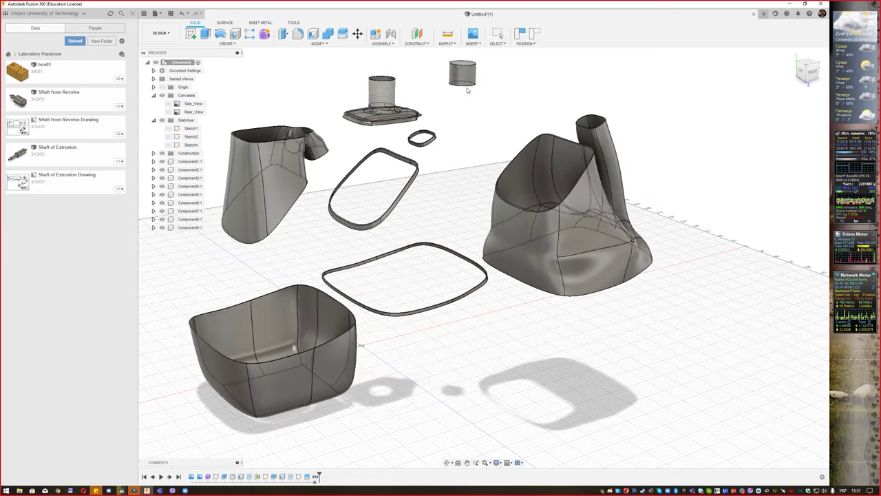
{"action": "left_click_drag", "start_coordinate": [382, 89], "coordinate": [340, 65]}
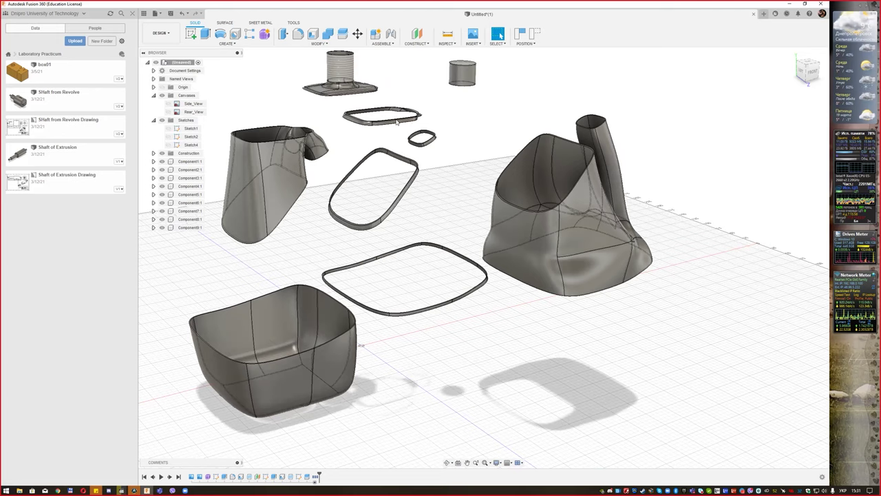
{"action": "left_click_drag", "start_coordinate": [396, 121], "coordinate": [384, 128]}
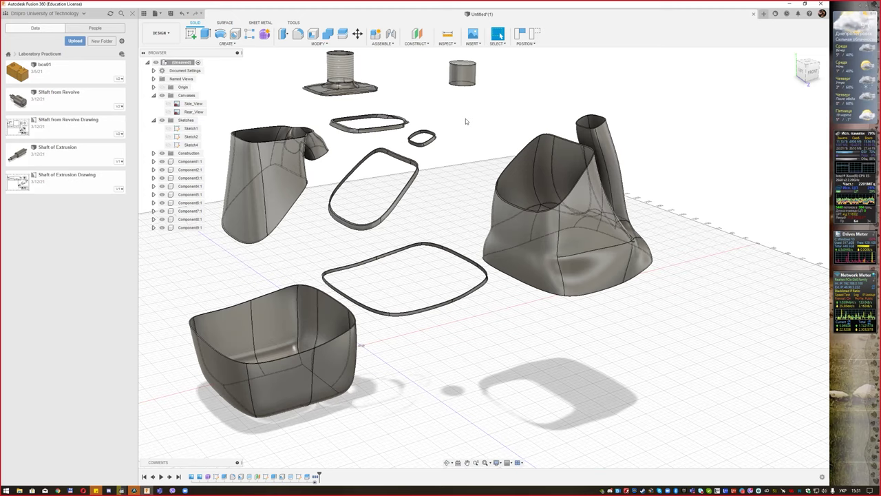
{"action": "left_click", "coordinate": [526, 44]}
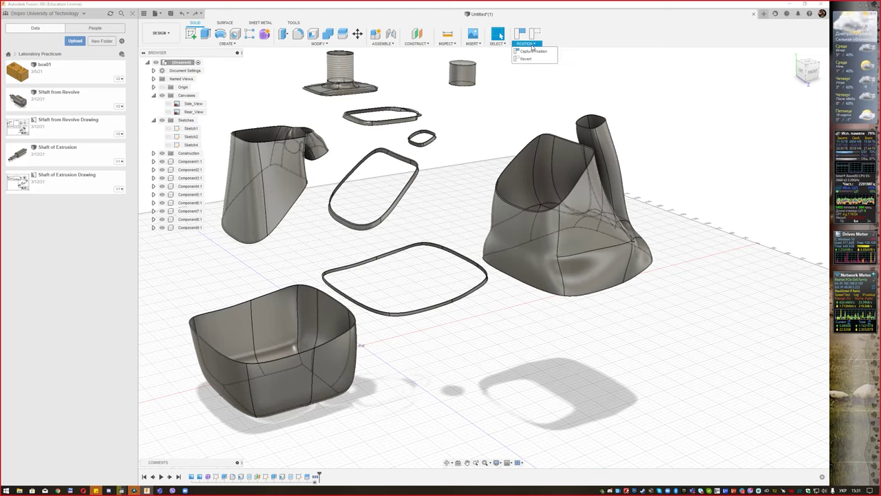
{"action": "left_click", "coordinate": [533, 59]}
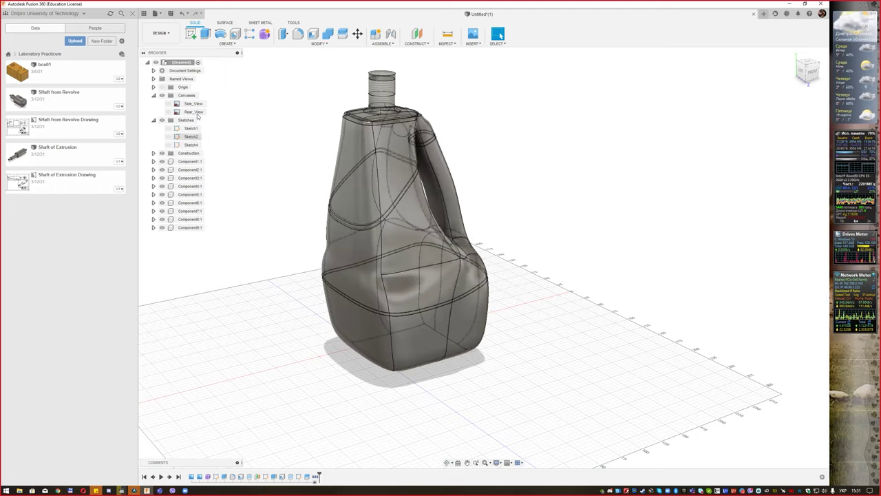
- Save the design in the Laboratory Practicum project under a new bottle name
{"action": "left_click", "coordinate": [172, 13]}
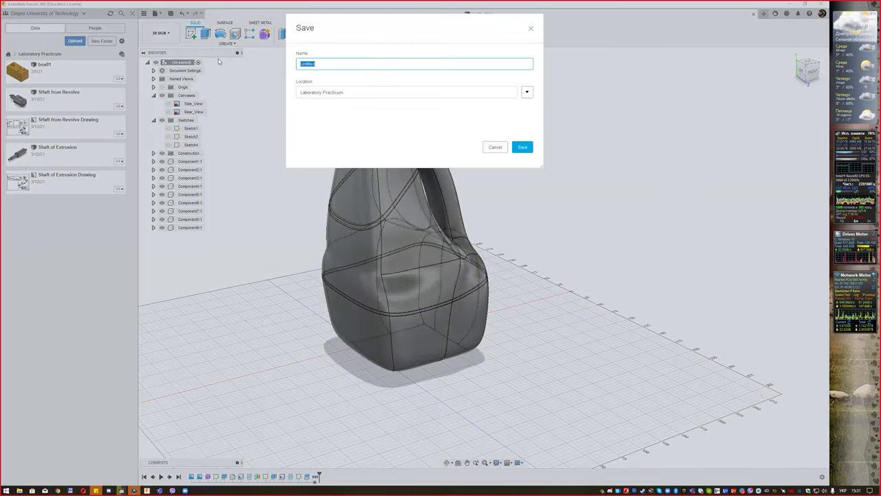
{"action": "type", "text": "Л"}
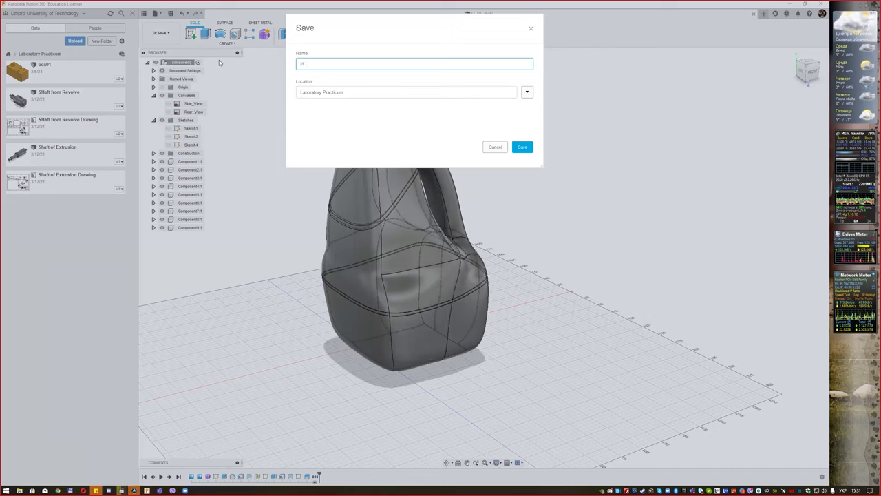
{"action": "type", "text": "якоса б/л"}
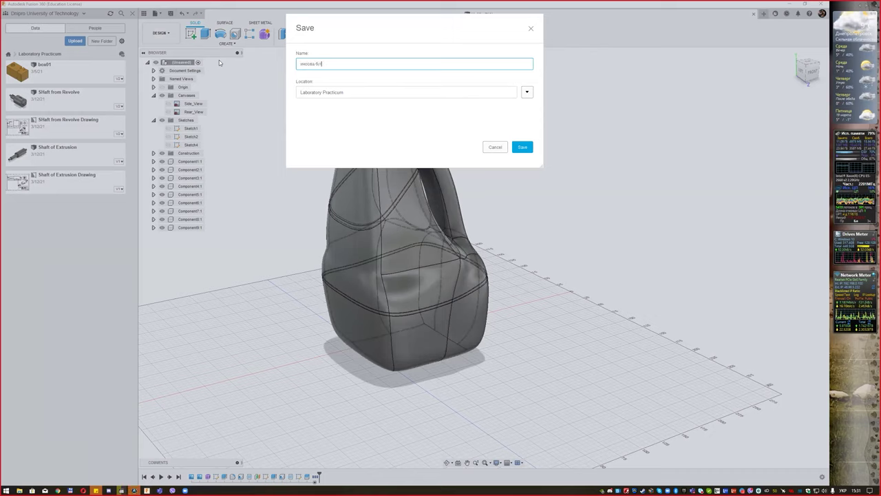
{"action": "key", "text": "alt+shift"}
{"action": "type", "text": "ылка"}
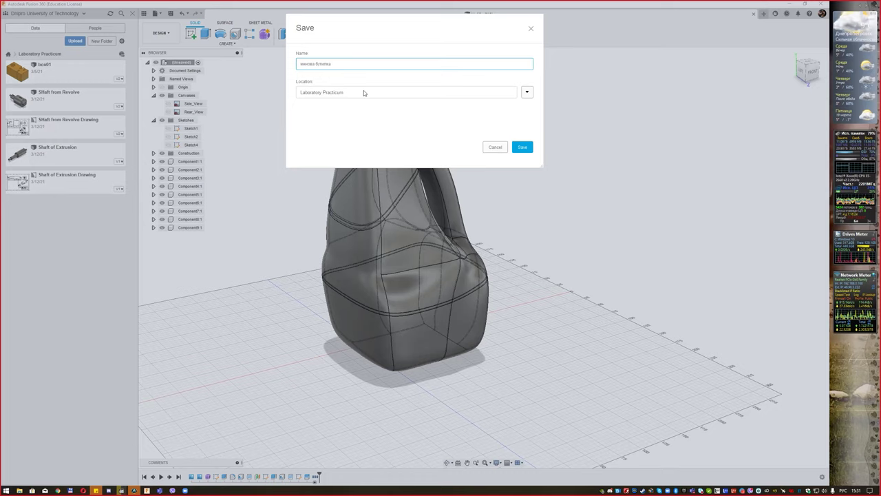
{"action": "left_click", "coordinate": [523, 147]}
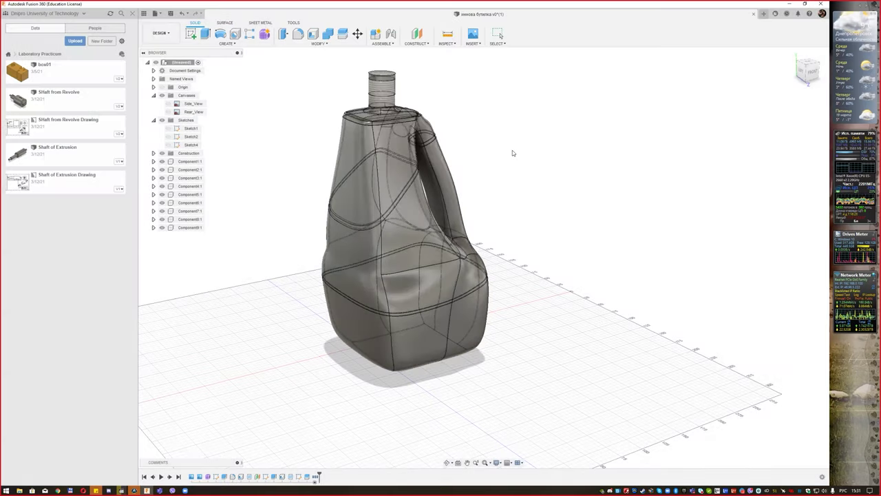
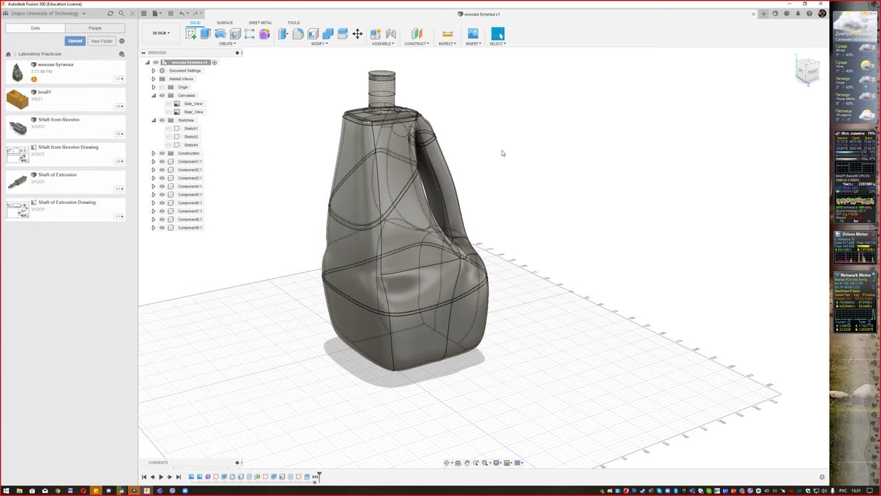
- Switch the bottle design from the Design workspace to the Render workspace
{"action": "right_click", "coordinate": [522, 107]}
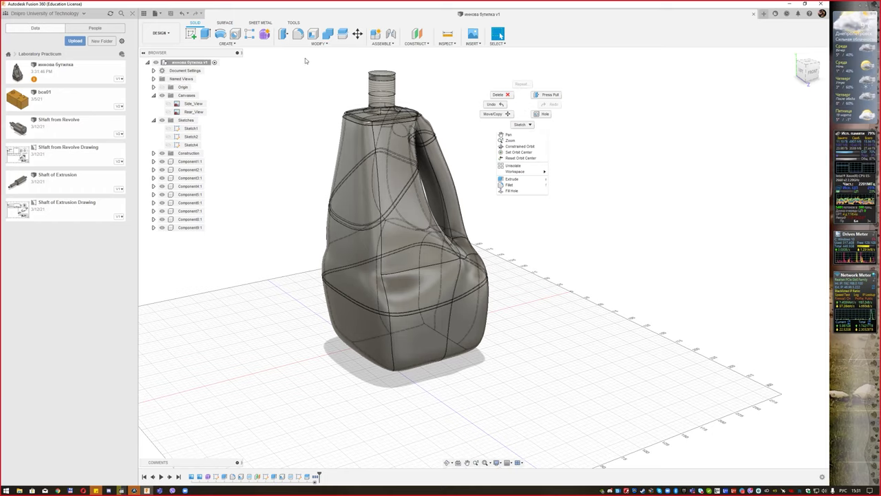
{"action": "key", "text": "Escape"}
{"action": "left_click", "coordinate": [165, 33]}
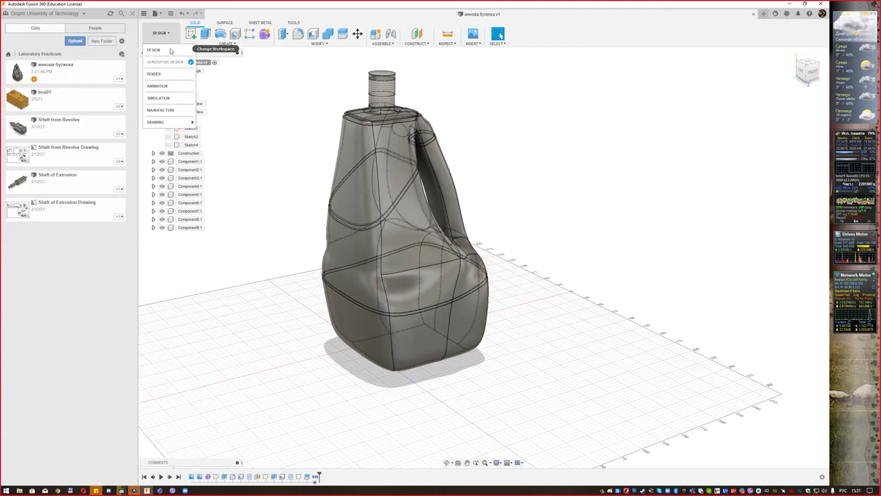
{"action": "left_click", "coordinate": [167, 73]}
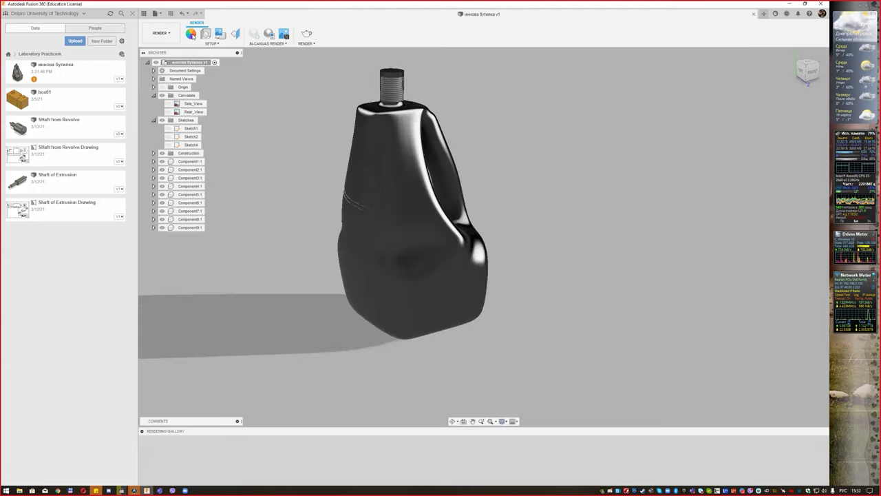
- Orbit to view the rendered bottle from another side and open the Setup menu
{"action": "mouse_move", "coordinate": [536, 226]}
{"action": "middle_mouse_down", "text": "shift"}
{"action": "mouse_move", "coordinate": [565, 214]}
{"action": "mouse_move", "coordinate": [511, 224]}
{"action": "mouse_move", "coordinate": [523, 223]}
{"action": "mouse_move", "coordinate": [518, 205]}
{"action": "middle_mouse_up", "text": "shift"}
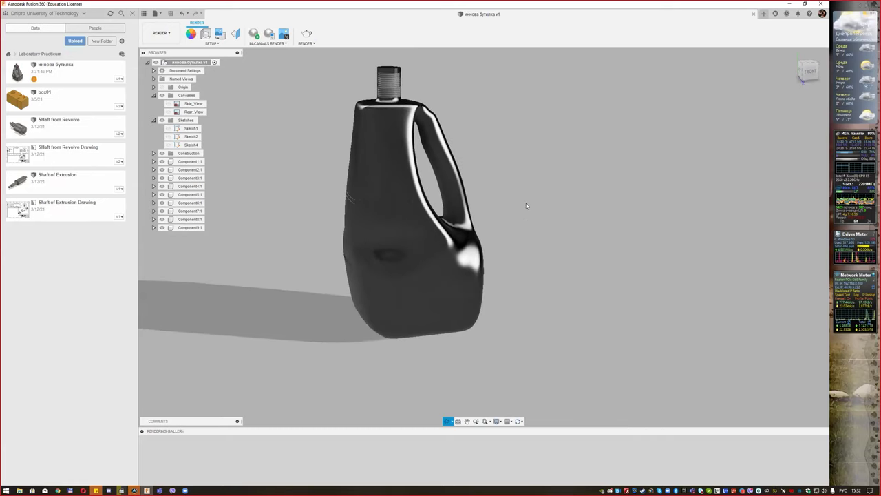
{"action": "mouse_move", "coordinate": [542, 184]}
{"action": "middle_mouse_down", "text": "shift"}
{"action": "mouse_move", "coordinate": [529, 168]}
{"action": "mouse_move", "coordinate": [489, 168]}
{"action": "middle_mouse_up", "text": "shift"}
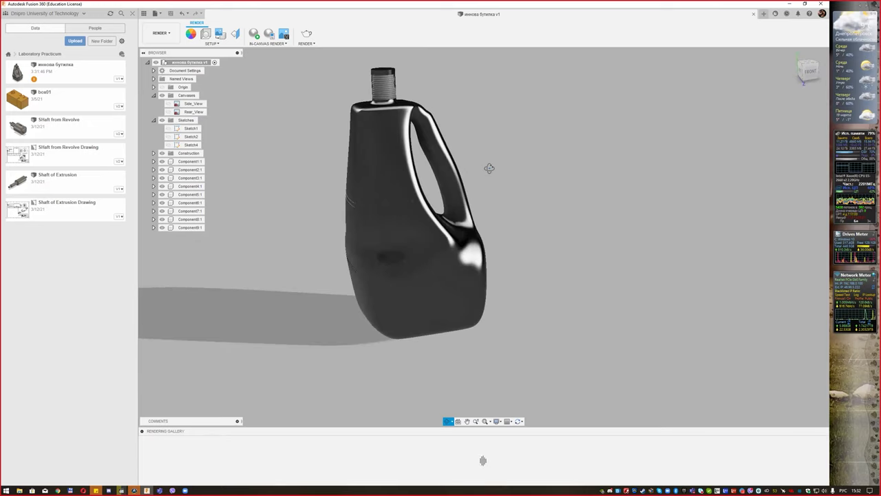
{"action": "left_click", "coordinate": [213, 44]}
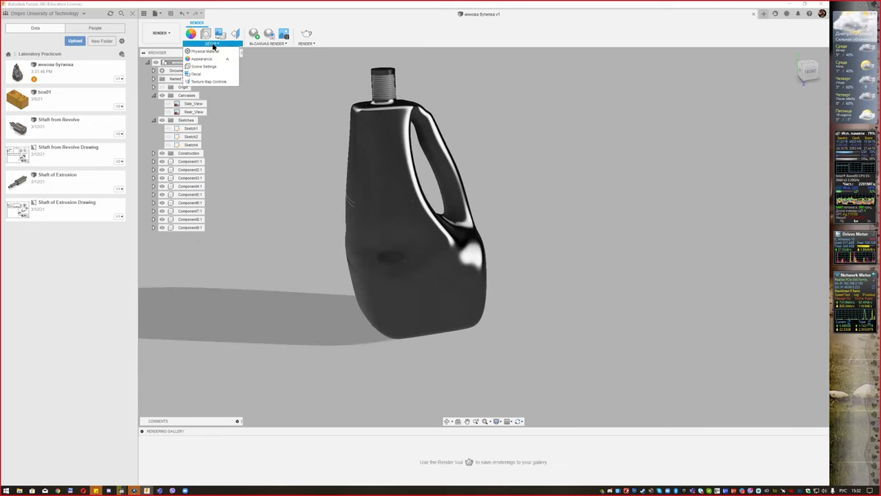
- Apply Plastic ABS (White) to each bottle section, including the bottom, upper body and handle
{"action": "left_click", "coordinate": [214, 61]}
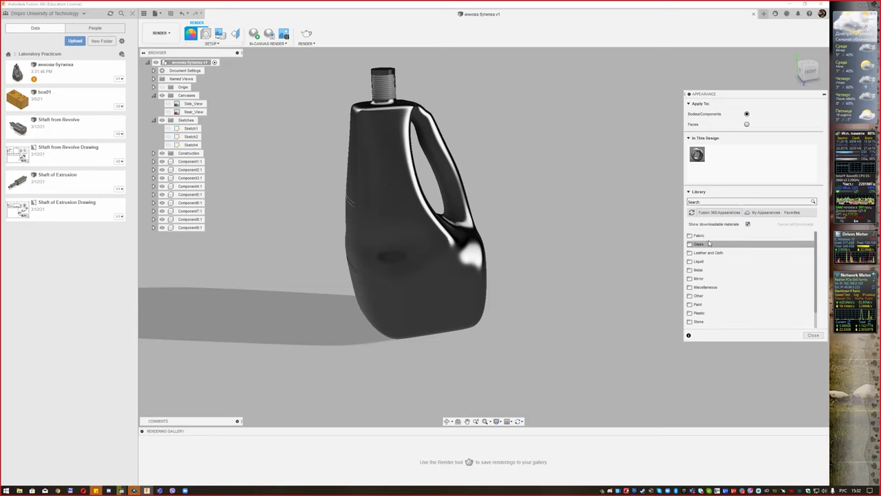
{"action": "left_click", "coordinate": [709, 312]}
{"action": "left_click", "coordinate": [716, 301]}
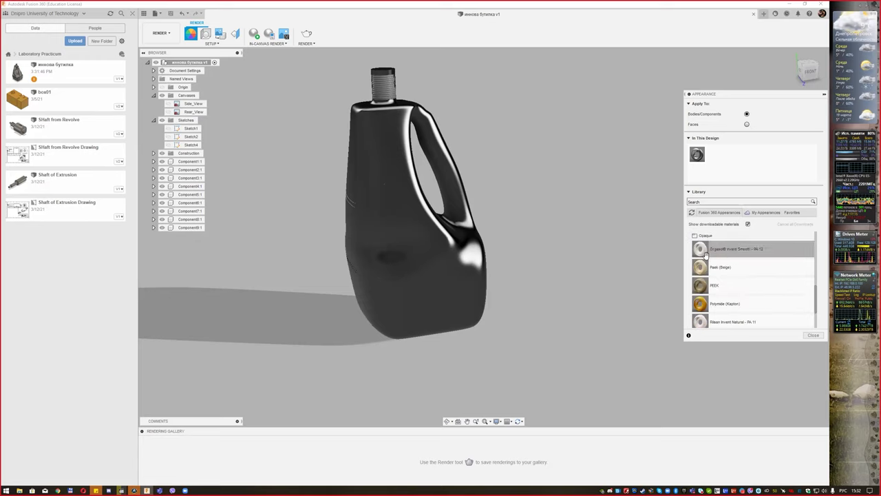
{"action": "scroll", "coordinate": [706, 254], "scroll_direction": "up", "scroll_amount": 2}
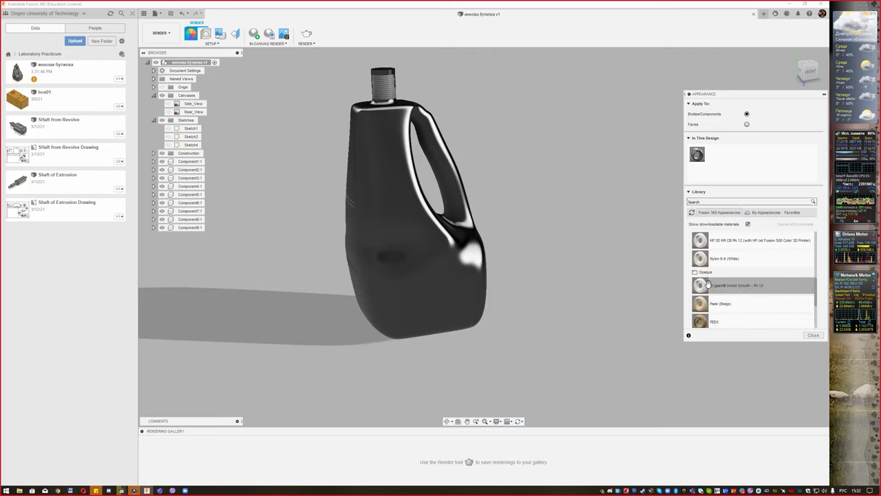
{"action": "scroll", "coordinate": [720, 281], "scroll_direction": "up", "scroll_amount": 3}
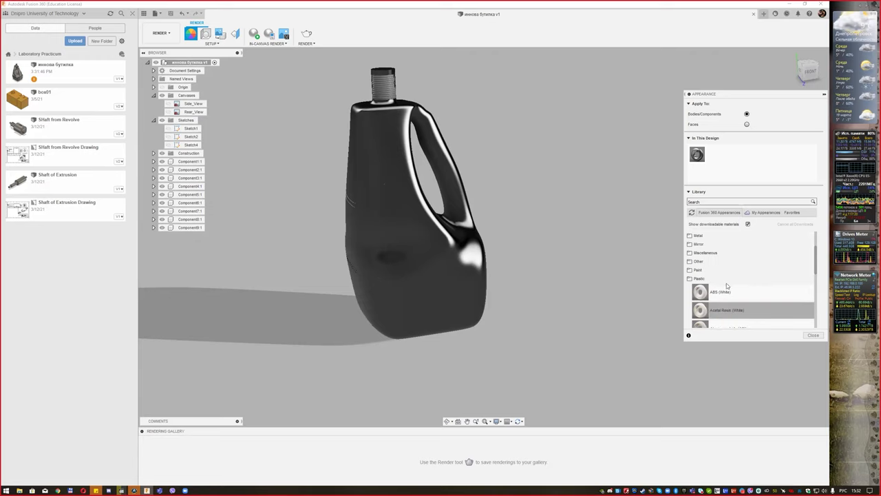
{"action": "left_click_drag", "start_coordinate": [716, 292], "coordinate": [444, 275]}
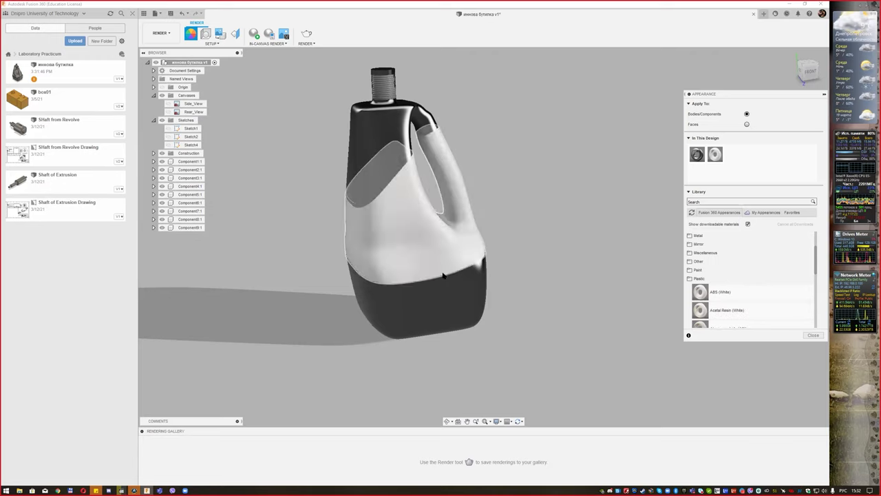
{"action": "left_click_drag", "start_coordinate": [716, 292], "coordinate": [452, 314]}
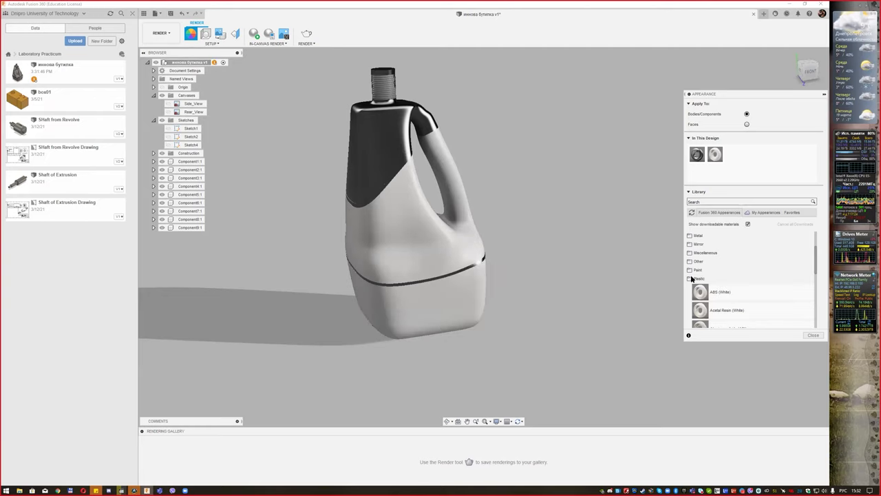
{"action": "left_click_drag", "start_coordinate": [699, 291], "coordinate": [468, 210]}
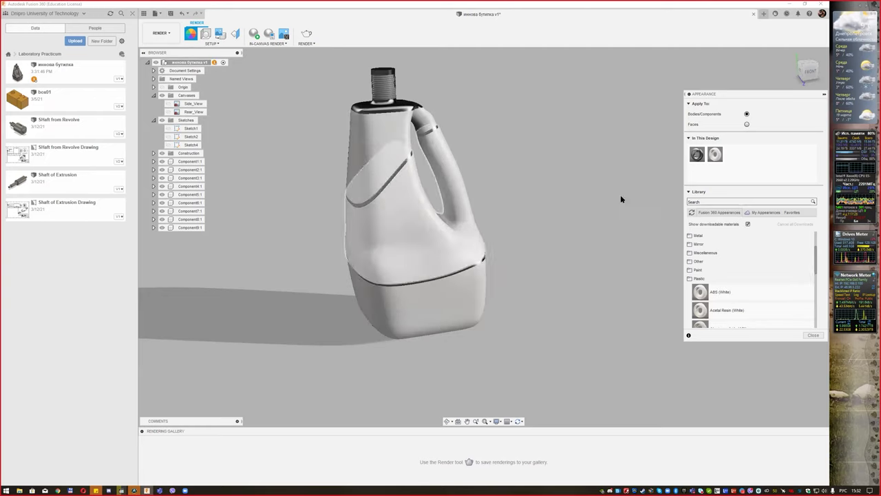
{"action": "left_click_drag", "start_coordinate": [701, 291], "coordinate": [438, 124]}
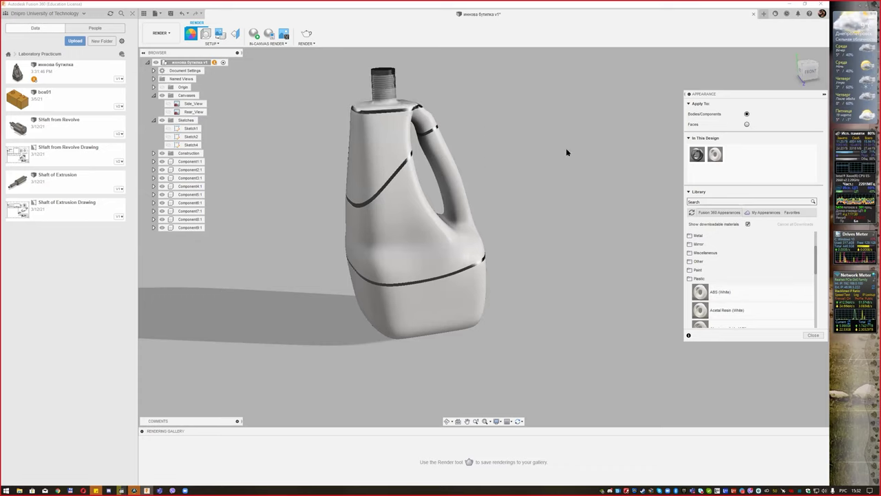
- Give the bottle cap the Polyimide (Kapton) appearance and show all material categories
{"action": "scroll", "coordinate": [723, 275], "scroll_direction": "down", "scroll_amount": 3}
{"action": "scroll", "coordinate": [712, 289], "scroll_direction": "down", "scroll_amount": 3}
{"action": "left_click_drag", "start_coordinate": [702, 294], "coordinate": [391, 73]}
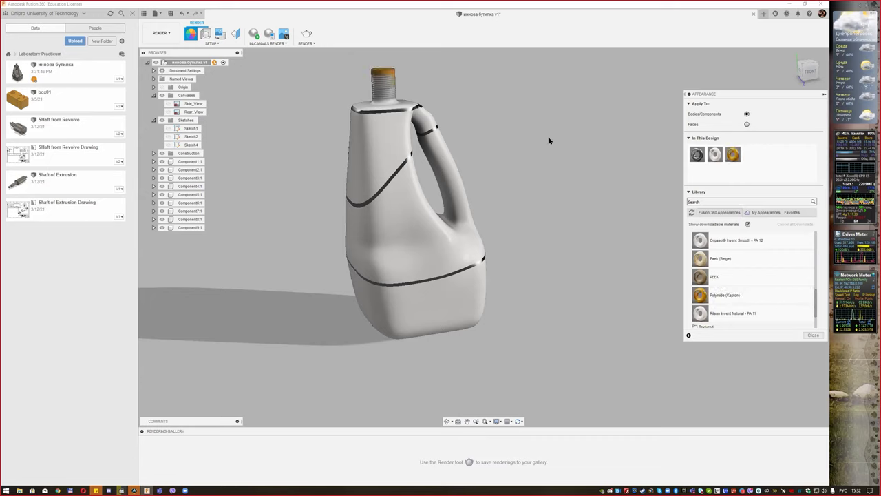
{"action": "left_click", "coordinate": [744, 225]}
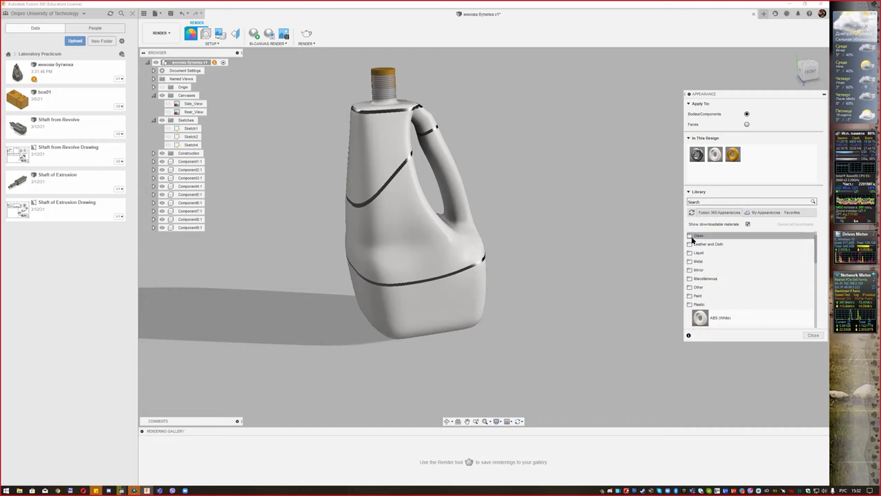
- Apply dark tinted Glass Color Density material to the bottle's upper body
{"action": "left_click", "coordinate": [690, 236]}
{"action": "left_click", "coordinate": [720, 244]}
{"action": "scroll", "coordinate": [744, 262], "scroll_direction": "down", "scroll_amount": 2}
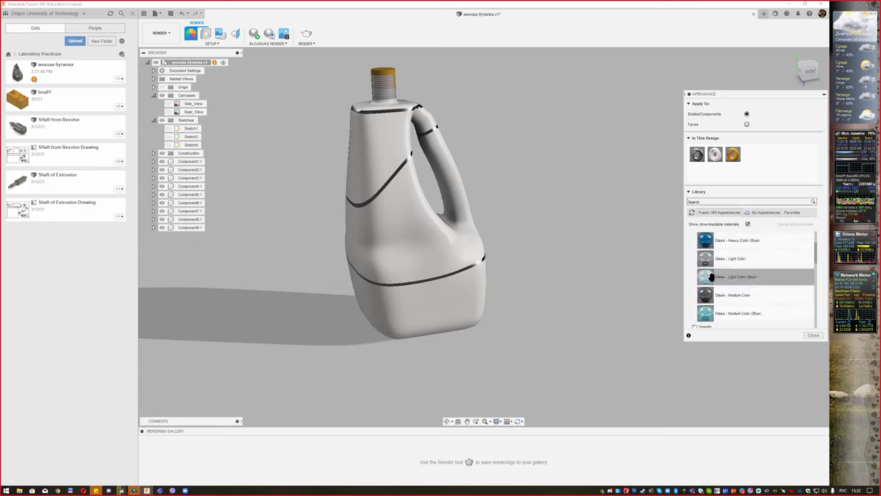
{"action": "left_click_drag", "start_coordinate": [741, 270], "coordinate": [439, 220]}
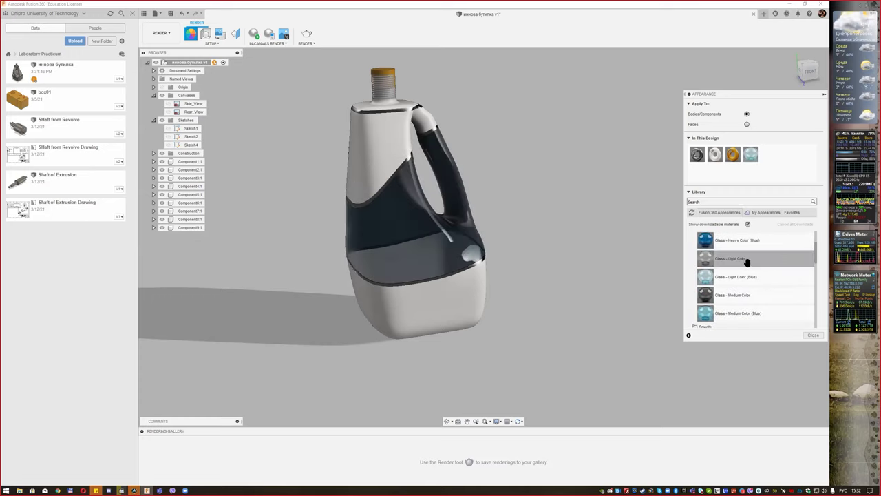
{"action": "left_click_drag", "start_coordinate": [709, 258], "coordinate": [387, 153]}
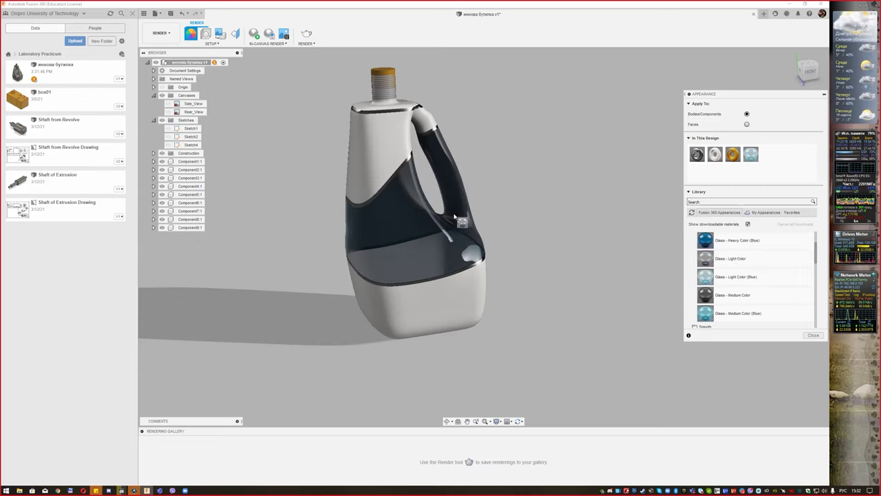
{"action": "mouse_move", "coordinate": [531, 257]}
{"action": "middle_mouse_down", "text": "shift"}
{"action": "mouse_move", "coordinate": [629, 258]}
{"action": "mouse_move", "coordinate": [560, 274]}
{"action": "mouse_move", "coordinate": [527, 299]}
{"action": "mouse_move", "coordinate": [552, 273]}
{"action": "mouse_move", "coordinate": [590, 270]}
{"action": "middle_mouse_up", "text": "shift"}
- Apply Glass - Medium Color (Blue) to the upper part, check it, and show the sketch templates folder
{"action": "scroll", "coordinate": [731, 279], "scroll_direction": "down", "scroll_amount": 3}
{"action": "scroll", "coordinate": [731, 279], "scroll_direction": "up", "scroll_amount": 2}
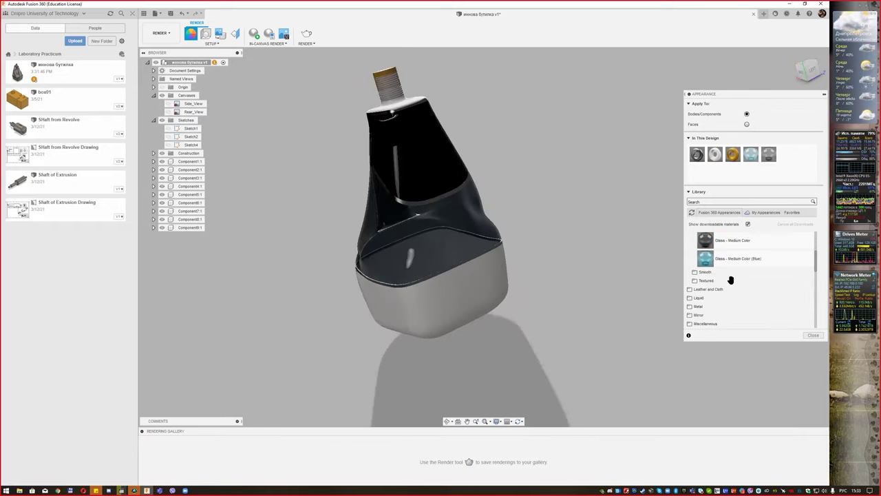
{"action": "left_click_drag", "start_coordinate": [713, 259], "coordinate": [444, 124]}
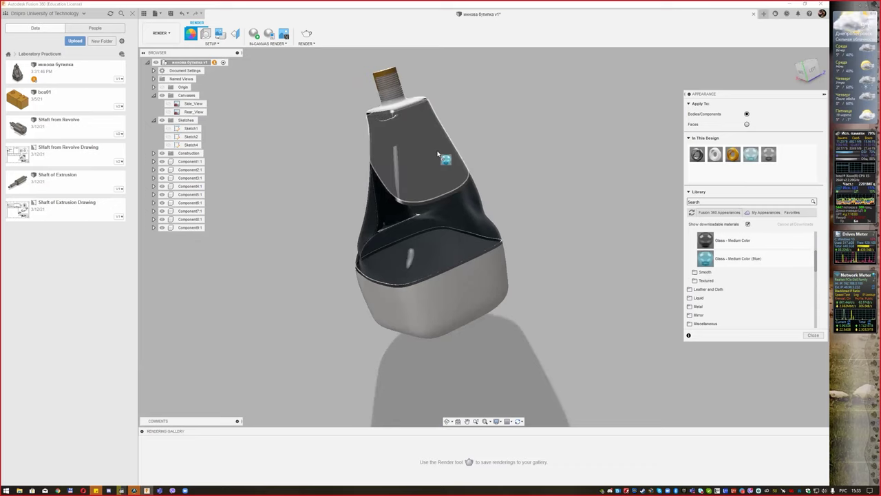
{"action": "mouse_move", "coordinate": [594, 205]}
{"action": "middle_mouse_down", "text": "shift"}
{"action": "mouse_move", "coordinate": [555, 255]}
{"action": "mouse_move", "coordinate": [580, 247]}
{"action": "mouse_move", "coordinate": [574, 228]}
{"action": "mouse_move", "coordinate": [610, 232]}
{"action": "middle_mouse_up", "text": "shift"}
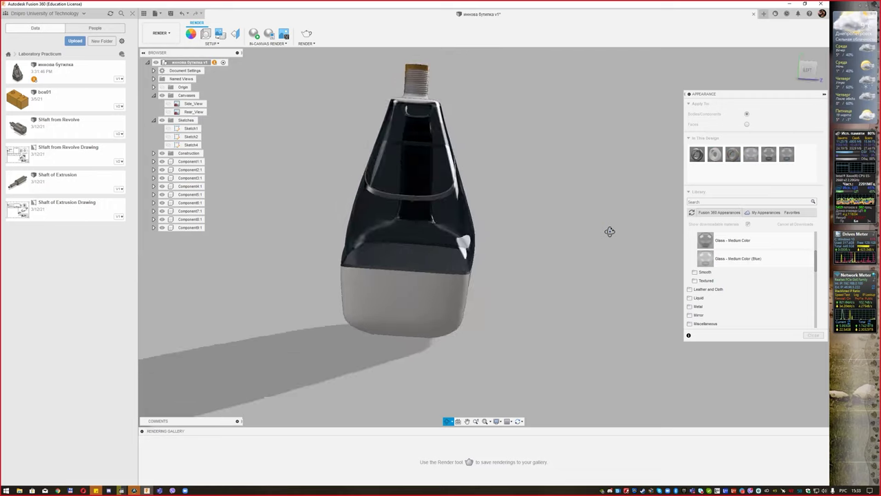
{"action": "mouse_move", "coordinate": [515, 181]}
{"action": "middle_mouse_down", "text": "shift"}
{"action": "mouse_move", "coordinate": [490, 185]}
{"action": "mouse_move", "coordinate": [502, 179]}
{"action": "middle_mouse_up", "text": "shift"}
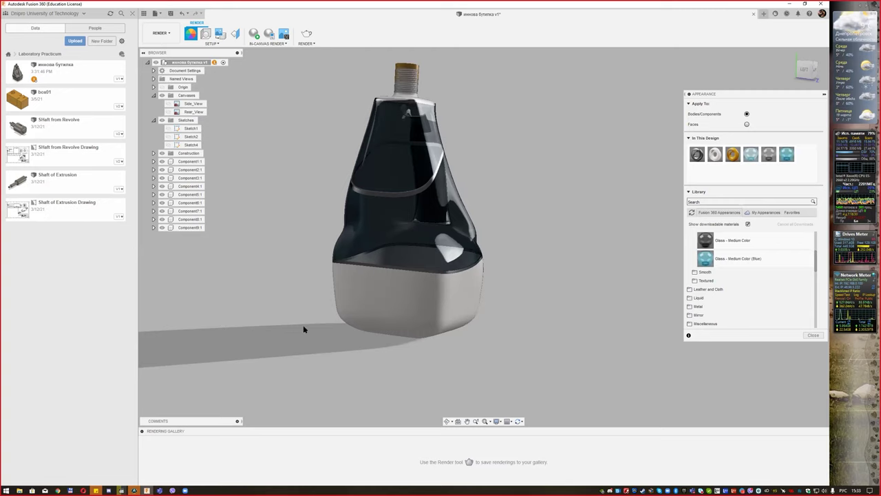
{"action": "left_click", "coordinate": [133, 490]}
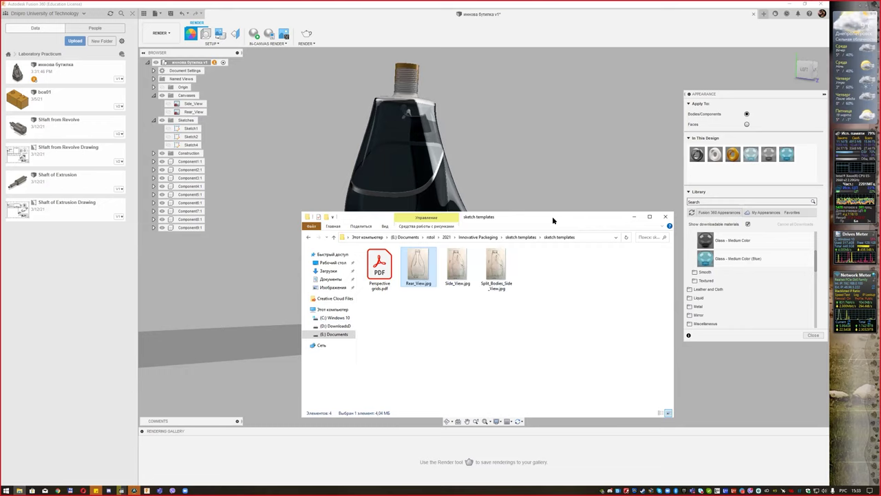
- Navigate File Explorer to D:\H\rabstol, confirm its path, and minimize the window
{"action": "left_click_drag", "start_coordinate": [552, 216], "coordinate": [600, 192]}
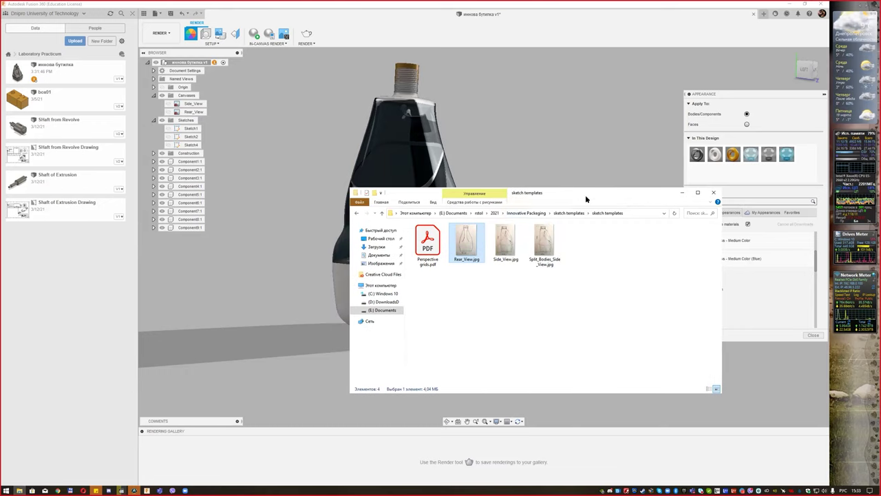
{"action": "left_click", "coordinate": [382, 216]}
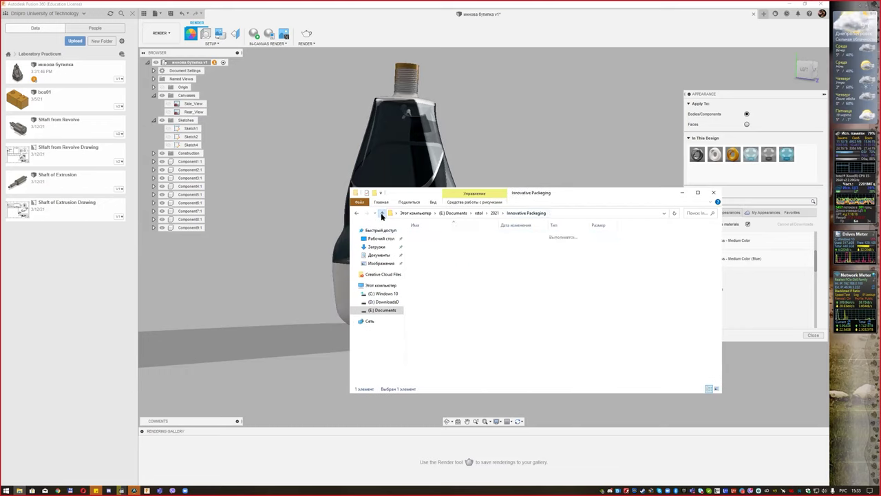
{"action": "left_click", "coordinate": [382, 216]}
{"action": "left_click", "coordinate": [382, 216]}
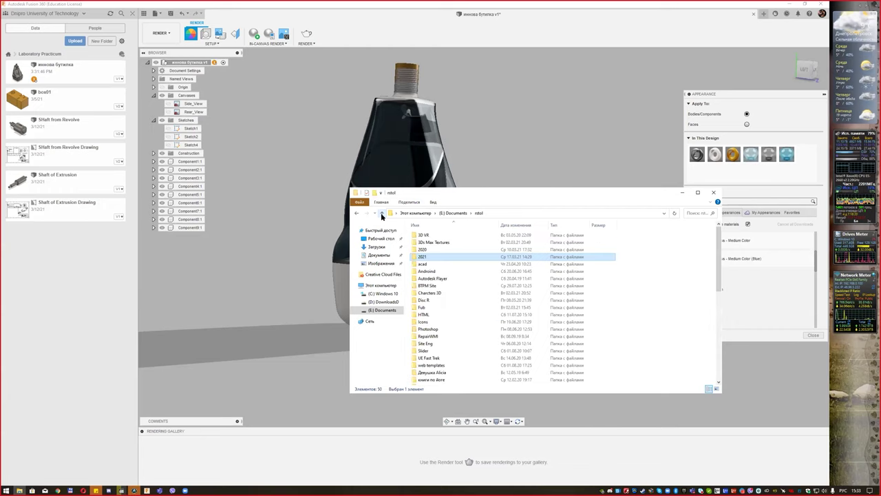
{"action": "left_click", "coordinate": [383, 302]}
{"action": "double_click", "coordinate": [428, 265]}
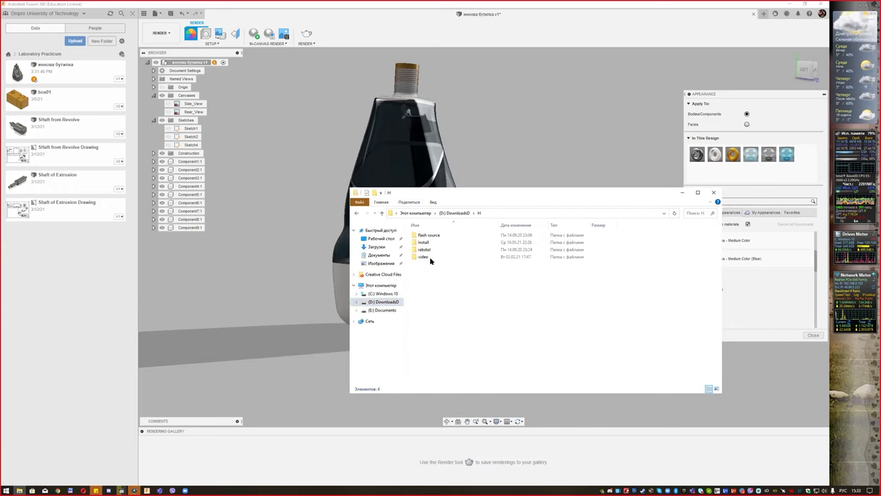
{"action": "double_click", "coordinate": [431, 247]}
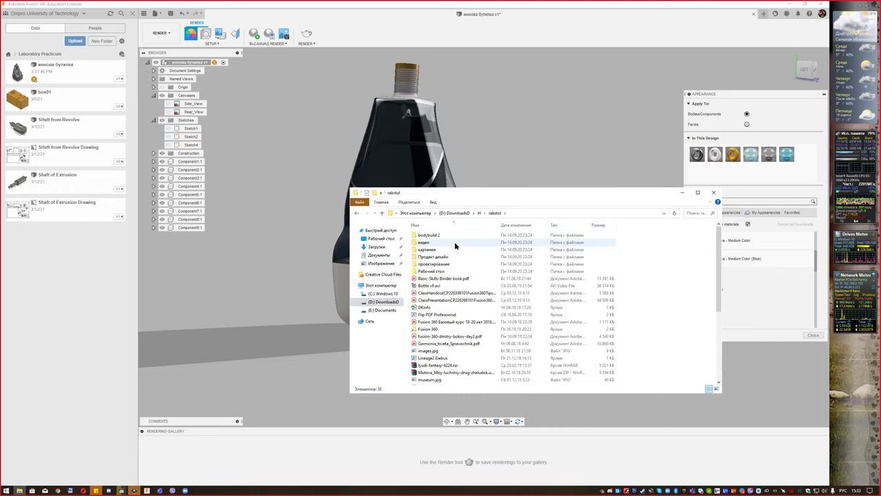
{"action": "scroll", "coordinate": [475, 270], "scroll_direction": "down", "scroll_amount": 5}
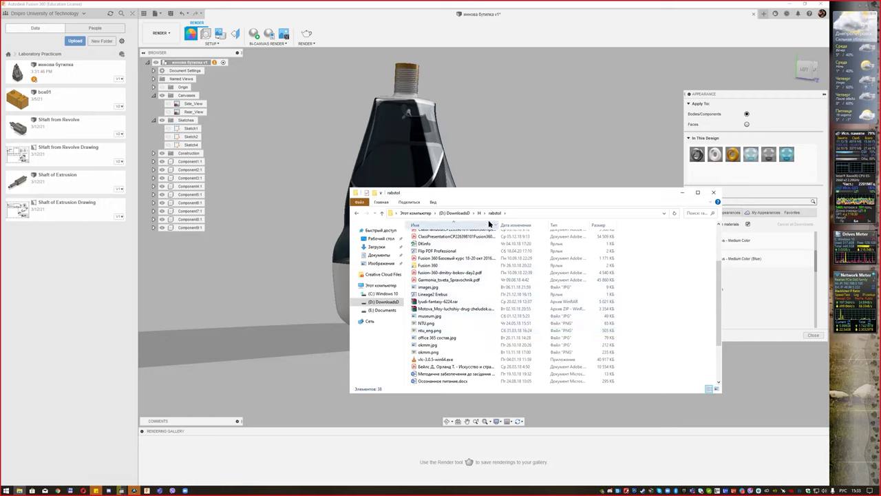
{"action": "left_click", "coordinate": [515, 213]}
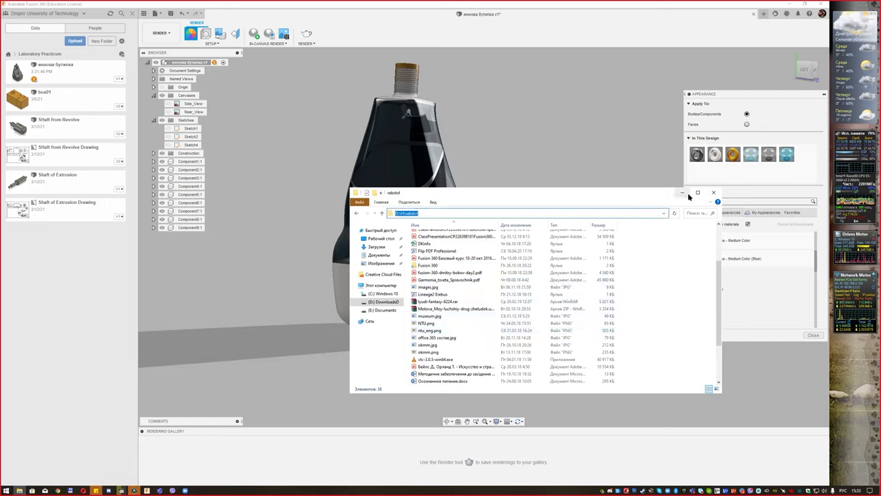
{"action": "left_click", "coordinate": [687, 193]}
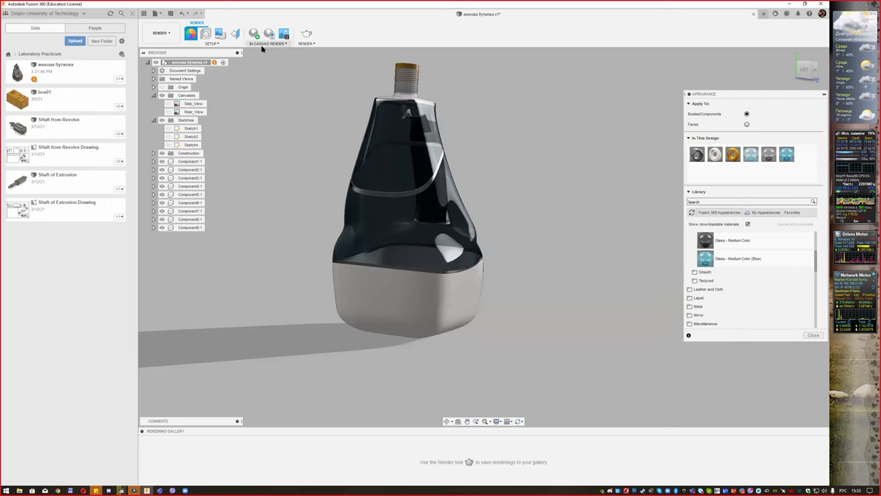
- Start a decal and load ntu_eng.png from D:\H\rabstol as its image
{"action": "left_click", "coordinate": [215, 44]}
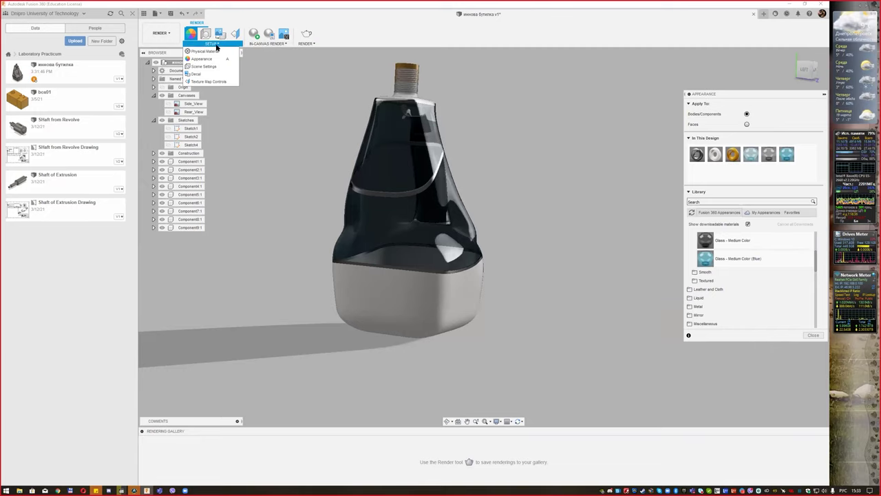
{"action": "left_click", "coordinate": [199, 74]}
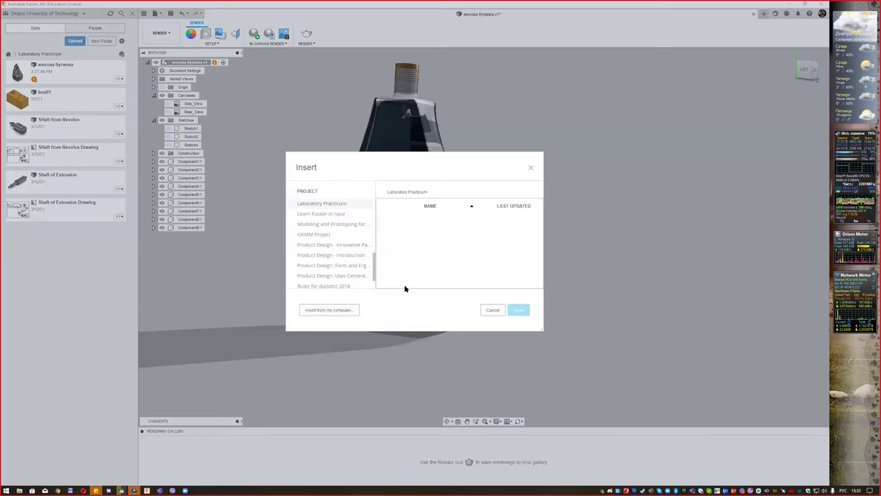
{"action": "left_click", "coordinate": [329, 310]}
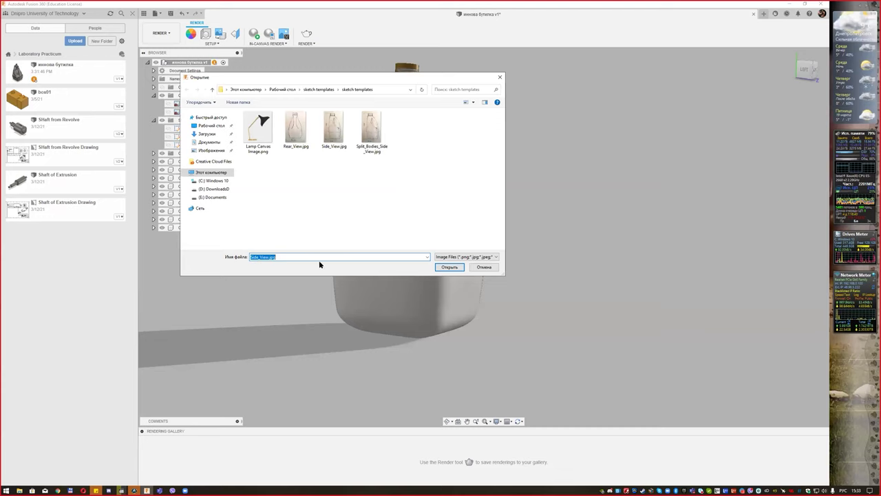
{"action": "left_click", "coordinate": [449, 267]}
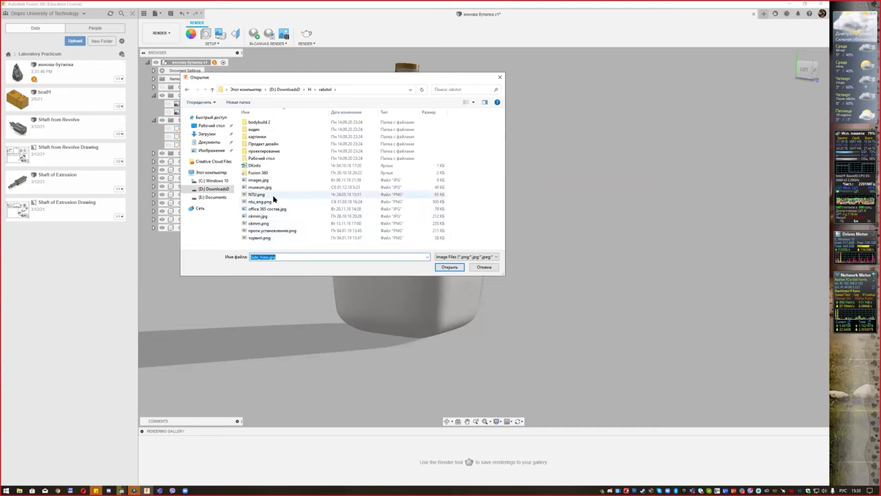
{"action": "left_click", "coordinate": [259, 201]}
- Confirm the decal image and pick the bottle's front face to carry it
{"action": "left_click", "coordinate": [448, 267]}
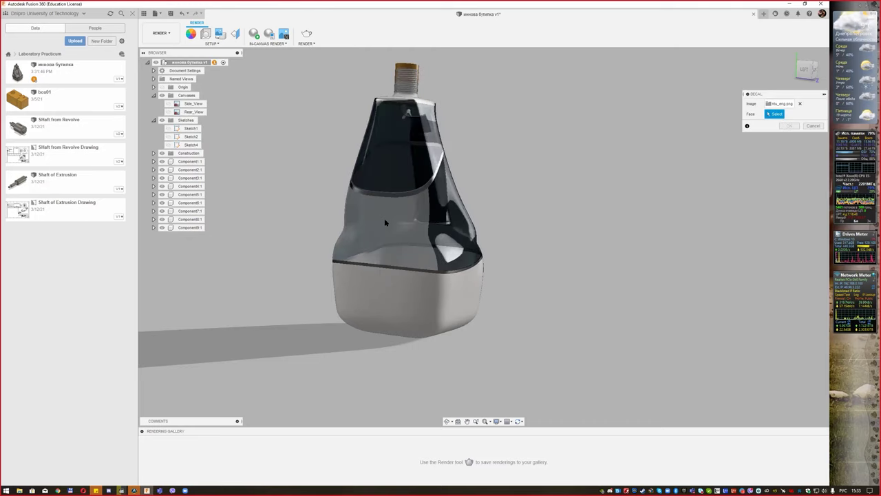
{"action": "left_click", "coordinate": [384, 219]}
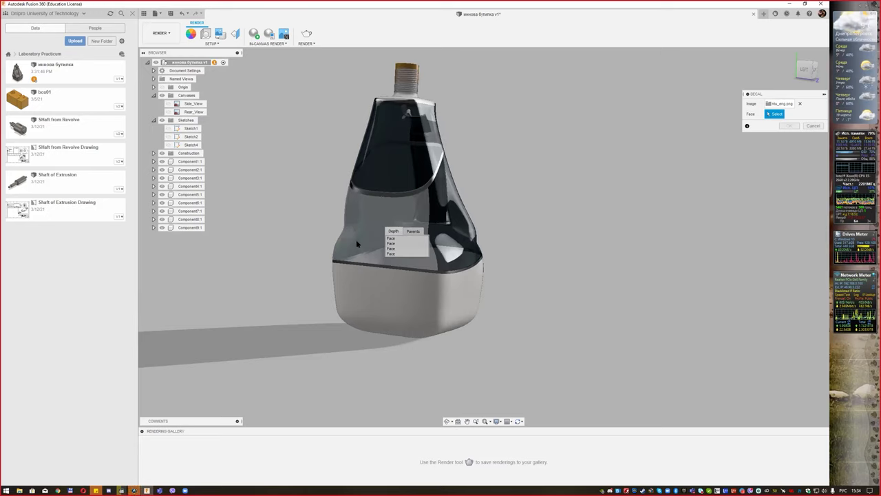
{"action": "left_click", "coordinate": [412, 232]}
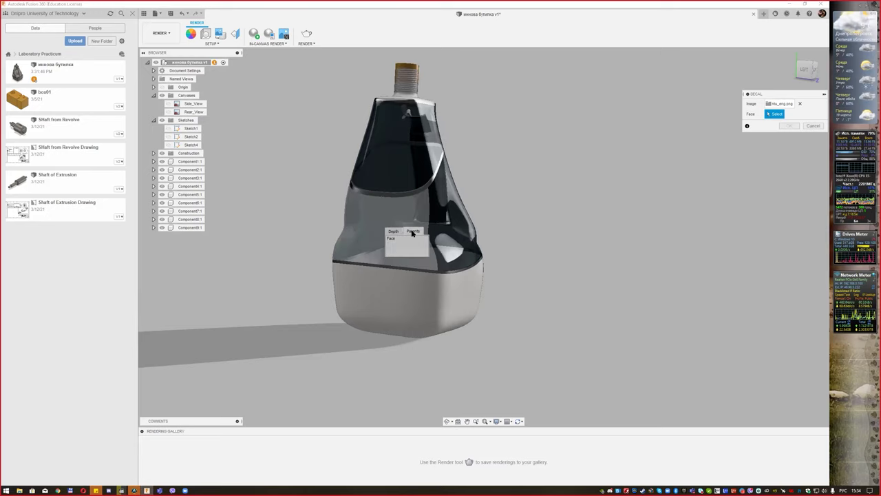
{"action": "middle_click_drag", "start_coordinate": [413, 232], "coordinate": [365, 252], "text": "shift"}
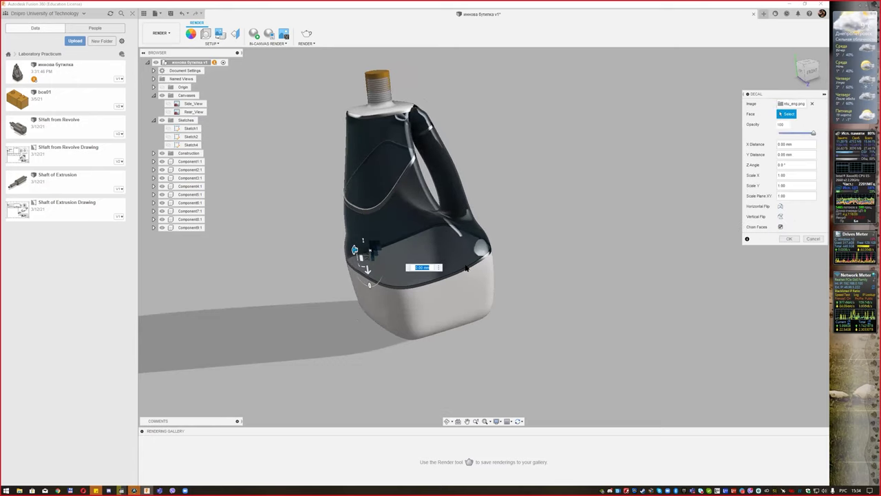
{"action": "middle_click_drag", "start_coordinate": [519, 262], "coordinate": [410, 284], "text": "shift"}
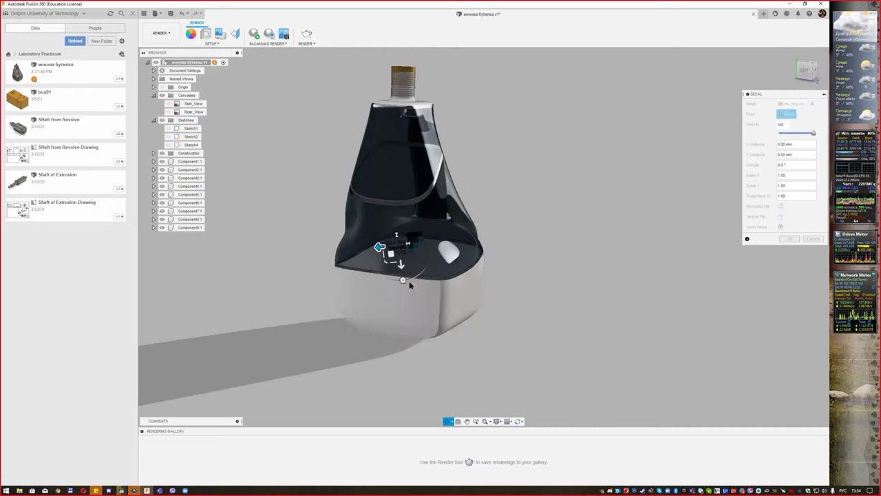
- Rotate the decal to 168°, shift it to -11.699 mm, and finish placing it
{"action": "left_click_drag", "start_coordinate": [403, 281], "coordinate": [398, 208]}
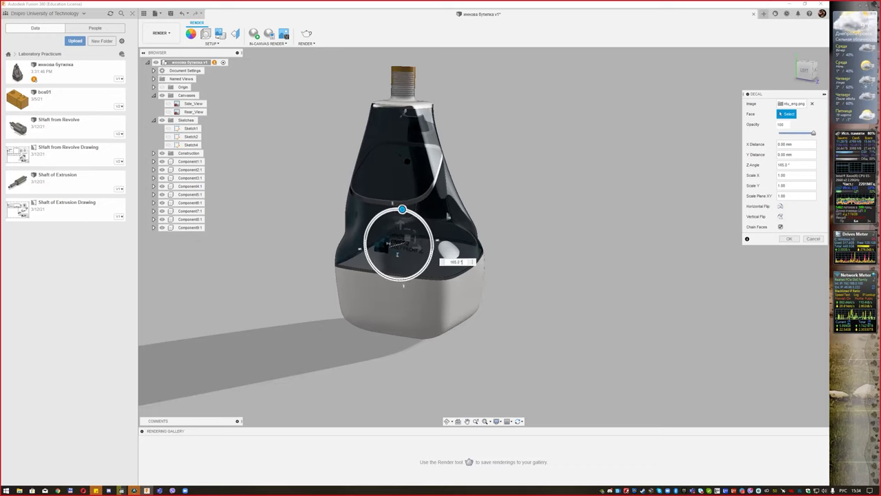
{"action": "left_click_drag", "start_coordinate": [399, 208], "coordinate": [402, 208]}
{"action": "middle_click_drag", "start_coordinate": [523, 320], "coordinate": [537, 315], "text": "shift"}
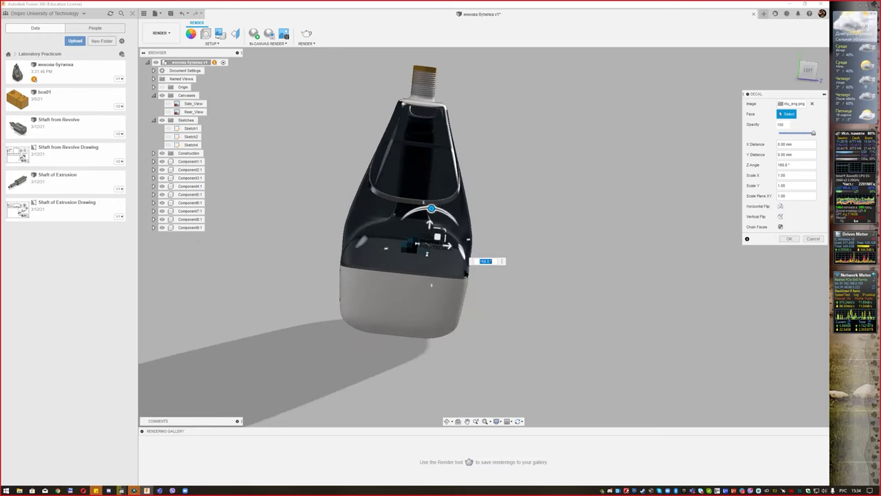
{"action": "mouse_move", "coordinate": [447, 245]}
{"action": "left_mouse_down"}
{"action": "mouse_move", "coordinate": [437, 244]}
{"action": "mouse_move", "coordinate": [432, 228]}
{"action": "left_mouse_up"}
{"action": "middle_click_drag", "start_coordinate": [527, 262], "coordinate": [527, 256], "text": "shift"}
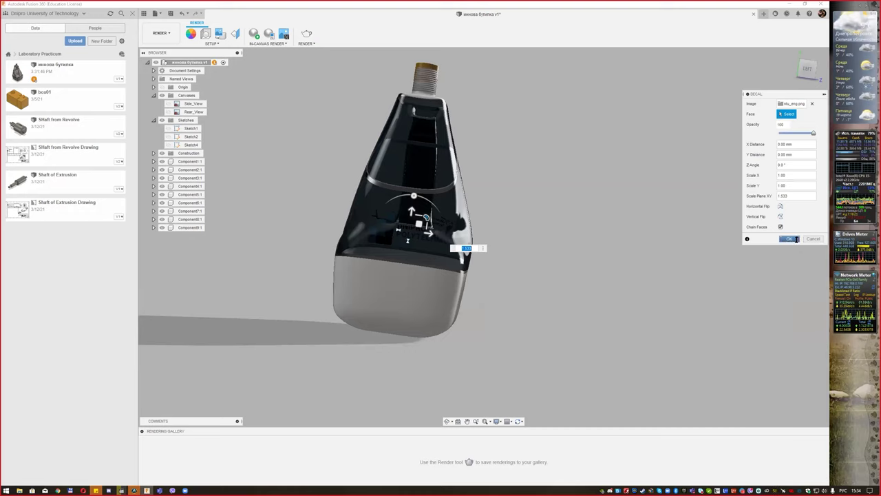
{"action": "left_click", "coordinate": [790, 238]}
{"action": "mouse_move", "coordinate": [530, 217]}
{"action": "middle_mouse_down", "text": "shift"}
{"action": "mouse_move", "coordinate": [501, 212]}
{"action": "mouse_move", "coordinate": [525, 218]}
{"action": "middle_mouse_up", "text": "shift"}
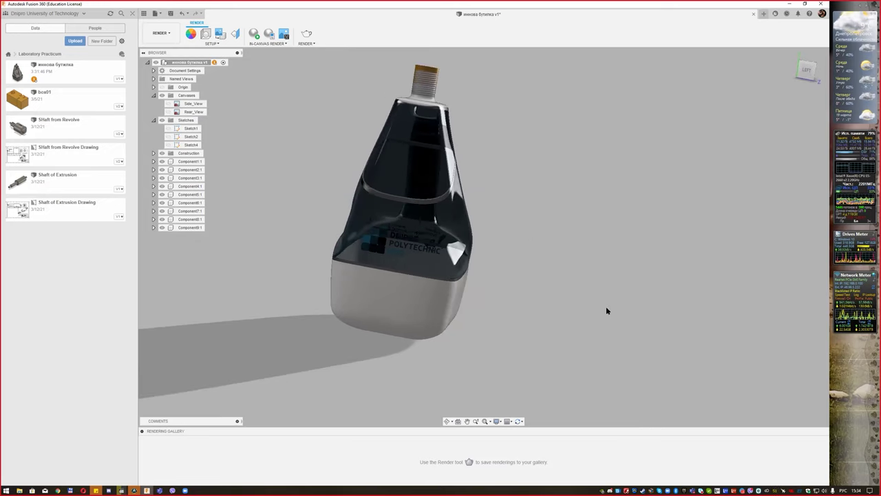
- Preview Glass - Light Color and Glass - Light Color (Blue) appearances on the bottle
{"action": "left_click", "coordinate": [212, 43]}
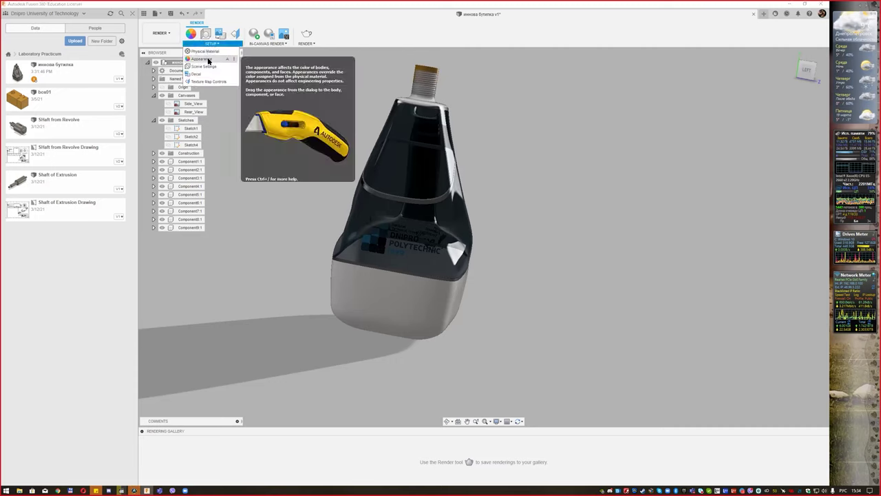
{"action": "key", "text": "a"}
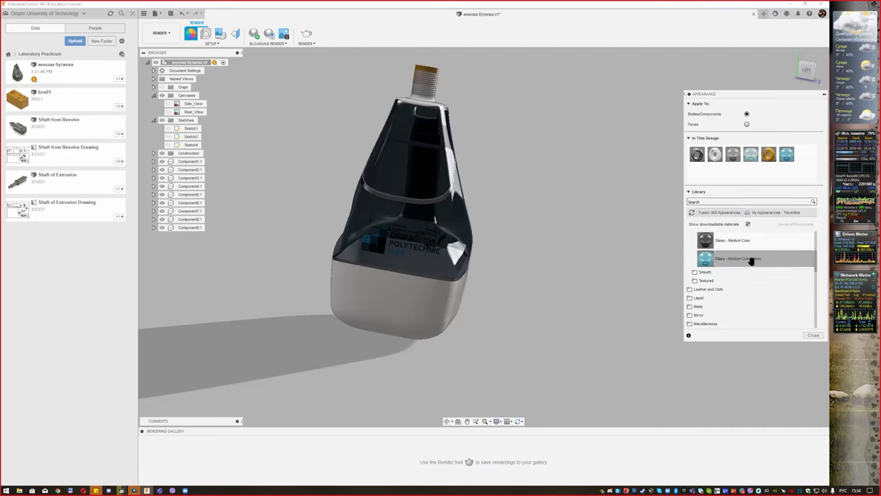
{"action": "scroll", "coordinate": [747, 259], "scroll_direction": "up", "scroll_amount": 2}
{"action": "left_click_drag", "start_coordinate": [731, 301], "coordinate": [447, 222]}
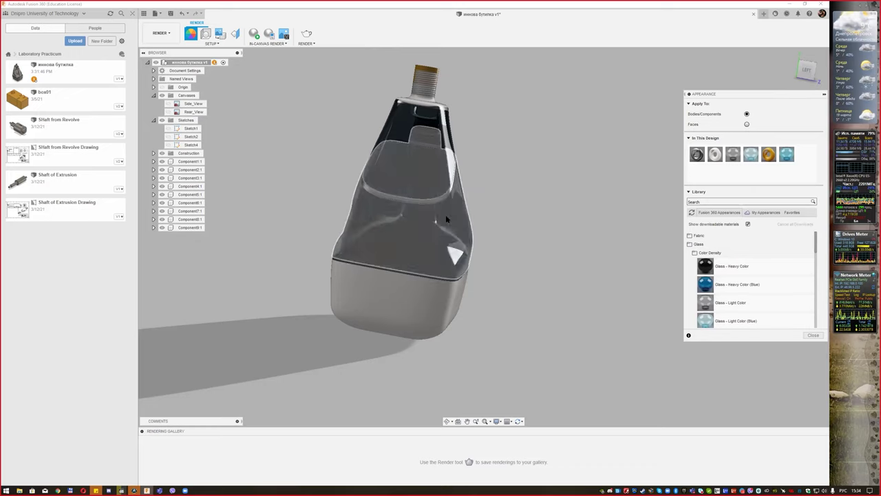
{"action": "mouse_move", "coordinate": [532, 229]}
{"action": "middle_mouse_down", "text": "shift"}
{"action": "mouse_move", "coordinate": [476, 217]}
{"action": "mouse_move", "coordinate": [523, 232]}
{"action": "middle_mouse_up", "text": "shift"}
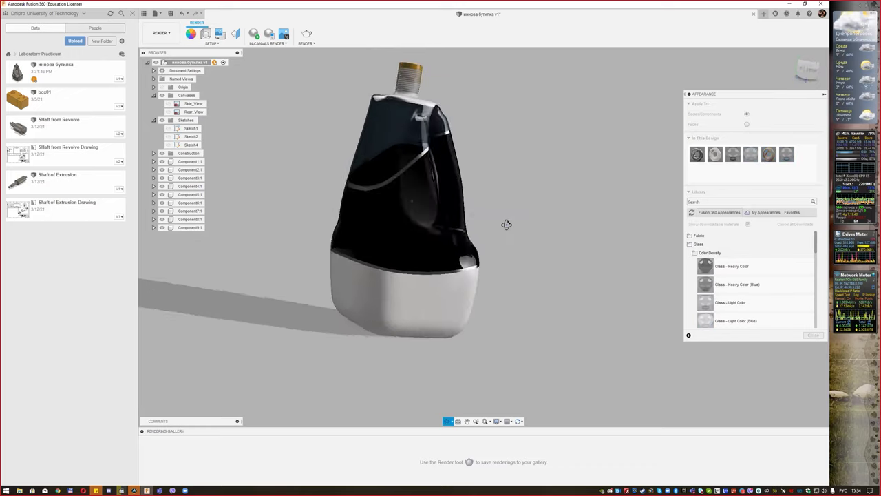
{"action": "mouse_move", "coordinate": [721, 314]}
{"action": "left_mouse_down"}
{"action": "mouse_move", "coordinate": [427, 244]}
{"action": "mouse_move", "coordinate": [491, 242]}
{"action": "left_mouse_up"}
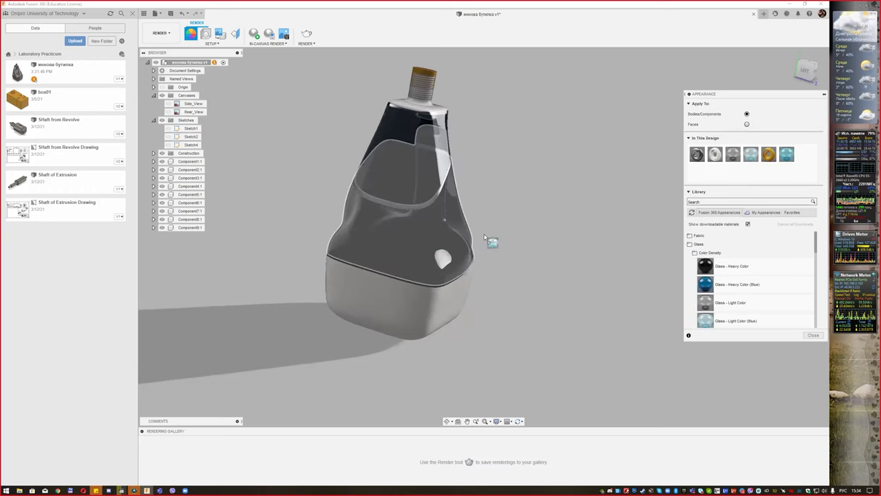
- Orbit and tilt the bottle to inspect the POLYTECHNIC decal from several angles
{"action": "middle_click_drag", "start_coordinate": [503, 232], "coordinate": [508, 223], "text": "shift"}
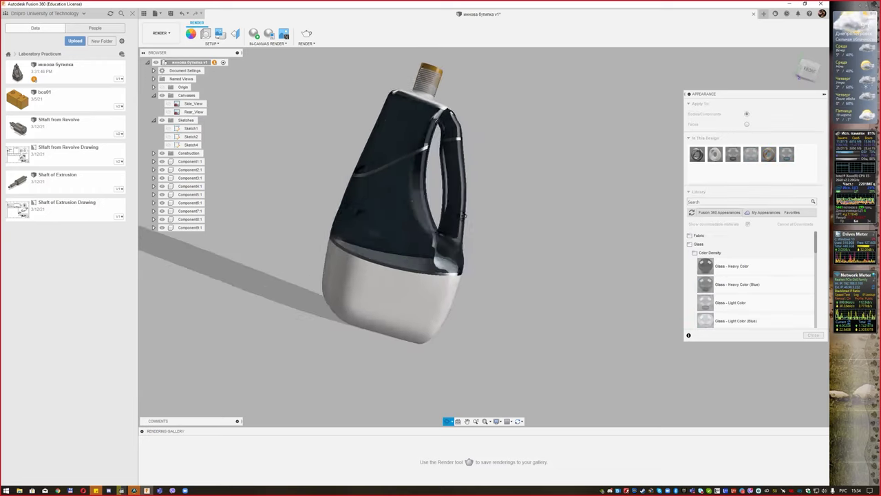
{"action": "mouse_move", "coordinate": [410, 221]}
{"action": "middle_mouse_down", "text": "shift"}
{"action": "mouse_move", "coordinate": [476, 248]}
{"action": "mouse_move", "coordinate": [511, 275]}
{"action": "mouse_move", "coordinate": [454, 273]}
{"action": "mouse_move", "coordinate": [465, 265]}
{"action": "mouse_move", "coordinate": [422, 245]}
{"action": "middle_mouse_up", "text": "shift"}
{"action": "scroll", "coordinate": [422, 244], "scroll_direction": "up", "scroll_amount": 1}
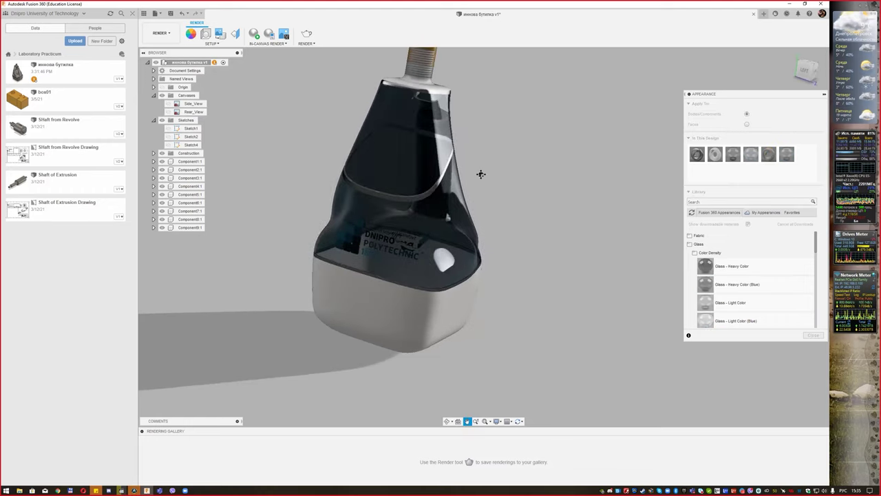
{"action": "scroll", "coordinate": [480, 172], "scroll_direction": "down", "scroll_amount": 2}
{"action": "mouse_move", "coordinate": [489, 205]}
{"action": "middle_mouse_down", "text": "shift"}
{"action": "mouse_move", "coordinate": [469, 187]}
{"action": "mouse_move", "coordinate": [523, 177]}
{"action": "mouse_move", "coordinate": [598, 210]}
{"action": "middle_mouse_up", "text": "shift"}
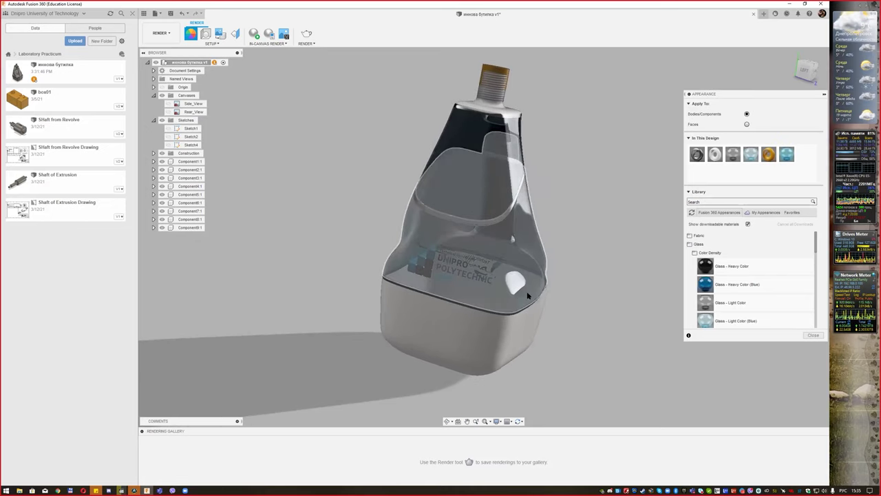
{"action": "mouse_move", "coordinate": [431, 131]}
{"action": "middle_mouse_down", "text": "shift"}
{"action": "mouse_move", "coordinate": [535, 238]}
{"action": "mouse_move", "coordinate": [555, 267]}
{"action": "mouse_move", "coordinate": [548, 274]}
{"action": "middle_mouse_up", "text": "shift"}
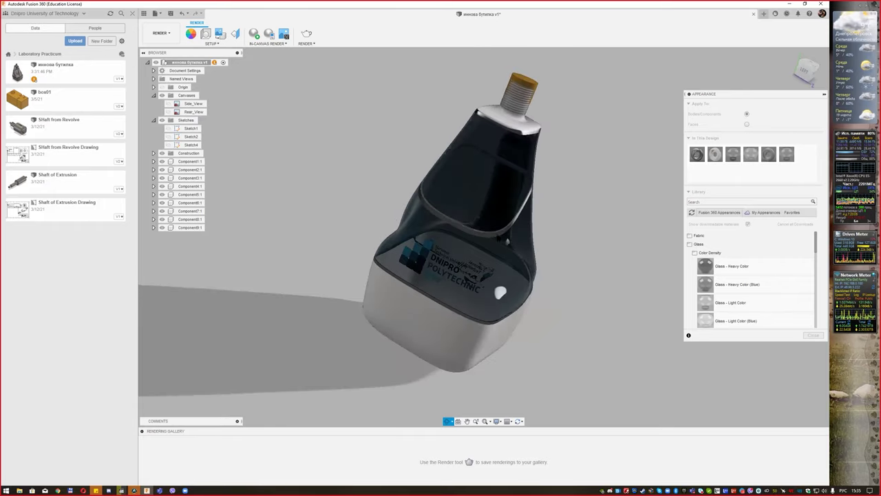
- Start a Final-quality cloud render of the bottle at 2008×1103
{"action": "left_click", "coordinate": [307, 33]}
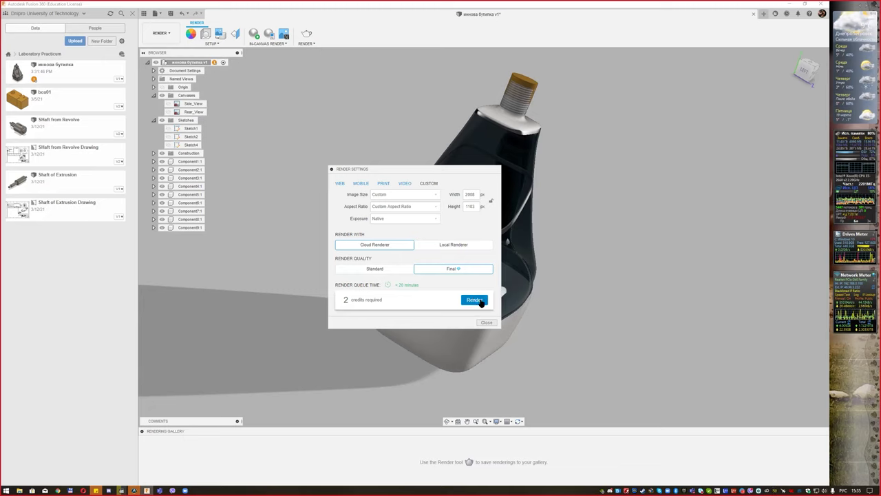
{"action": "left_click", "coordinate": [480, 302]}
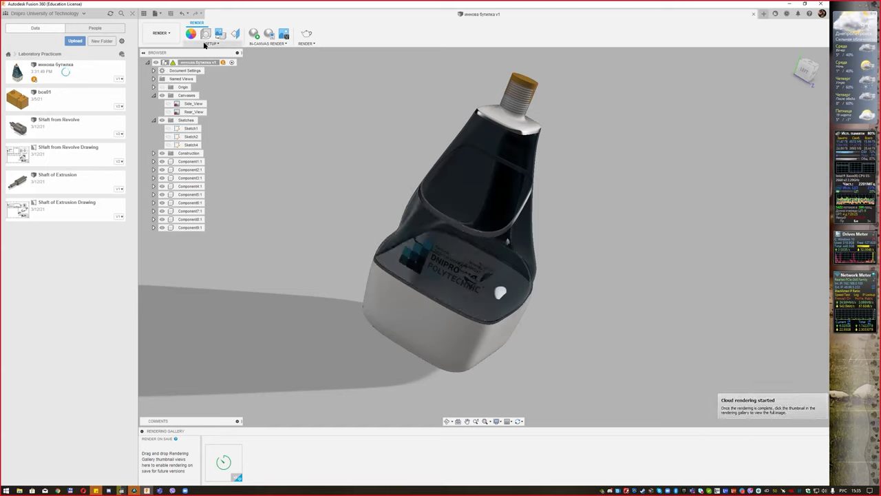
- Switch to the Animation workspace and orbit and reposition the bottle view
{"action": "left_click", "coordinate": [163, 33]}
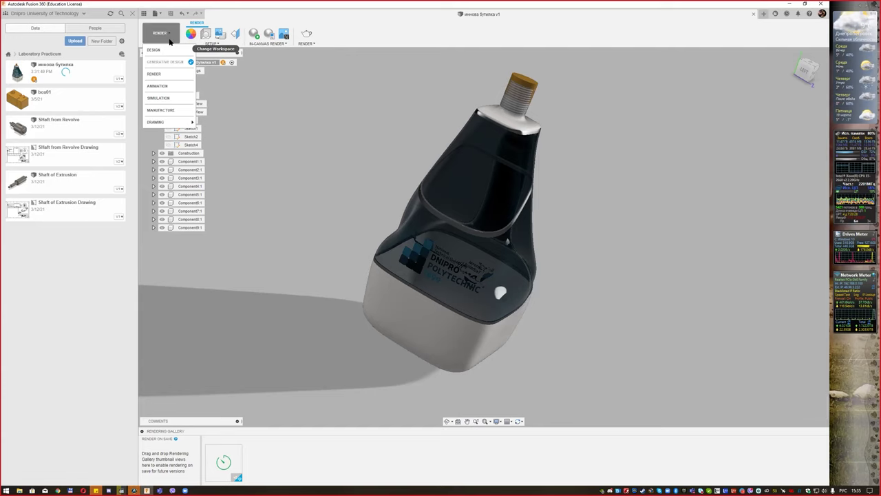
{"action": "left_click", "coordinate": [166, 86]}
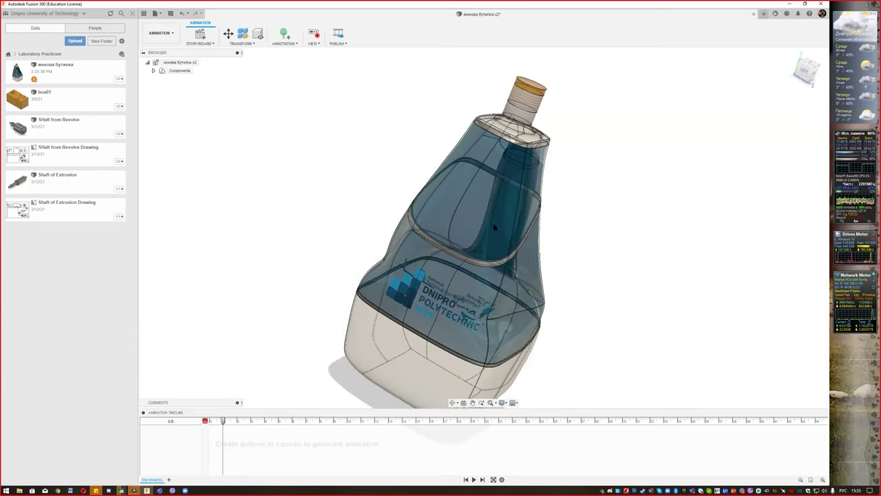
{"action": "middle_click_drag", "start_coordinate": [588, 235], "coordinate": [576, 216], "text": "shift"}
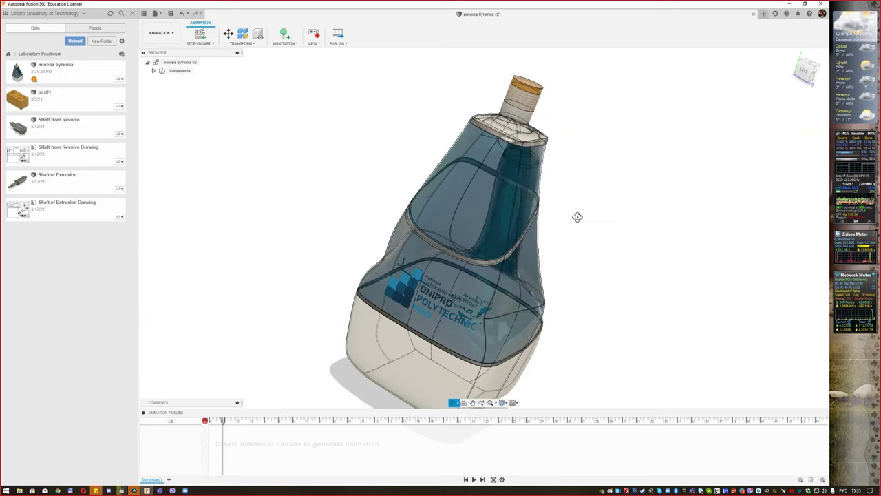
{"action": "middle_click_drag", "start_coordinate": [594, 255], "coordinate": [558, 223]}
{"action": "scroll", "coordinate": [570, 241], "scroll_direction": "up", "scroll_amount": 2}
{"action": "scroll", "coordinate": [560, 220], "scroll_direction": "down", "scroll_amount": 1}
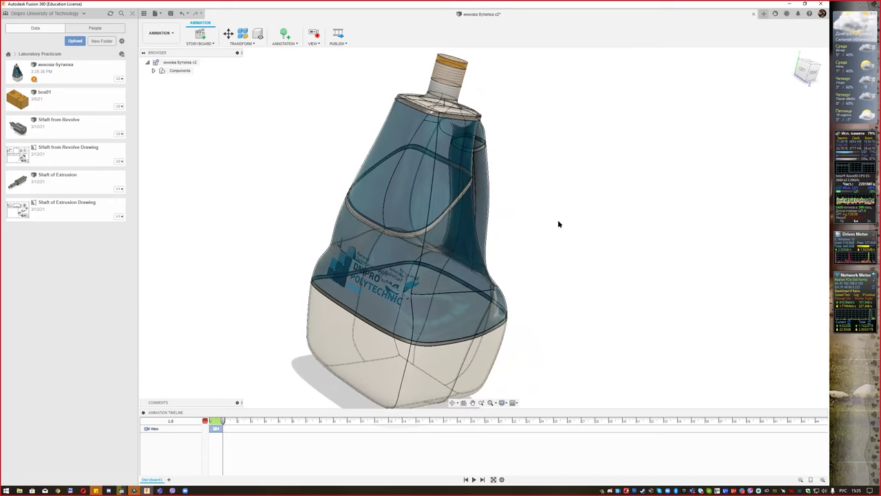
- Expand Components to list Component1:1 through Component9:1, then open the Transform menu
{"action": "left_click", "coordinate": [152, 71]}
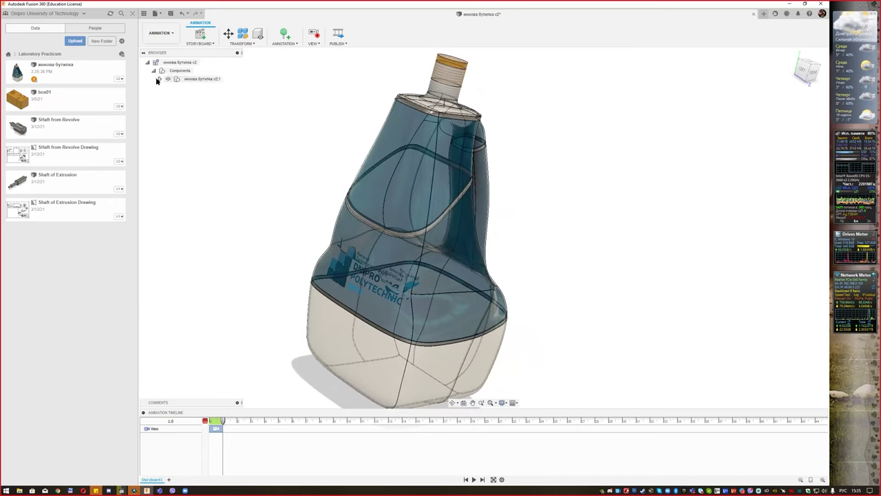
{"action": "left_click", "coordinate": [159, 79]}
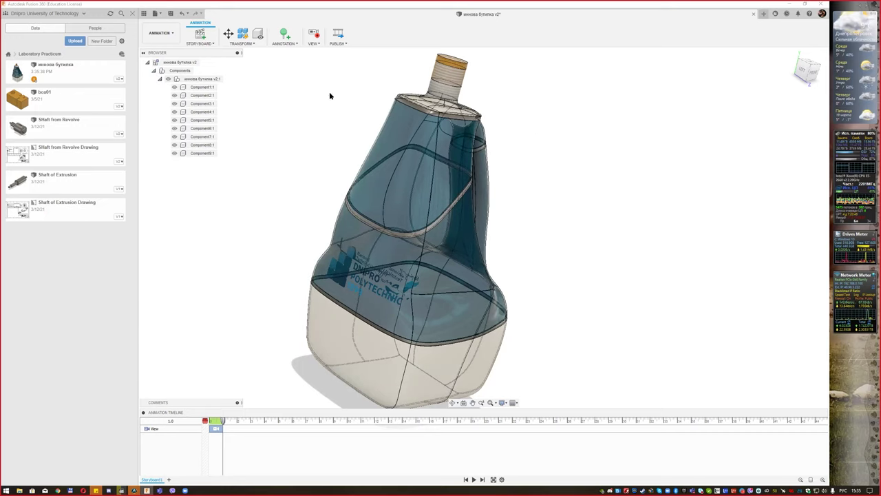
{"action": "left_click", "coordinate": [239, 44]}
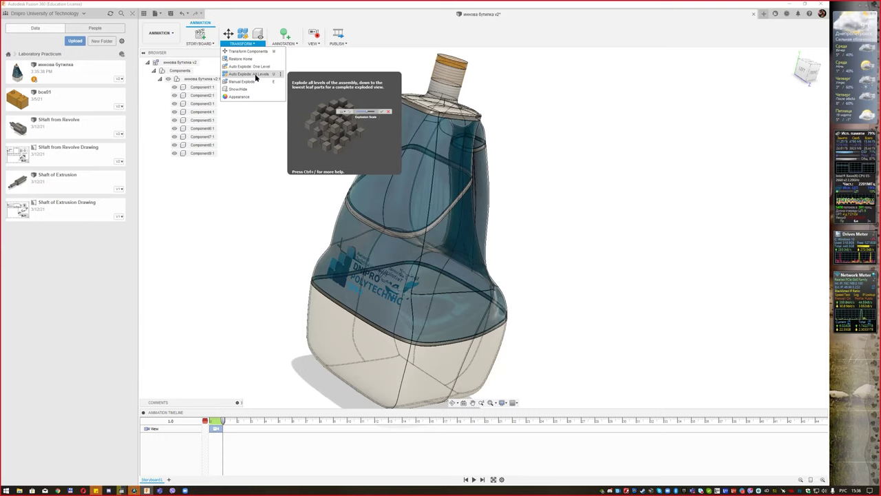
- Dismiss the warning and Auto Explode Component1:1–Component9:1 at all levels
{"action": "left_click", "coordinate": [256, 78]}
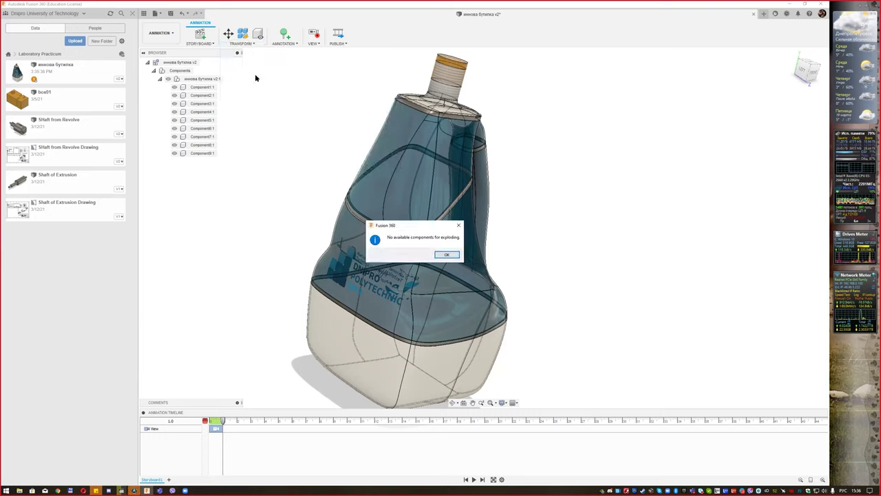
{"action": "left_click", "coordinate": [446, 255]}
{"action": "left_click", "coordinate": [200, 87]}
{"action": "left_click", "coordinate": [201, 153], "text": "shift"}
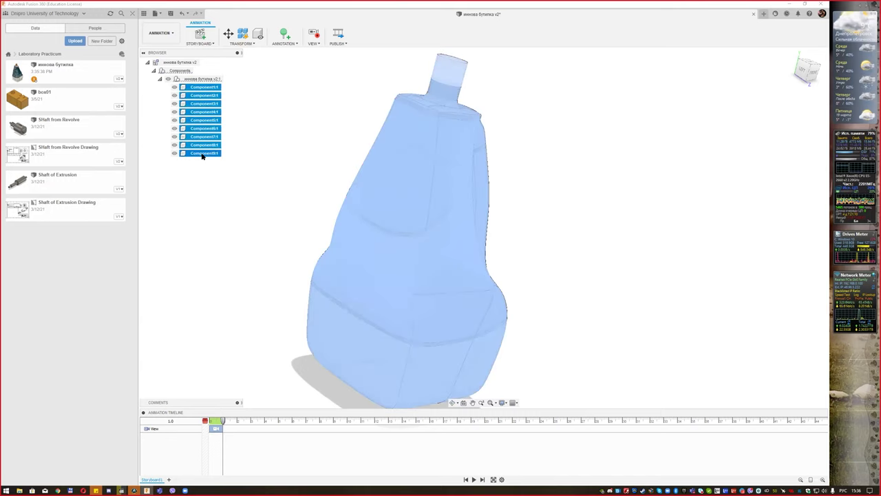
{"action": "left_click", "coordinate": [244, 43]}
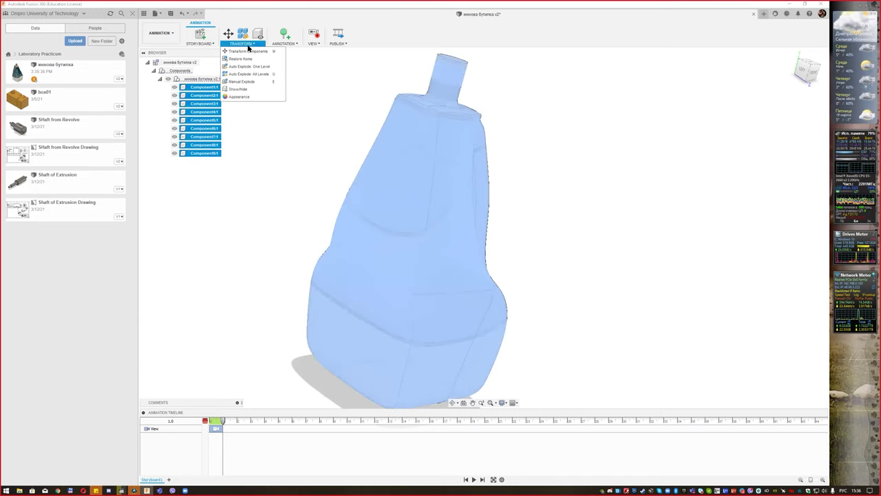
{"action": "left_click", "coordinate": [254, 73]}
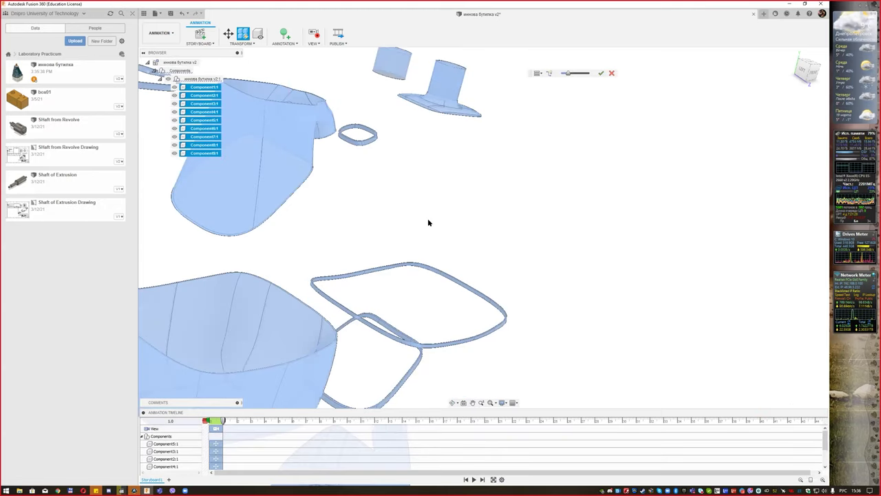
- Extend the explode animation to about 5 seconds and preview the separation up to 8.7 s
{"action": "scroll", "coordinate": [427, 223], "scroll_direction": "down", "scroll_amount": 2}
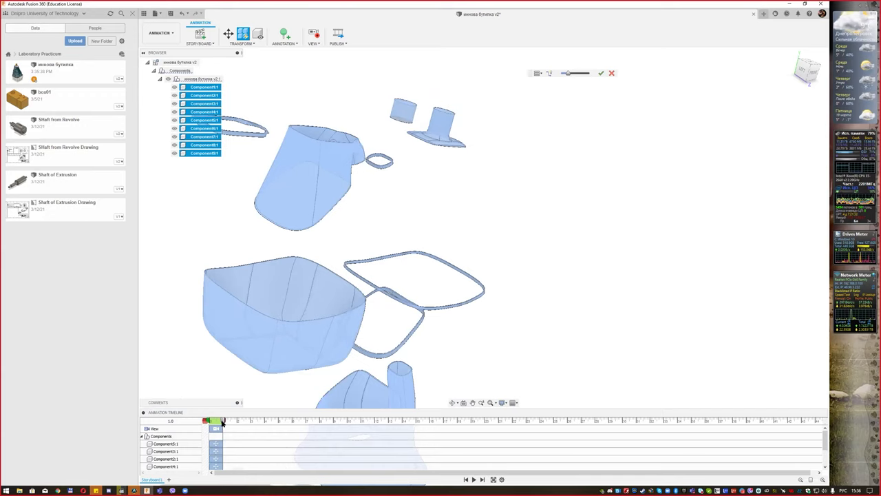
{"action": "mouse_move", "coordinate": [223, 422]}
{"action": "left_mouse_down"}
{"action": "mouse_move", "coordinate": [352, 425]}
{"action": "mouse_move", "coordinate": [233, 424]}
{"action": "left_mouse_up"}
{"action": "mouse_move", "coordinate": [216, 422]}
{"action": "left_mouse_down"}
{"action": "mouse_move", "coordinate": [331, 428]}
{"action": "mouse_move", "coordinate": [206, 422]}
{"action": "left_mouse_up"}
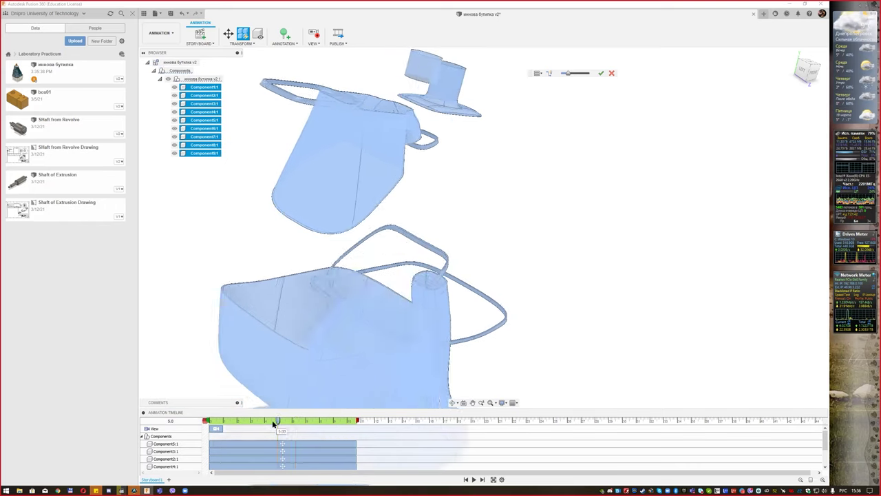
{"action": "middle_click_drag", "start_coordinate": [436, 234], "coordinate": [507, 222], "text": "shift"}
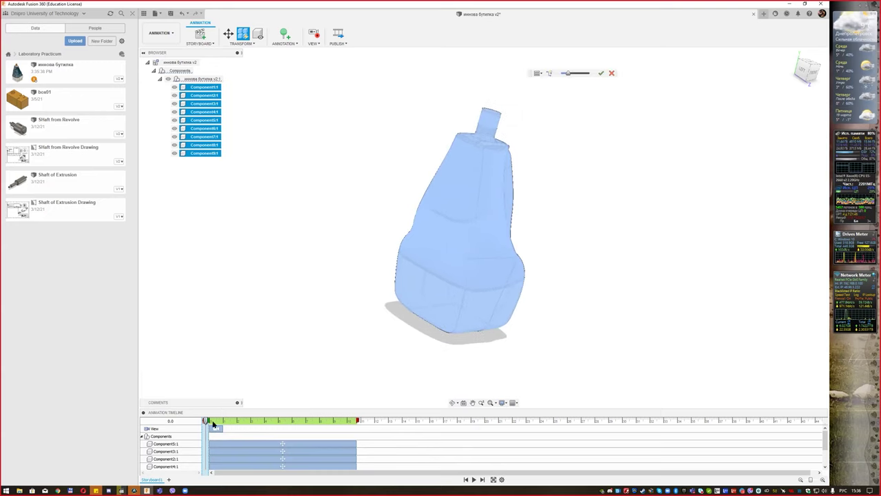
{"action": "left_click_drag", "start_coordinate": [207, 420], "coordinate": [276, 421]}
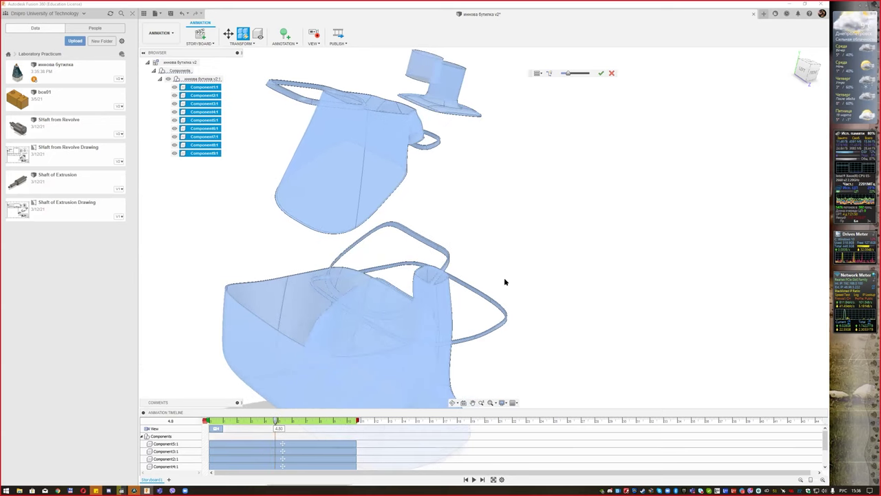
{"action": "scroll", "coordinate": [507, 277], "scroll_direction": "down", "scroll_amount": 1}
{"action": "scroll", "coordinate": [509, 275], "scroll_direction": "down", "scroll_amount": 1}
{"action": "scroll", "coordinate": [509, 275], "scroll_direction": "down", "scroll_amount": 1}
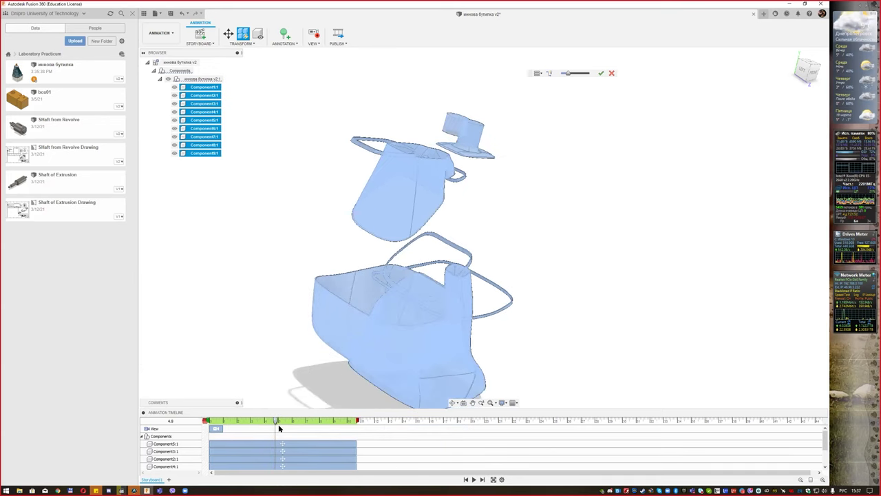
{"action": "left_click_drag", "start_coordinate": [274, 421], "coordinate": [346, 421]}
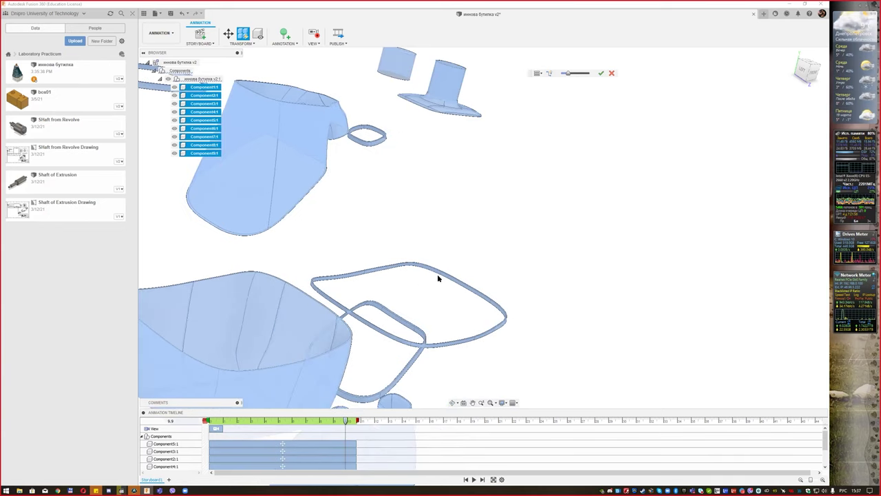
{"action": "scroll", "coordinate": [447, 260], "scroll_direction": "up", "scroll_amount": 1}
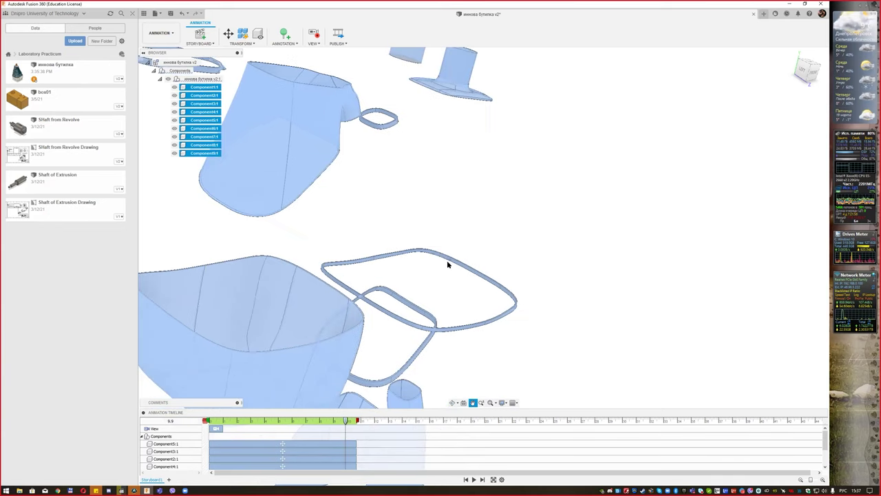
{"action": "scroll", "coordinate": [447, 260], "scroll_direction": "down", "scroll_amount": 1}
{"action": "scroll", "coordinate": [447, 262], "scroll_direction": "up", "scroll_amount": 1}
{"action": "mouse_move", "coordinate": [346, 420]}
{"action": "left_mouse_down"}
{"action": "mouse_move", "coordinate": [357, 422]}
{"action": "mouse_move", "coordinate": [208, 428]}
{"action": "left_mouse_up"}
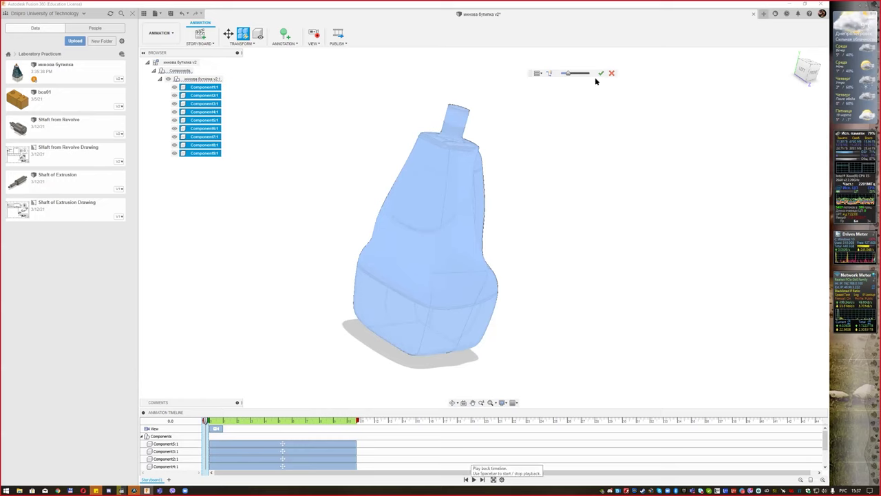
- At 10.7 s, adjust the Explosion Scale so the fully exploded parts spread less widely
{"action": "left_click", "coordinate": [569, 75]}
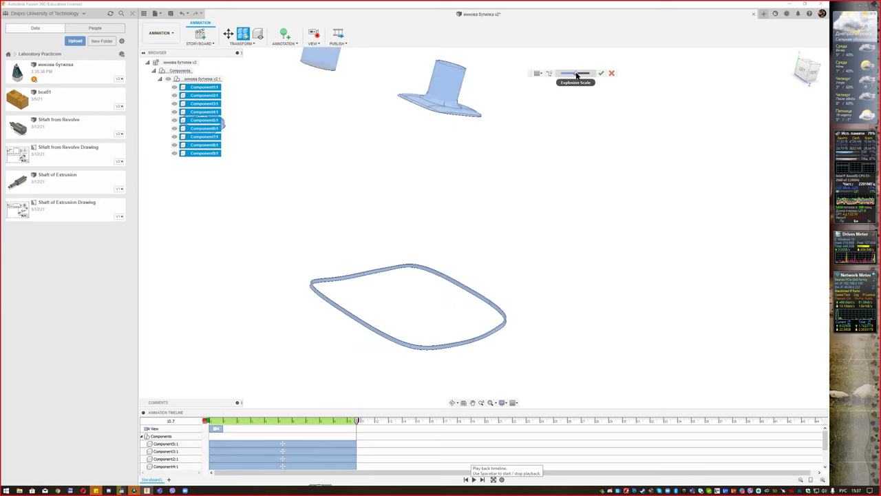
{"action": "left_click_drag", "start_coordinate": [570, 74], "coordinate": [567, 74]}
{"action": "scroll", "coordinate": [492, 196], "scroll_direction": "down", "scroll_amount": 3}
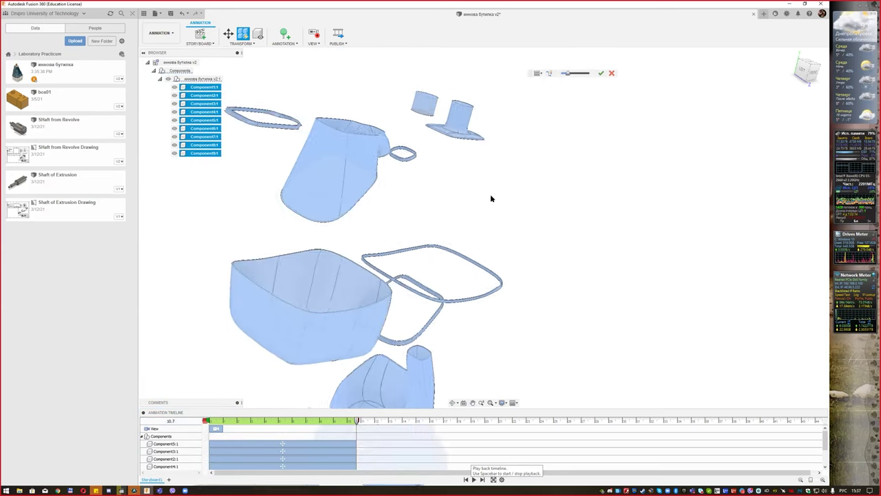
{"action": "scroll", "coordinate": [492, 197], "scroll_direction": "down", "scroll_amount": 2}
{"action": "scroll", "coordinate": [498, 186], "scroll_direction": "down", "scroll_amount": 1}
{"action": "middle_click_drag", "start_coordinate": [505, 163], "coordinate": [506, 139]}
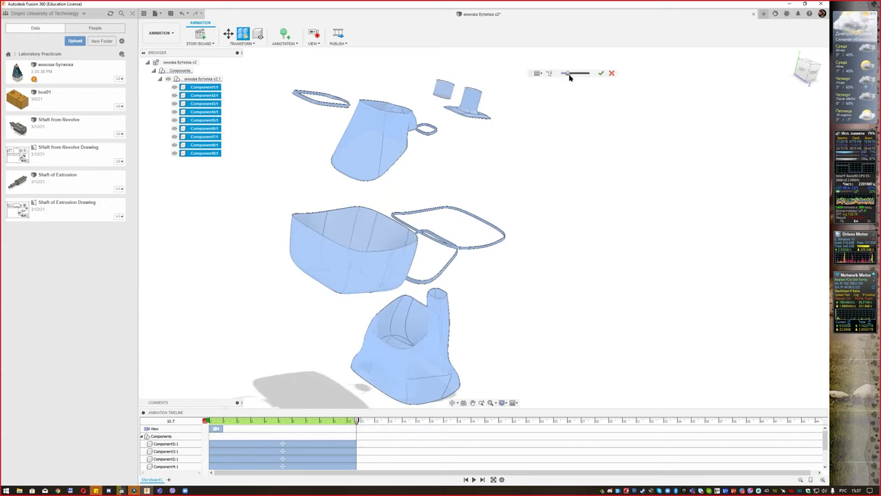
{"action": "scroll", "coordinate": [566, 74], "scroll_direction": "up", "scroll_amount": 2}
{"action": "left_click_drag", "start_coordinate": [566, 74], "coordinate": [570, 74]}
- Orbit, zoom and recentre the view to frame the exploded bottle parts
{"action": "scroll", "coordinate": [506, 178], "scroll_direction": "down", "scroll_amount": 1}
{"action": "scroll", "coordinate": [506, 178], "scroll_direction": "down", "scroll_amount": 2}
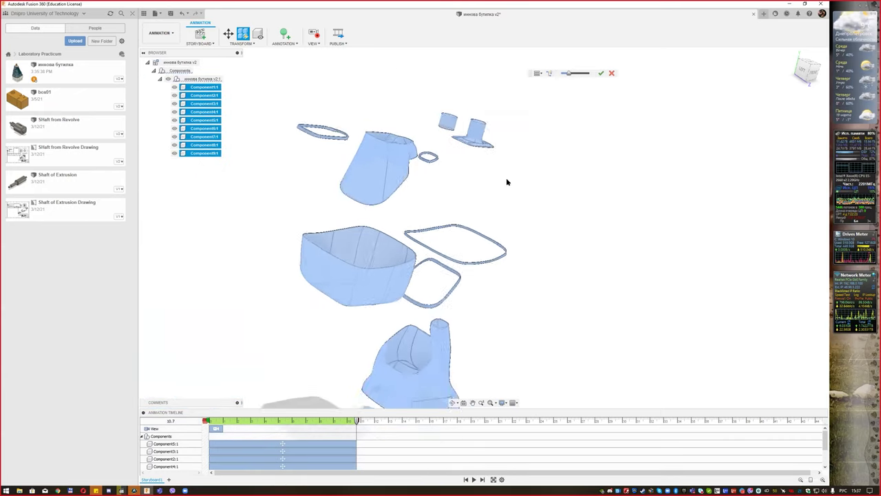
{"action": "middle_click_drag", "start_coordinate": [541, 206], "coordinate": [539, 198], "text": "shift"}
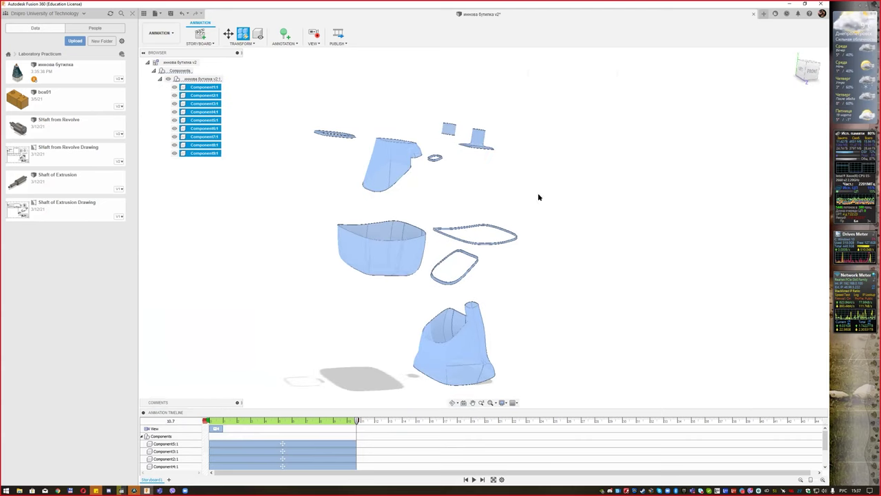
{"action": "scroll", "coordinate": [496, 176], "scroll_direction": "up", "scroll_amount": 4}
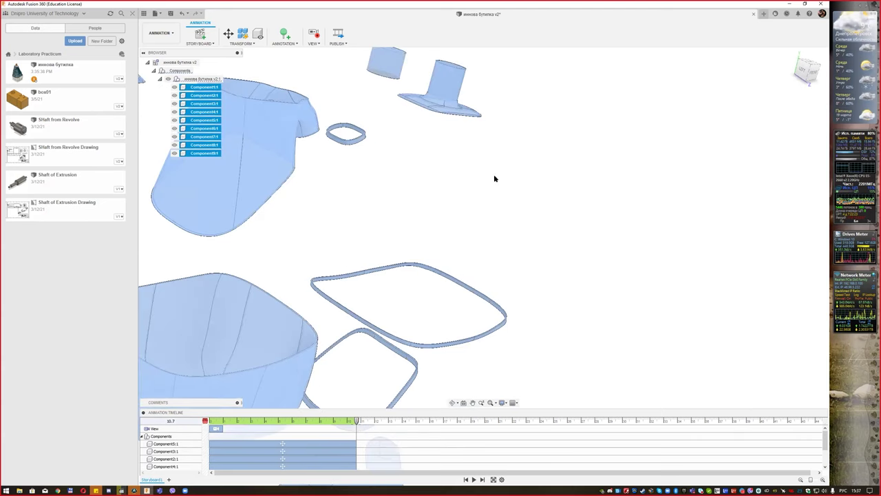
{"action": "scroll", "coordinate": [411, 254], "scroll_direction": "down", "scroll_amount": 1}
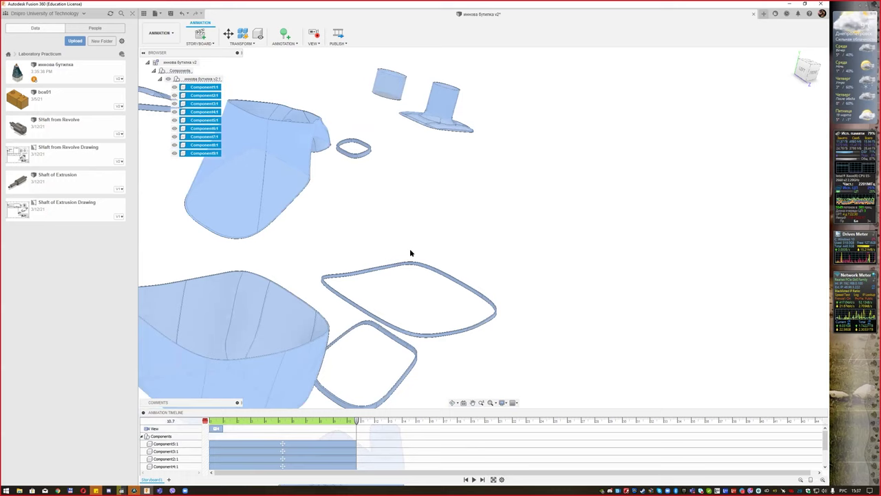
{"action": "scroll", "coordinate": [411, 247], "scroll_direction": "down", "scroll_amount": 2}
{"action": "mouse_move", "coordinate": [411, 246]}
{"action": "middle_mouse_down"}
{"action": "mouse_move", "coordinate": [450, 199]}
{"action": "mouse_move", "coordinate": [503, 173]}
{"action": "middle_mouse_up"}
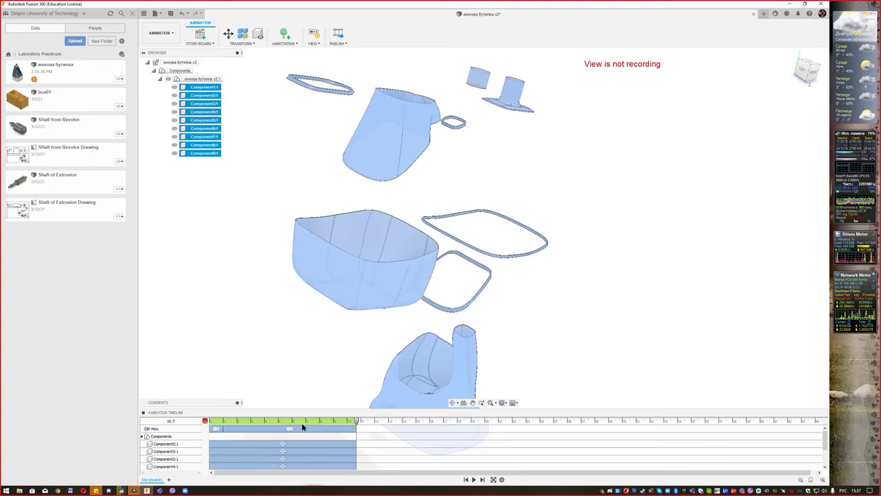
- Scrub the Storyboard1 playhead from 9.8 s back to the assembled start, deselecting all components
{"action": "left_click", "coordinate": [337, 420]}
{"action": "mouse_move", "coordinate": [338, 421]}
{"action": "left_mouse_down"}
{"action": "mouse_move", "coordinate": [213, 424]}
{"action": "mouse_move", "coordinate": [291, 428]}
{"action": "left_mouse_up"}
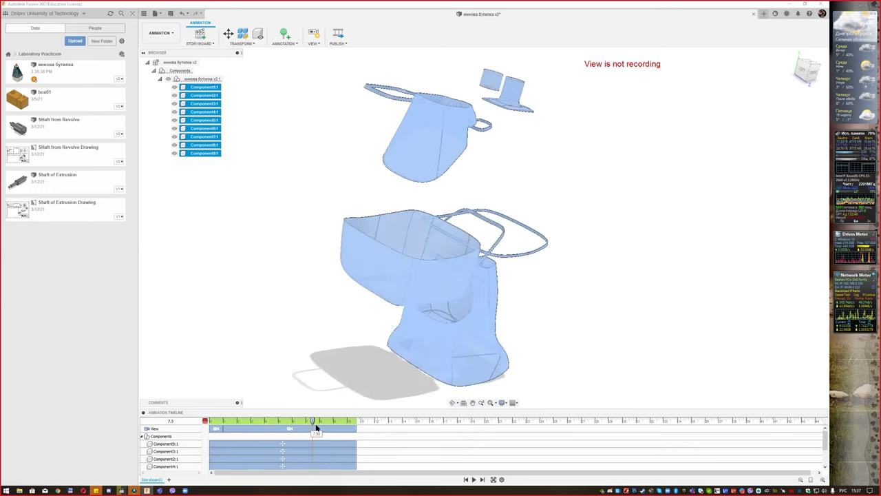
{"action": "mouse_move", "coordinate": [291, 428]}
{"action": "left_mouse_down"}
{"action": "mouse_move", "coordinate": [356, 424]}
{"action": "mouse_move", "coordinate": [205, 421]}
{"action": "left_mouse_up"}
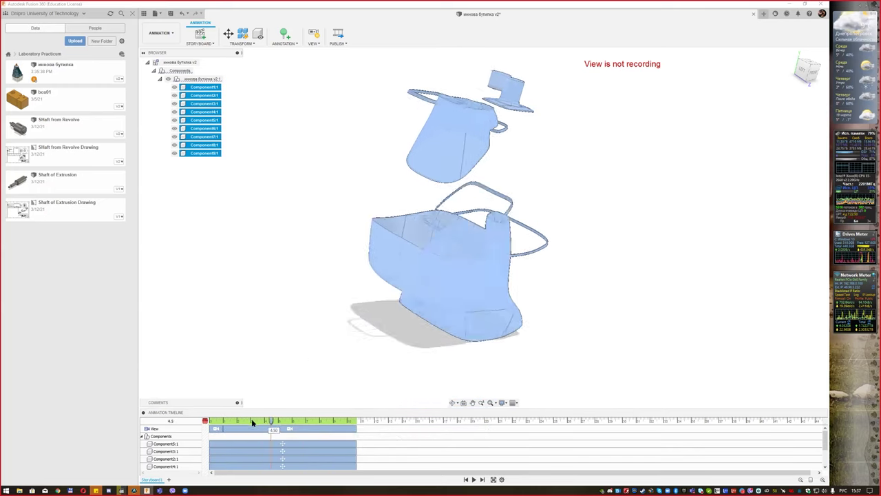
{"action": "left_click", "coordinate": [293, 254]}
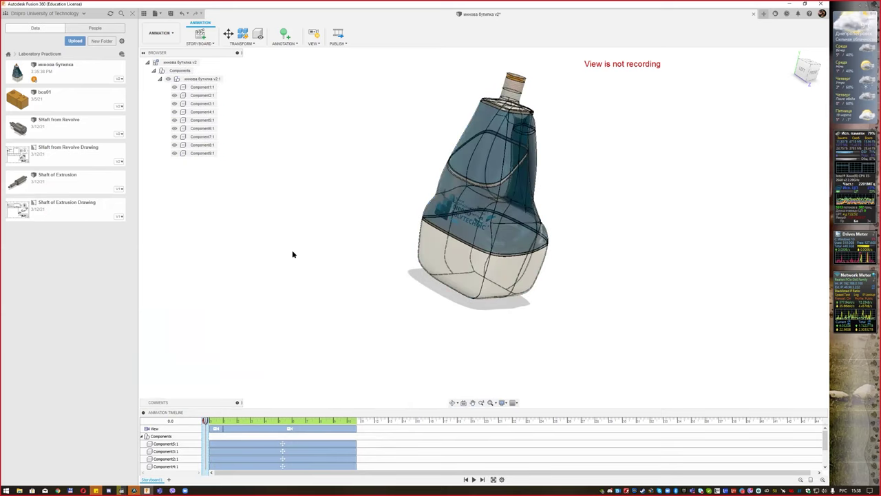
{"action": "mouse_move", "coordinate": [211, 426]}
{"action": "left_mouse_down"}
{"action": "mouse_move", "coordinate": [355, 422]}
{"action": "mouse_move", "coordinate": [206, 419]}
{"action": "left_mouse_up"}
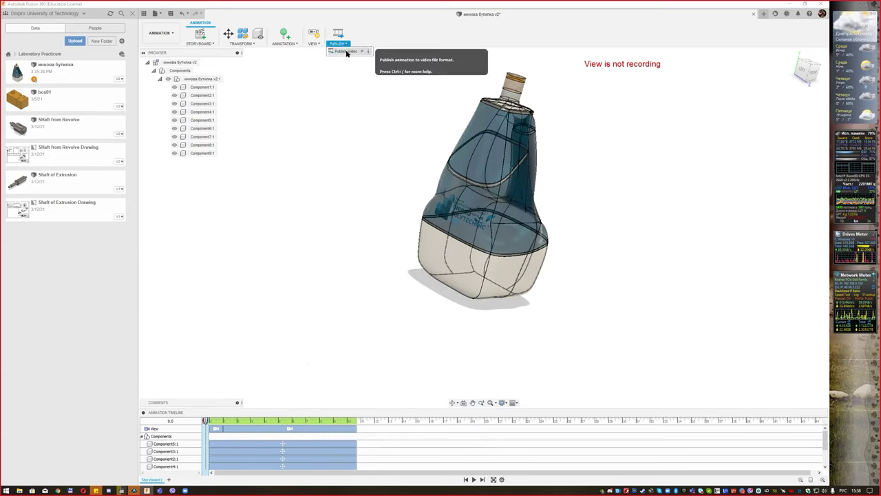
- Publish the video with All Storyboards and Current Document Window Size options
{"action": "left_click", "coordinate": [346, 50]}
{"action": "left_click", "coordinate": [415, 214]}
{"action": "left_click", "coordinate": [431, 237]}
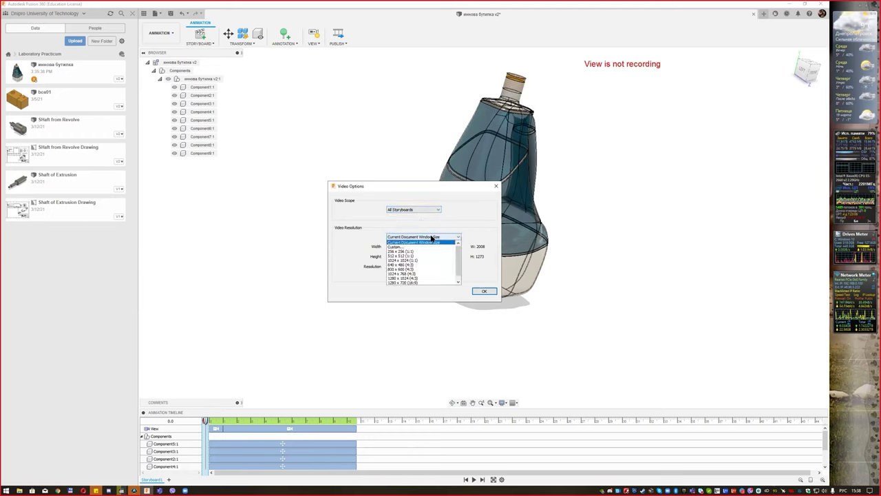
{"action": "left_click", "coordinate": [431, 236]}
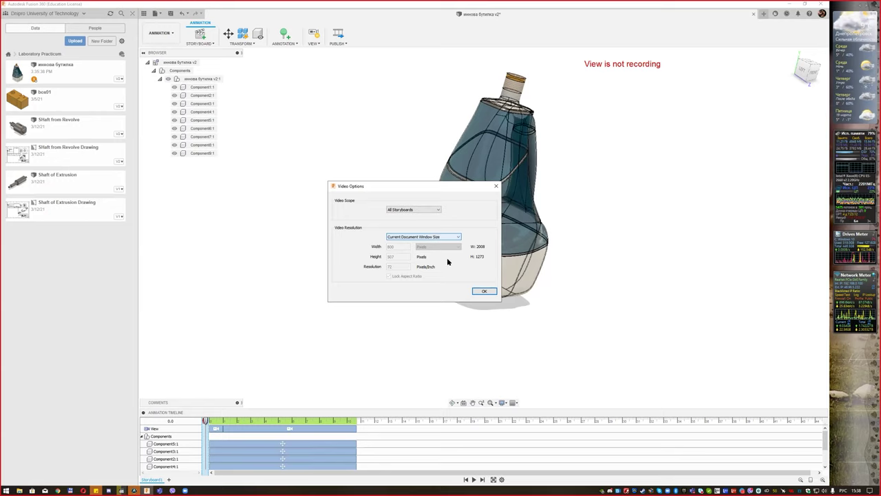
{"action": "left_click", "coordinate": [437, 210]}
{"action": "left_click", "coordinate": [433, 216]}
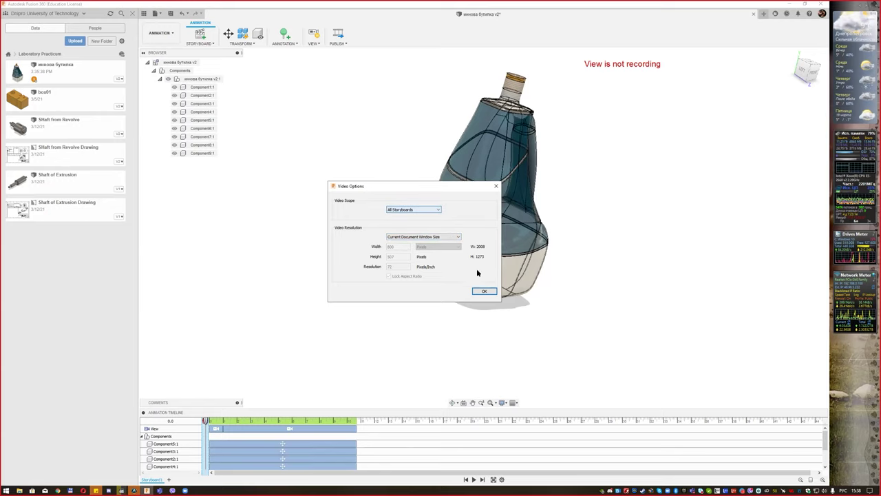
{"action": "left_click", "coordinate": [484, 291]}
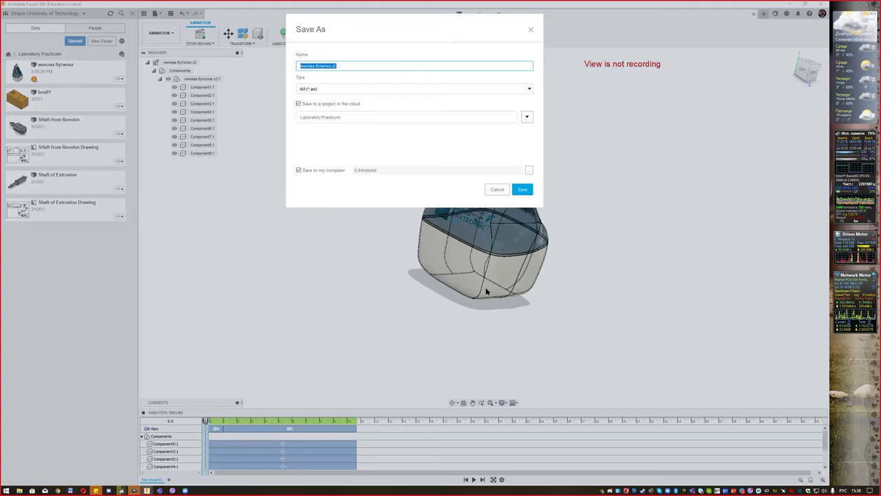
- Save the video as AVI (*.avi) to Laboratory Practicum and the computer, keeping the name
{"action": "left_click", "coordinate": [350, 90]}
{"action": "left_click", "coordinate": [353, 96]}
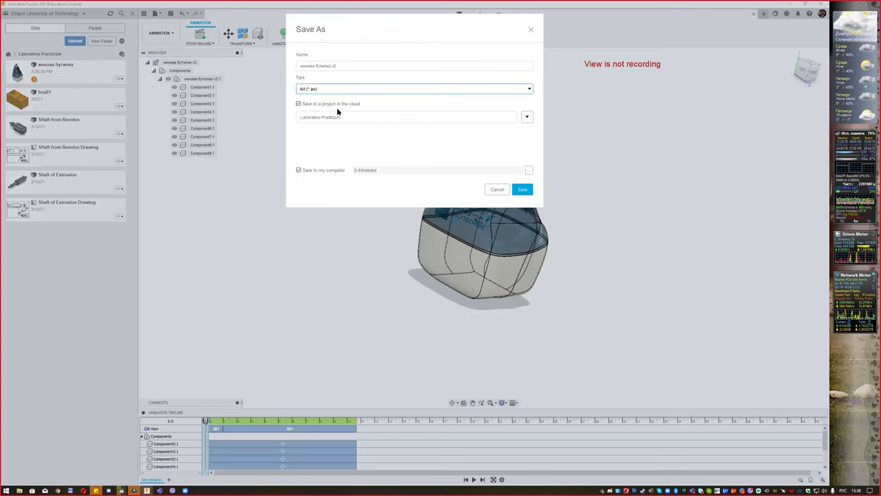
{"action": "left_click", "coordinate": [523, 189]}
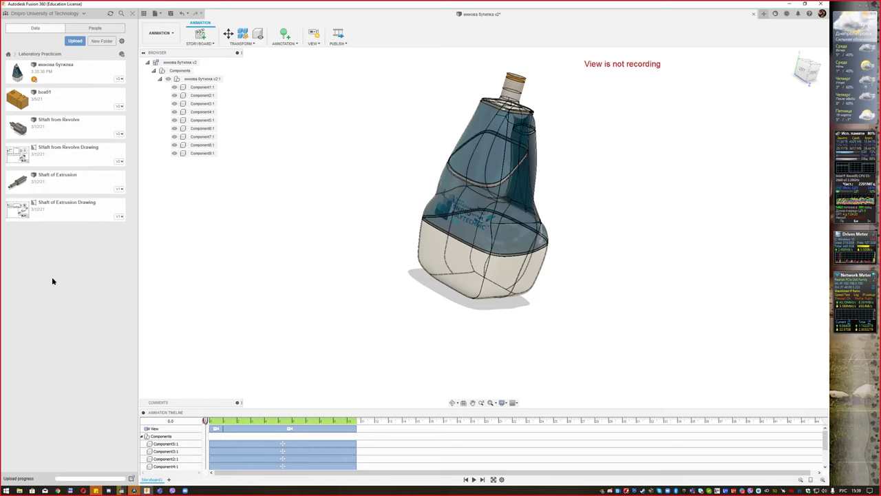
- Refresh the Data panel and copy a public share link for the AVI video
{"action": "left_click", "coordinate": [313, 38]}
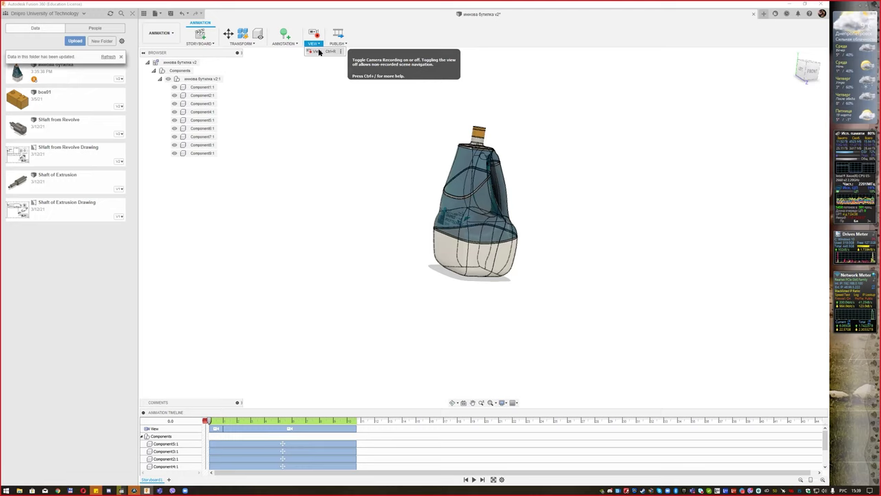
{"action": "left_click", "coordinate": [314, 36]}
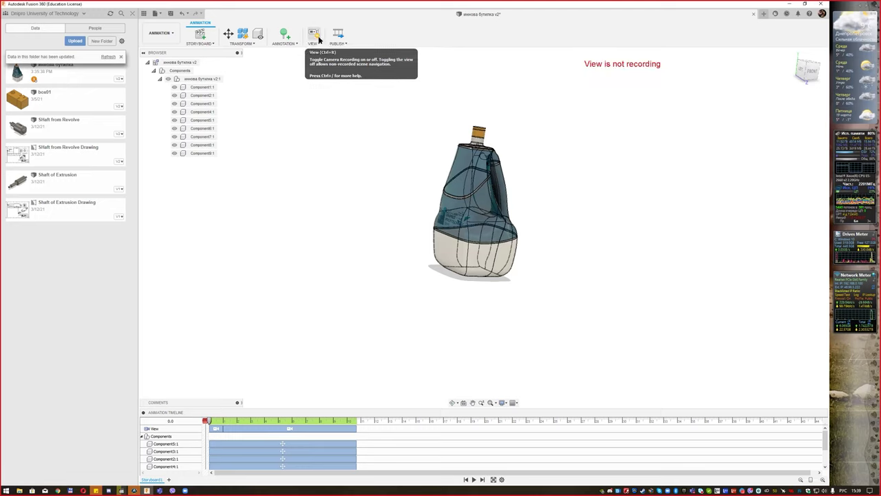
{"action": "left_click", "coordinate": [108, 57]}
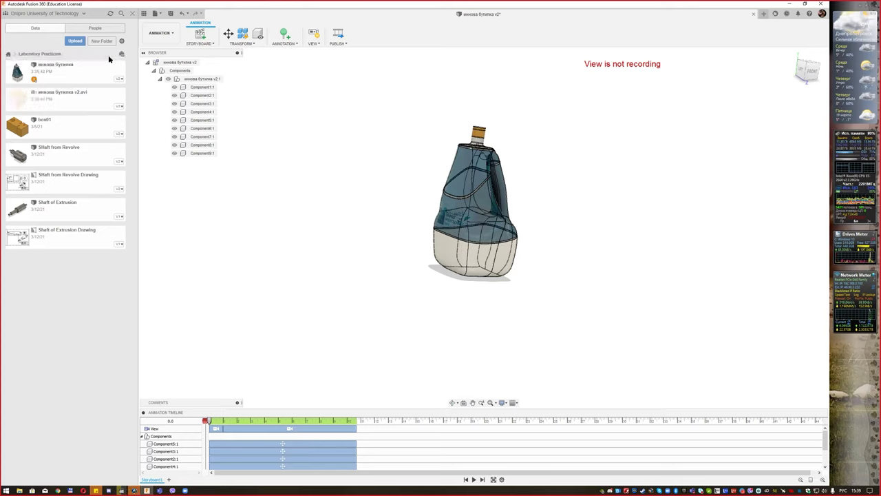
{"action": "right_click", "coordinate": [89, 100]}
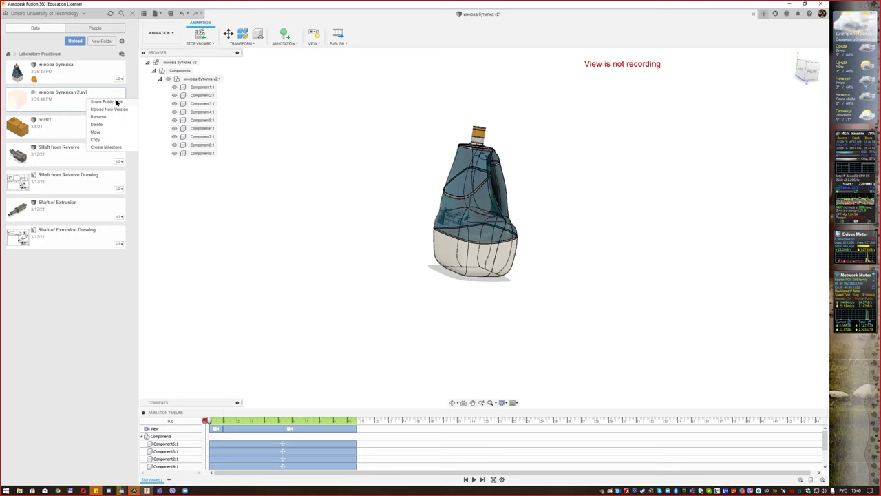
{"action": "left_click", "coordinate": [118, 103]}
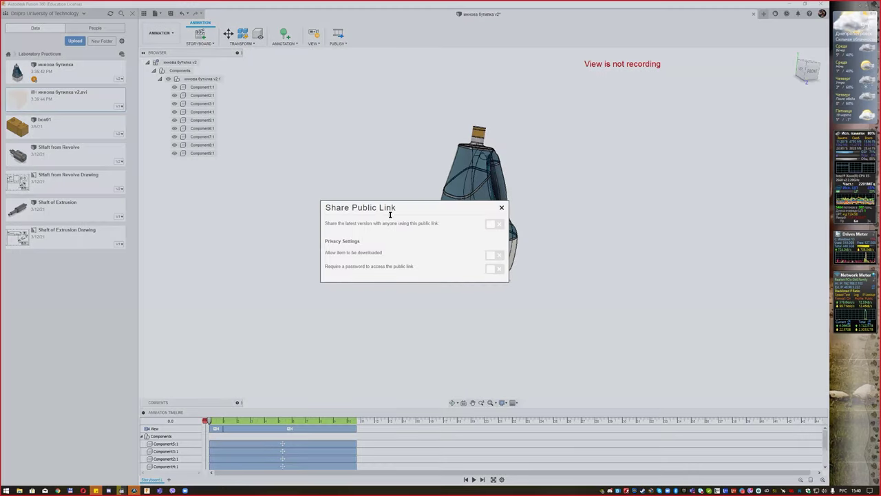
{"action": "left_click", "coordinate": [489, 227]}
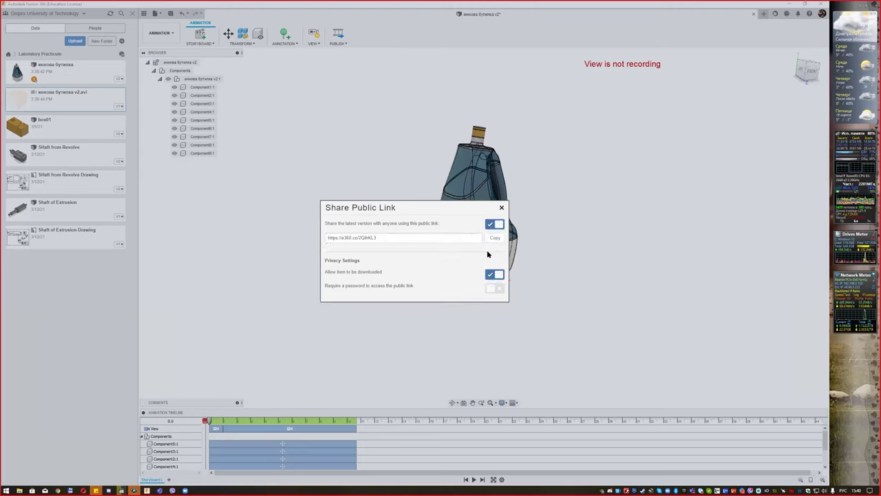
{"action": "left_click", "coordinate": [493, 238]}
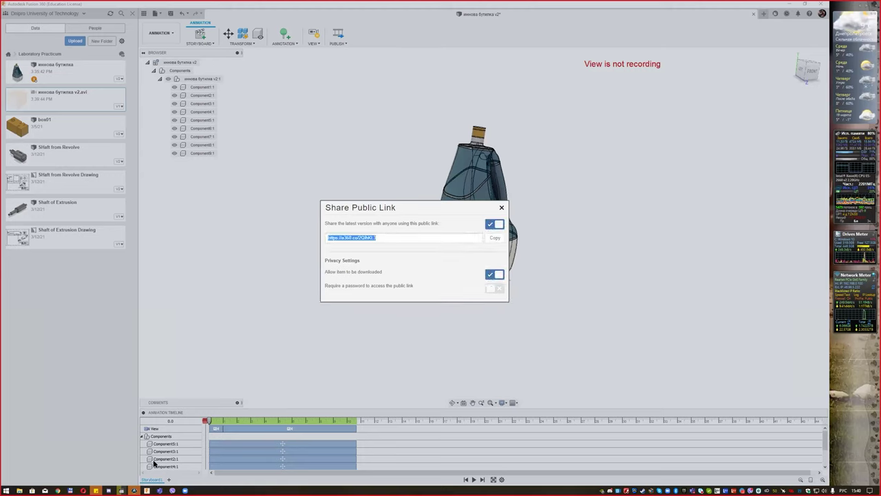
- Paste the copied public link into the browser and load the shared video page
{"action": "left_click", "coordinate": [58, 490]}
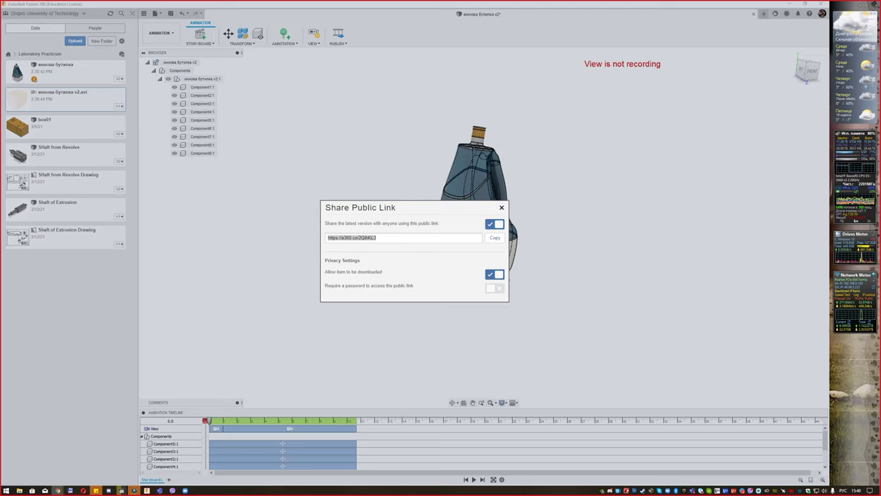
{"action": "key", "text": "alt+Tab"}
{"action": "type", "text": "https://a360.co/2QihKL3"}
{"action": "key", "text": "Return"}
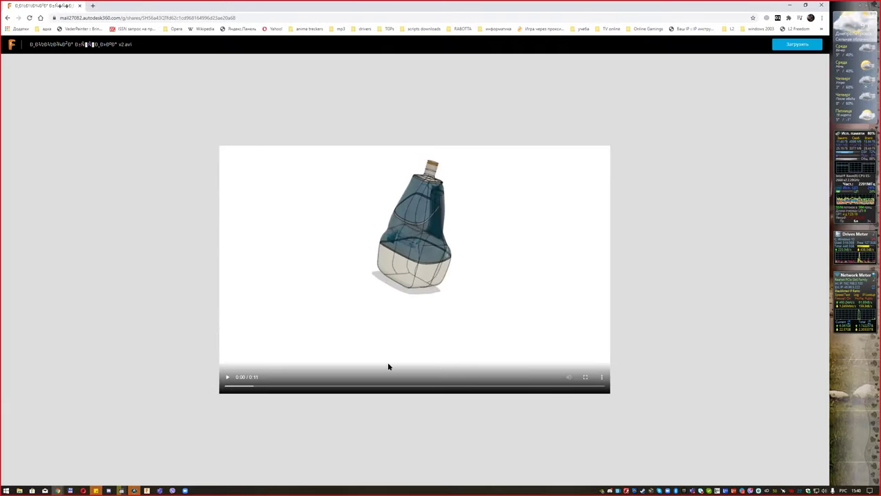
- Play the shared video through to 0:11, then return to Fusion 360
{"action": "left_click", "coordinate": [227, 376]}
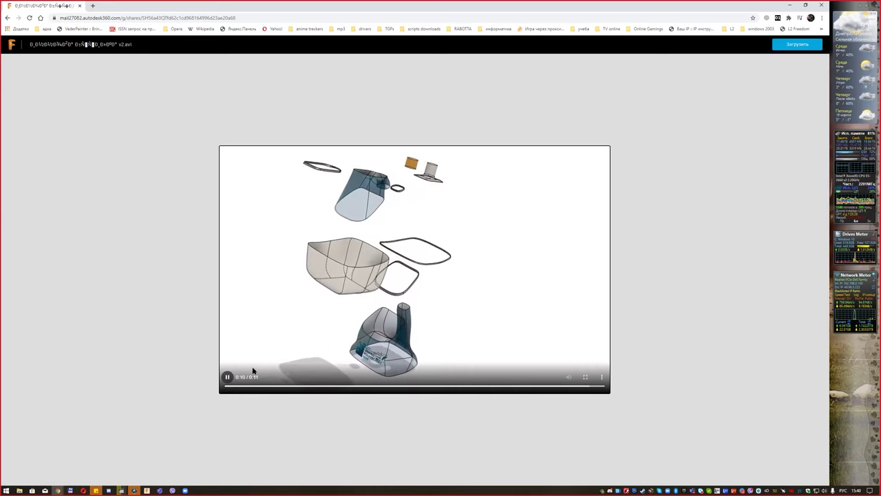
{"action": "left_click", "coordinate": [80, 6]}
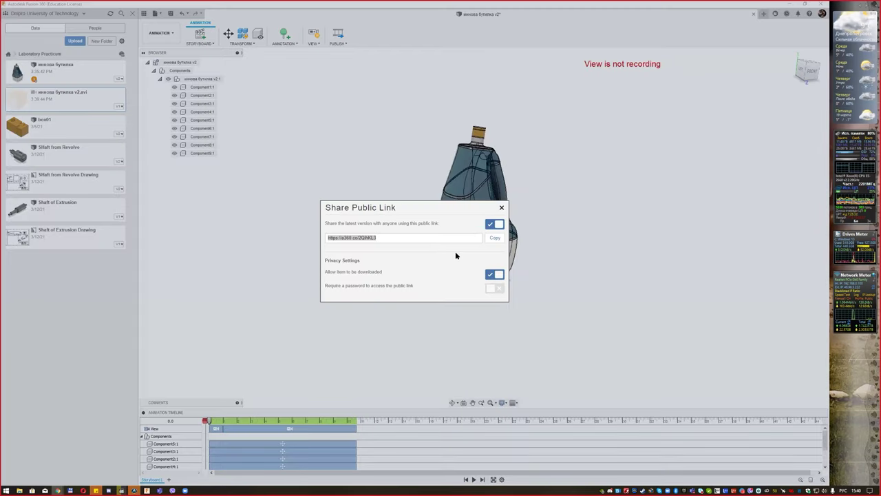
- Close the Share Public Link dialog and switch to the Render workspace
{"action": "left_click", "coordinate": [501, 209]}
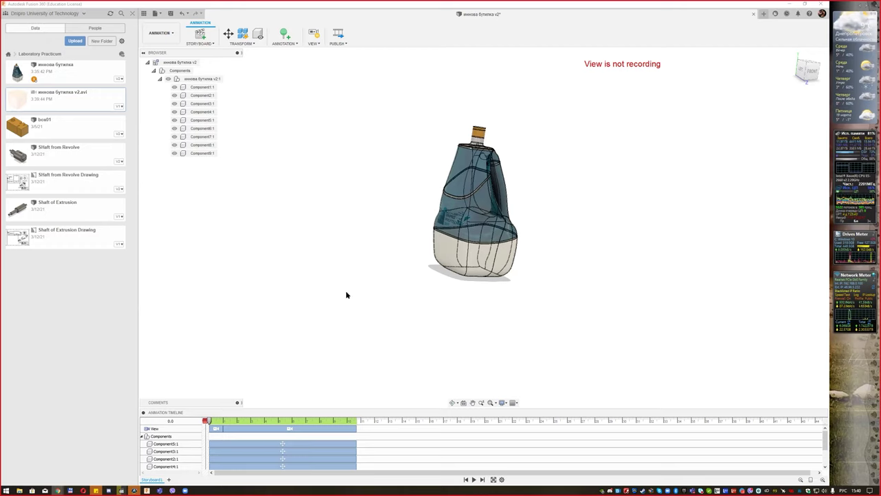
{"action": "middle_click_drag", "start_coordinate": [543, 227], "coordinate": [527, 232], "text": "shift"}
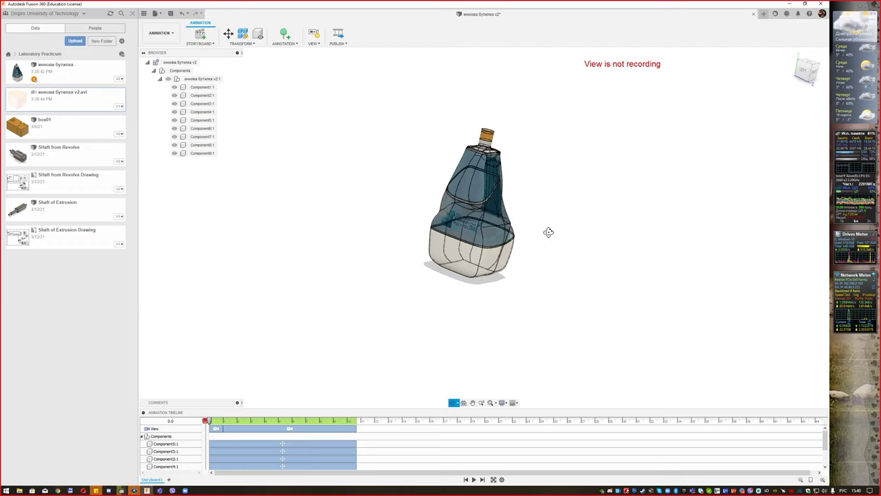
{"action": "left_click", "coordinate": [160, 33]}
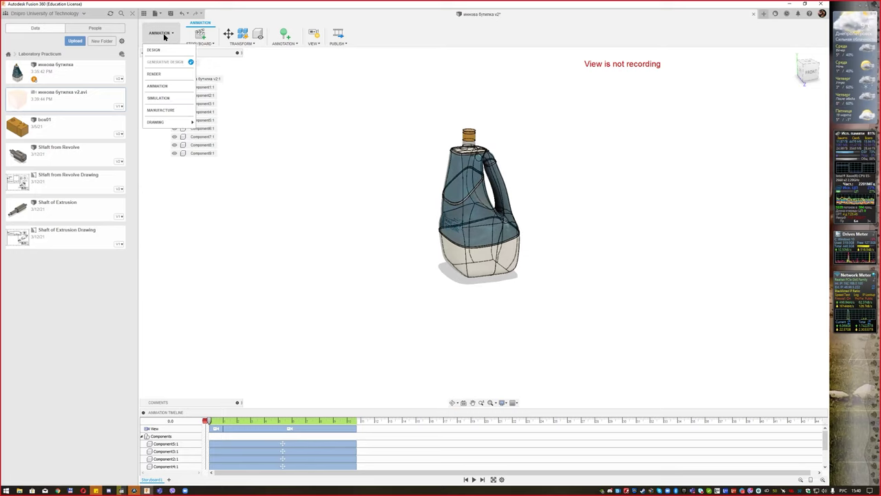
{"action": "left_click", "coordinate": [169, 75]}
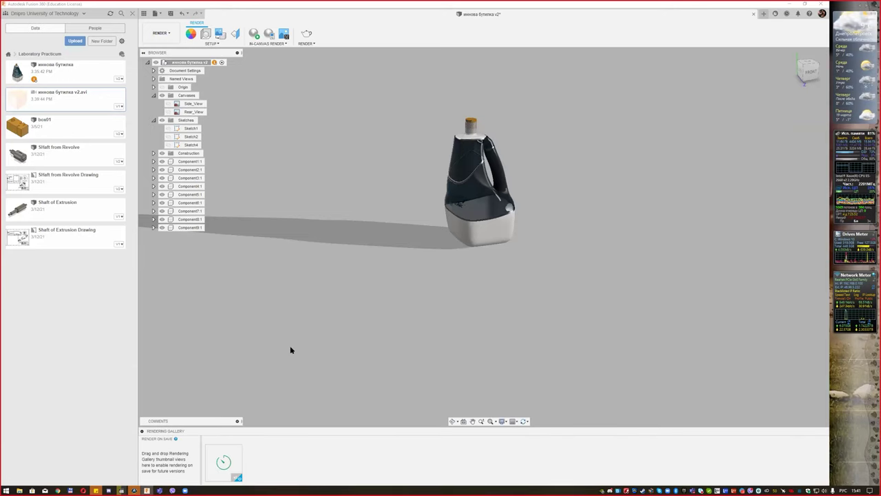
{"action": "mouse_move", "coordinate": [224, 462]}
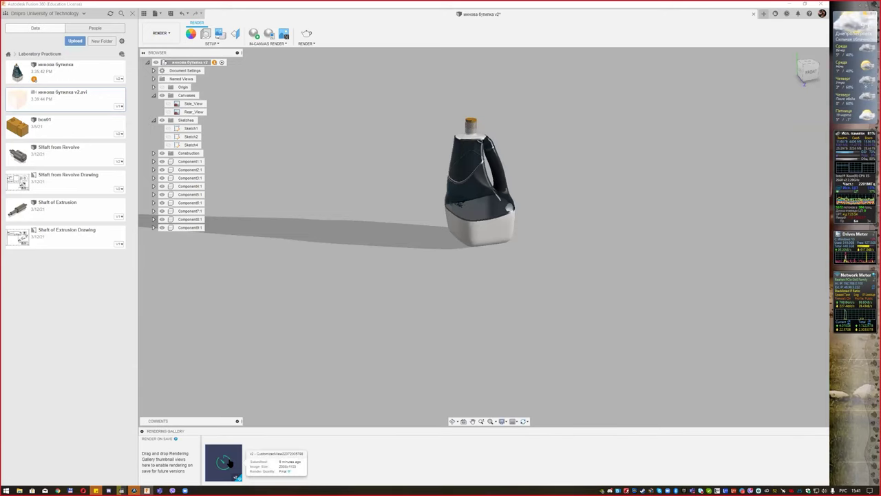
- Check the bottle's queued cloud render in the Rendering Gallery, then close it
{"action": "double_click", "coordinate": [230, 463]}
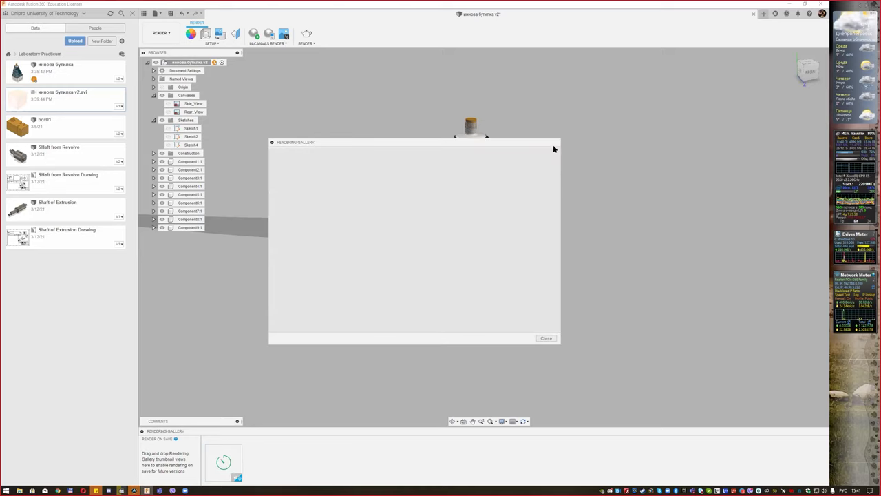
{"action": "left_click_drag", "start_coordinate": [515, 143], "coordinate": [497, 175]}
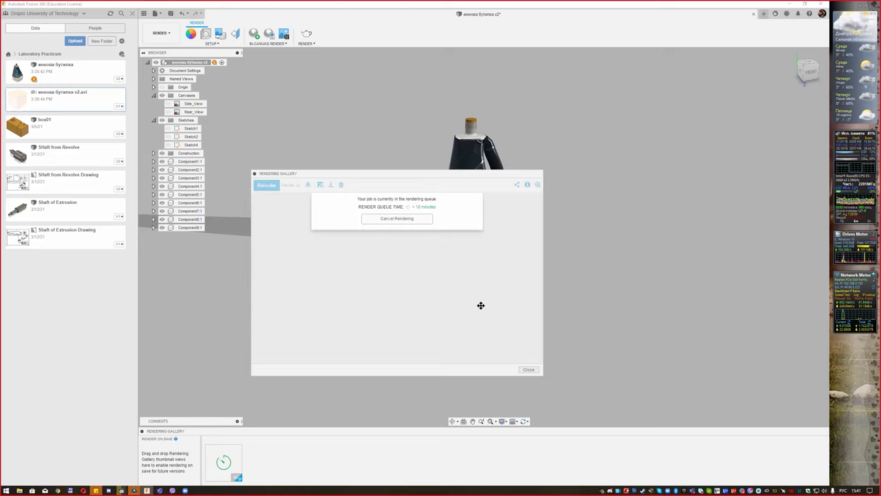
{"action": "left_click", "coordinate": [531, 368]}
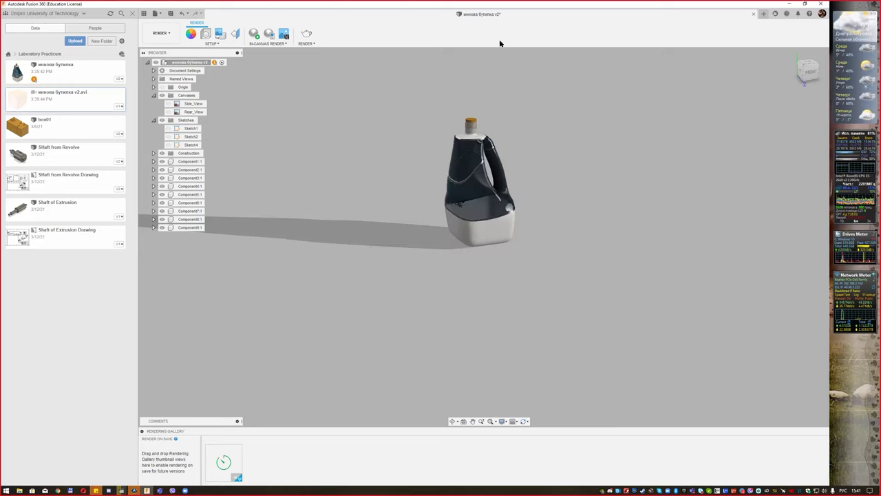